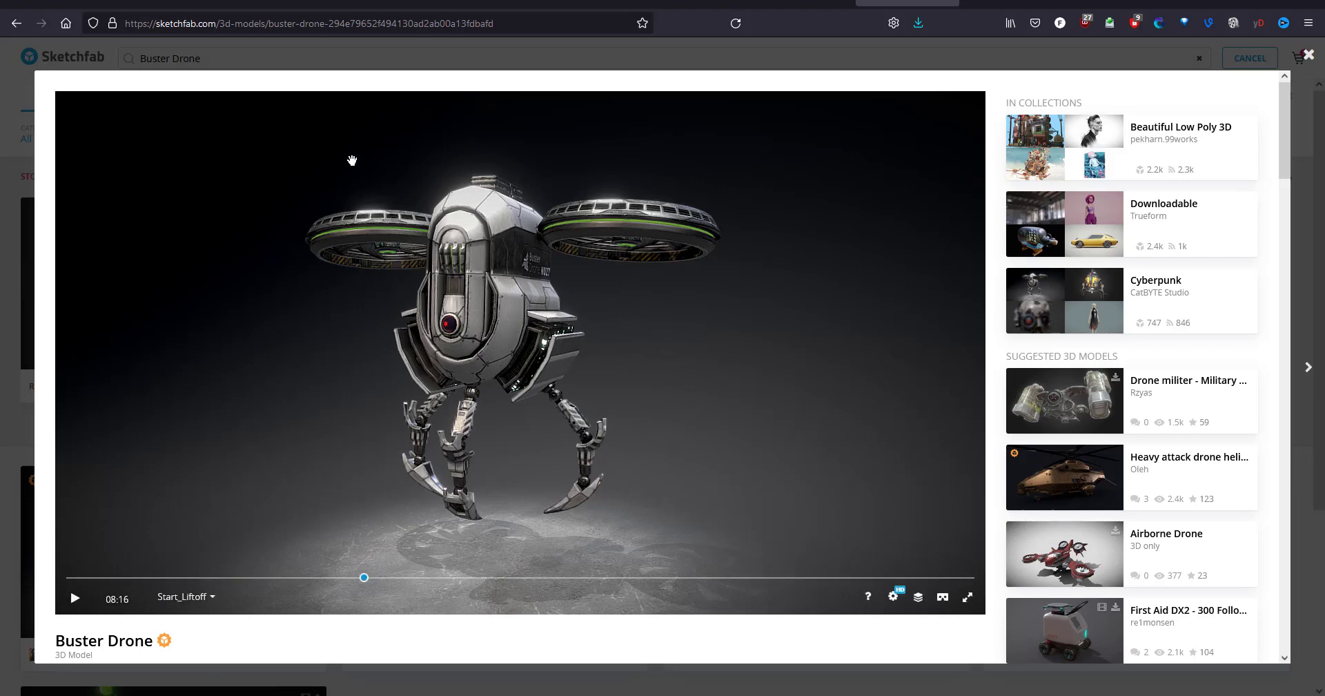
Step: Return to the search results and open the Buster Drone model with 77.4k views
{"action": "left_click", "coordinate": [8, 98]}
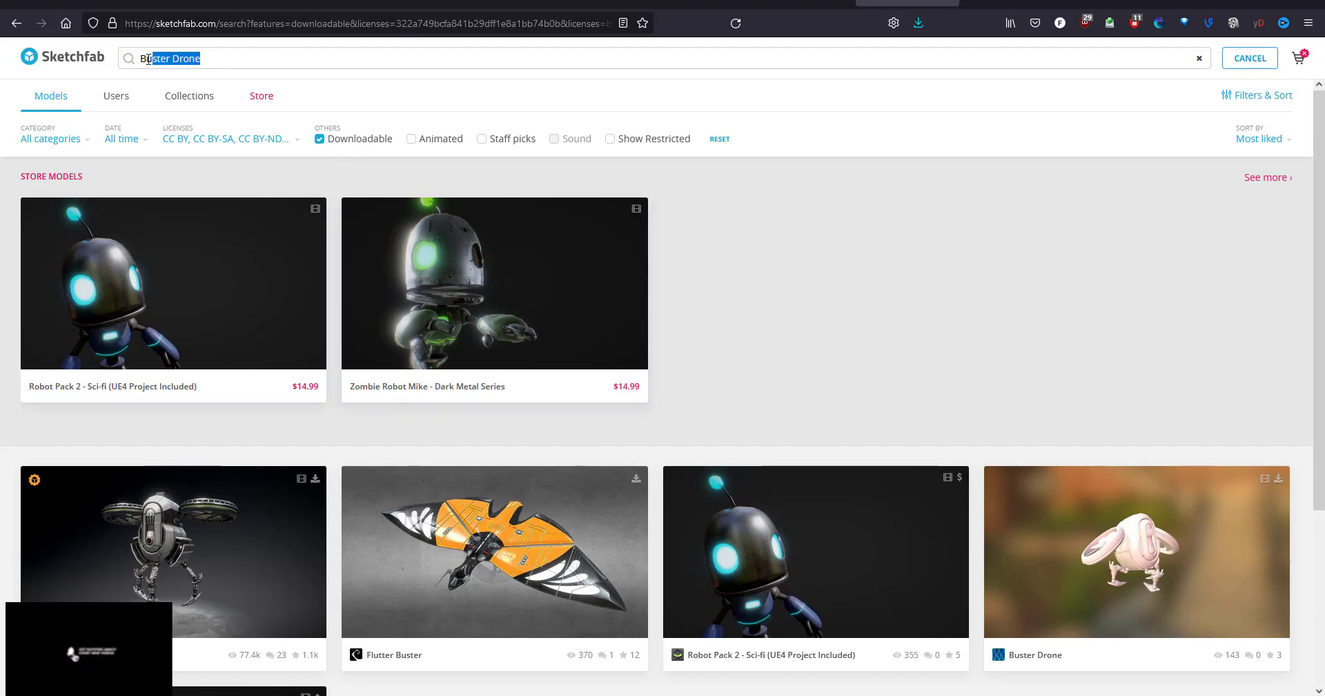
{"action": "scroll", "coordinate": [385, 257], "scroll_direction": "down", "scroll_amount": 3}
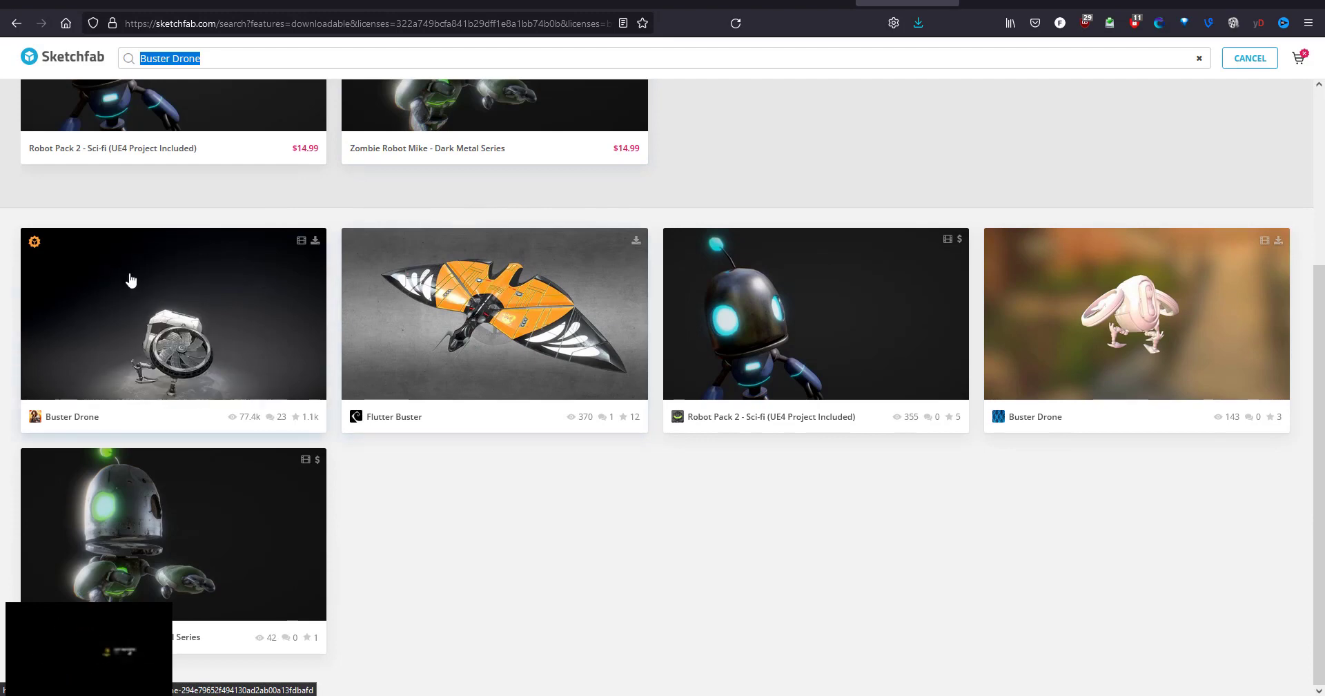
{"action": "left_click", "coordinate": [309, 339]}
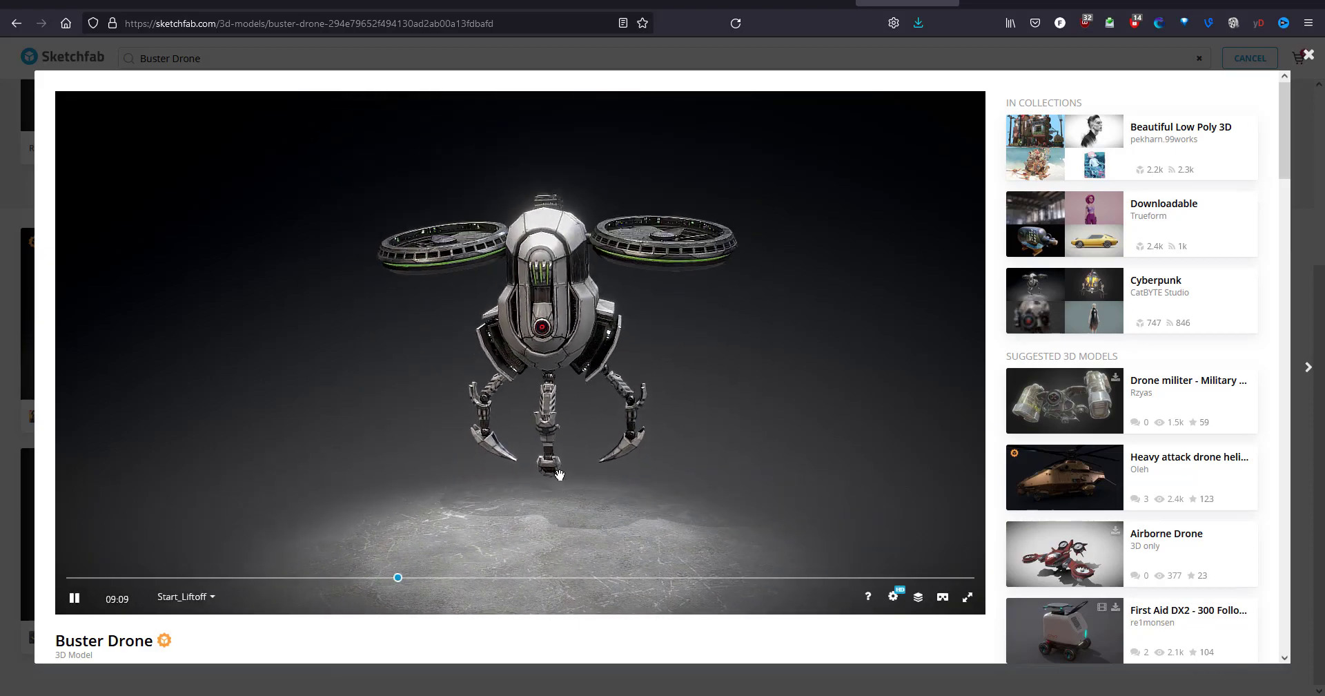
Step: Examine the Buster Drone in the 3D viewer from several angles and check the creator's name in its details
{"action": "scroll", "coordinate": [547, 299], "scroll_direction": "up", "scroll_amount": 7}
{"action": "left_click_drag", "start_coordinate": [655, 231], "coordinate": [626, 282]}
{"action": "scroll", "coordinate": [582, 284], "scroll_direction": "down", "scroll_amount": 7}
{"action": "scroll", "coordinate": [519, 321], "scroll_direction": "down", "scroll_amount": 3}
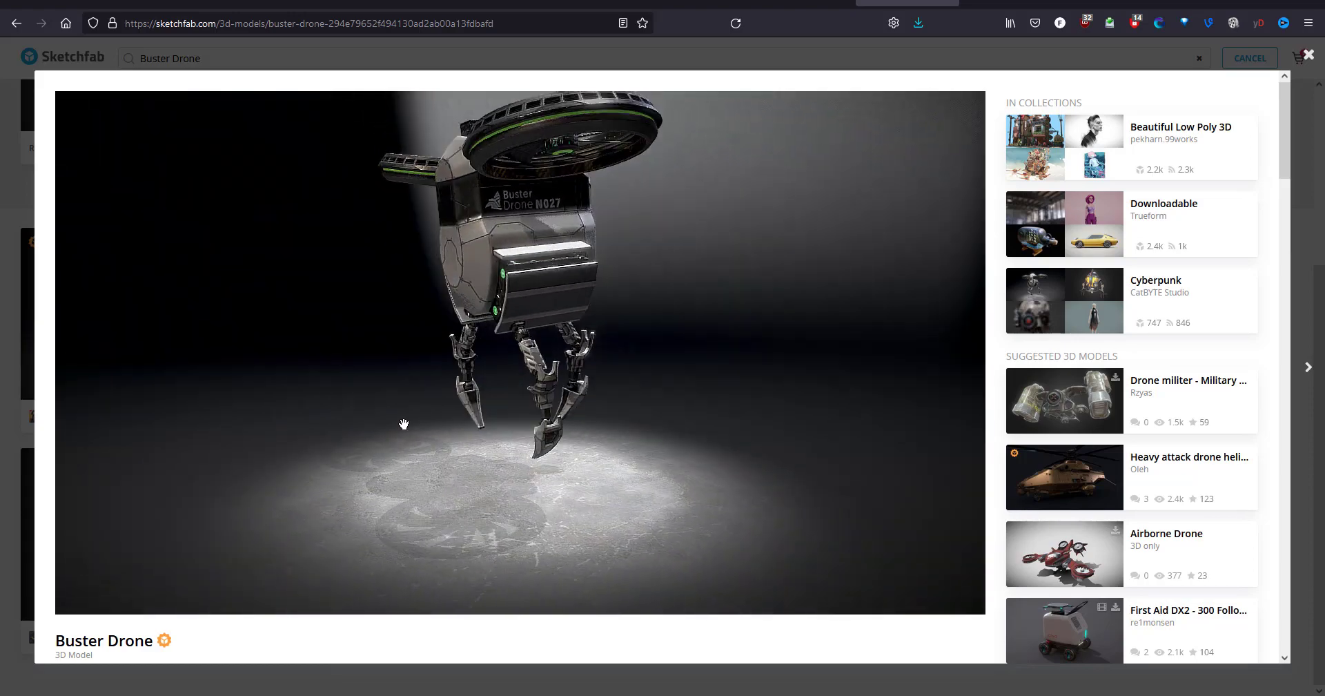
{"action": "scroll", "coordinate": [531, 641], "scroll_direction": "down", "scroll_amount": 4}
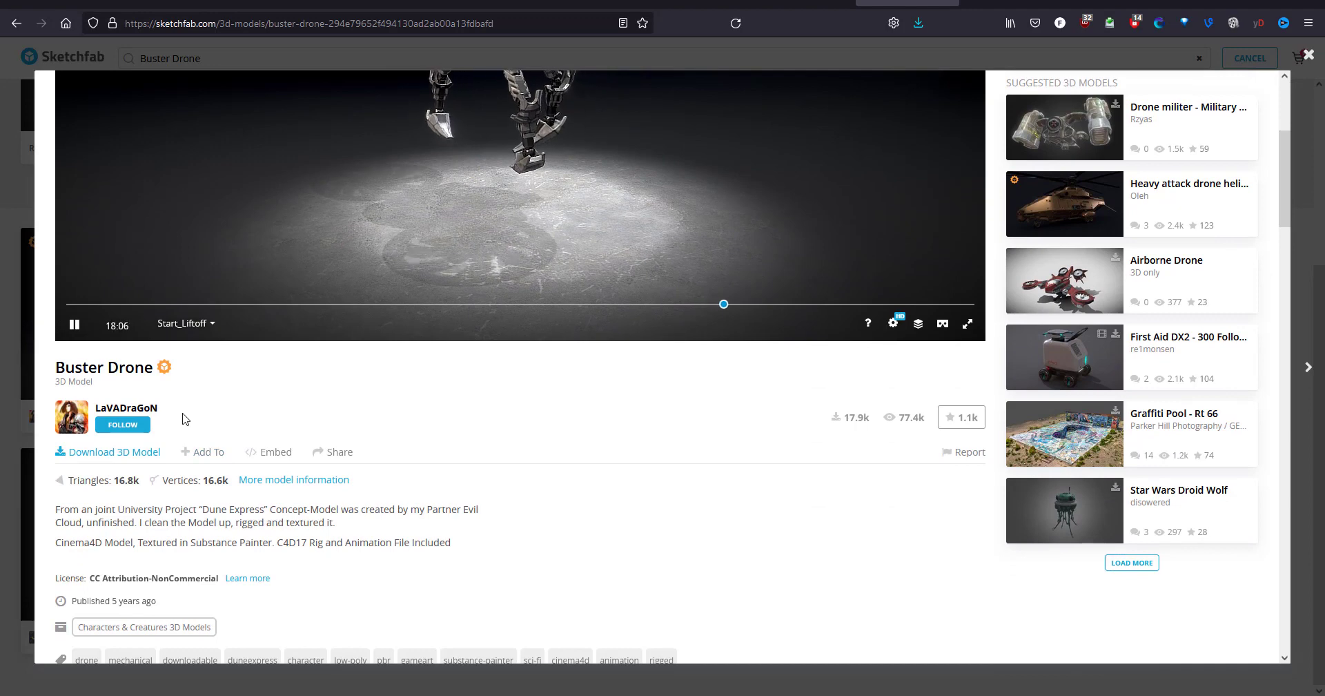
{"action": "left_click_drag", "start_coordinate": [138, 411], "coordinate": [95, 410]}
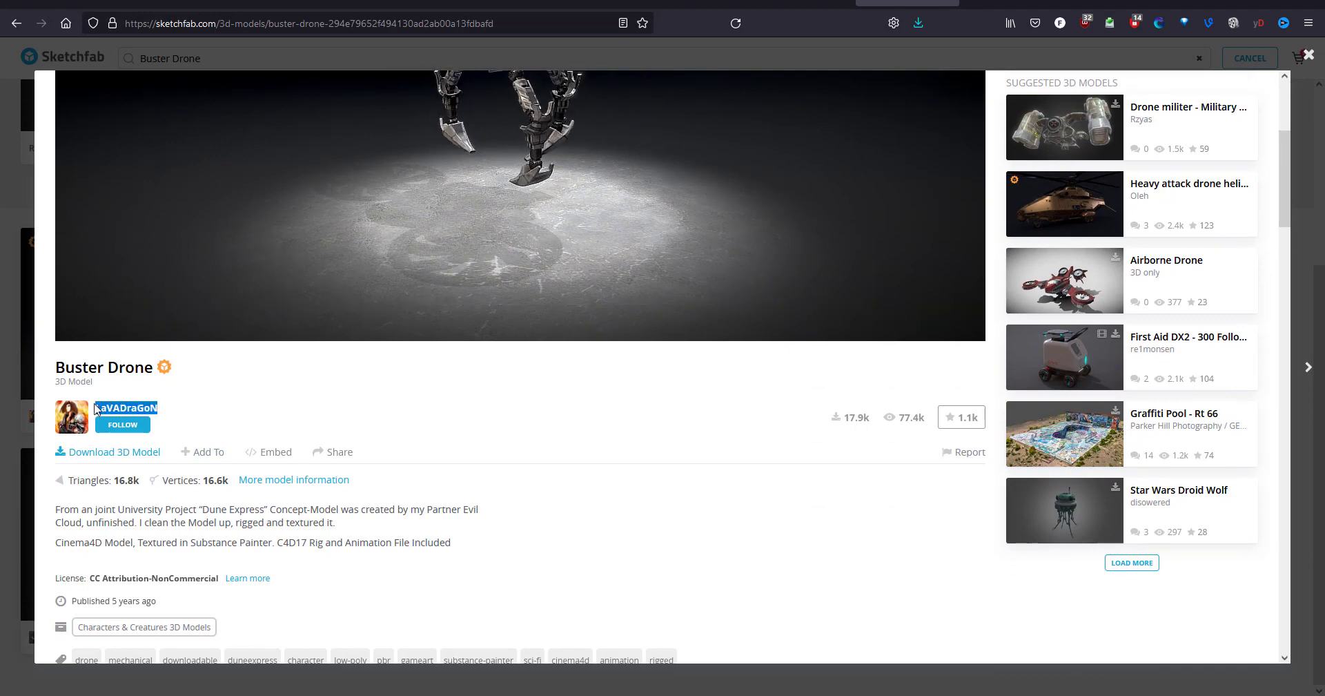
{"action": "left_click", "coordinate": [259, 394]}
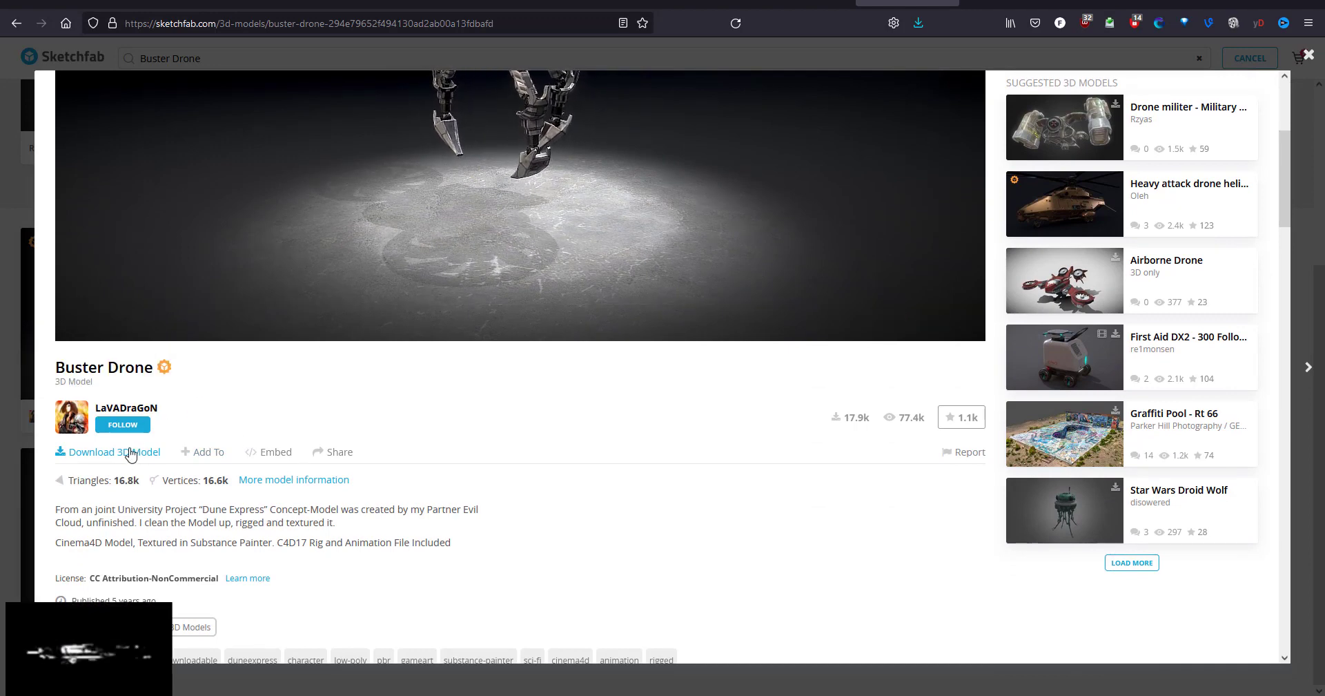
Step: Open the download options for the Buster Drone and examine the available fbx and glTF formats
{"action": "left_click", "coordinate": [131, 453]}
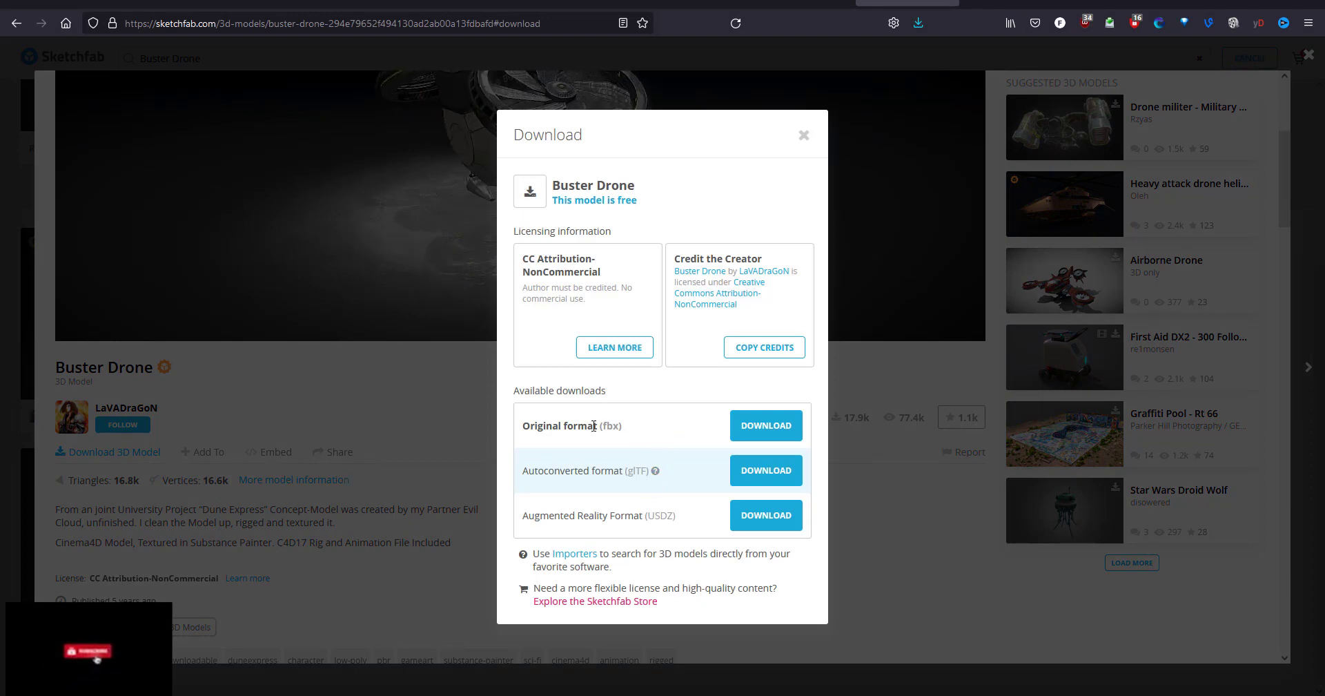
{"action": "left_click_drag", "start_coordinate": [629, 430], "coordinate": [630, 428]}
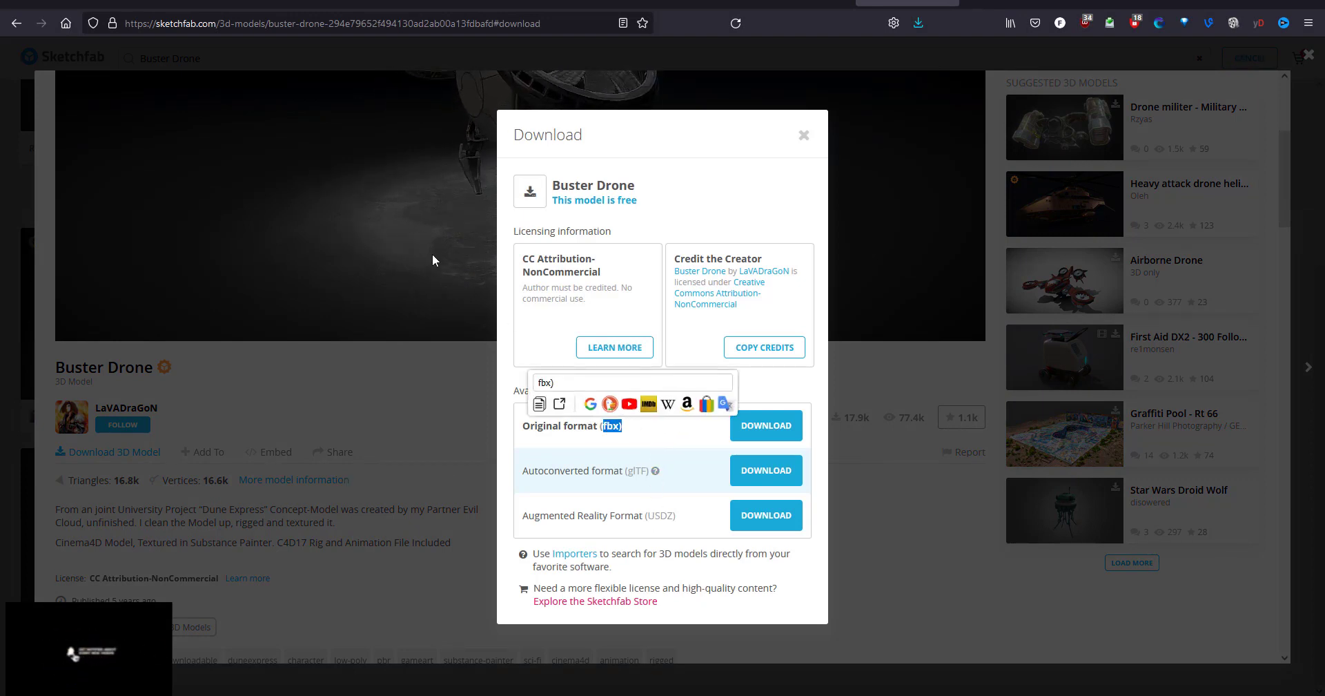
{"action": "left_click_drag", "start_coordinate": [625, 471], "coordinate": [664, 490]}
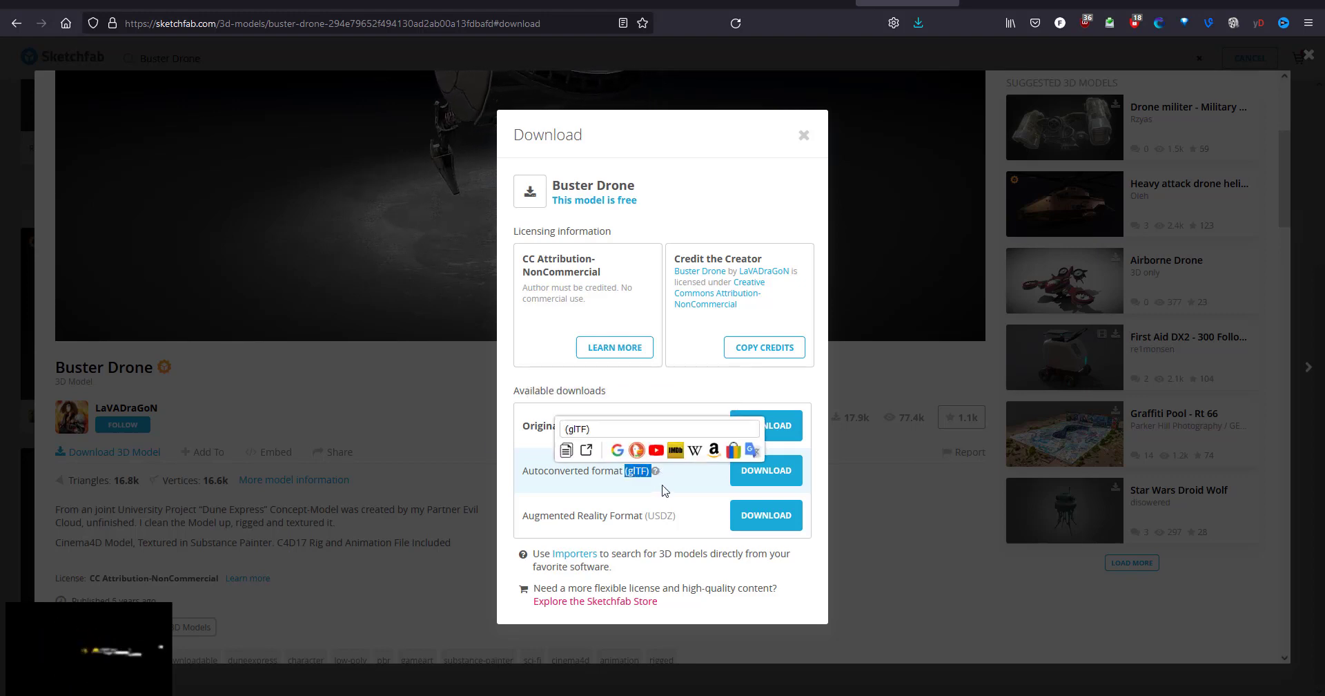
{"action": "left_click", "coordinate": [635, 490]}
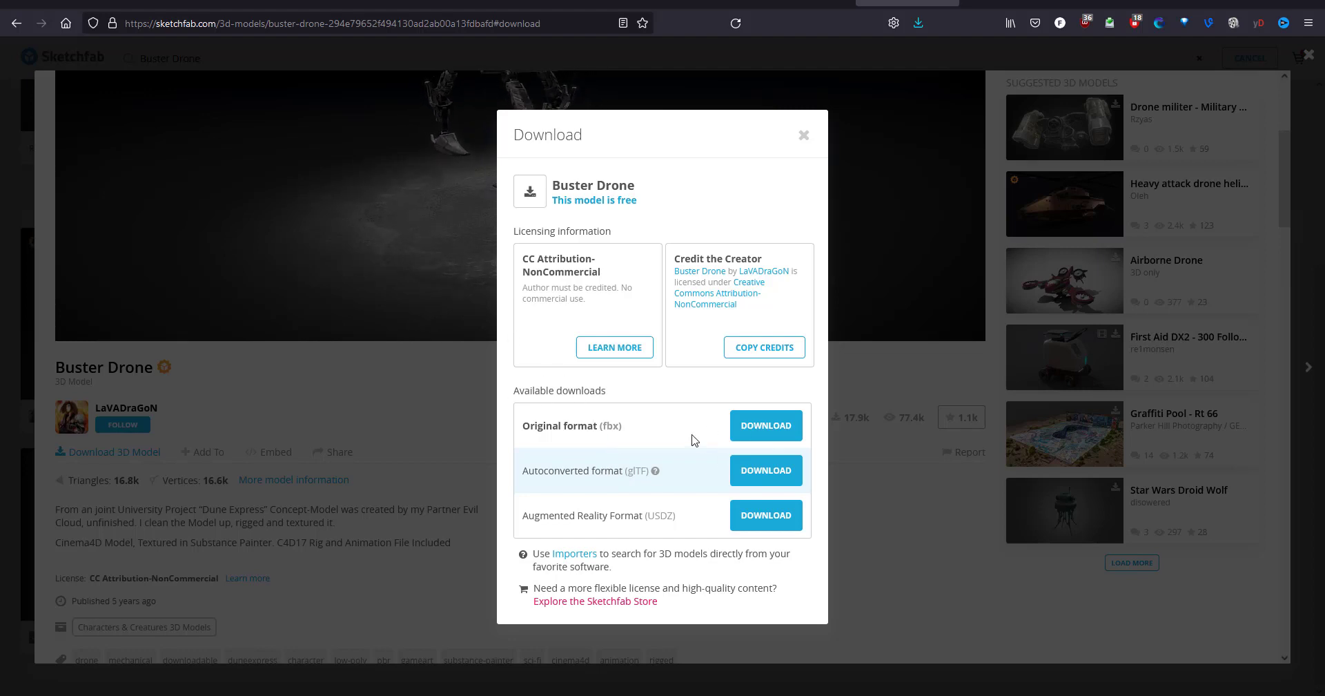
Step: Close the download options, switch to the Houdini scene and bring back the full pane layout
{"action": "left_click", "coordinate": [401, 386]}
{"action": "left_click", "coordinate": [8, 328]}
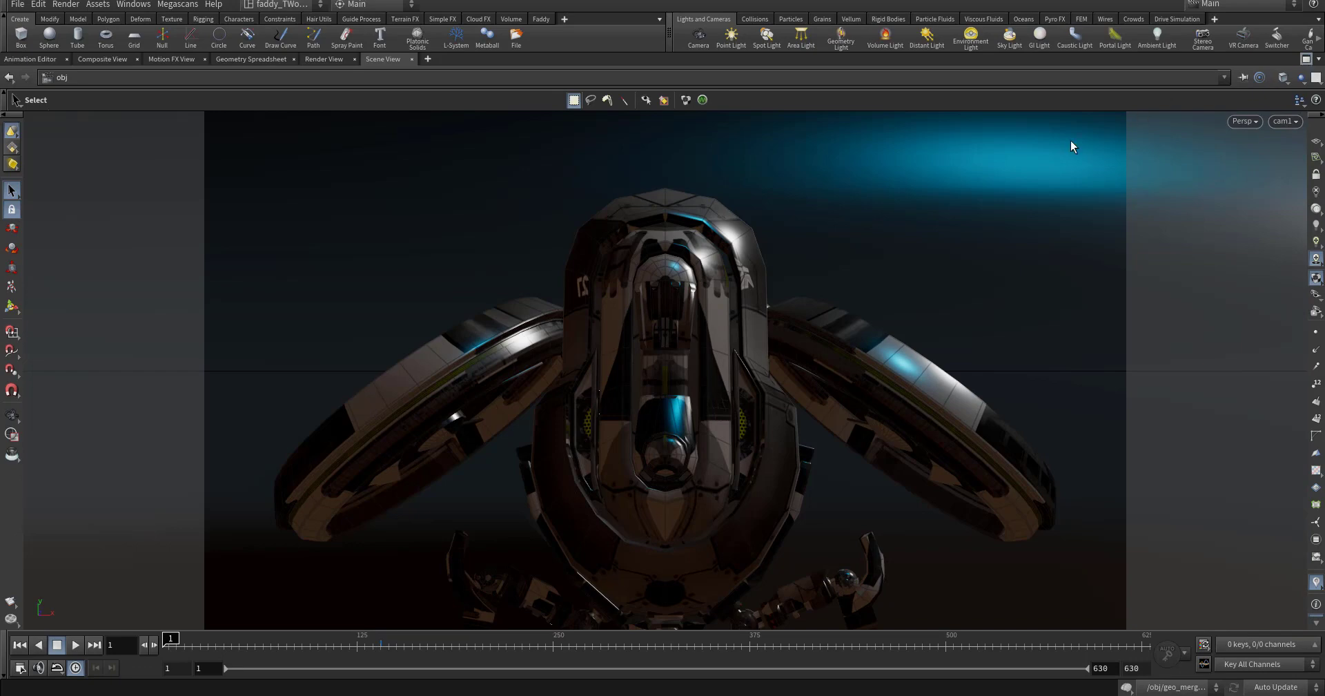
{"action": "key", "text": "ctrl+b"}
Step: Place distantlight1 above the pyro lights, then move all four lights together to the far side of the object network
{"action": "middle_click_drag", "start_coordinate": [774, 336], "coordinate": [783, 359]}
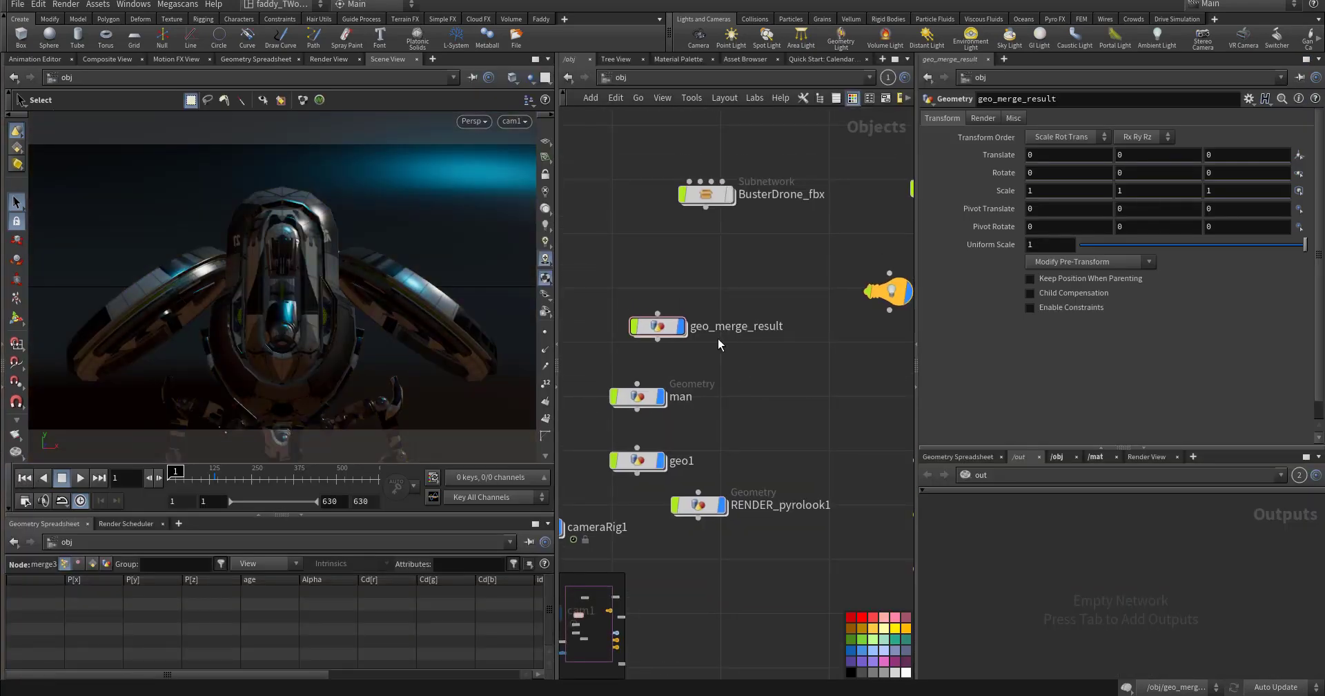
{"action": "key", "text": "h"}
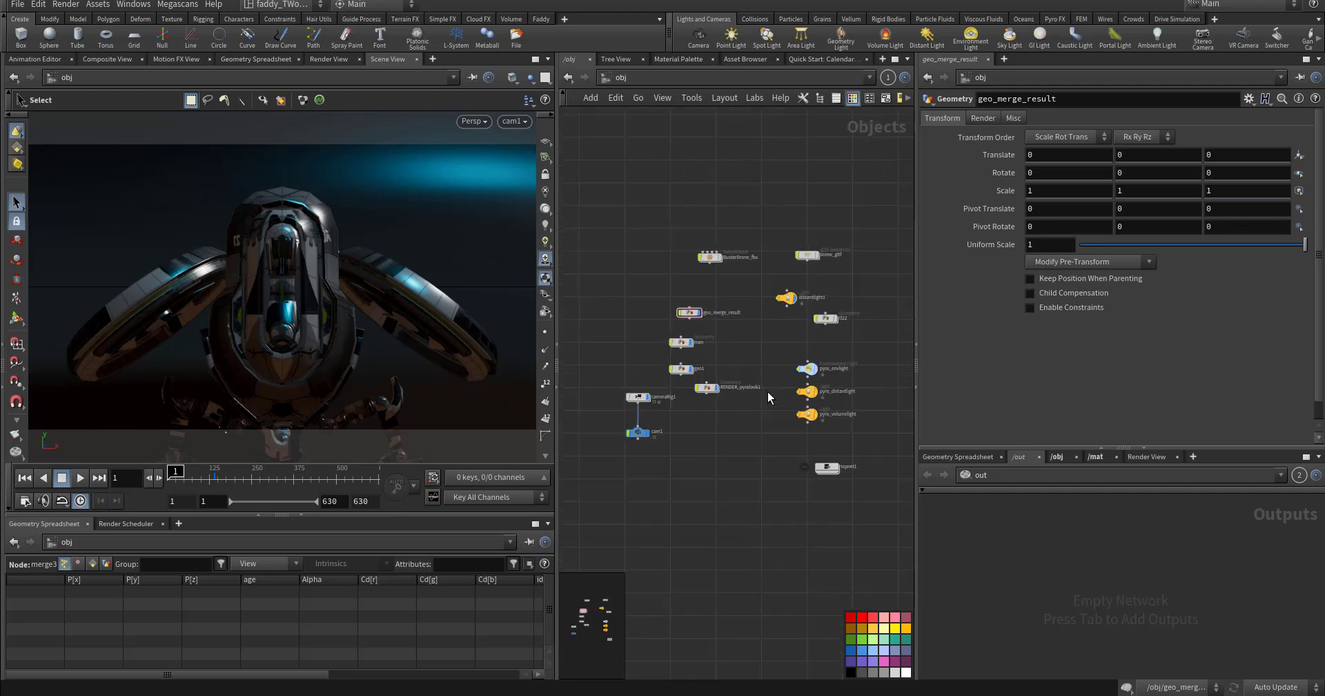
{"action": "middle_click_drag", "start_coordinate": [783, 379], "coordinate": [698, 355]}
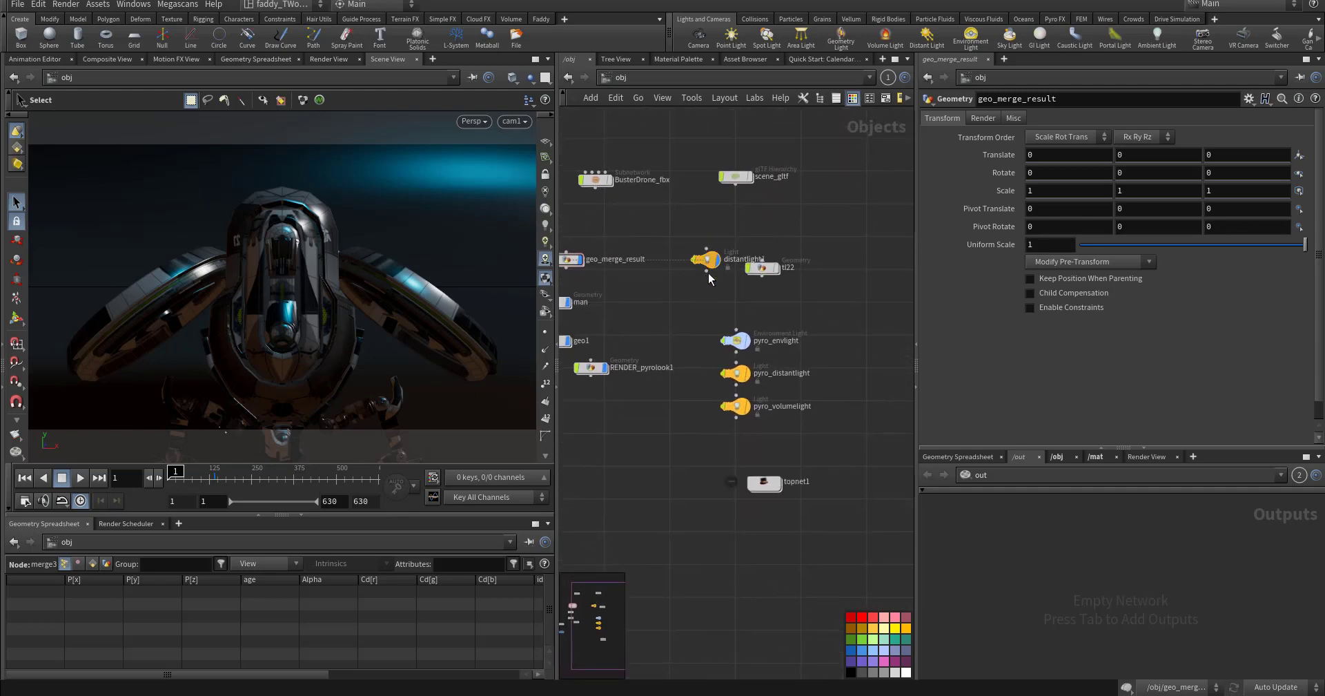
{"action": "left_click_drag", "start_coordinate": [707, 264], "coordinate": [730, 307]}
{"action": "left_click_drag", "start_coordinate": [746, 411], "coordinate": [748, 414]}
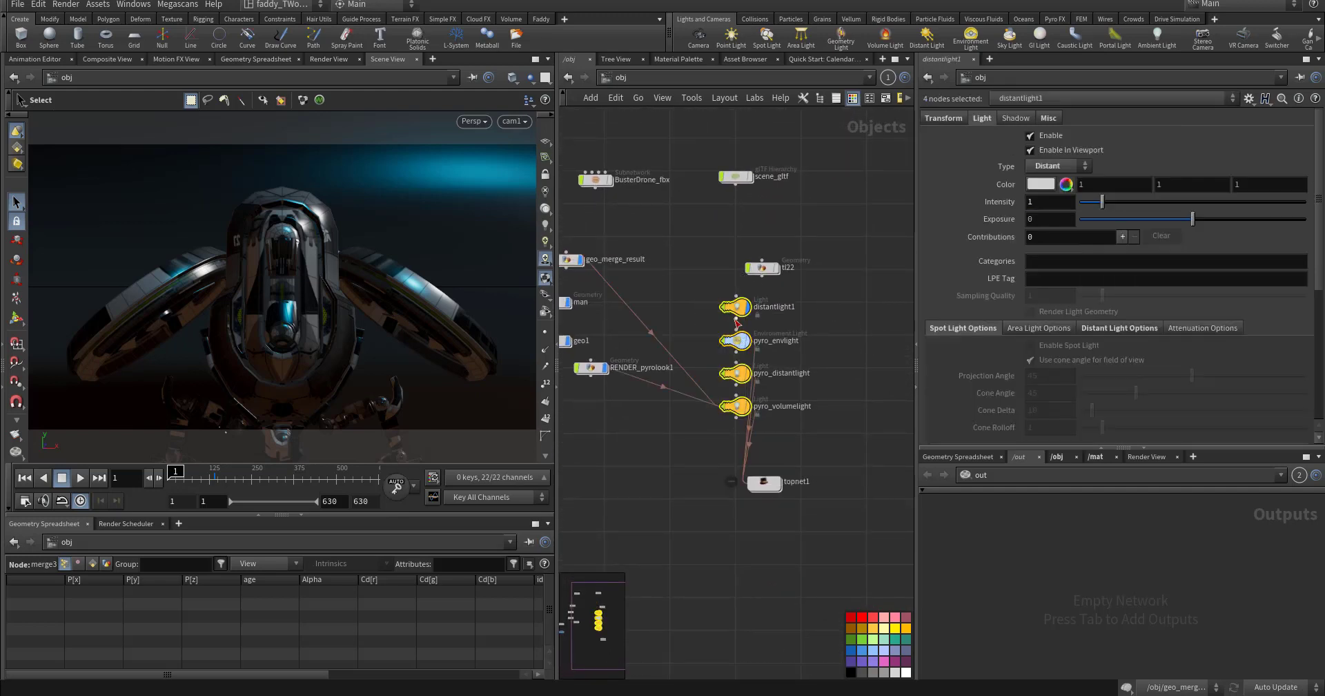
{"action": "left_click_drag", "start_coordinate": [736, 340], "coordinate": [871, 231]}
Step: Move the geo1 node above topnet1 and colour it orange
{"action": "middle_click_drag", "start_coordinate": [696, 394], "coordinate": [766, 379]}
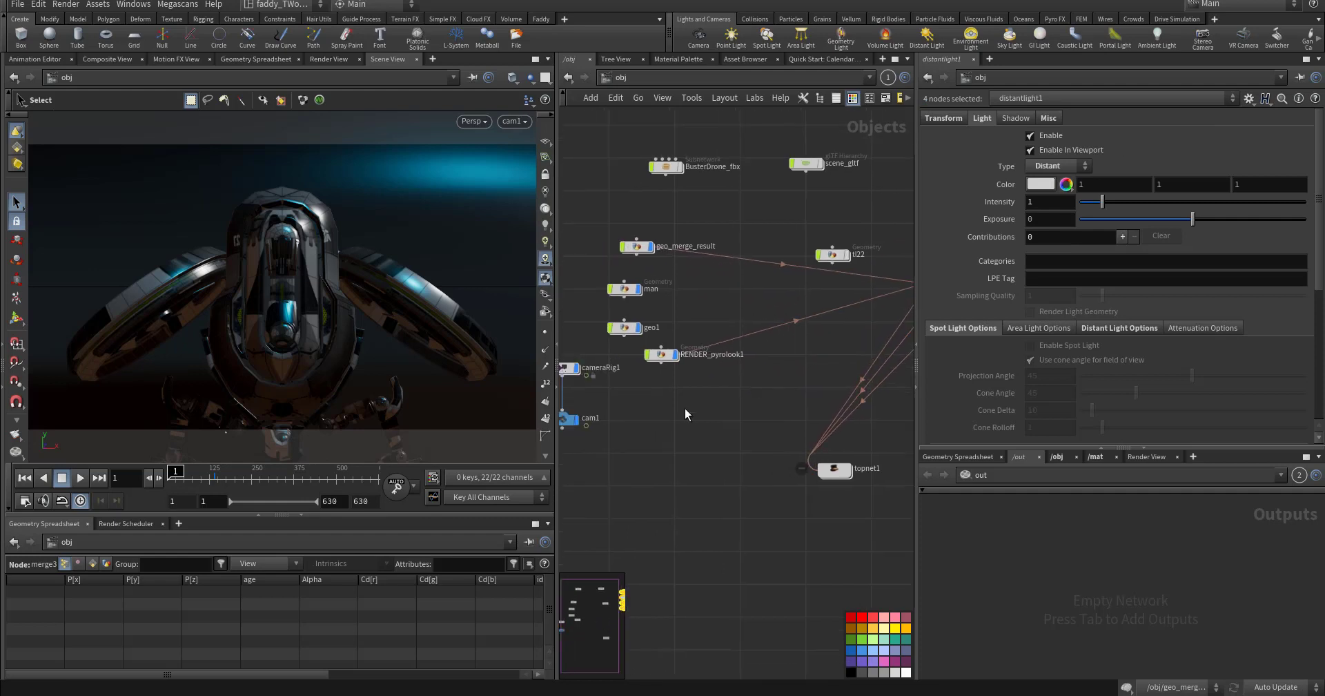
{"action": "left_click", "coordinate": [685, 408]}
{"action": "middle_click_drag", "start_coordinate": [669, 428], "coordinate": [710, 409]}
{"action": "left_click", "coordinate": [668, 307]}
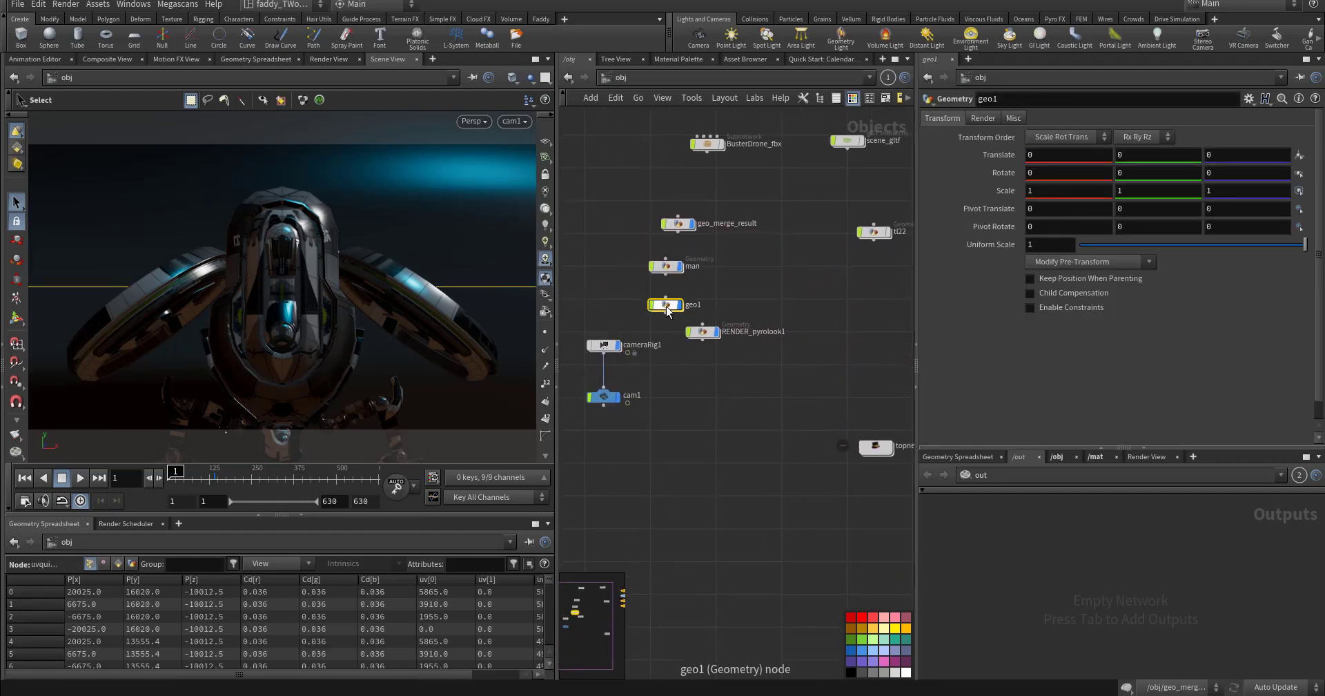
{"action": "middle_click_drag", "start_coordinate": [855, 333], "coordinate": [745, 340]}
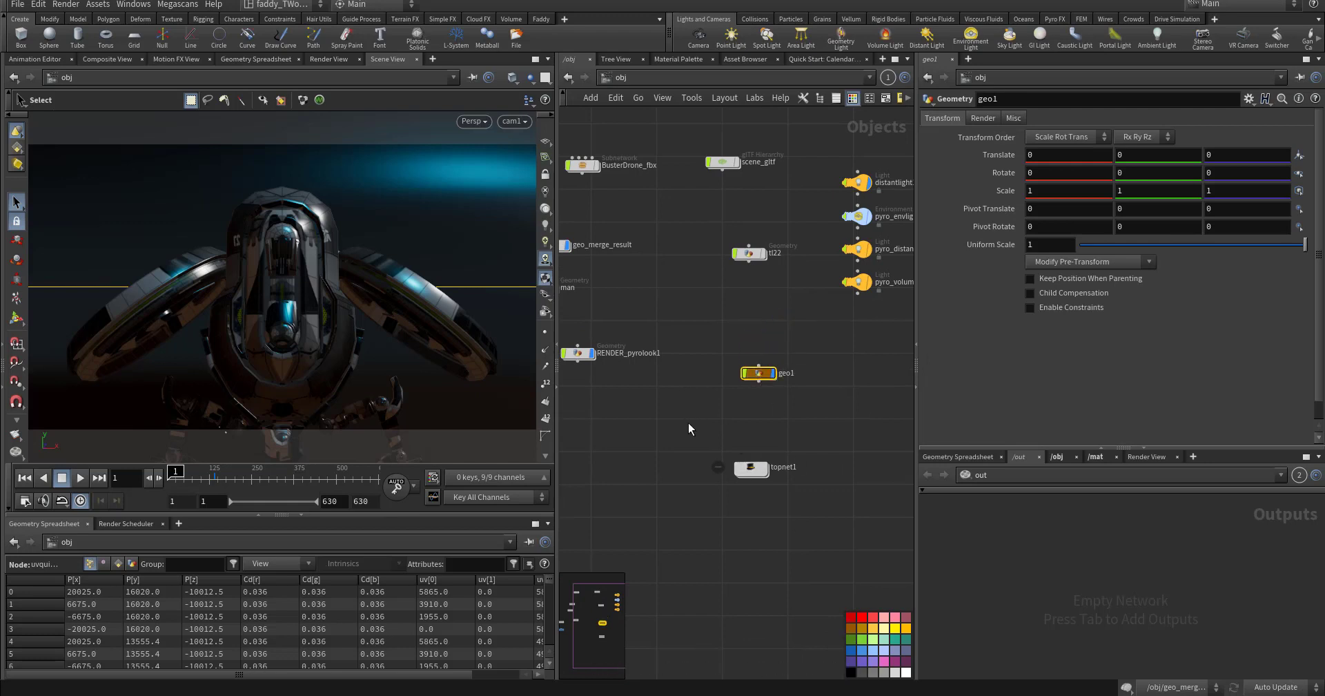
{"action": "left_click_drag", "start_coordinate": [689, 422], "coordinate": [810, 508]}
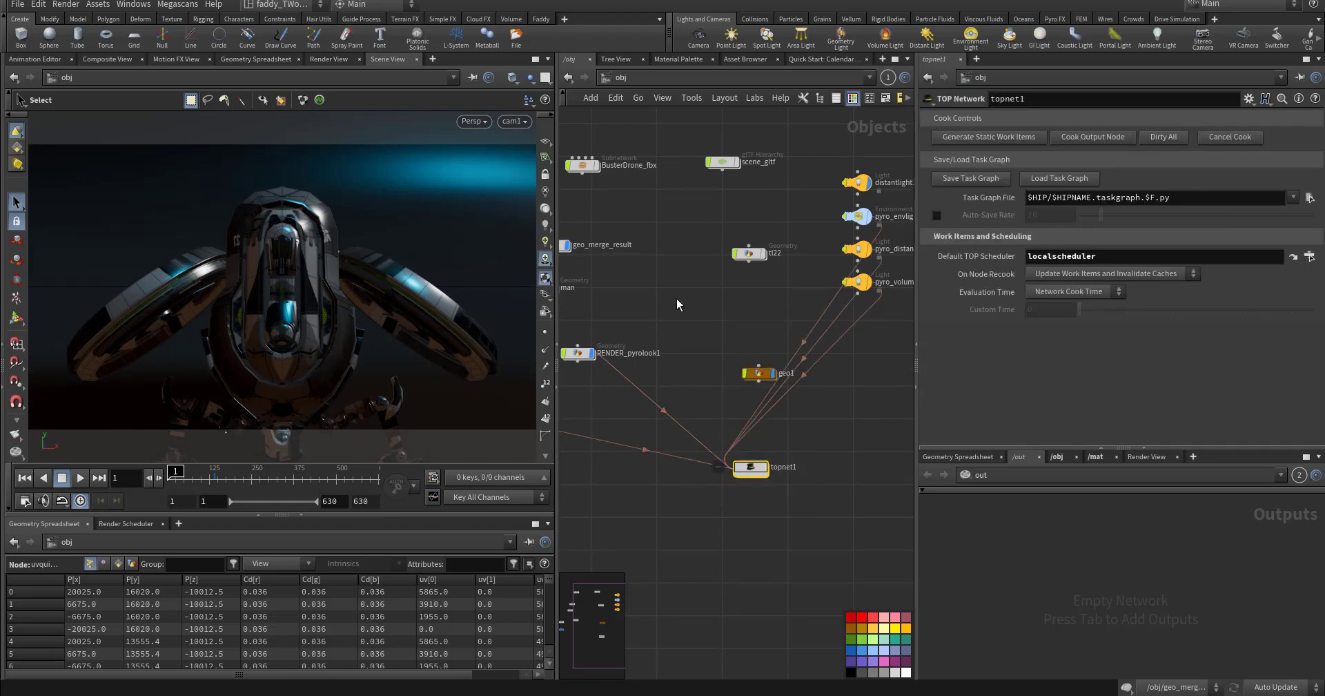
Step: Line up the man and RENDER_pyrolook1 nodes underneath geo_merge_result
{"action": "middle_click_drag", "start_coordinate": [677, 300], "coordinate": [750, 385]}
{"action": "left_click", "coordinate": [708, 314]}
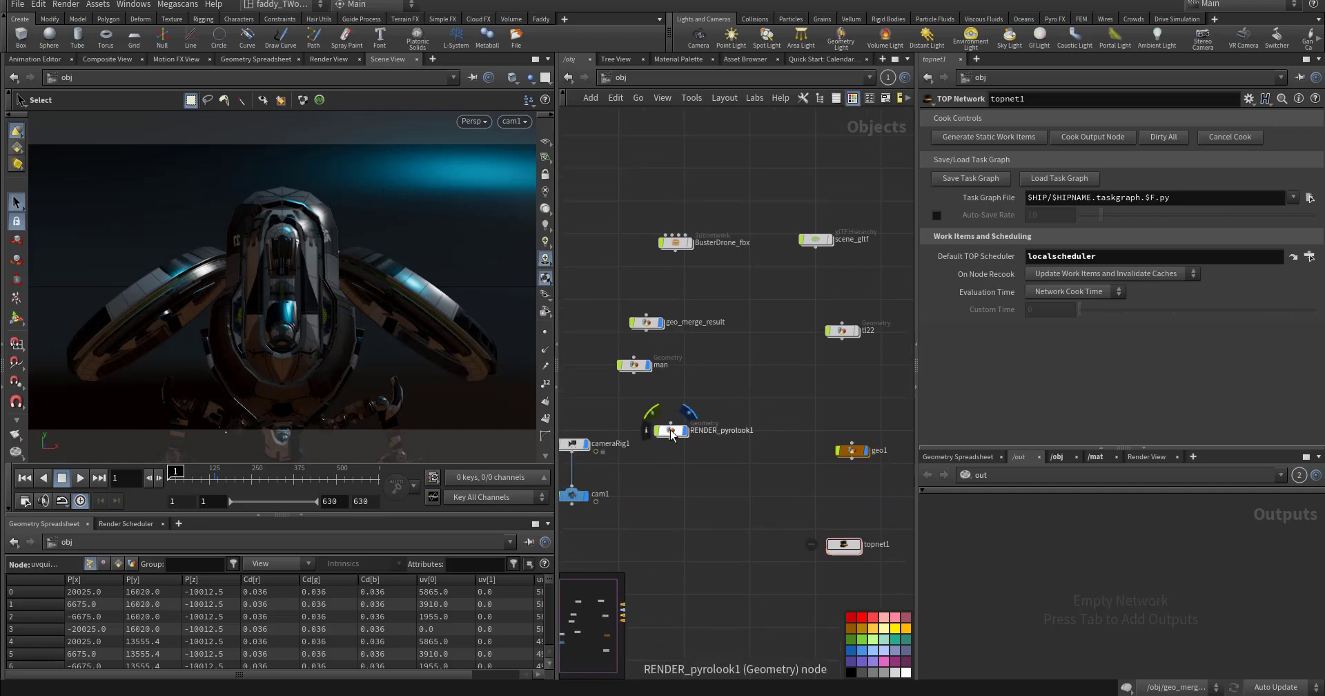
{"action": "left_click_drag", "start_coordinate": [671, 430], "coordinate": [657, 413]}
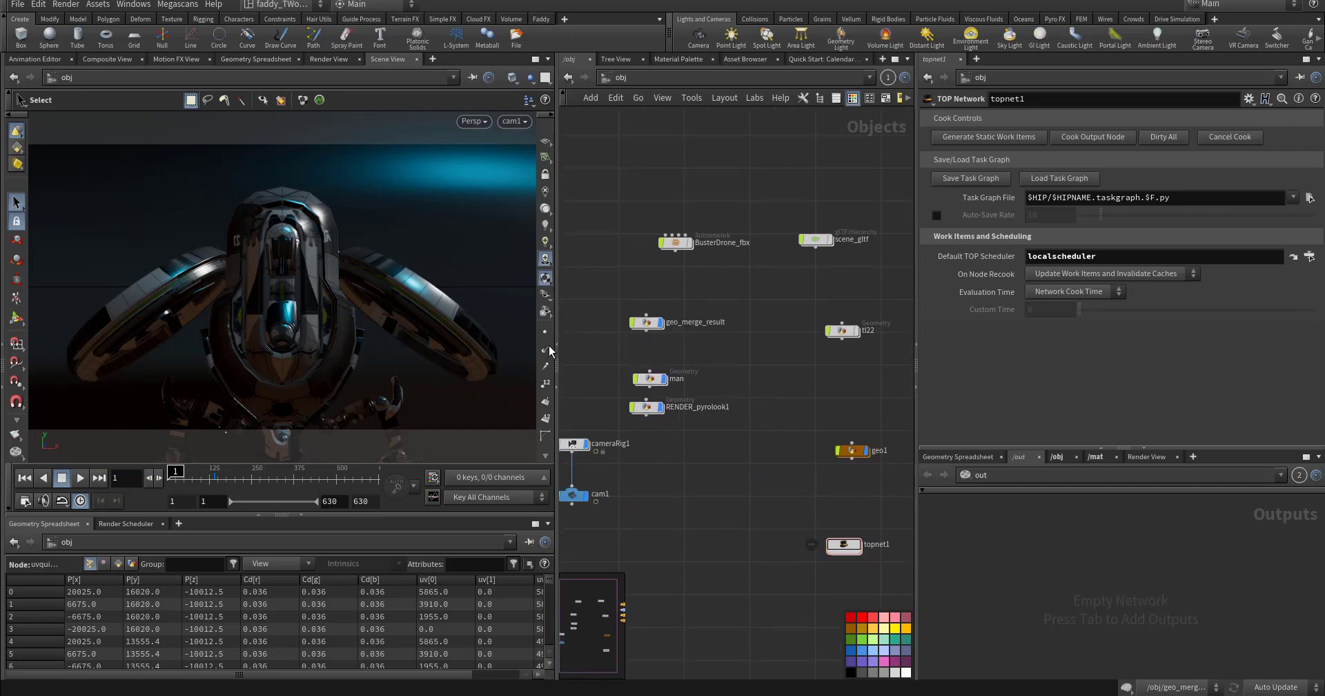
{"action": "left_click_drag", "start_coordinate": [701, 344], "coordinate": [717, 349]}
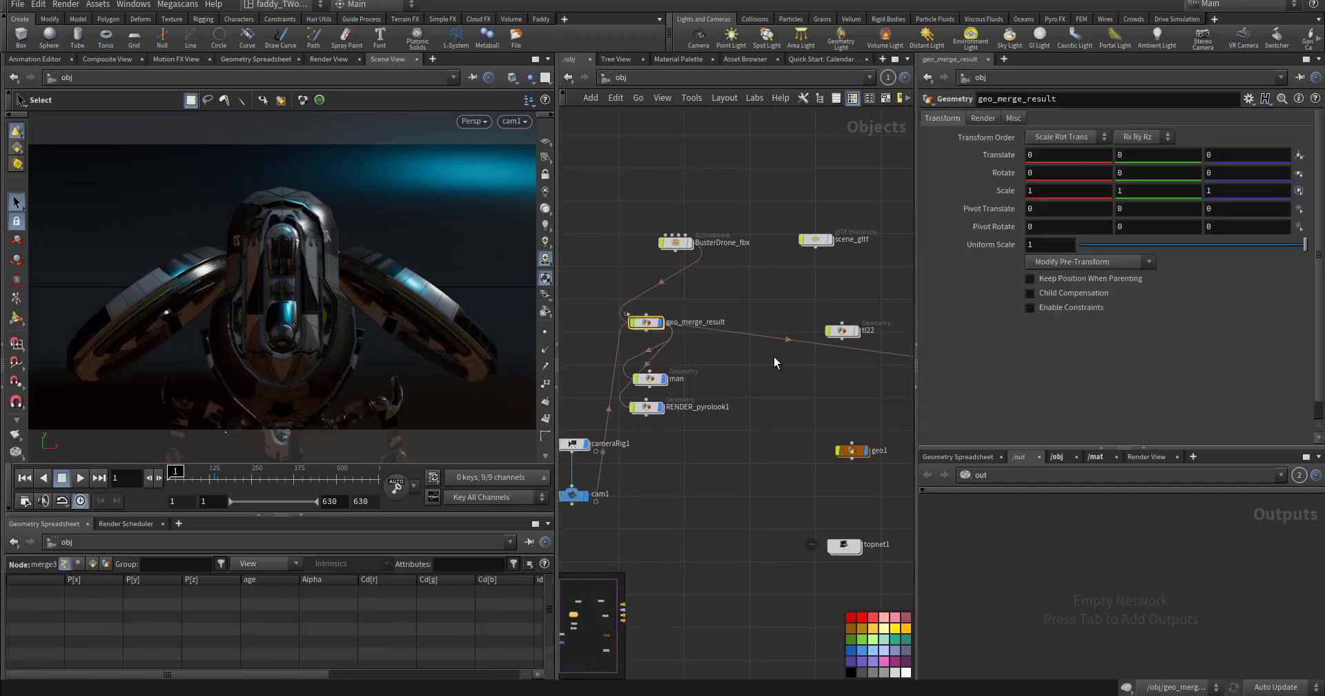
{"action": "middle_click_drag", "start_coordinate": [768, 377], "coordinate": [761, 405]}
{"action": "left_click", "coordinate": [674, 365]}
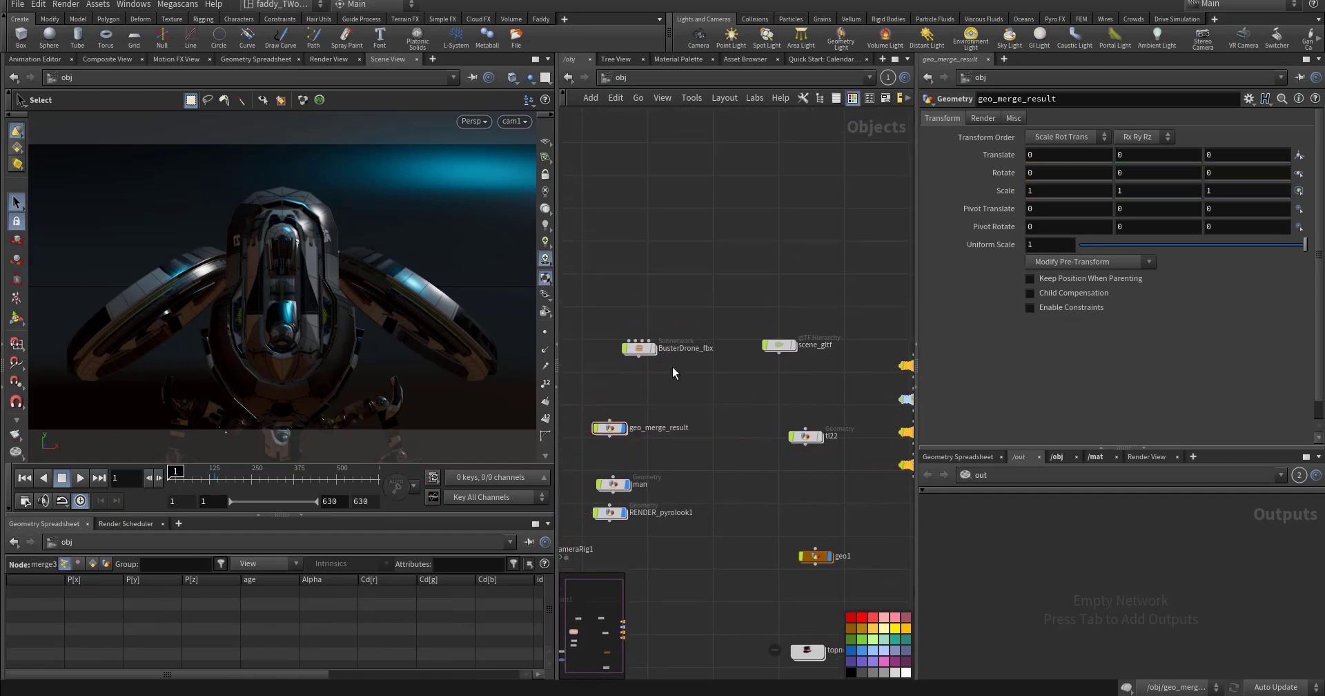
Step: Enter the scene_gltf network and release the viewport from cam1
{"action": "double_click", "coordinate": [780, 345]}
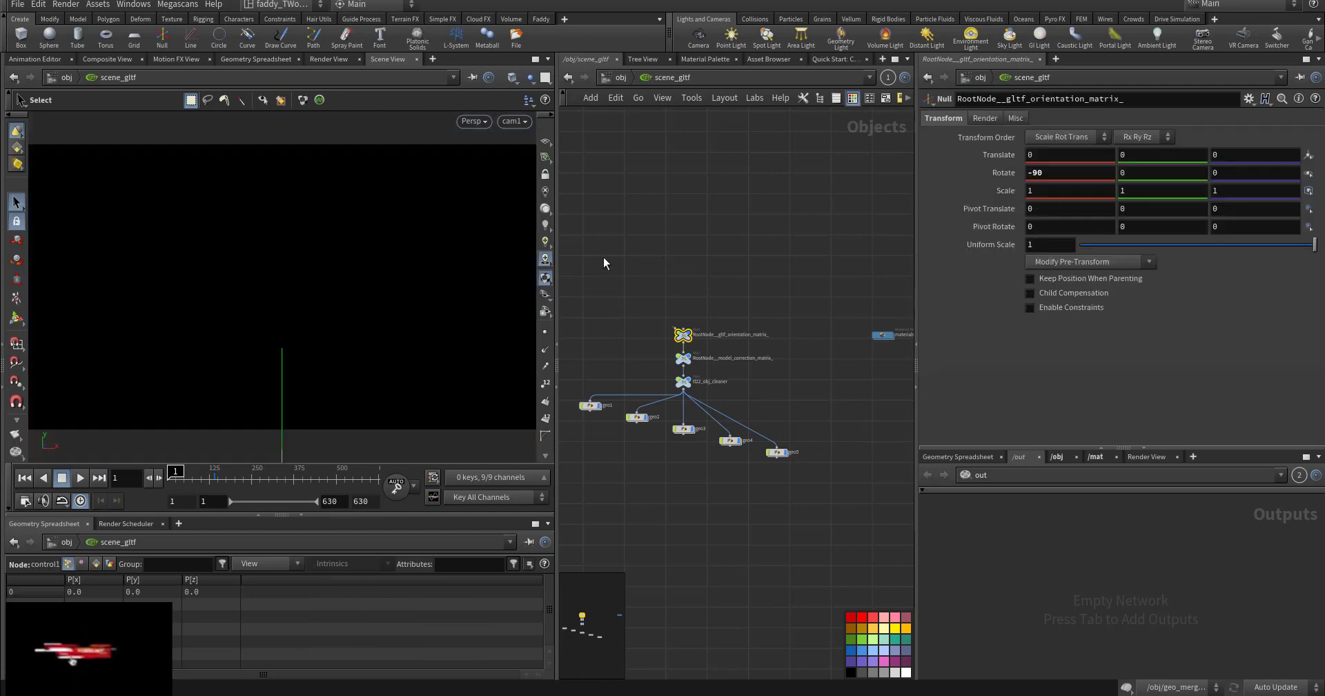
{"action": "left_click", "coordinate": [509, 125]}
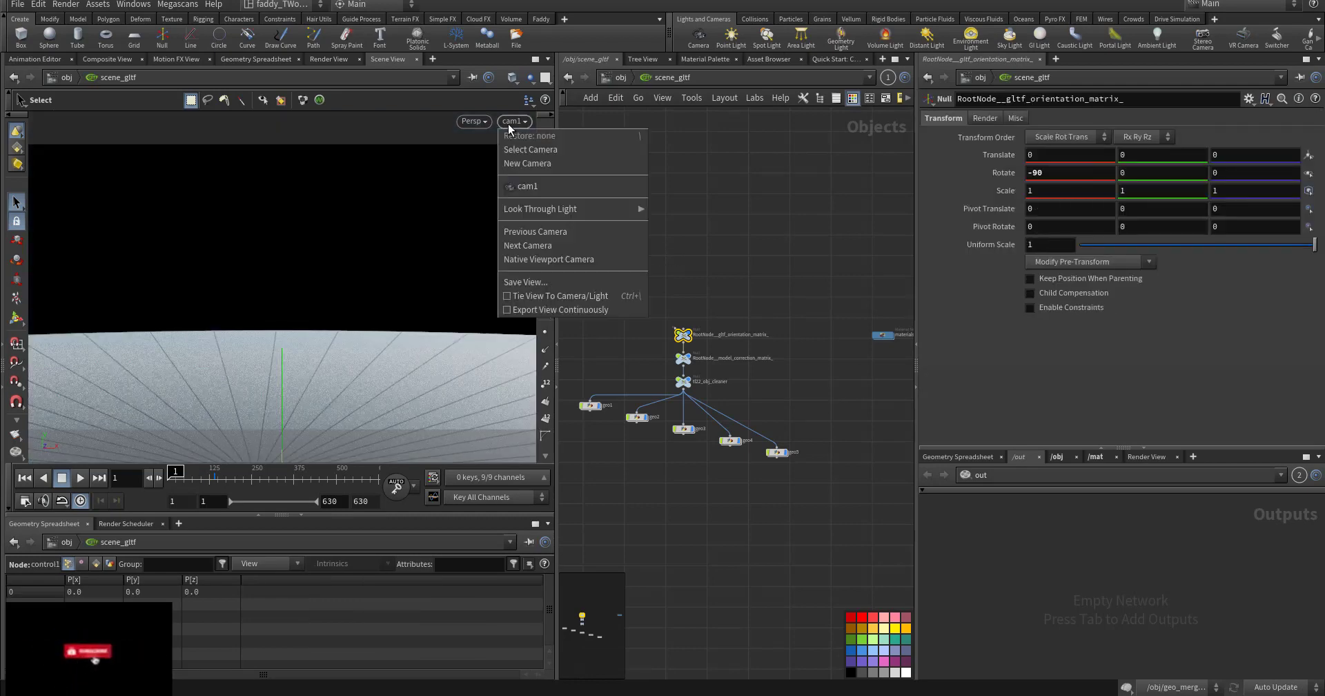
{"action": "left_click", "coordinate": [746, 209]}
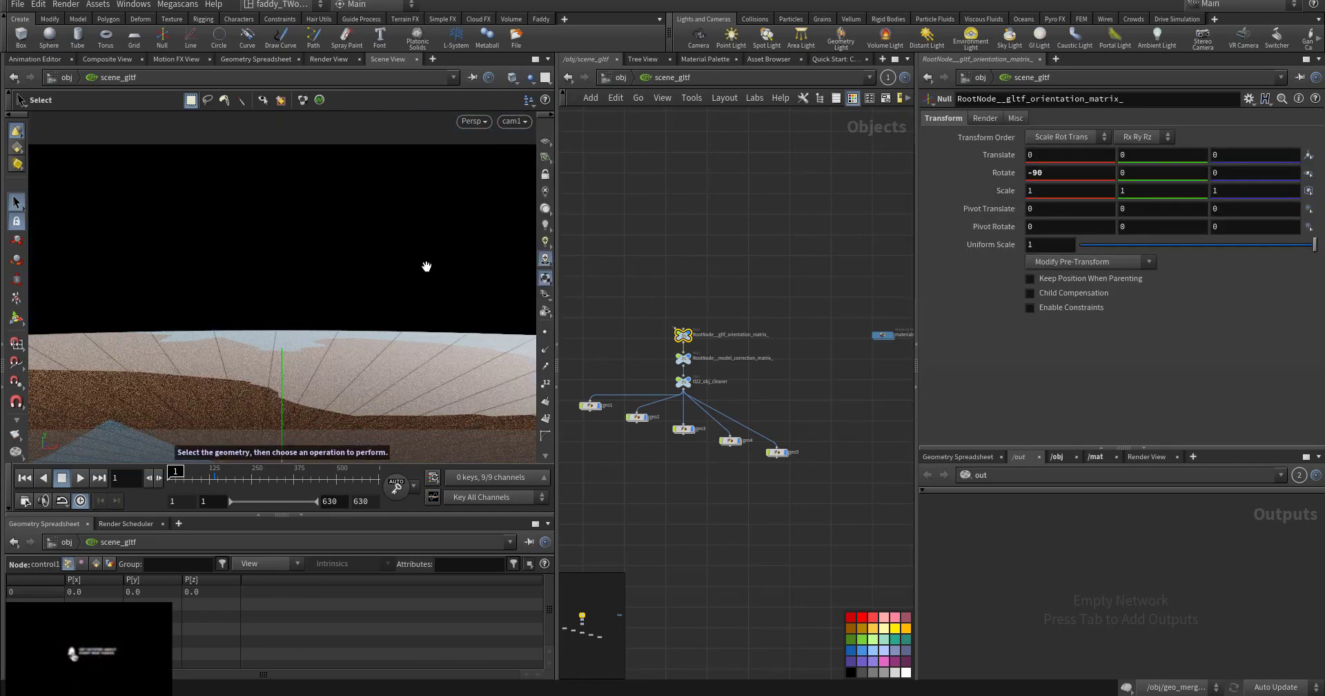
{"action": "key", "text": "Escape"}
{"action": "left_click_drag", "start_coordinate": [376, 299], "coordinate": [146, 380]}
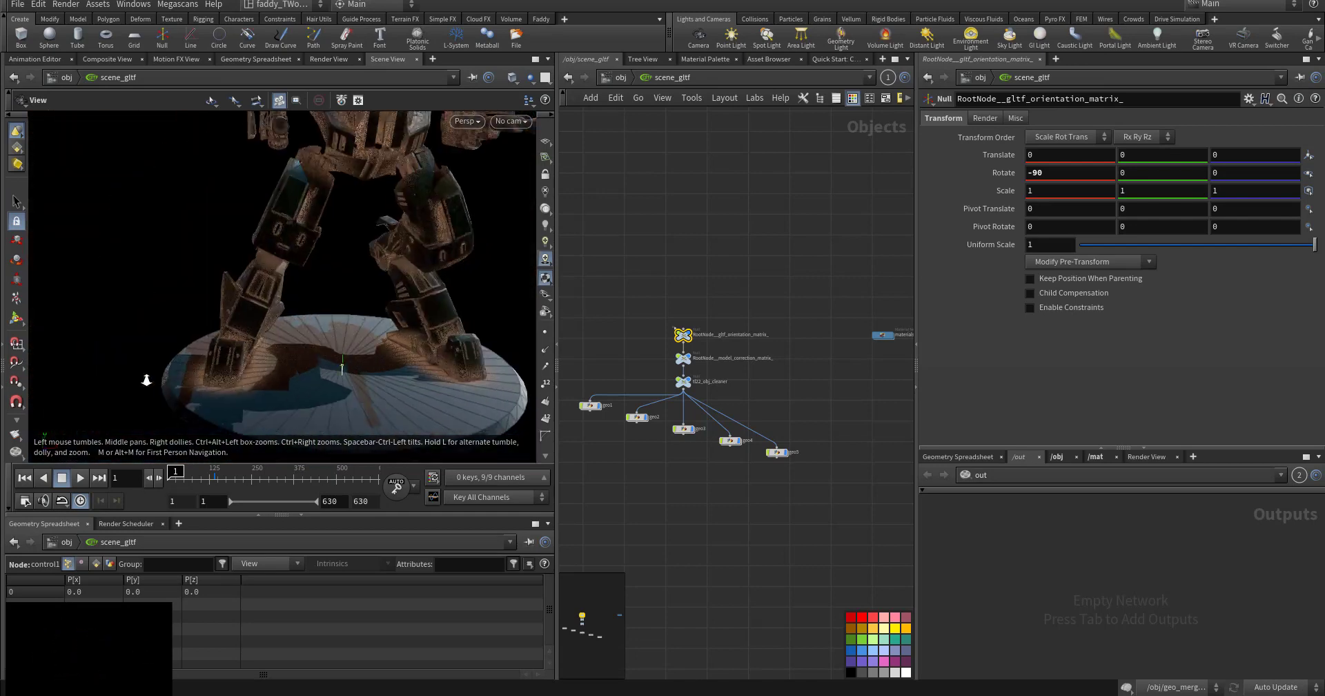
Step: Examine the imported mech from several angles, then its node hierarchy in the scene_gltf network
{"action": "right_click_drag", "start_coordinate": [147, 380], "coordinate": [278, 359]}
{"action": "left_click_drag", "start_coordinate": [278, 359], "coordinate": [260, 334]}
{"action": "left_click_drag", "start_coordinate": [247, 309], "coordinate": [331, 317]}
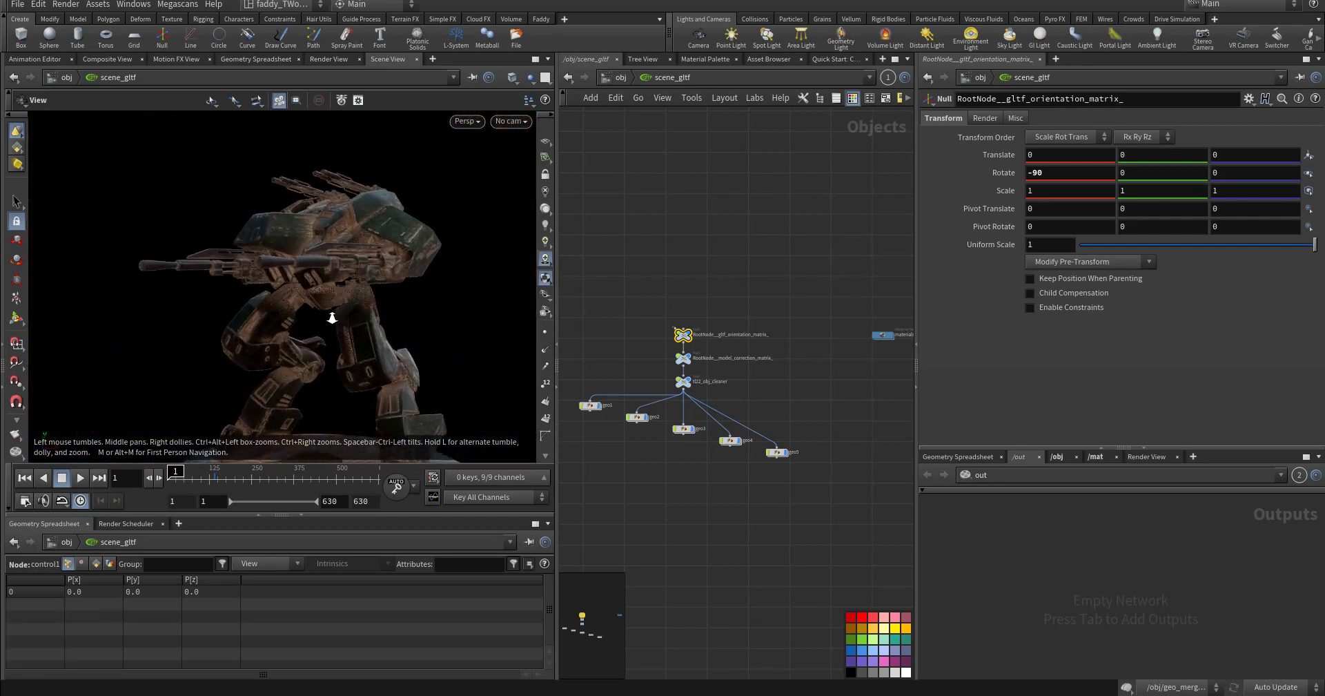
{"action": "middle_click_drag", "start_coordinate": [331, 317], "coordinate": [322, 284]}
{"action": "left_click_drag", "start_coordinate": [322, 285], "coordinate": [237, 220]}
{"action": "left_click_drag", "start_coordinate": [407, 265], "coordinate": [290, 266]}
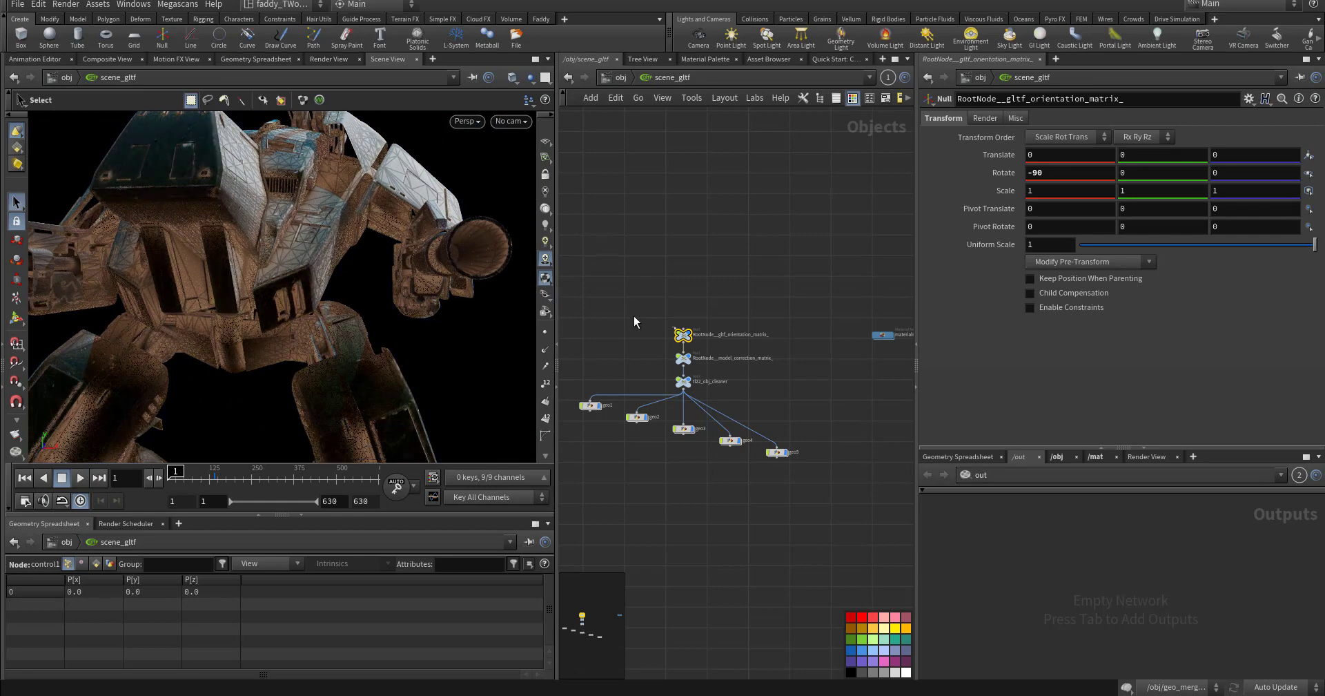
{"action": "scroll", "coordinate": [634, 316], "scroll_direction": "up", "scroll_amount": 4}
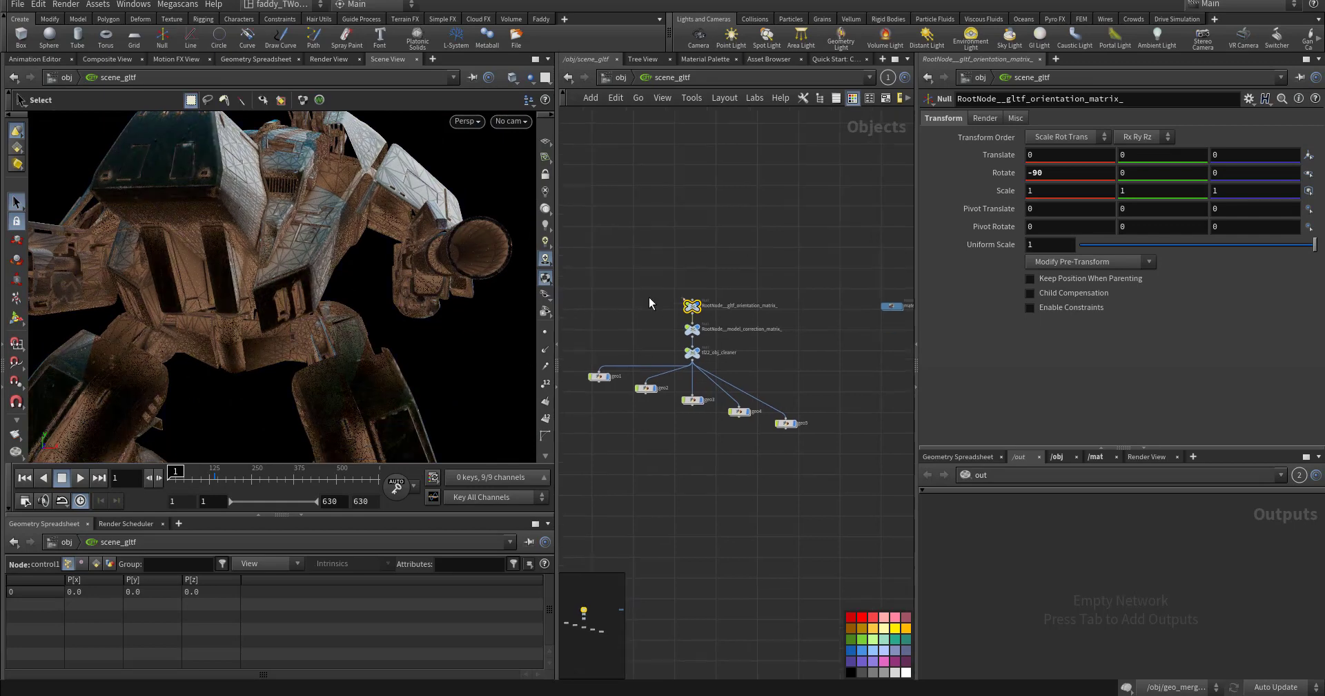
Step: Set up a GLTF scene import of mech TL-22/scene.gltf with Load Custom Attributes and Load Unused Materials enabled, and cancel it
{"action": "left_click", "coordinate": [18, 3]}
{"action": "mouse_move", "coordinate": [76, 245]}
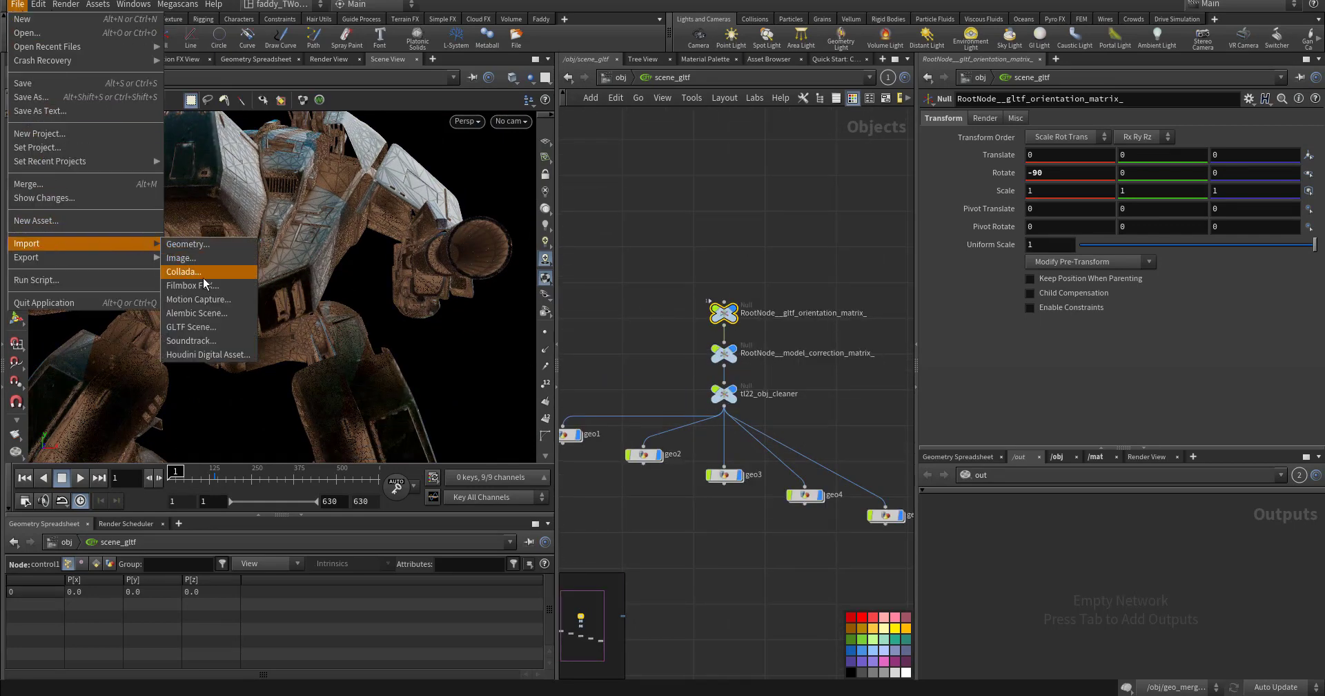
{"action": "left_click", "coordinate": [200, 327]}
{"action": "left_click", "coordinate": [322, 206]}
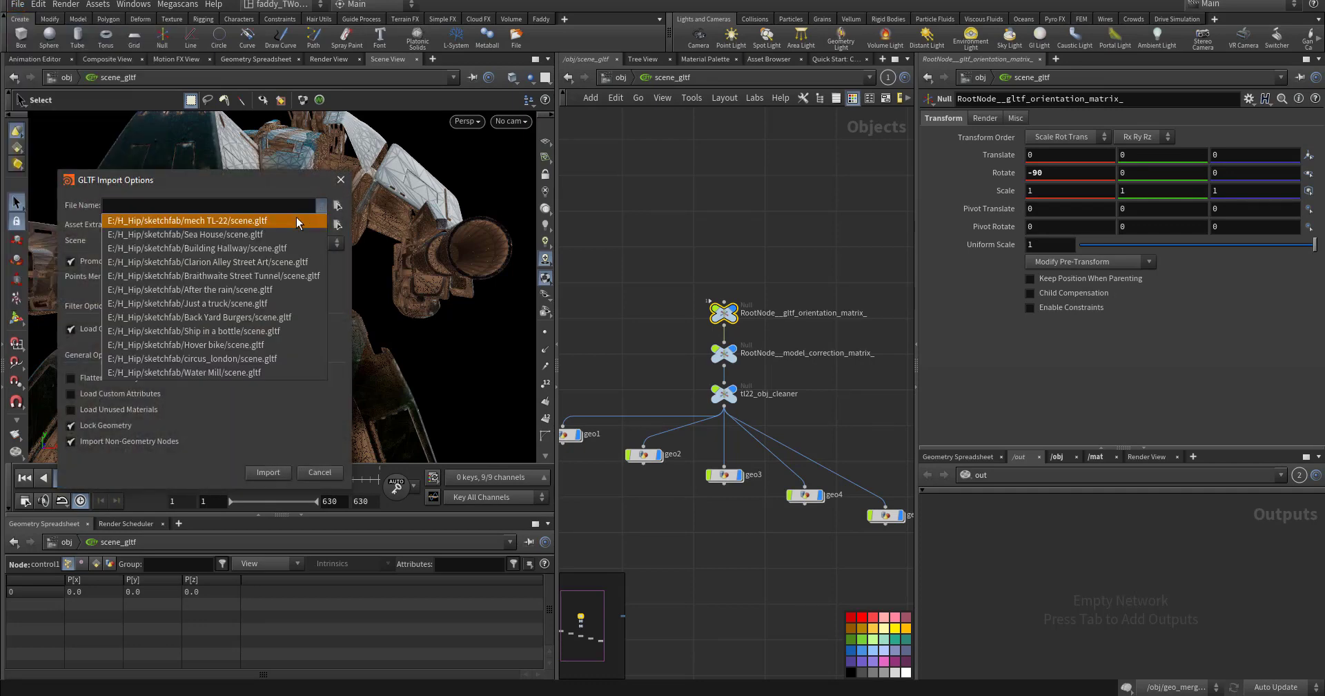
{"action": "left_click", "coordinate": [296, 217]}
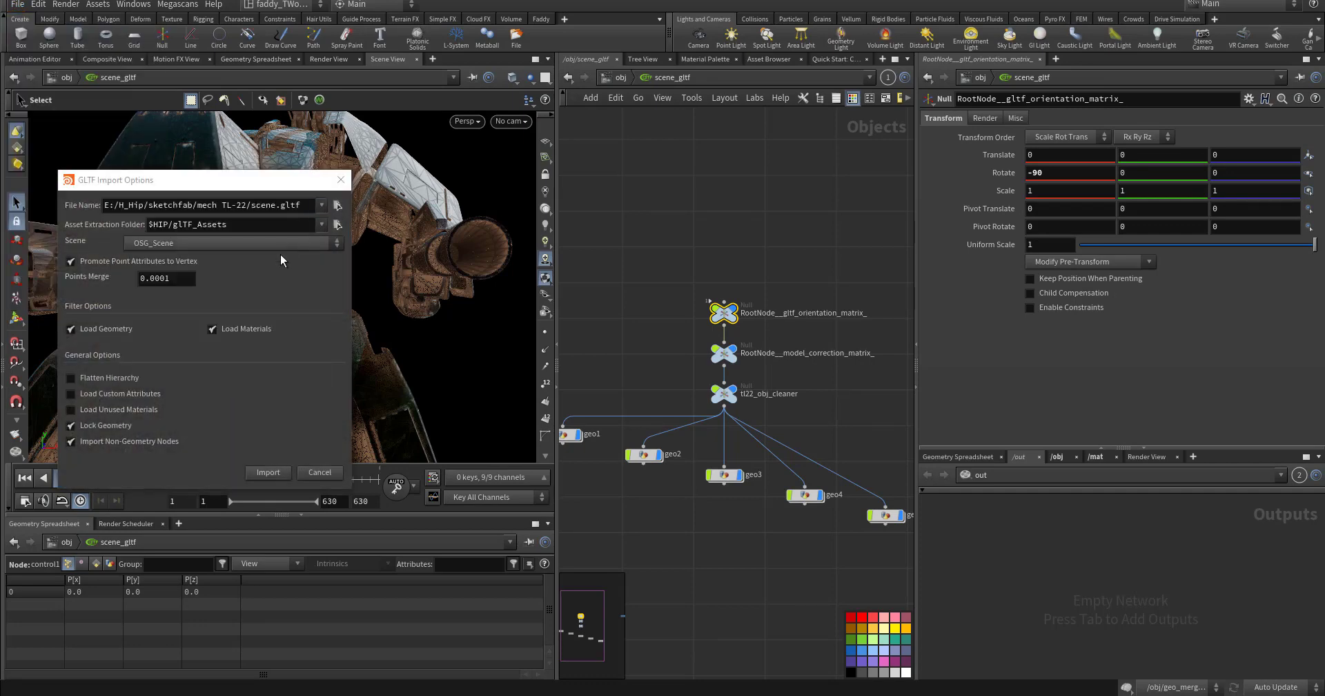
{"action": "left_click", "coordinate": [76, 394]}
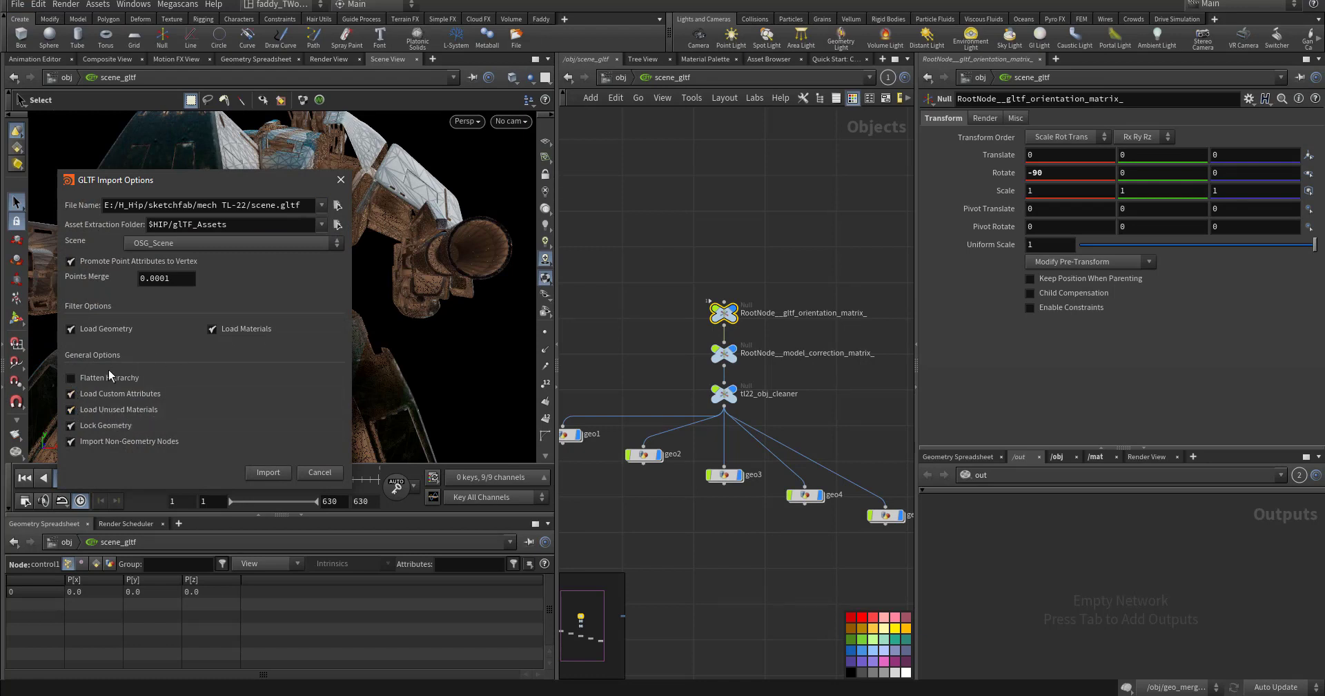
{"action": "left_click", "coordinate": [82, 381]}
{"action": "left_click", "coordinate": [320, 472]}
Step: Look over the geo nodes in scene_gltf, clear the node selection and return to the object level
{"action": "middle_click_drag", "start_coordinate": [570, 438], "coordinate": [603, 388]}
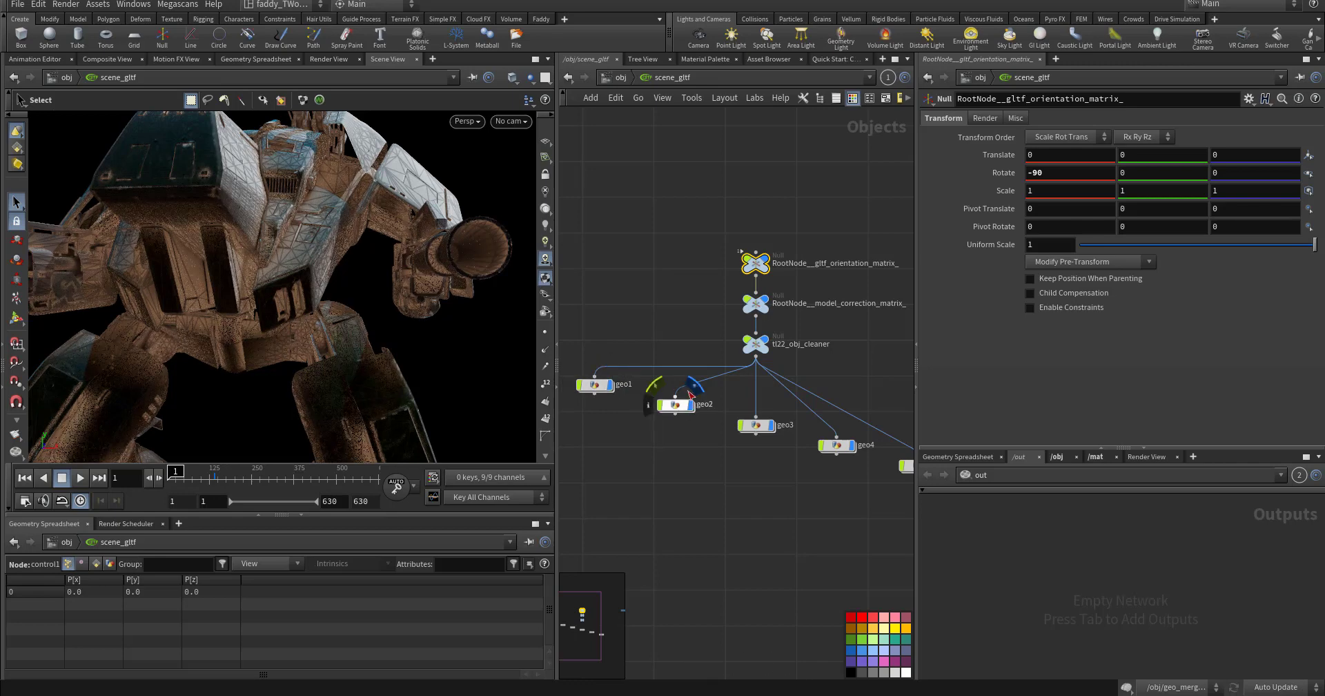
{"action": "left_click", "coordinate": [690, 392]}
{"action": "left_click", "coordinate": [693, 390]}
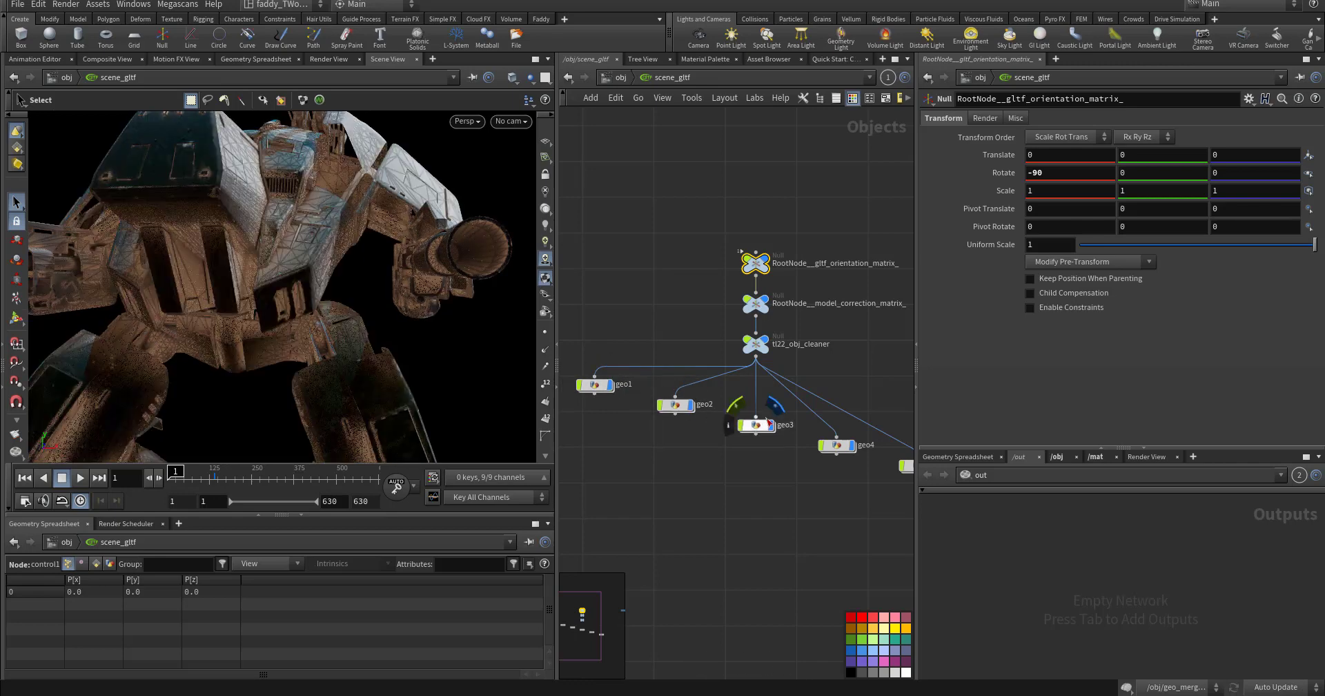
{"action": "left_click", "coordinate": [623, 247]}
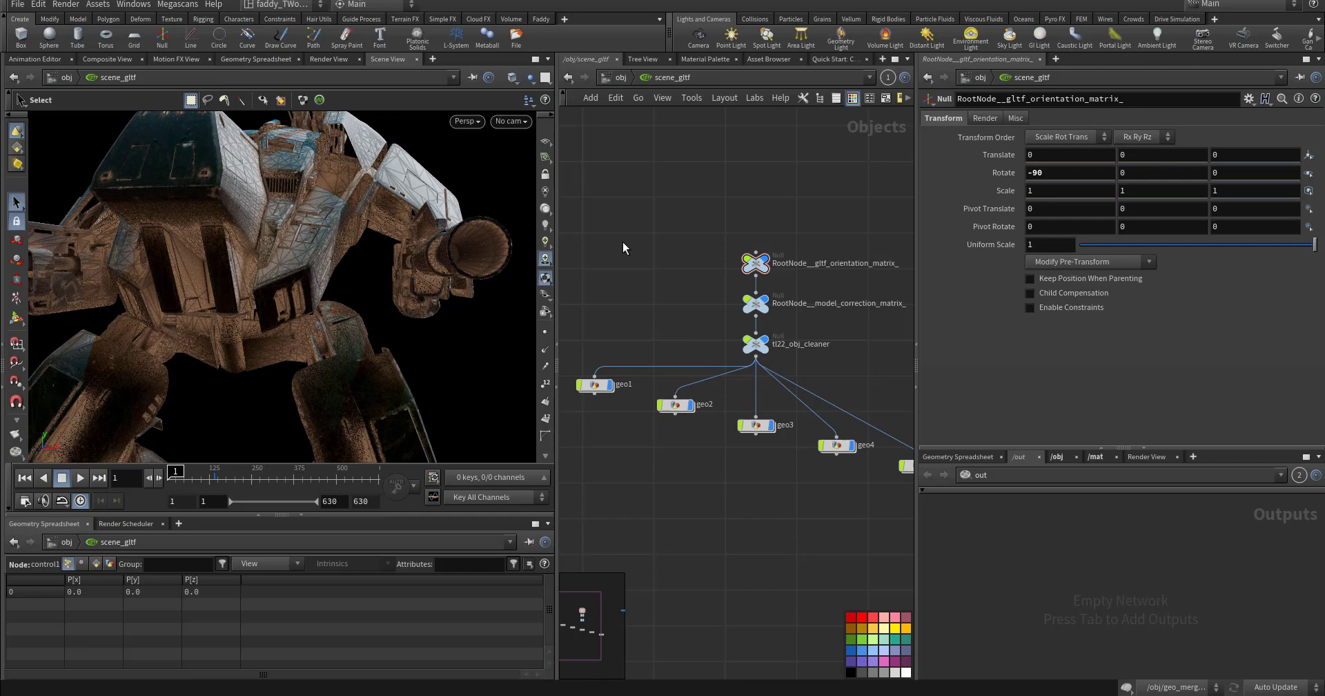
{"action": "left_click", "coordinate": [618, 78]}
{"action": "left_click", "coordinate": [752, 387]}
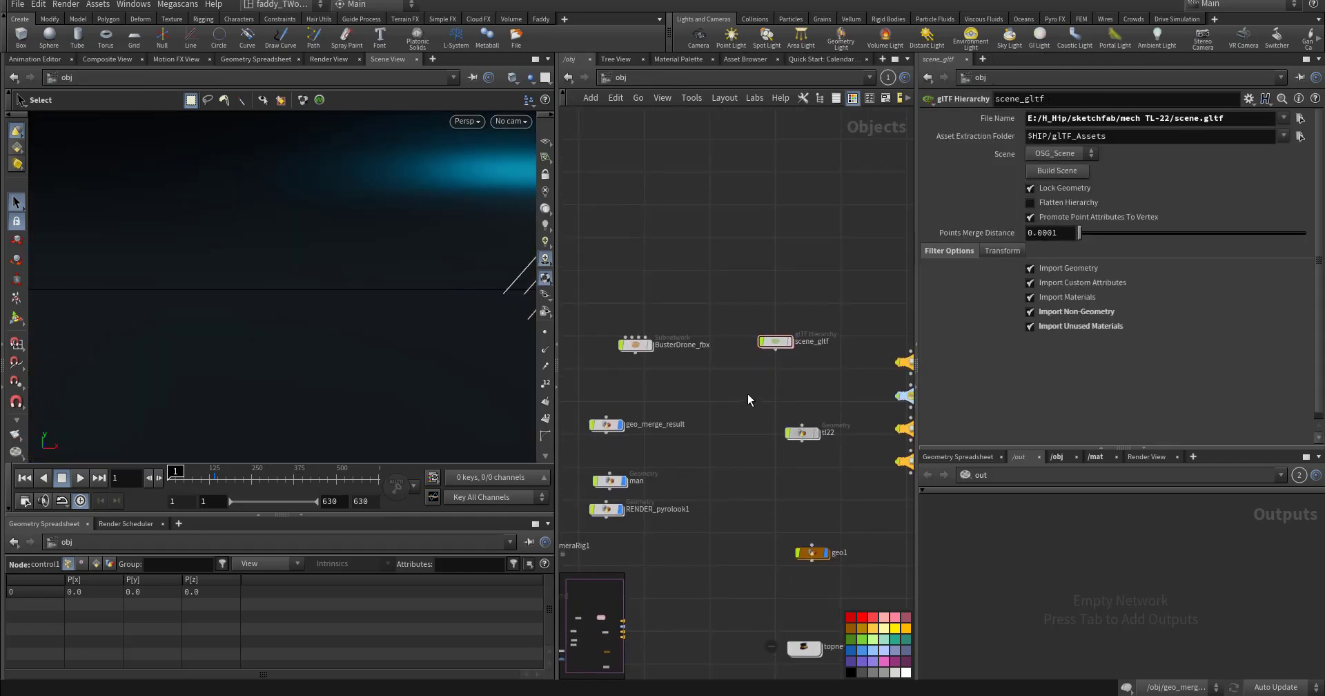
Step: Enter the tl22 geometry, view the whole mech from another angle and return to the object level
{"action": "double_click", "coordinate": [800, 432]}
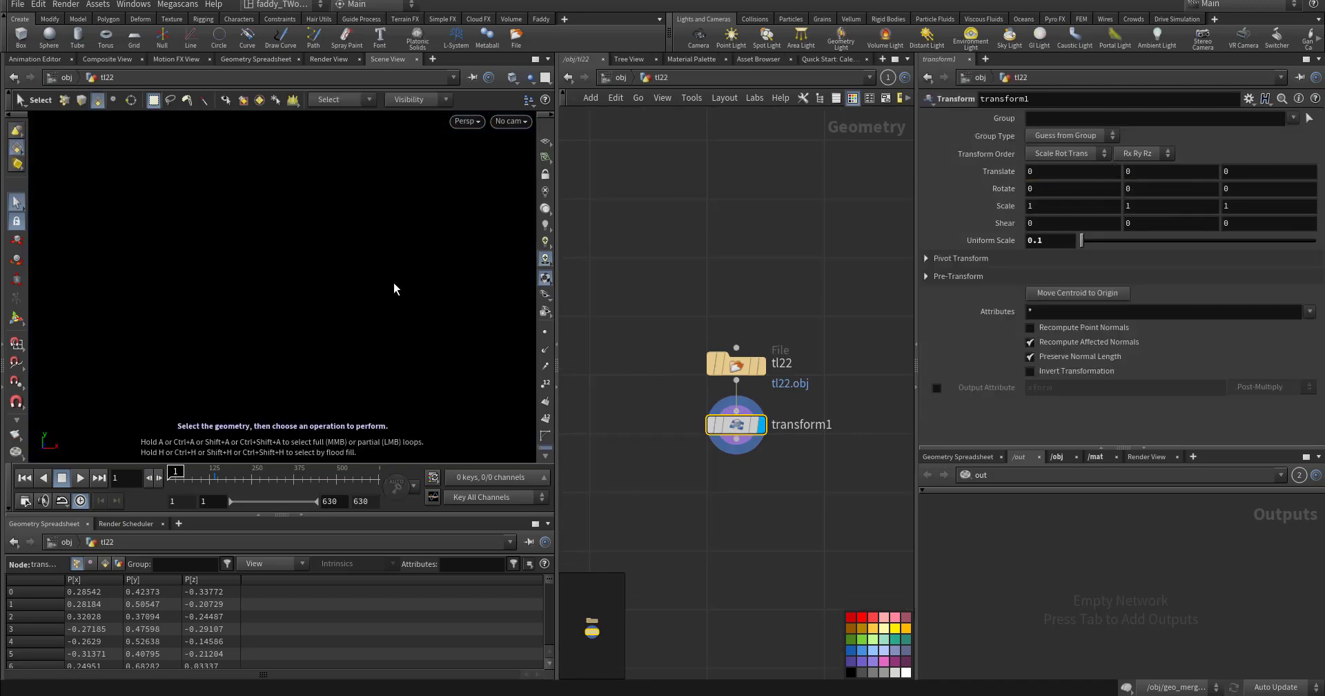
{"action": "key", "text": "space+g"}
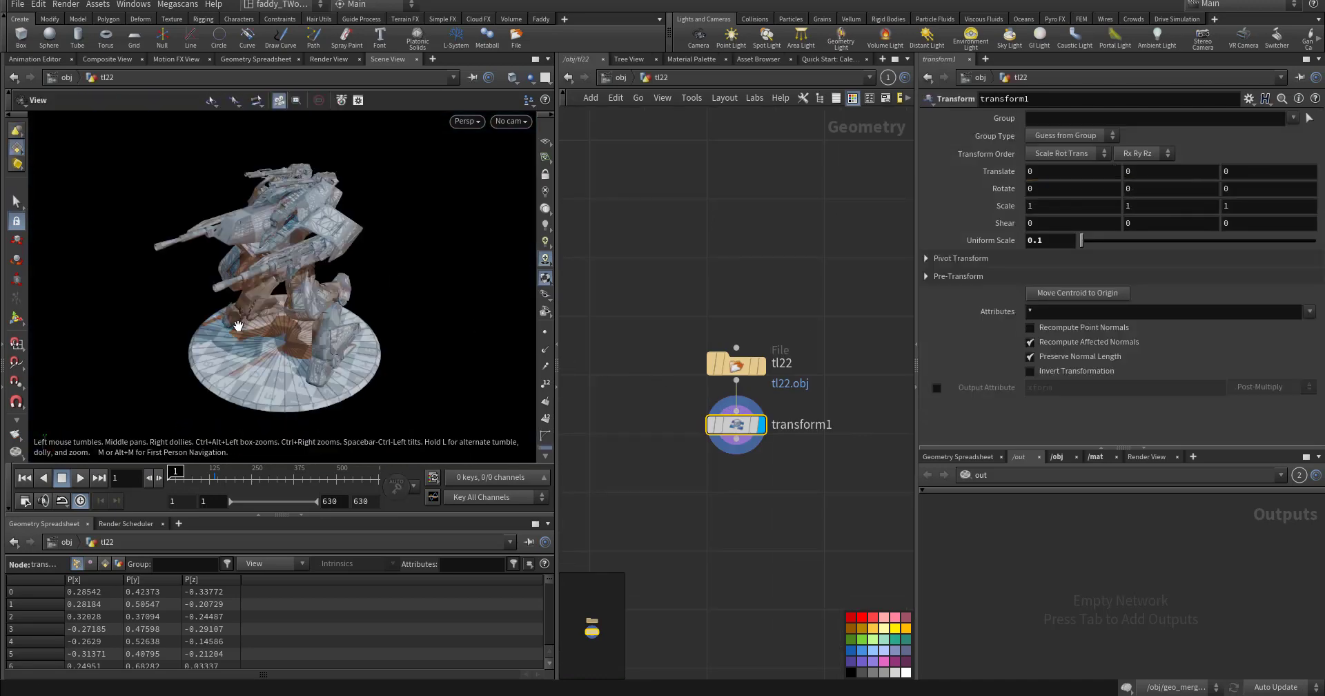
{"action": "left_click_drag", "start_coordinate": [237, 325], "coordinate": [297, 328]}
{"action": "left_click", "coordinate": [619, 78]}
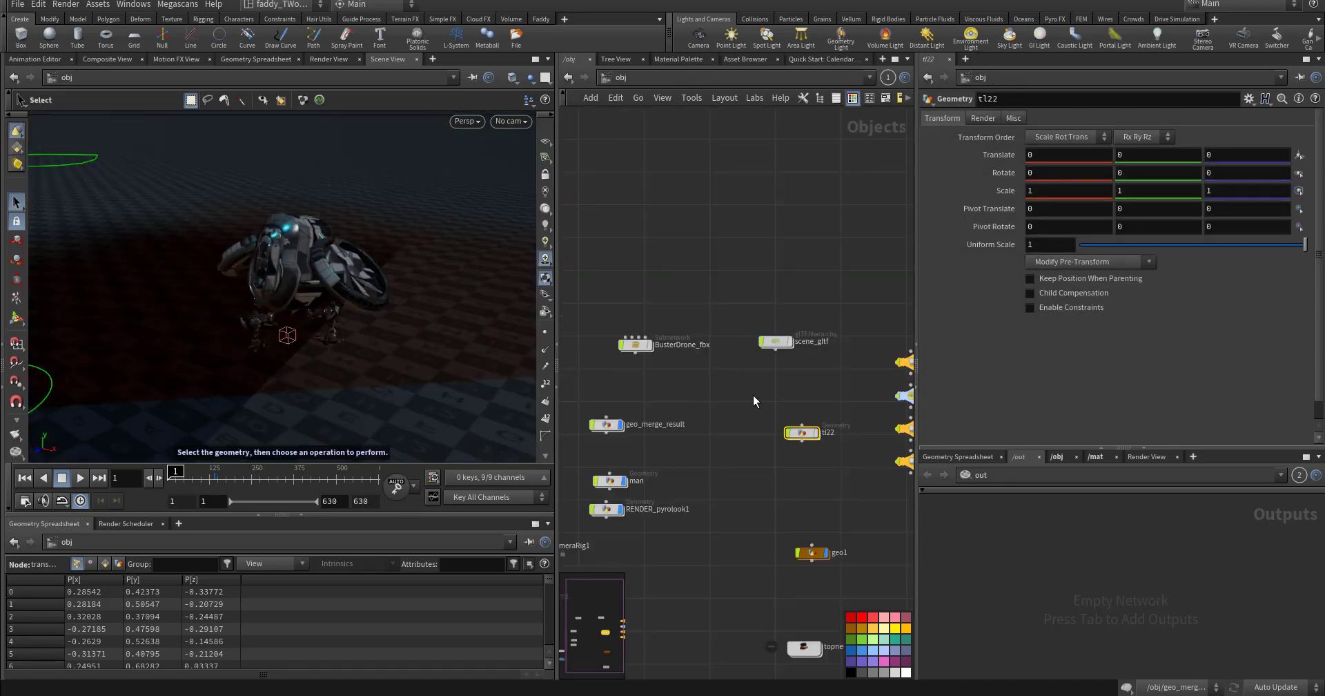
Step: Enter the BusterDrone_fbx subnetwork, view the drone close up and show the viewport's reference grid
{"action": "double_click", "coordinate": [647, 344]}
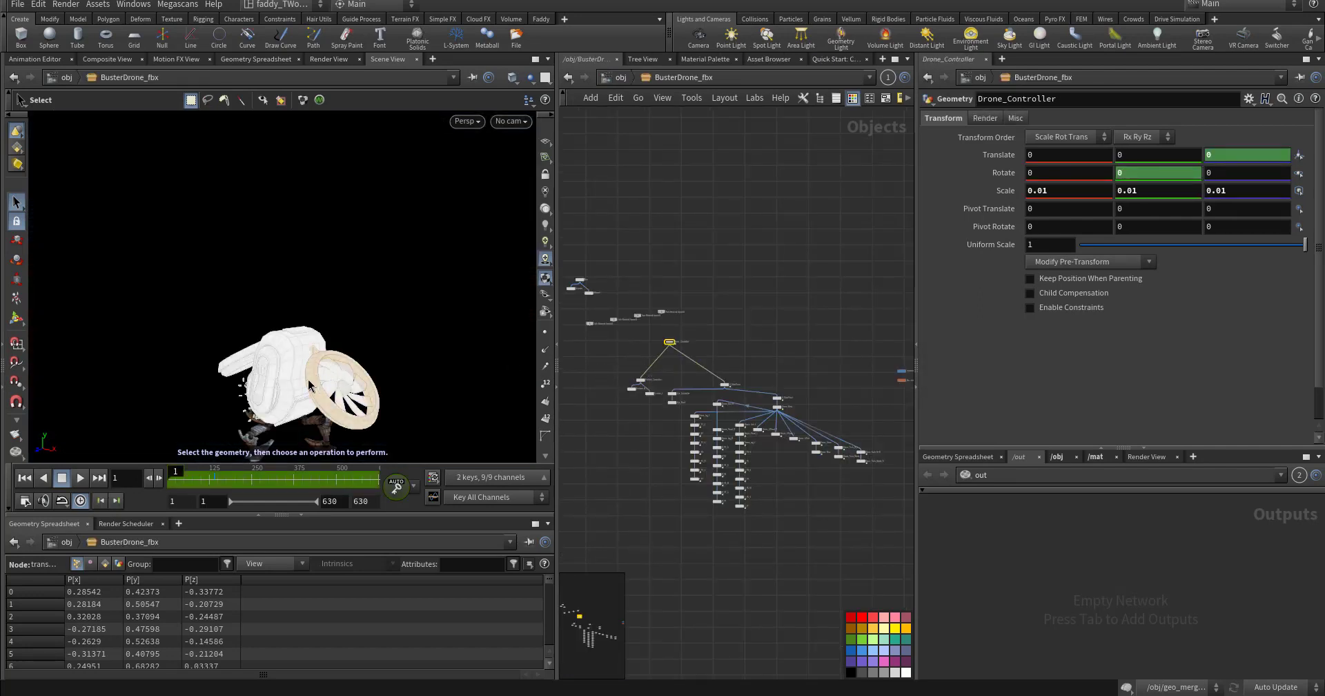
{"action": "middle_click_drag", "start_coordinate": [286, 390], "coordinate": [331, 286], "text": "alt"}
{"action": "right_click_drag", "start_coordinate": [332, 286], "coordinate": [395, 310], "text": "alt"}
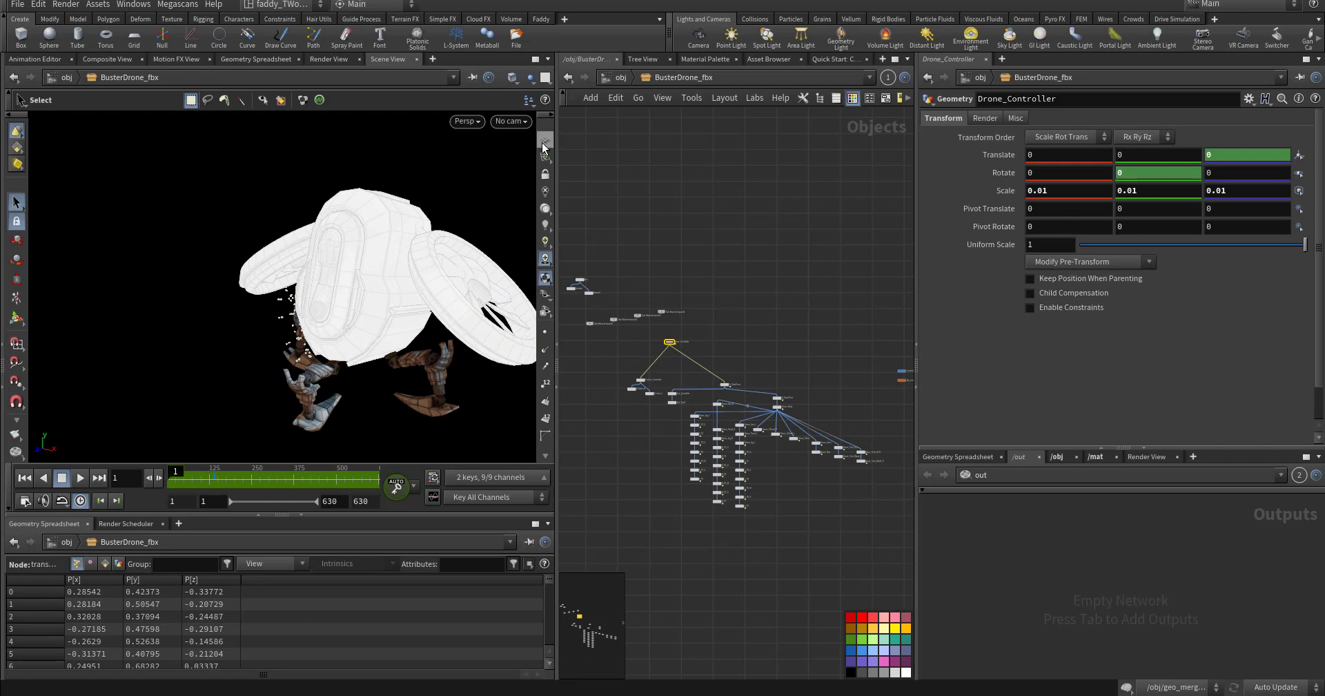
{"action": "left_click", "coordinate": [546, 142]}
{"action": "left_click_drag", "start_coordinate": [328, 330], "coordinate": [372, 323], "text": "alt"}
Step: Select the three-node group containing Himmel and locate the materials and fbx_chops networks in BusterDrone_fbx
{"action": "scroll", "coordinate": [608, 324], "scroll_direction": "up", "scroll_amount": 6}
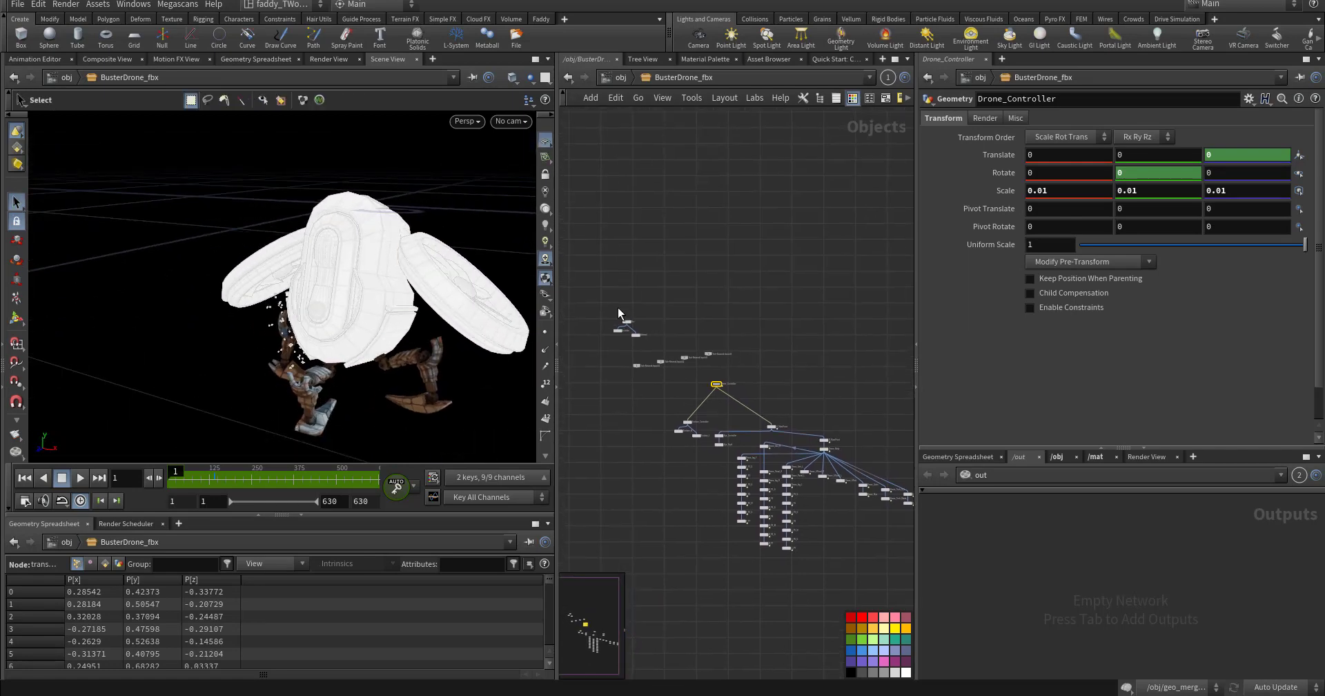
{"action": "left_click_drag", "start_coordinate": [606, 278], "coordinate": [730, 369]}
{"action": "left_click_drag", "start_coordinate": [661, 306], "coordinate": [648, 172]}
{"action": "middle_click_drag", "start_coordinate": [690, 367], "coordinate": [626, 334]}
{"action": "scroll", "coordinate": [801, 378], "scroll_direction": "down", "scroll_amount": 3}
{"action": "middle_click_drag", "start_coordinate": [844, 410], "coordinate": [716, 435]}
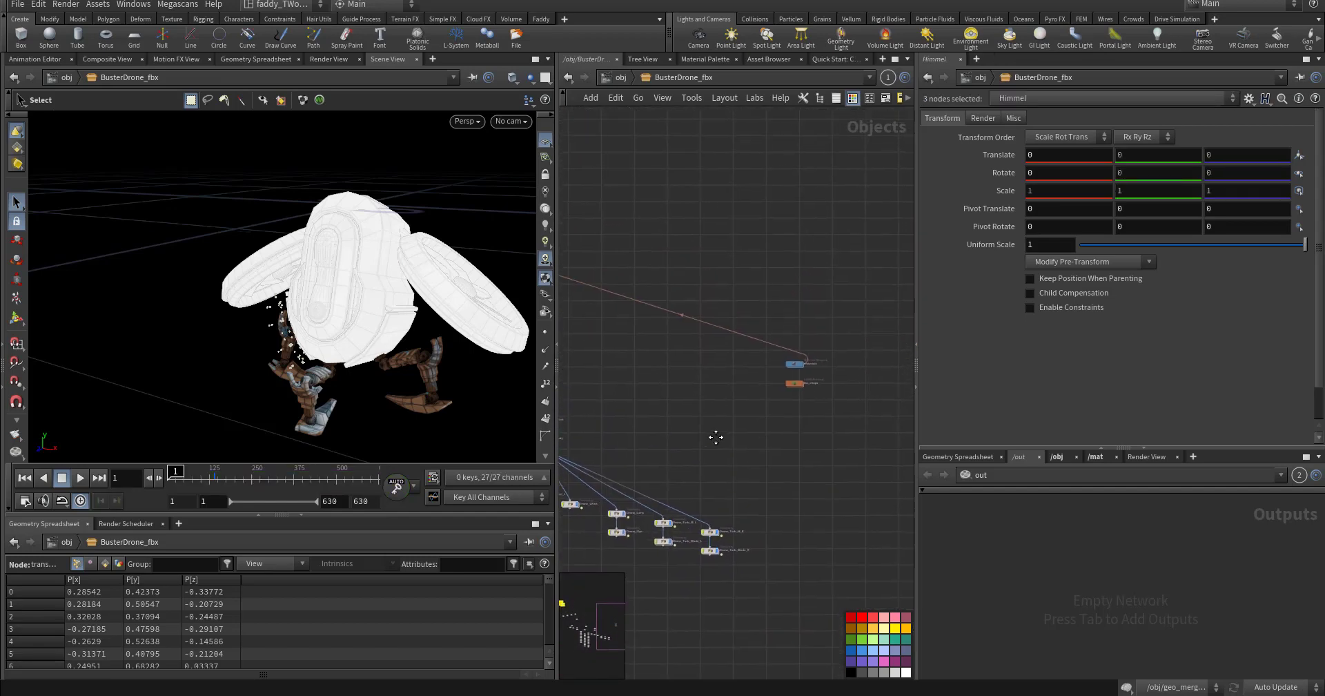
{"action": "scroll", "coordinate": [770, 401], "scroll_direction": "up", "scroll_amount": 2}
{"action": "scroll", "coordinate": [771, 400], "scroll_direction": "up", "scroll_amount": 2}
{"action": "middle_click_drag", "start_coordinate": [778, 400], "coordinate": [686, 383]}
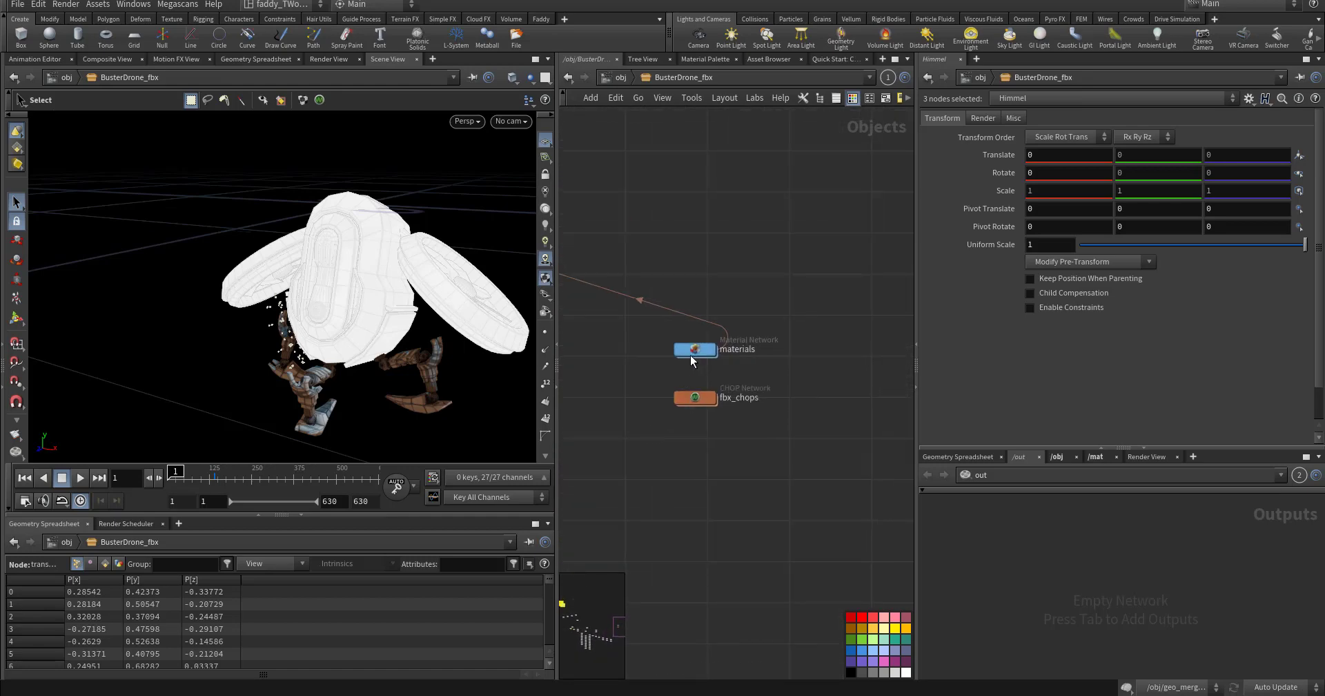
Step: Enter the materials network and examine its principled shaders, including body4 and leg21
{"action": "left_click", "coordinate": [695, 352]}
{"action": "double_click", "coordinate": [695, 353]}
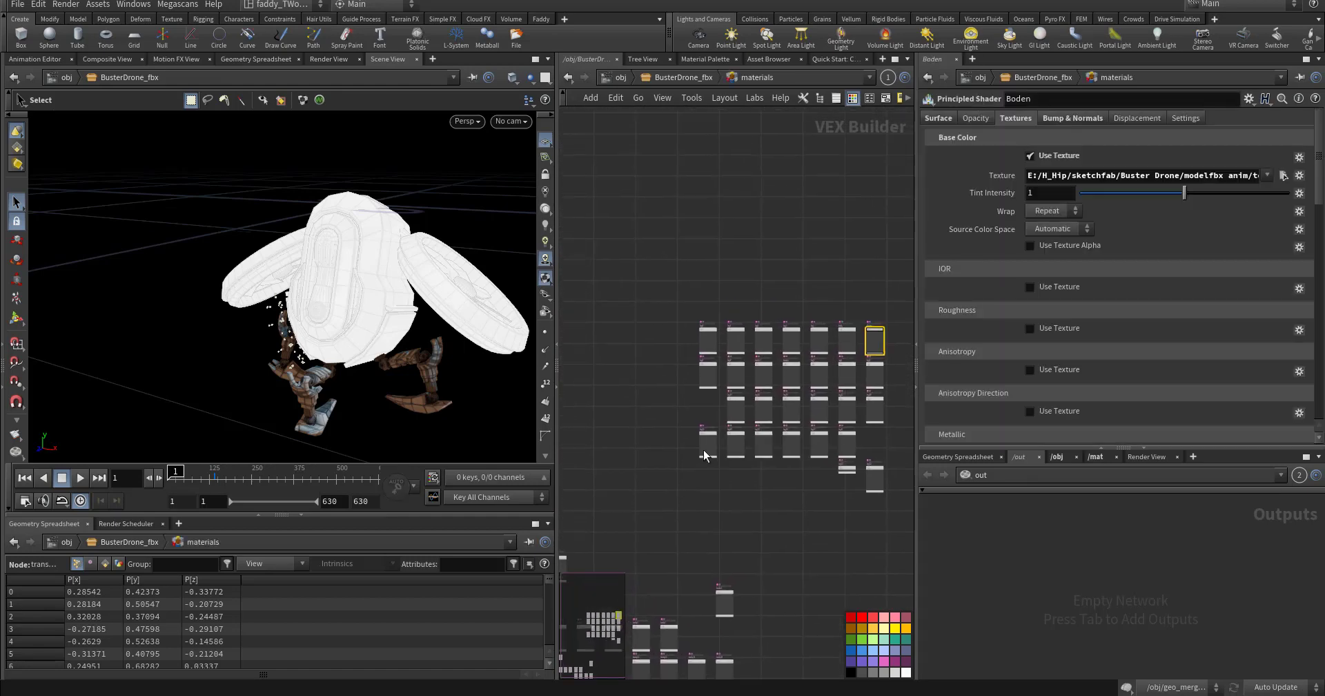
{"action": "middle_click_drag", "start_coordinate": [690, 407], "coordinate": [705, 299]}
{"action": "middle_click_drag", "start_coordinate": [672, 510], "coordinate": [686, 379]}
{"action": "left_click_drag", "start_coordinate": [689, 400], "coordinate": [822, 576]}
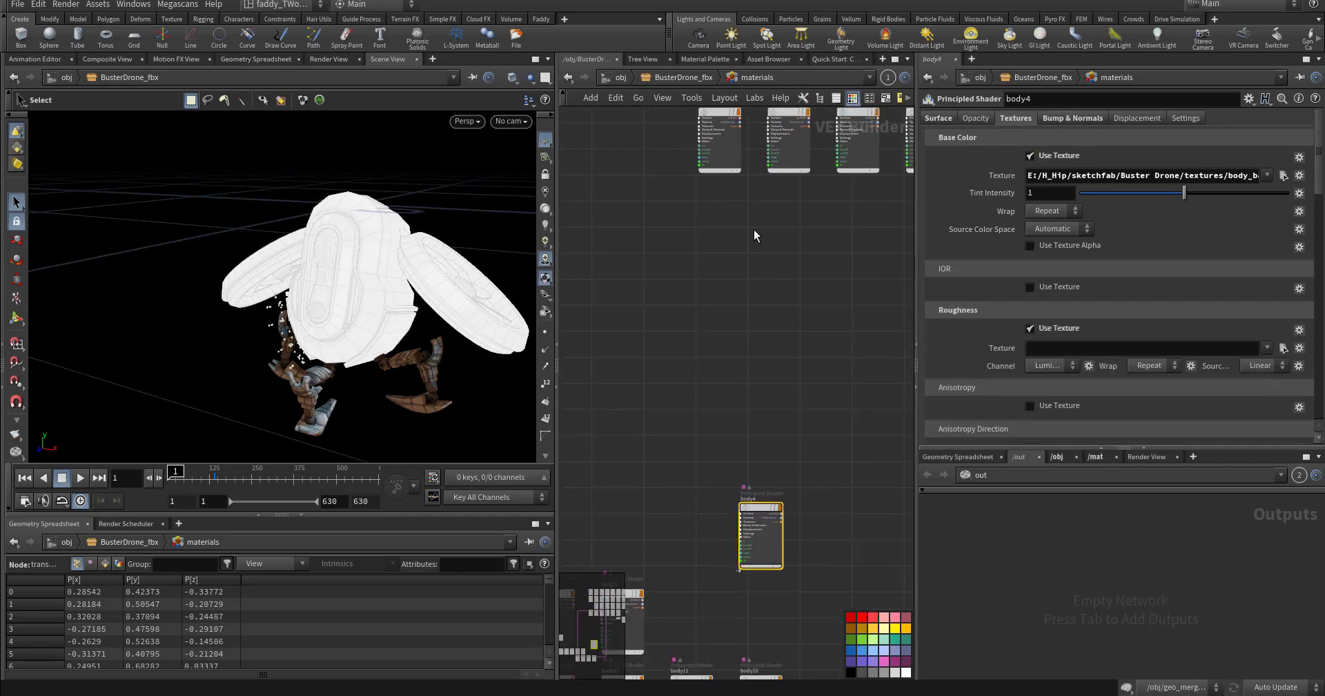
{"action": "middle_click_drag", "start_coordinate": [753, 229], "coordinate": [766, 378]}
{"action": "middle_click_drag", "start_coordinate": [652, 207], "coordinate": [626, 265]}
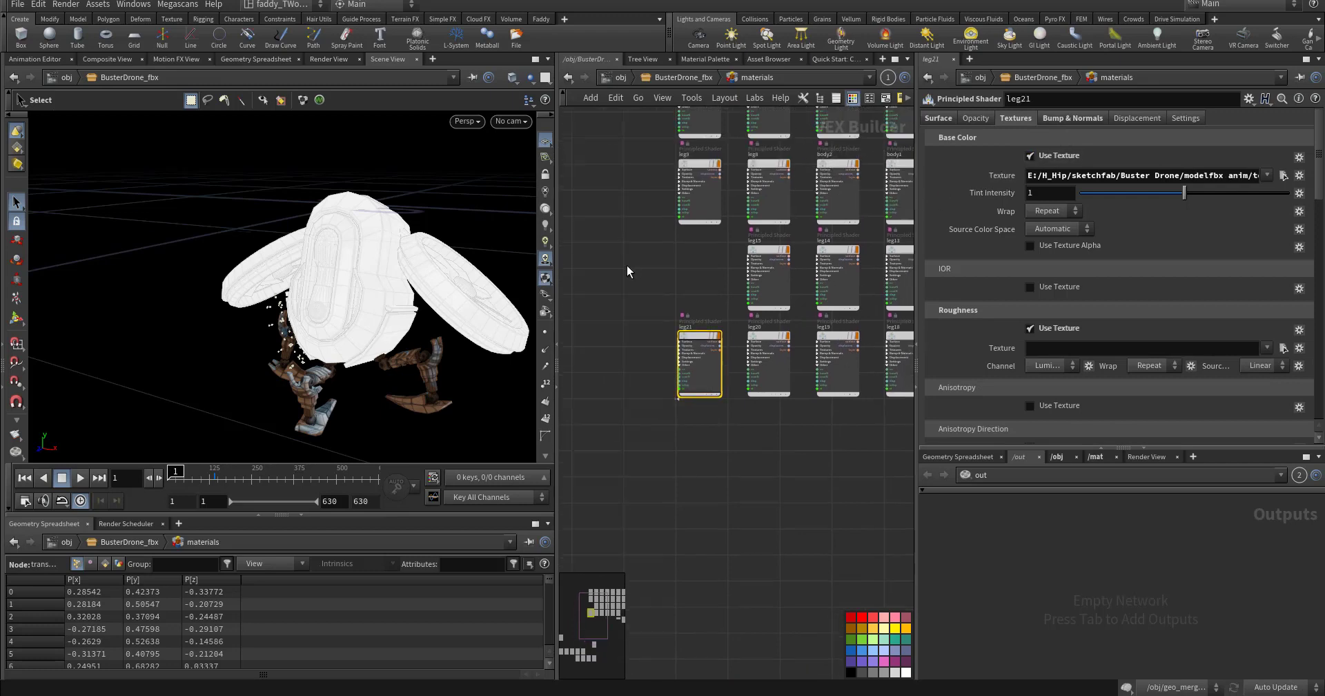
Step: Return to BusterDrone_fbx, enter the fbx_chops network and select the Drone_Gen_R_chopfile node
{"action": "left_click", "coordinate": [681, 78]}
{"action": "left_click", "coordinate": [753, 455]}
{"action": "middle_click_drag", "start_coordinate": [751, 475], "coordinate": [792, 419]}
{"action": "scroll", "coordinate": [788, 390], "scroll_direction": "up", "scroll_amount": 3}
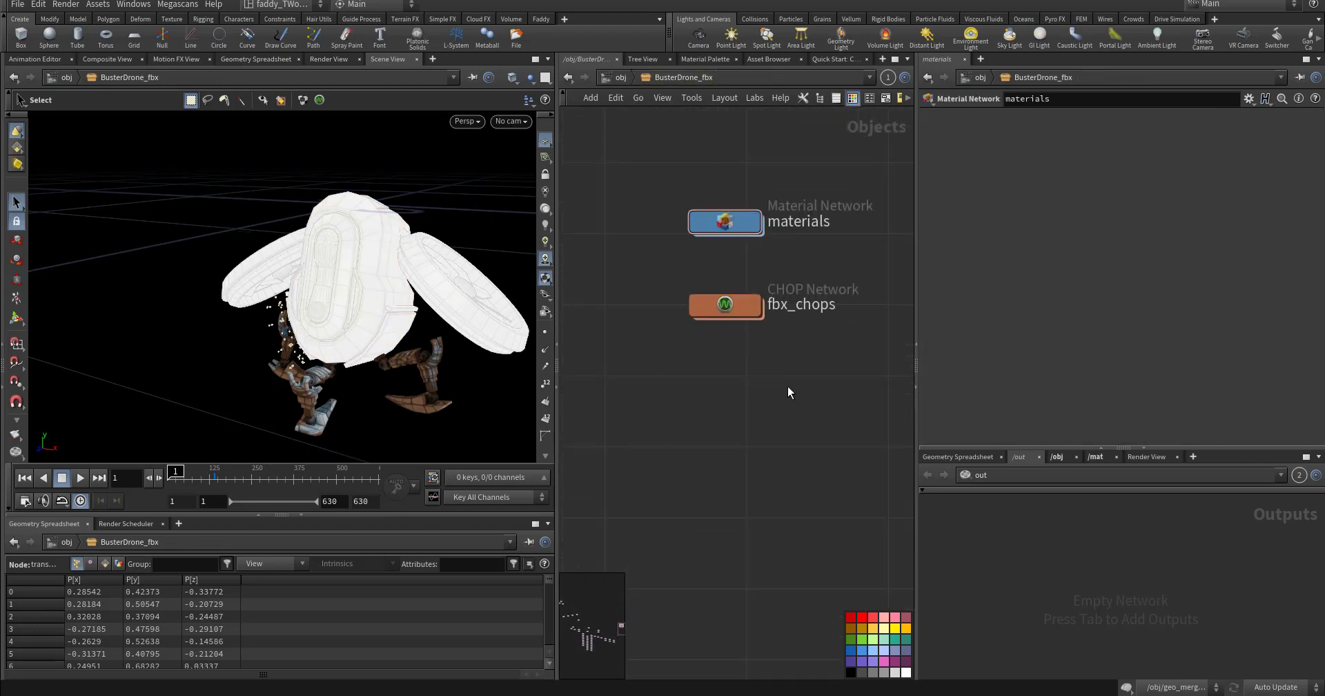
{"action": "double_click", "coordinate": [725, 308]}
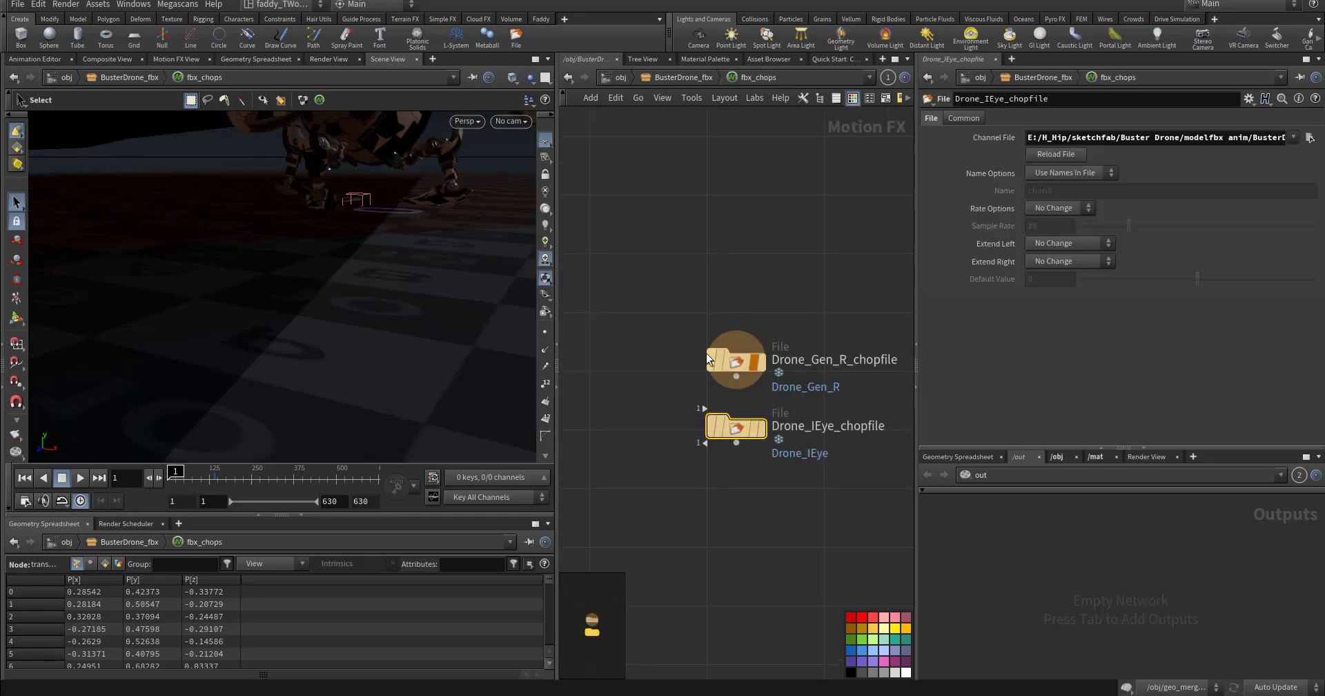
{"action": "left_click_drag", "start_coordinate": [647, 326], "coordinate": [715, 406]}
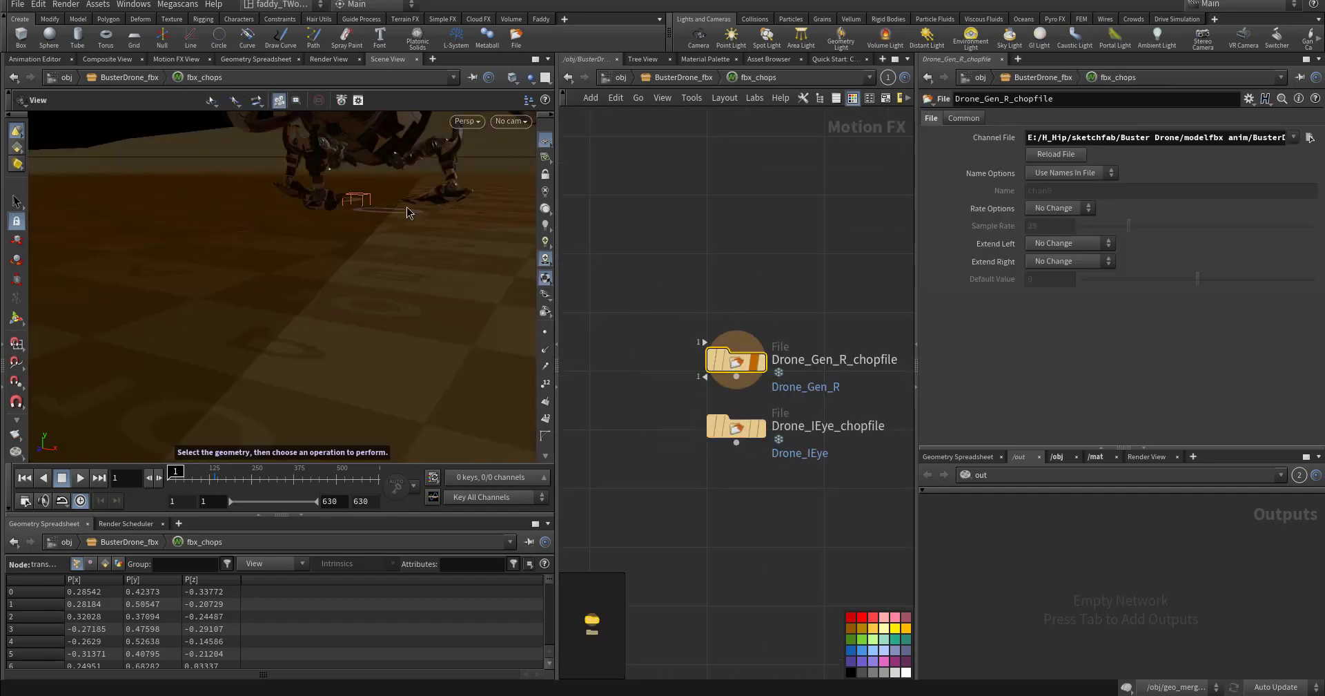
Step: Play the drone animation while viewing it from the front and side, and rewind to frame 1
{"action": "middle_click_drag", "start_coordinate": [408, 213], "coordinate": [364, 326], "text": "alt"}
{"action": "right_click_drag", "start_coordinate": [363, 325], "coordinate": [363, 287], "text": "alt"}
{"action": "left_click_drag", "start_coordinate": [363, 287], "coordinate": [349, 313], "text": "alt"}
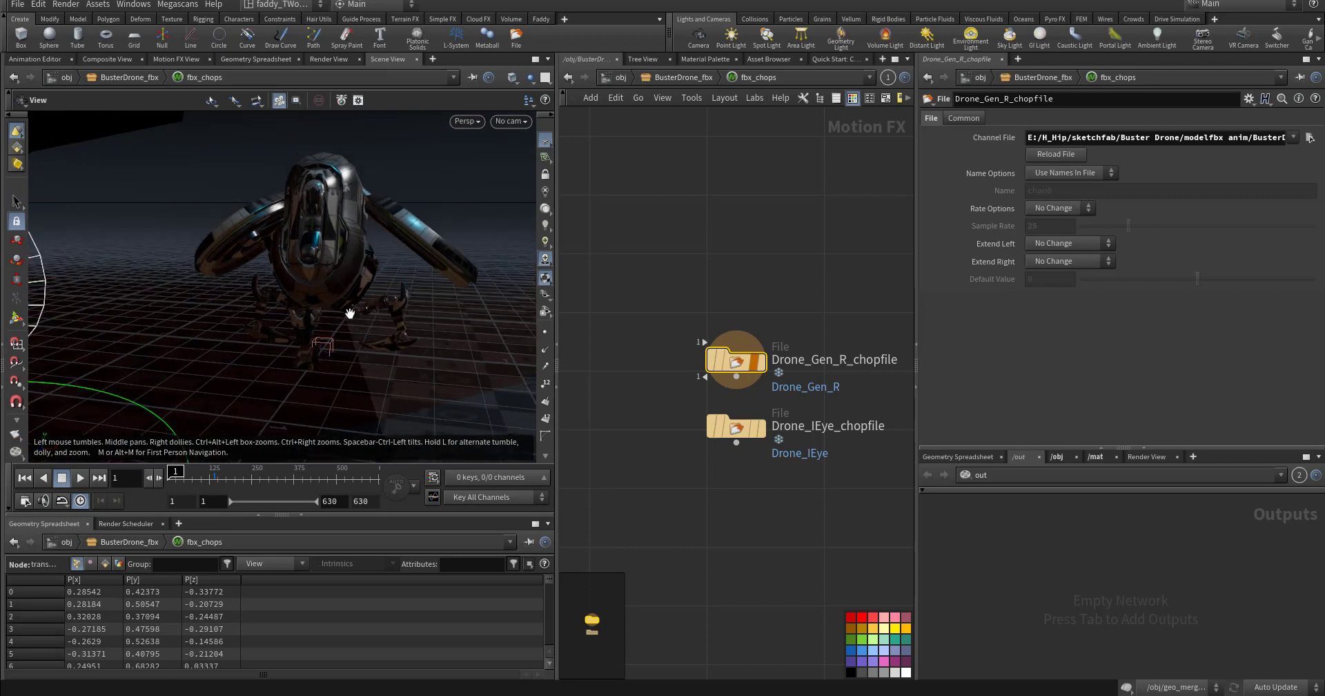
{"action": "right_click_drag", "start_coordinate": [349, 313], "coordinate": [296, 331], "text": "alt"}
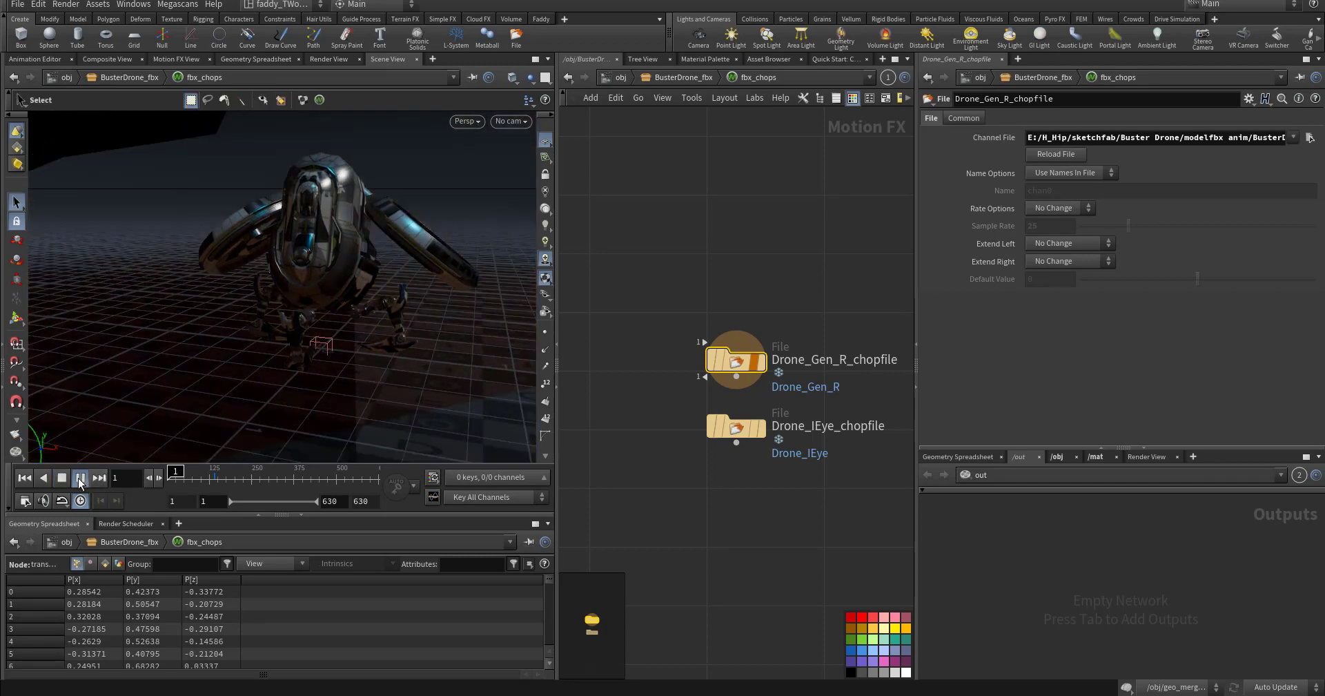
{"action": "left_click", "coordinate": [80, 478]}
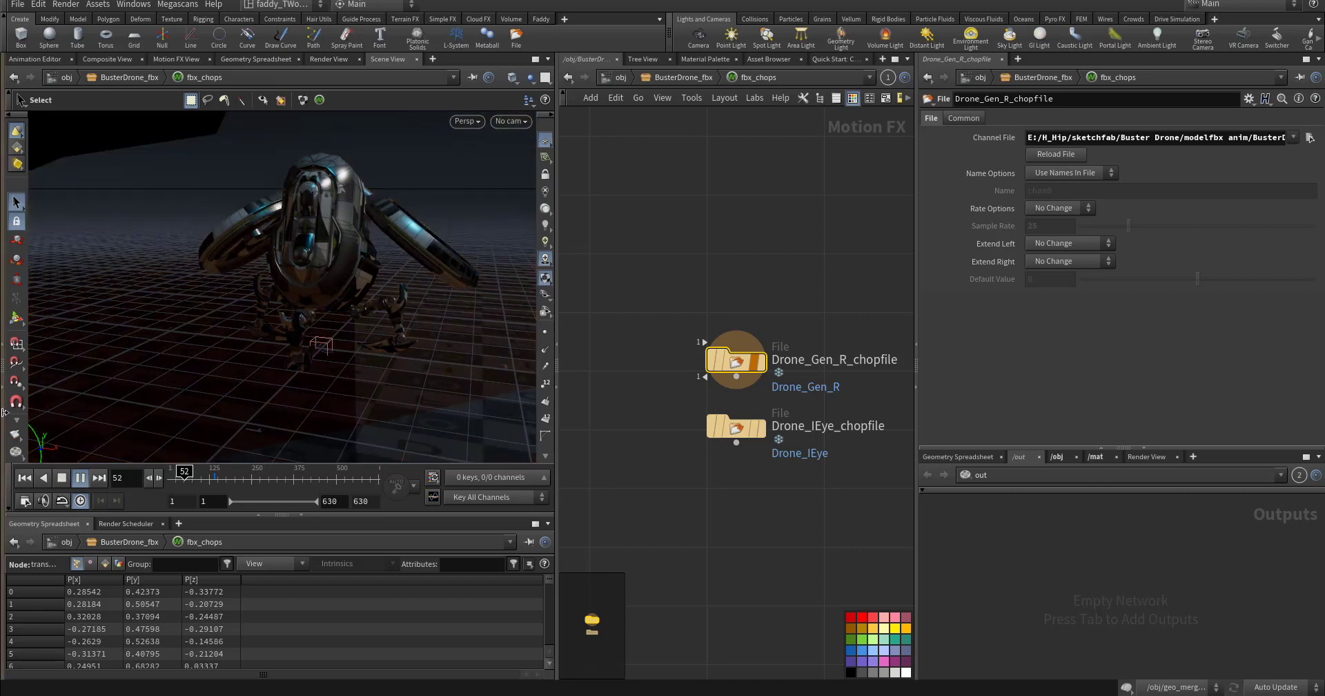
{"action": "scroll", "coordinate": [16, 376], "scroll_direction": "down", "scroll_amount": 2}
{"action": "left_click", "coordinate": [16, 373]}
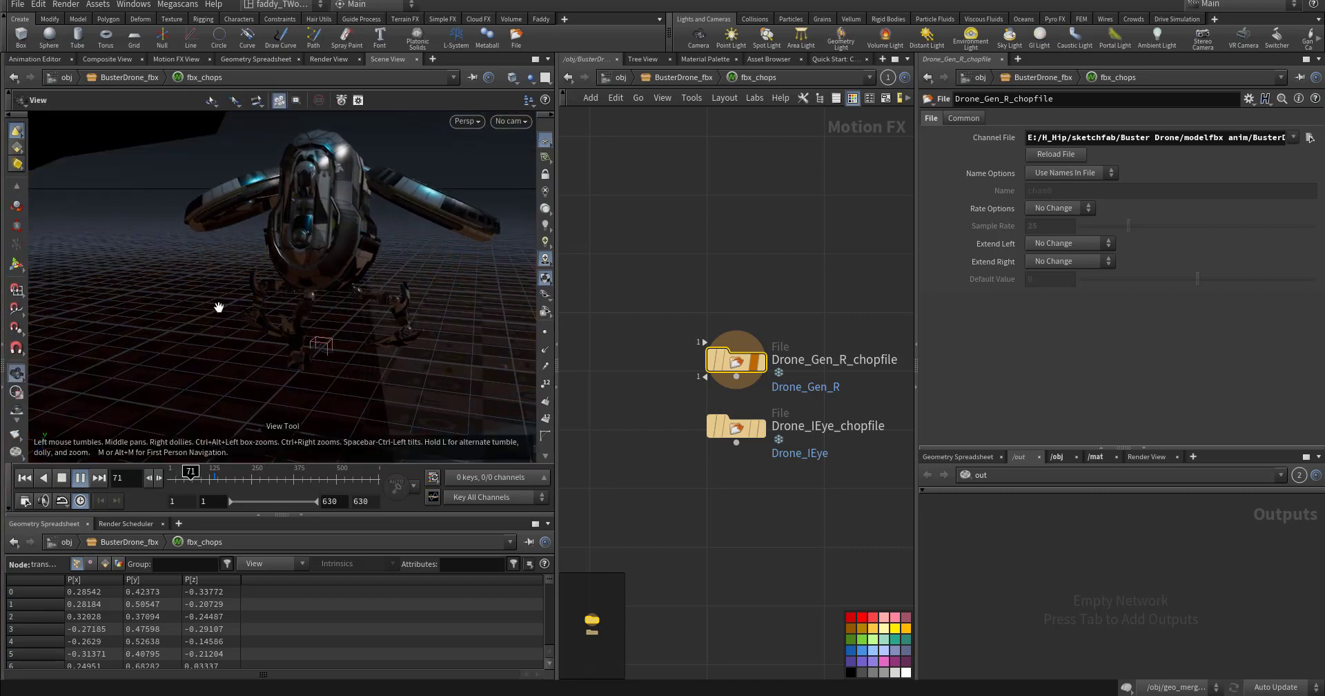
{"action": "left_click_drag", "start_coordinate": [222, 302], "coordinate": [153, 320]}
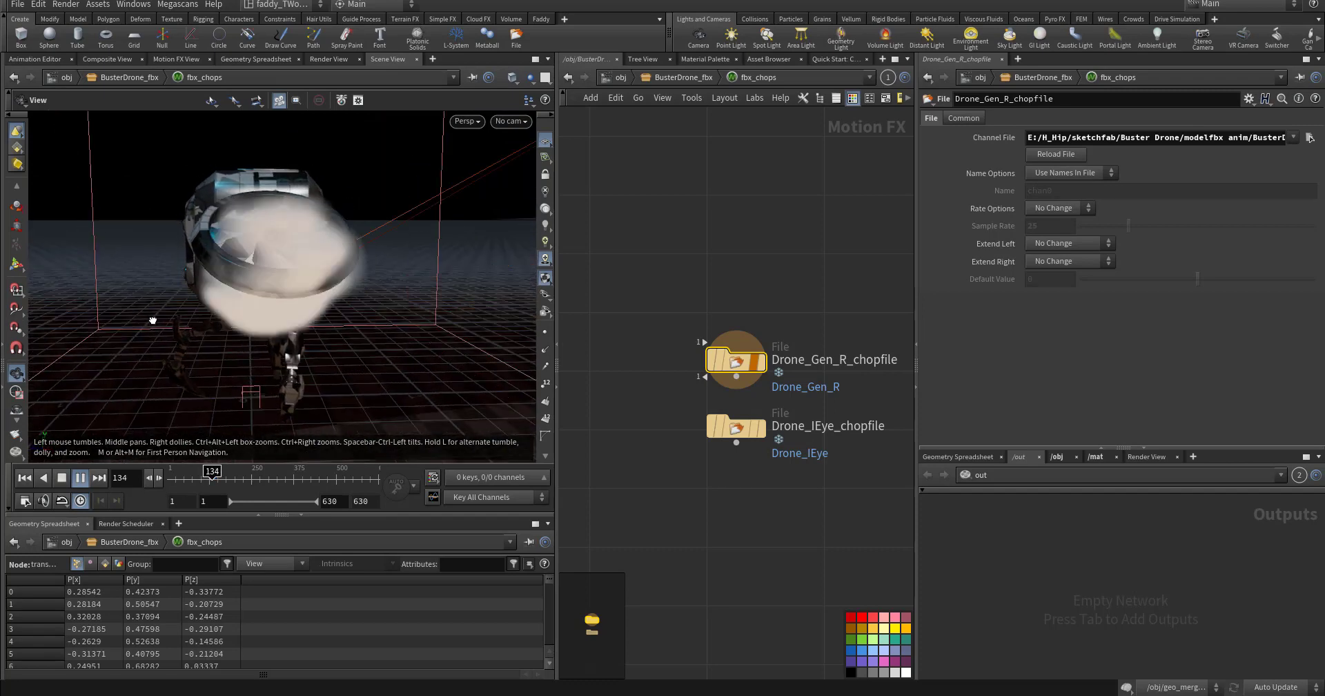
{"action": "key", "text": "ctrl+Up"}
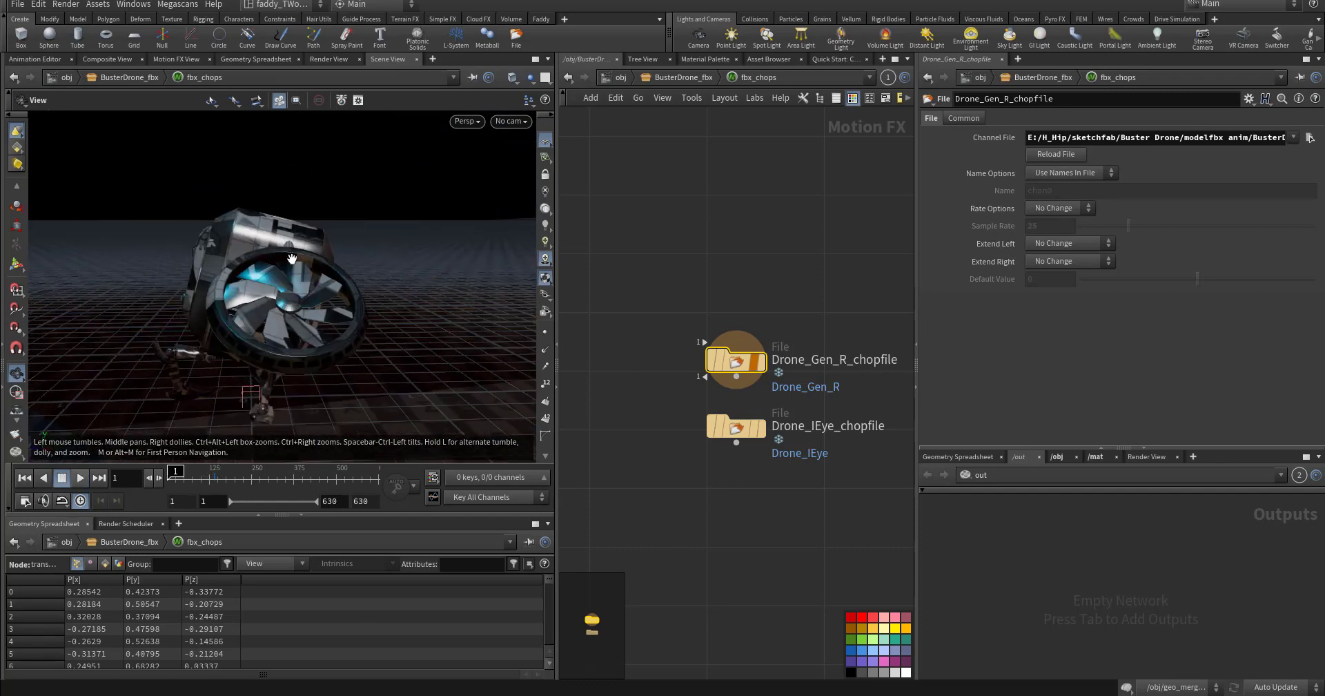
Step: Return to BusterDrone_fbx, select the L_P7 node ending the L-side leg chain and view the whole hierarchy
{"action": "left_click", "coordinate": [531, 78]}
{"action": "left_click", "coordinate": [536, 122]}
{"action": "left_click", "coordinate": [664, 79]}
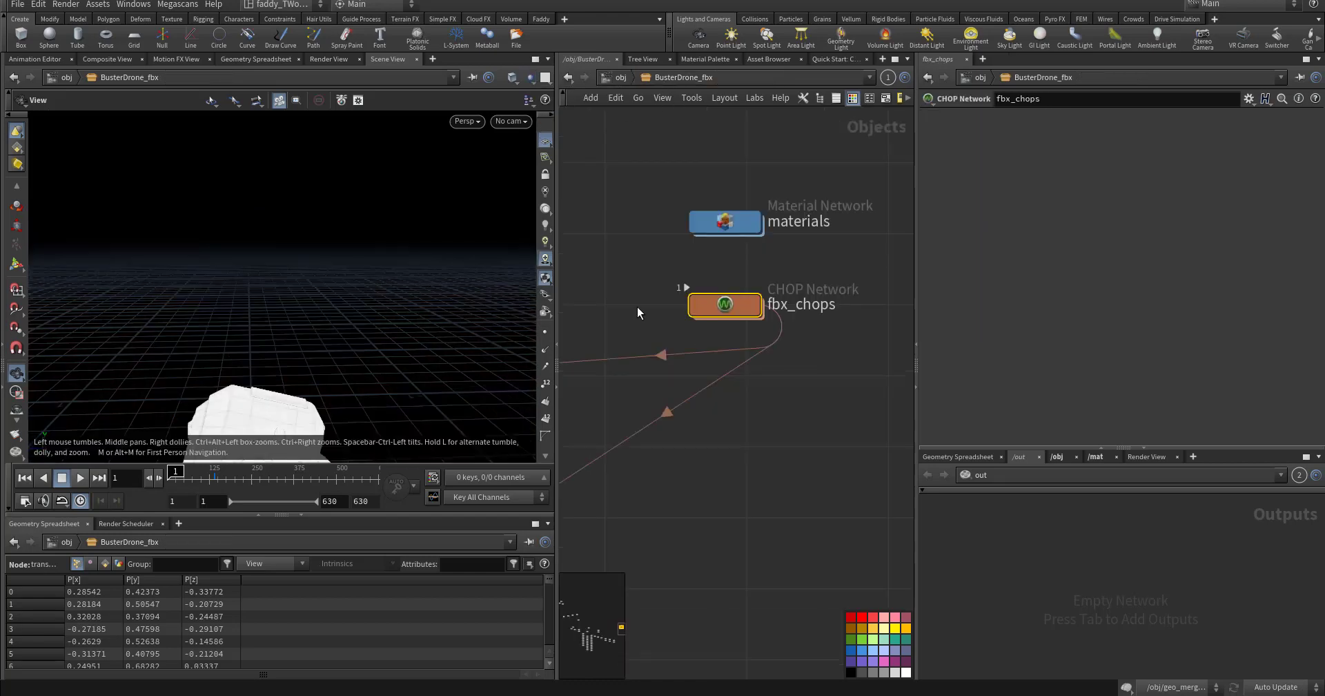
{"action": "left_click", "coordinate": [635, 308]}
{"action": "middle_click_drag", "start_coordinate": [606, 308], "coordinate": [745, 246]}
{"action": "scroll", "coordinate": [672, 345], "scroll_direction": "down", "scroll_amount": 6}
{"action": "middle_click_drag", "start_coordinate": [642, 411], "coordinate": [847, 354]}
{"action": "middle_click_drag", "start_coordinate": [619, 525], "coordinate": [701, 466]}
{"action": "scroll", "coordinate": [699, 464], "scroll_direction": "up", "scroll_amount": 4}
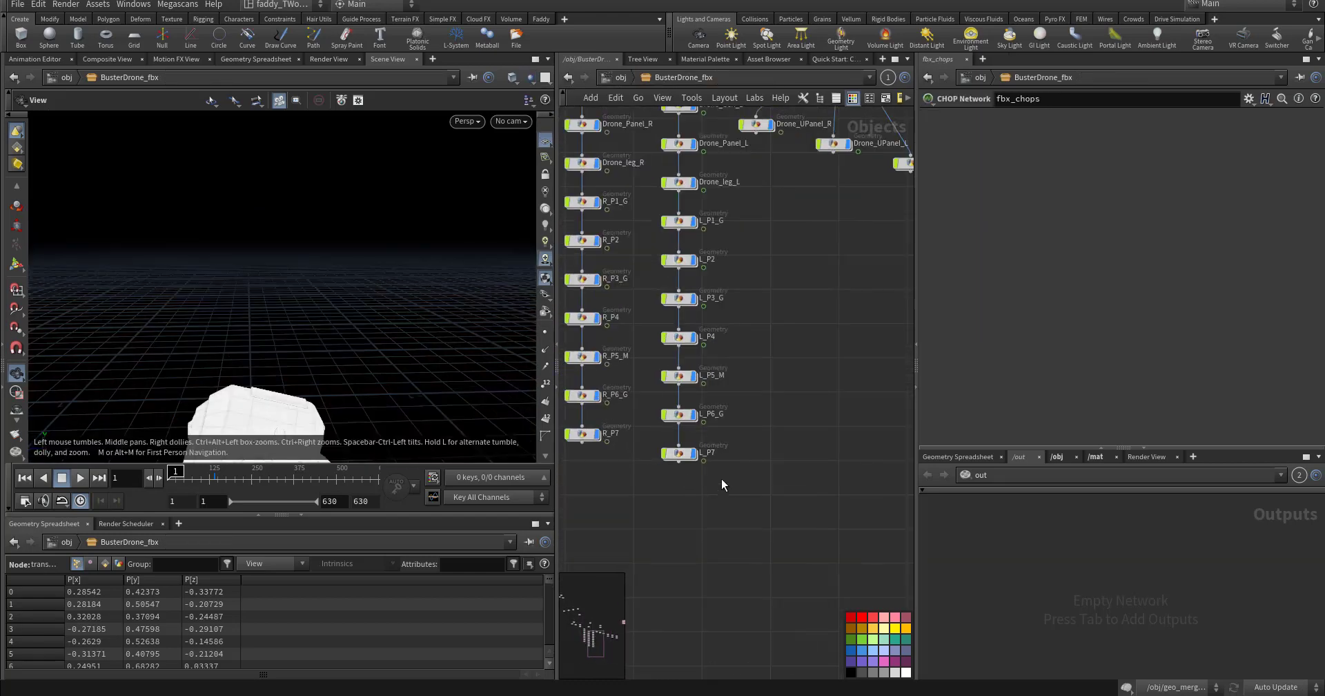
{"action": "left_click_drag", "start_coordinate": [722, 478], "coordinate": [668, 402]}
{"action": "left_click", "coordinate": [789, 266]}
{"action": "key", "text": "h"}
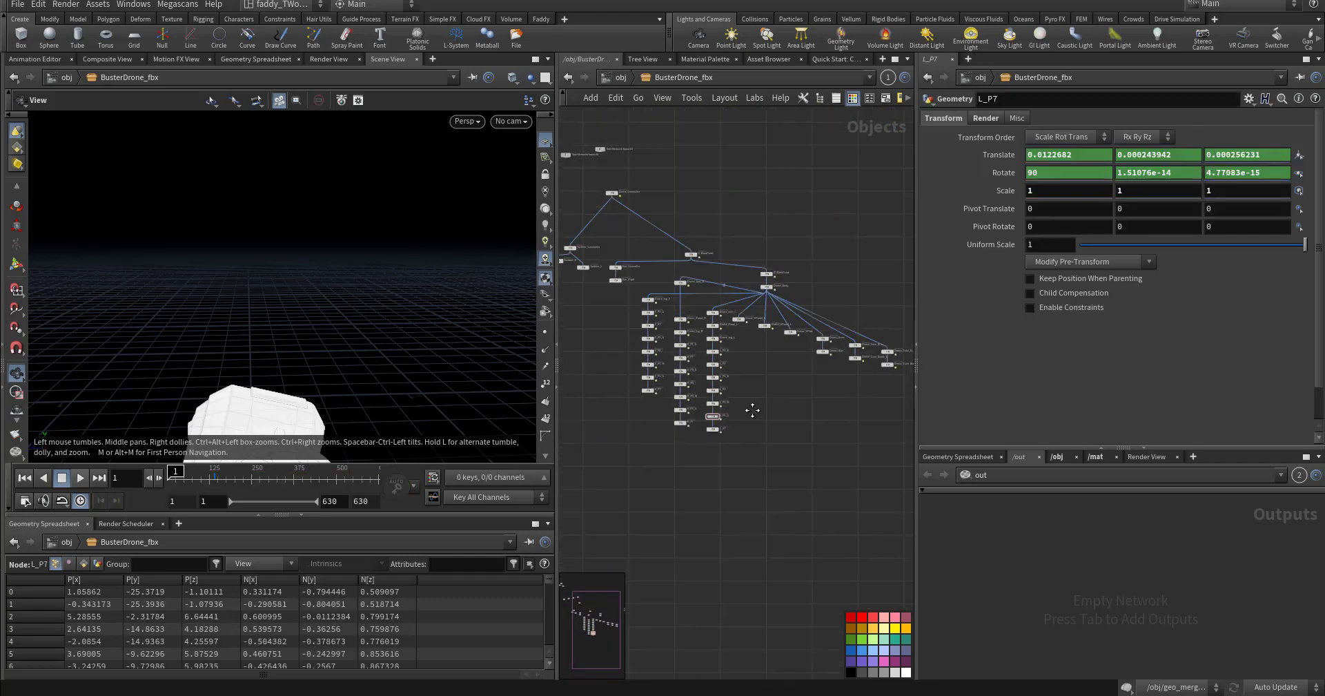
Step: Leave BusterDrone_fbx for the object level and enter the geo_merge_result network, viewing its whole layout
{"action": "left_click", "coordinate": [620, 77]}
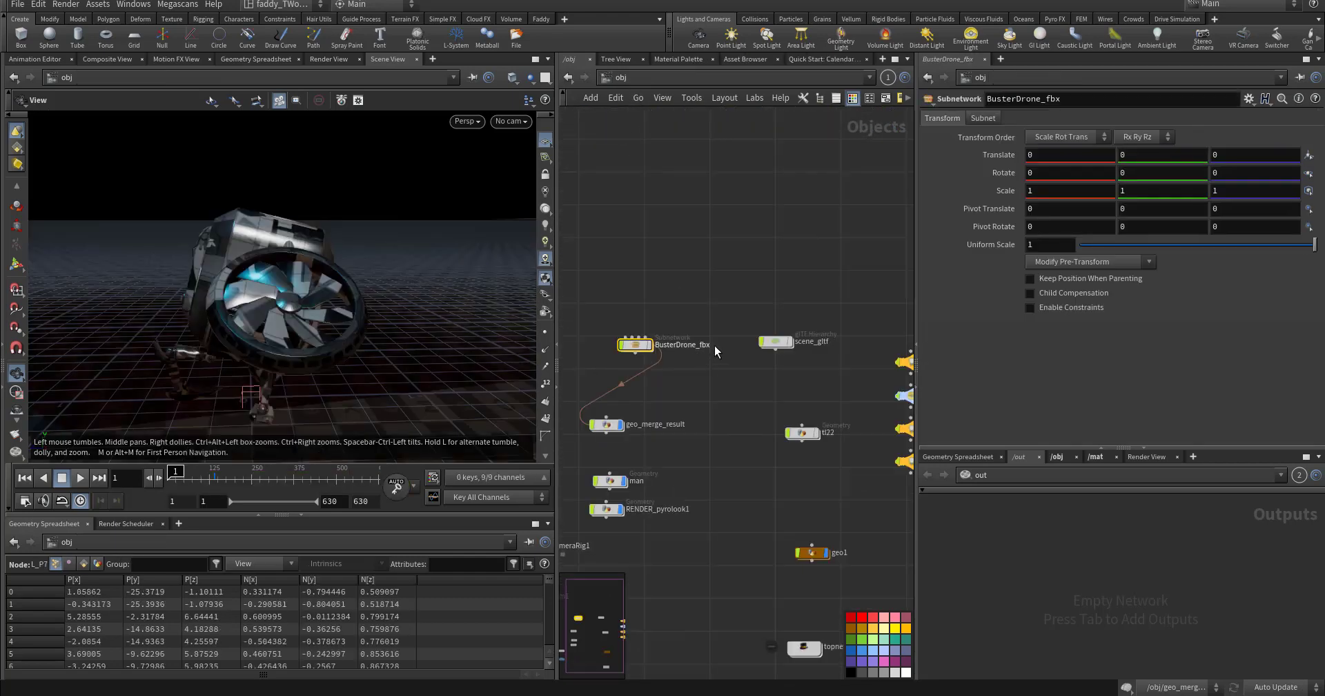
{"action": "double_click", "coordinate": [653, 369]}
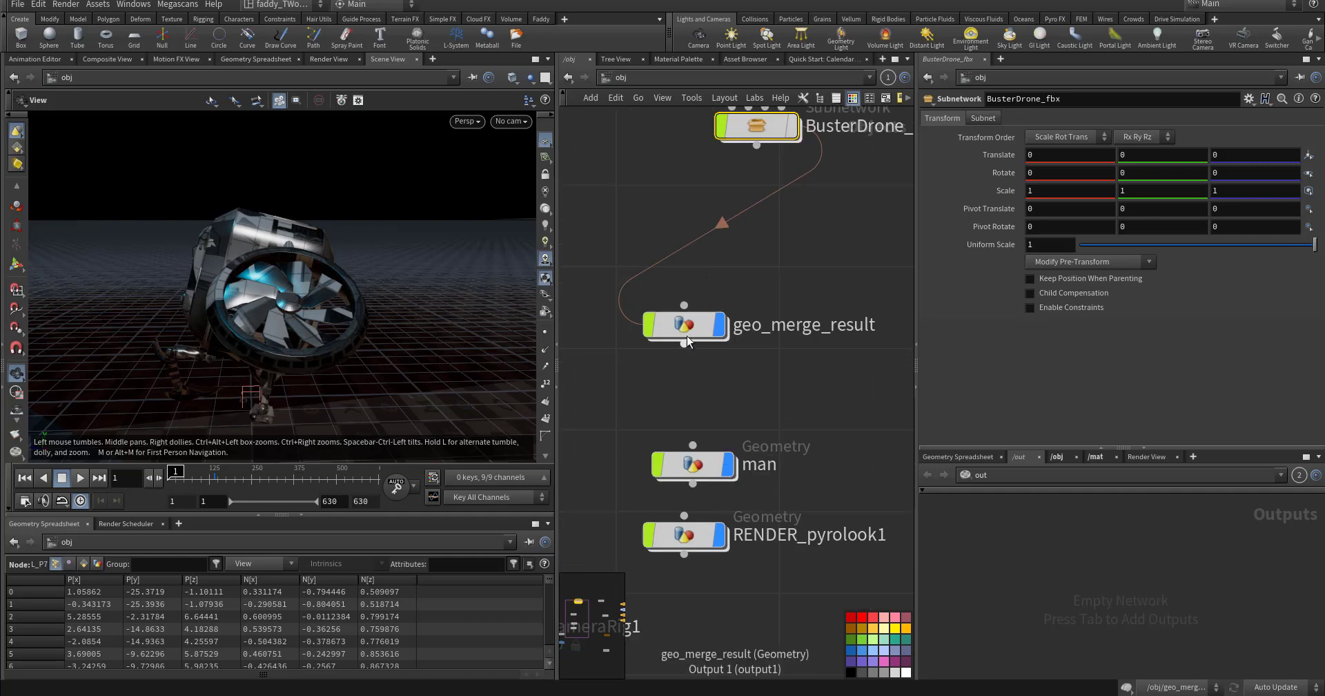
{"action": "middle_click_drag", "start_coordinate": [648, 343], "coordinate": [628, 432]}
{"action": "middle_click_drag", "start_coordinate": [666, 380], "coordinate": [724, 545]}
{"action": "middle_click_drag", "start_coordinate": [621, 335], "coordinate": [659, 566]}
{"action": "scroll", "coordinate": [672, 496], "scroll_direction": "down", "scroll_amount": 2}
{"action": "scroll", "coordinate": [672, 496], "scroll_direction": "down", "scroll_amount": 3}
{"action": "mouse_move", "coordinate": [754, 439]}
{"action": "middle_mouse_down"}
{"action": "mouse_move", "coordinate": [796, 511]}
{"action": "mouse_move", "coordinate": [768, 455]}
{"action": "middle_mouse_up"}
{"action": "scroll", "coordinate": [796, 511], "scroll_direction": "down", "scroll_amount": 2}
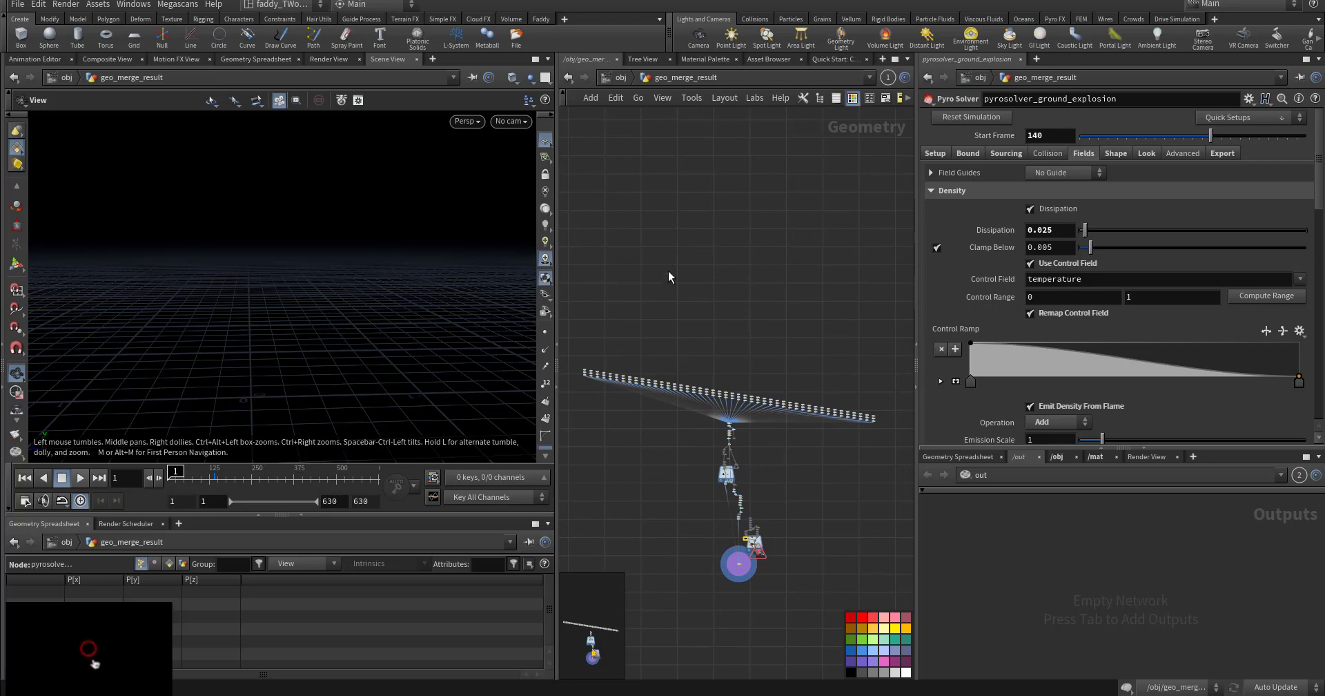
Step: Select the Turbine_R object merge, attribwrangle1 and color1 in turn and examine the merge path, material path code and color
{"action": "middle_click_drag", "start_coordinate": [668, 271], "coordinate": [672, 350]}
{"action": "scroll", "coordinate": [677, 300], "scroll_direction": "up", "scroll_amount": 3}
{"action": "scroll", "coordinate": [680, 364], "scroll_direction": "up", "scroll_amount": 3}
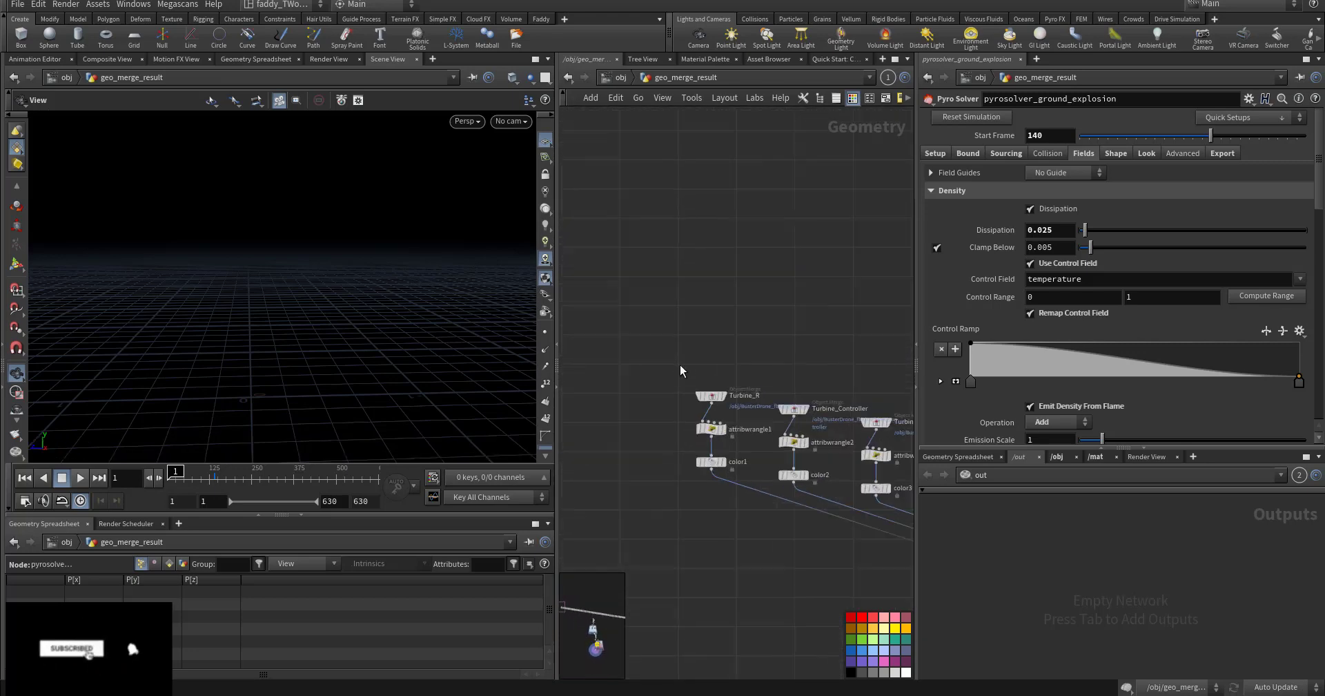
{"action": "scroll", "coordinate": [743, 440], "scroll_direction": "up", "scroll_amount": 3}
{"action": "left_click", "coordinate": [734, 419]}
{"action": "middle_click_drag", "start_coordinate": [685, 454], "coordinate": [664, 327]}
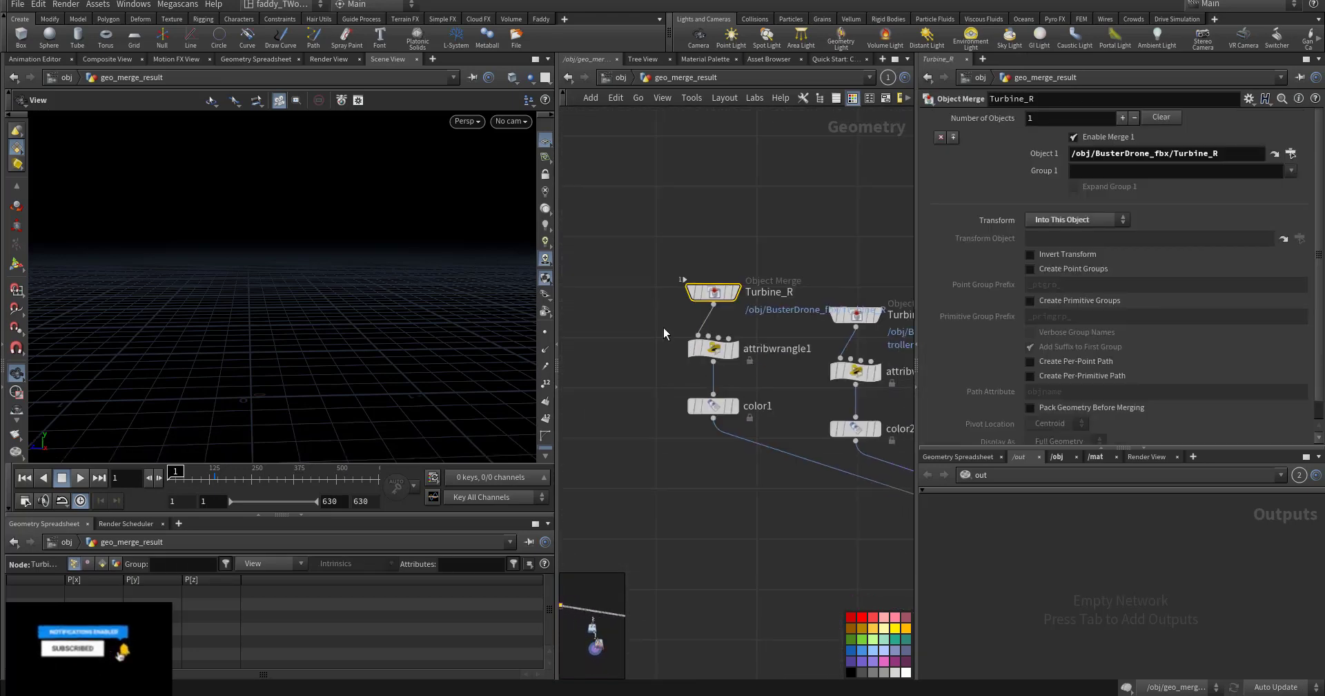
{"action": "left_click", "coordinate": [714, 349]}
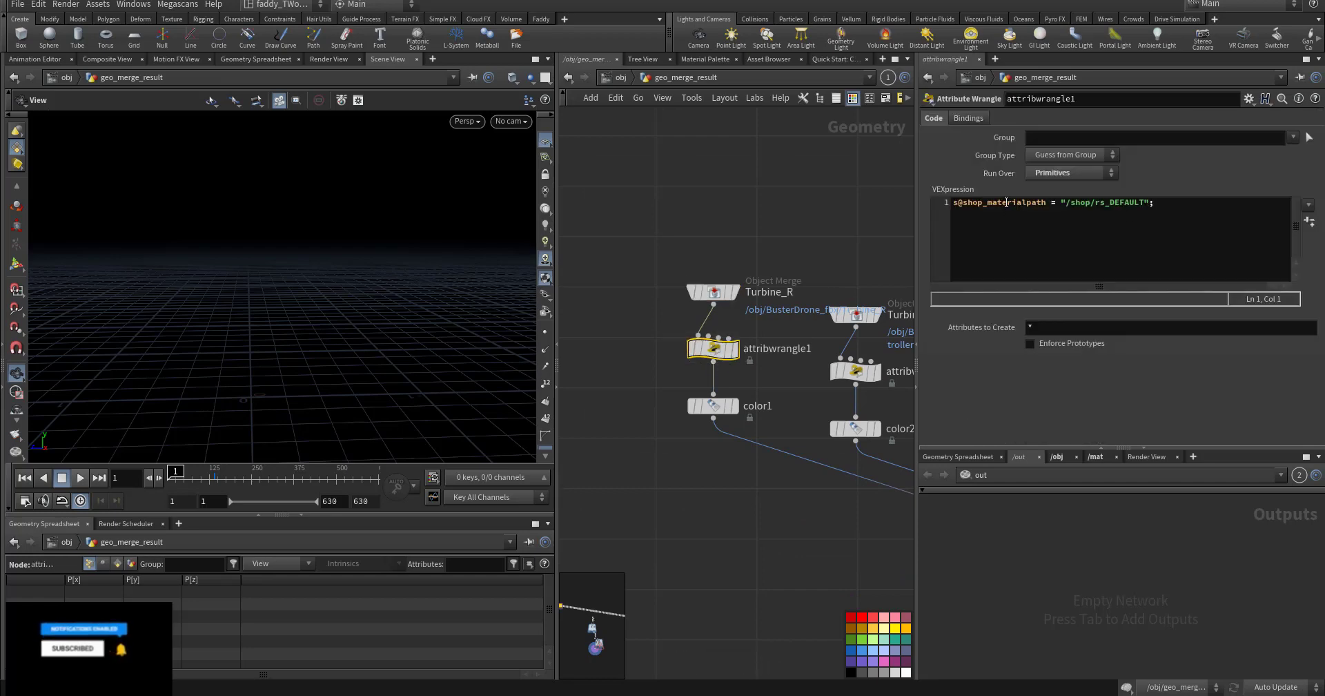
{"action": "left_click_drag", "start_coordinate": [1006, 202], "coordinate": [1139, 207]}
{"action": "middle_click_drag", "start_coordinate": [670, 361], "coordinate": [611, 297]}
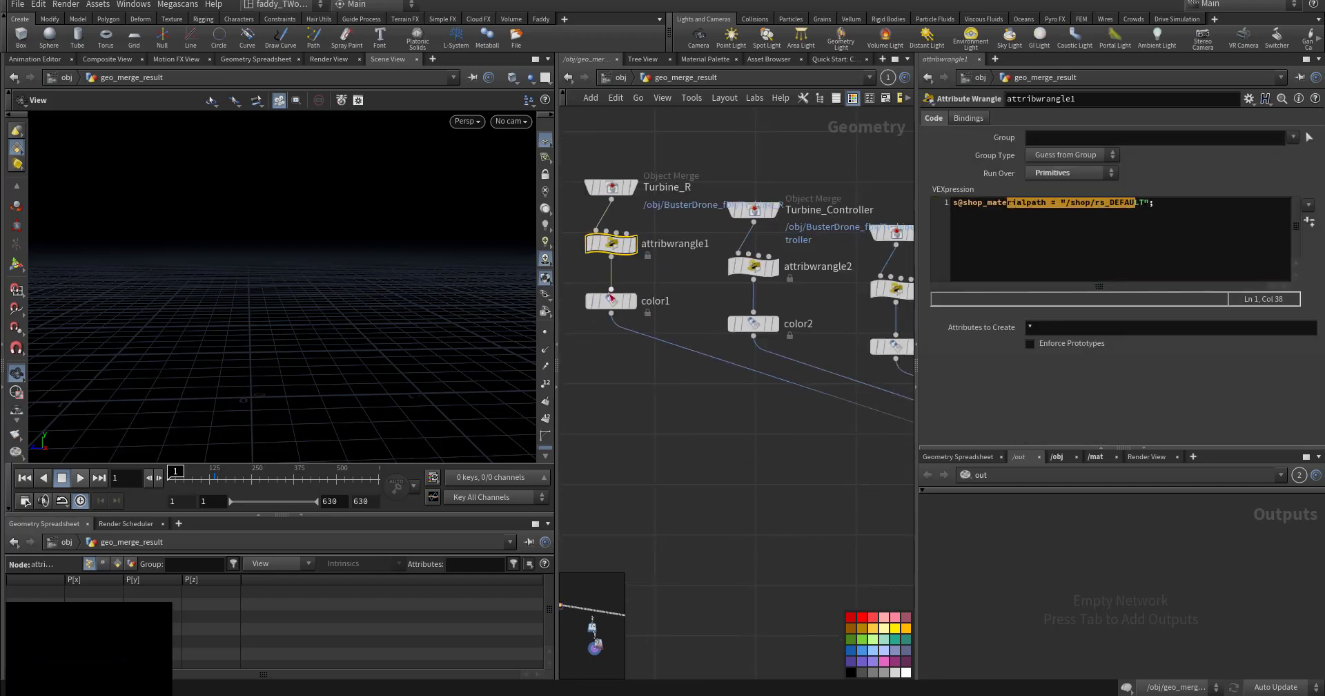
{"action": "left_click", "coordinate": [657, 308]}
{"action": "scroll", "coordinate": [703, 331], "scroll_direction": "down", "scroll_amount": 5}
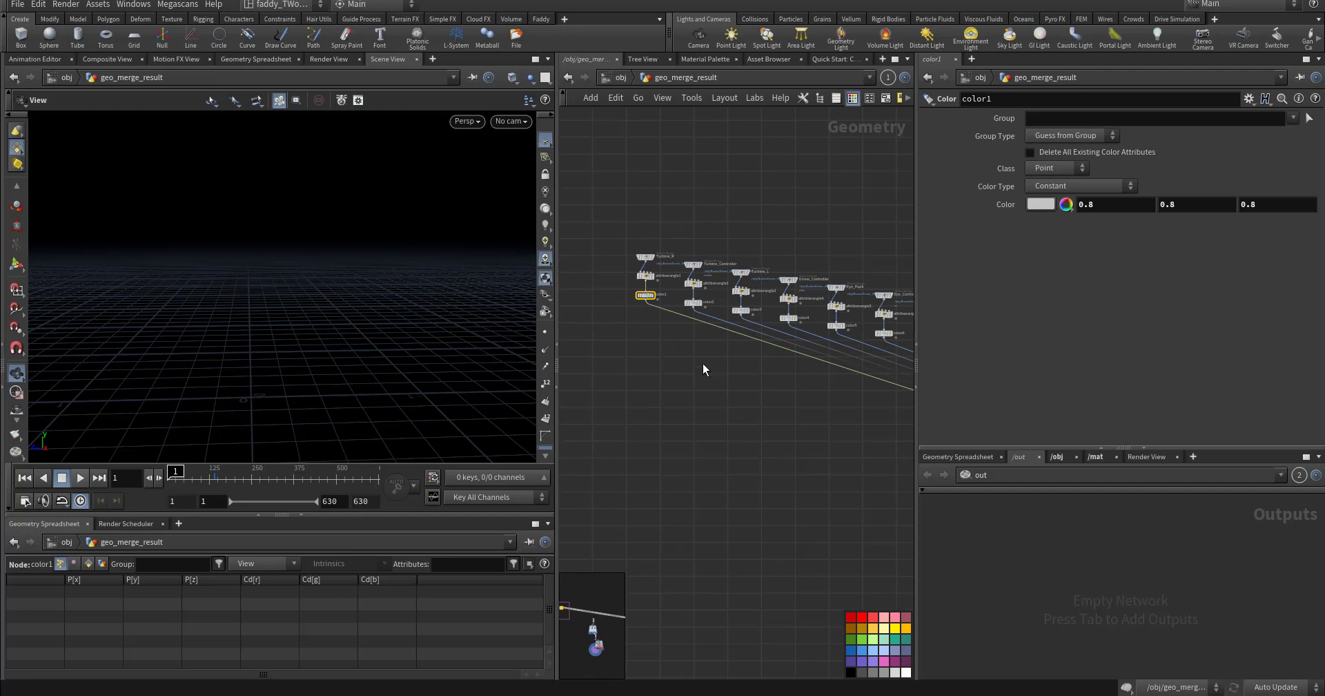
Step: Examine the Python script of the mergeFBX shelf tool from start to end and cancel the tool editor
{"action": "left_click", "coordinate": [541, 18]}
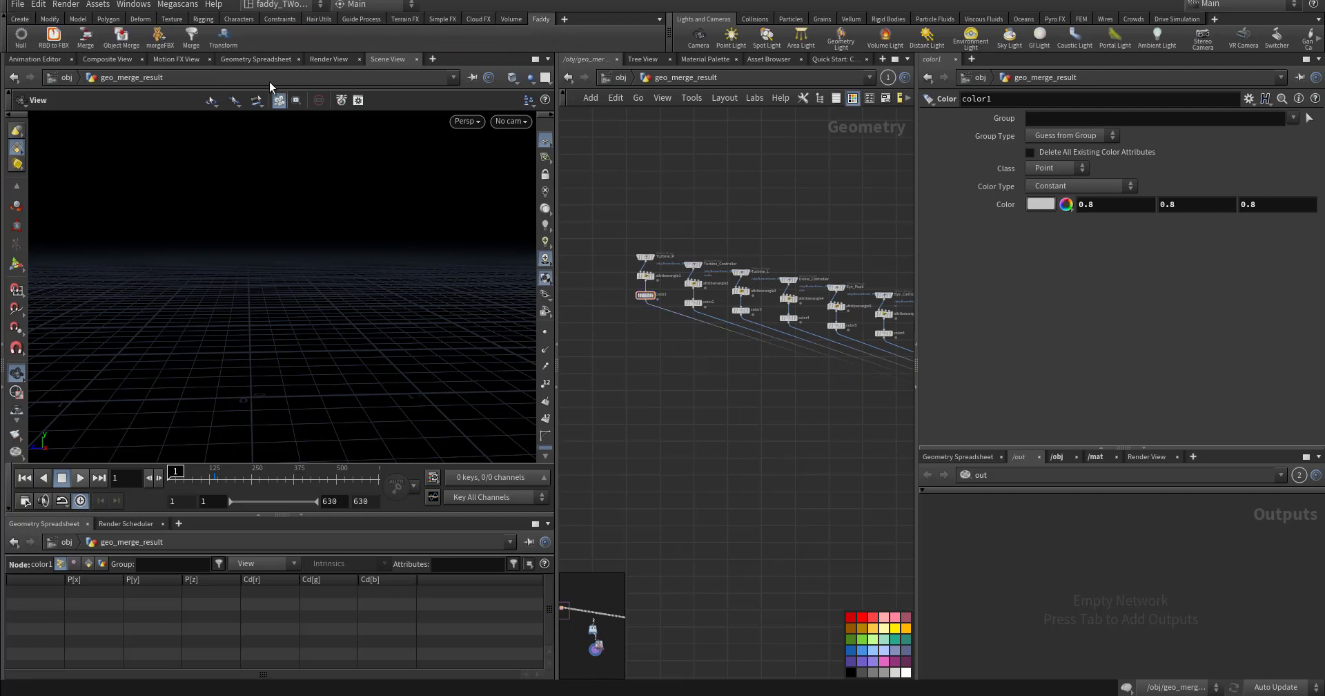
{"action": "right_click", "coordinate": [159, 46]}
{"action": "left_click", "coordinate": [177, 63]}
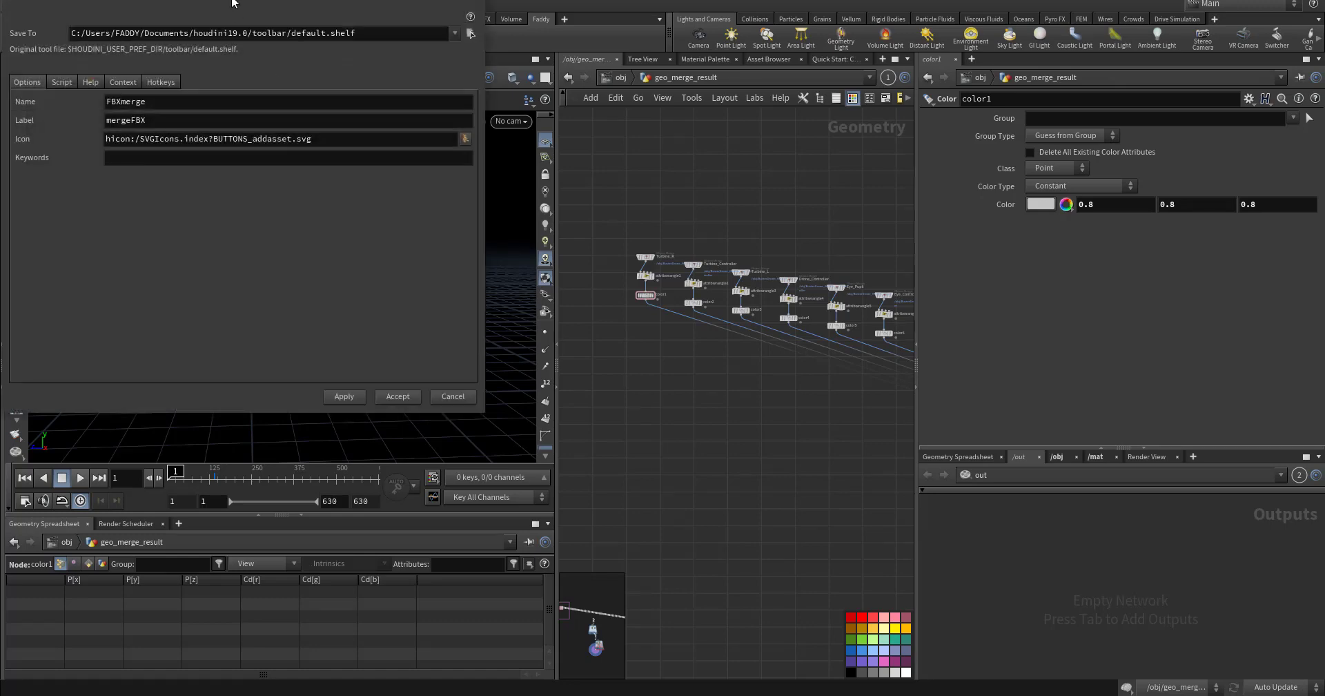
{"action": "left_click", "coordinate": [398, 249]}
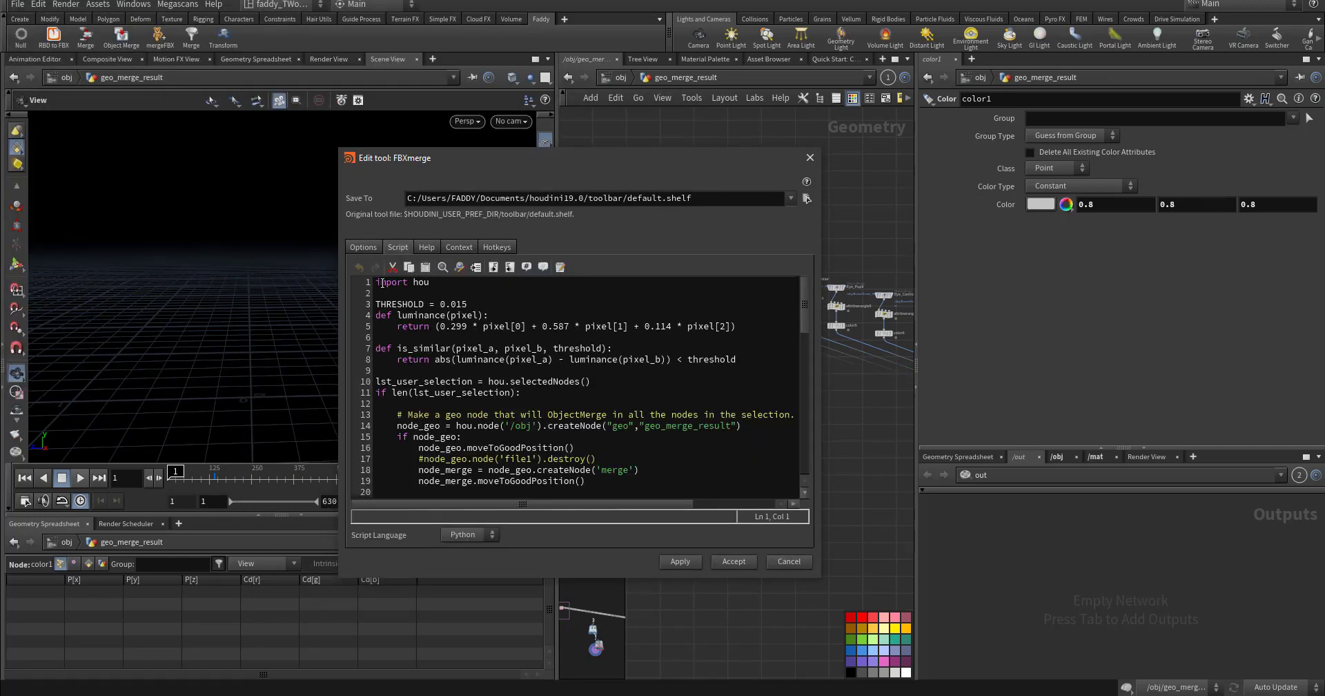
{"action": "left_click_drag", "start_coordinate": [376, 283], "coordinate": [539, 539]}
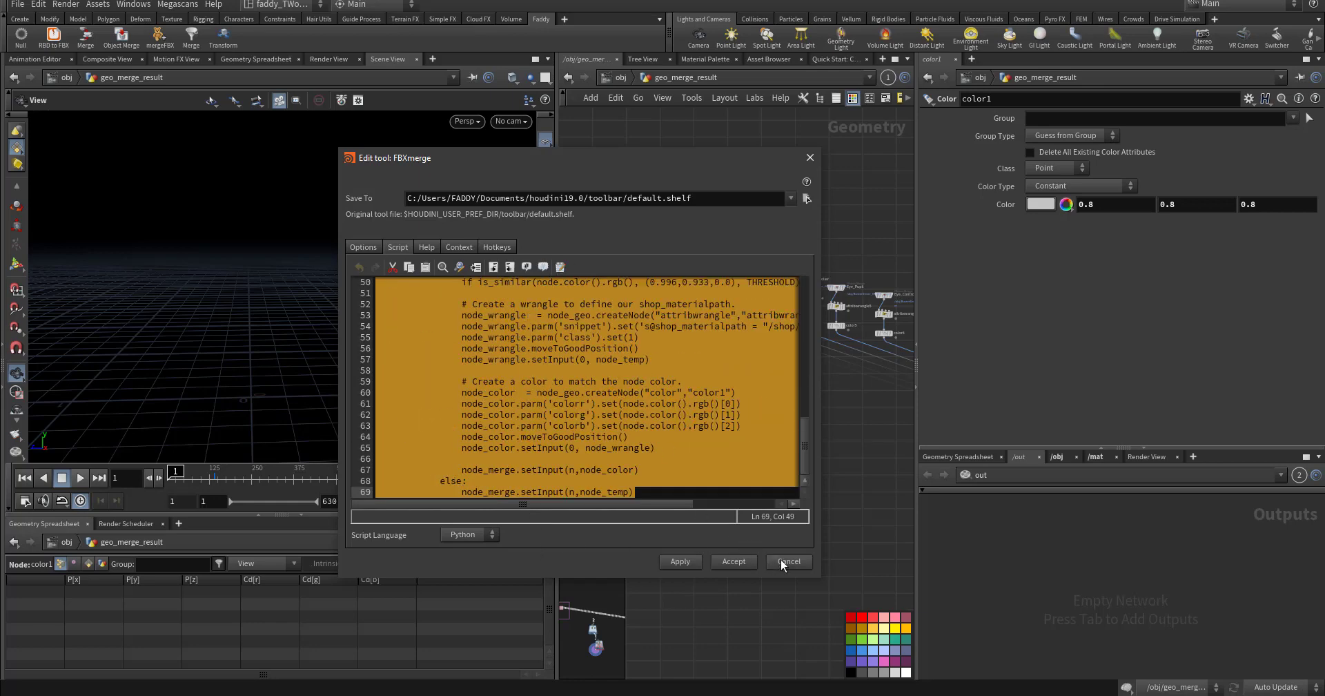
{"action": "left_click", "coordinate": [668, 427]}
{"action": "scroll", "coordinate": [669, 430], "scroll_direction": "up", "scroll_amount": 11}
{"action": "scroll", "coordinate": [668, 430], "scroll_direction": "up", "scroll_amount": 5}
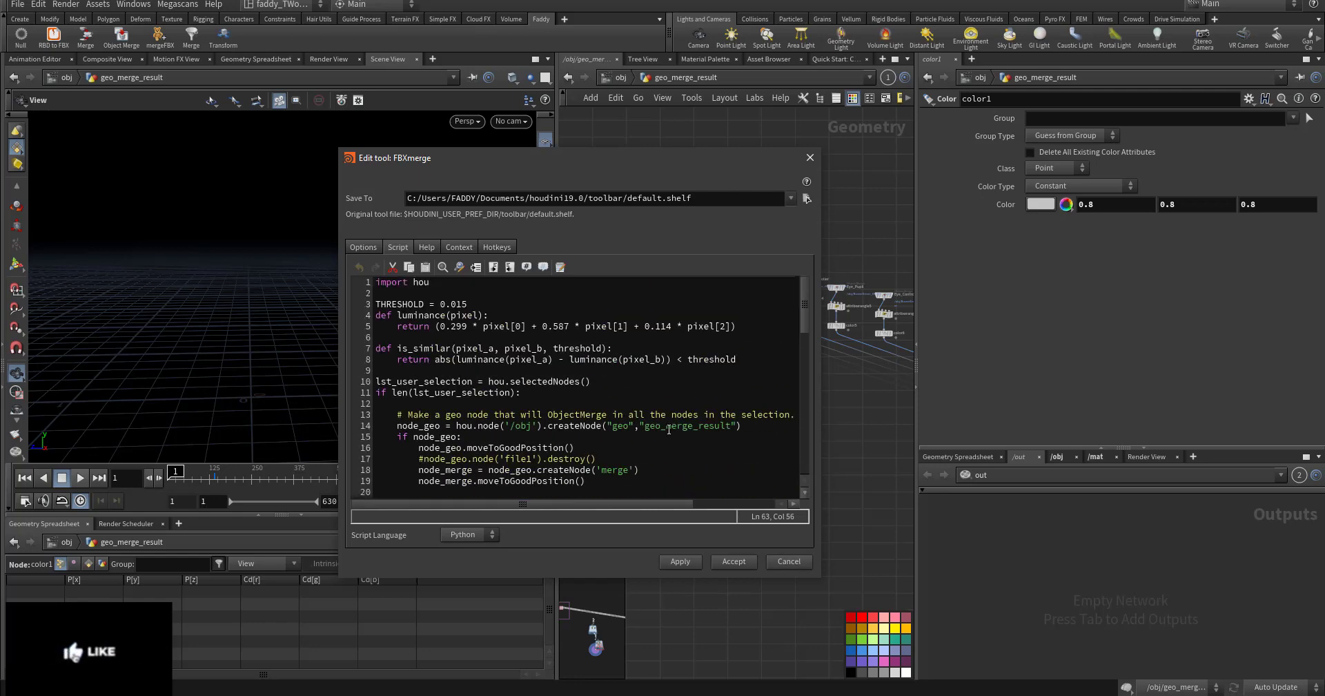
{"action": "left_click", "coordinate": [786, 560]}
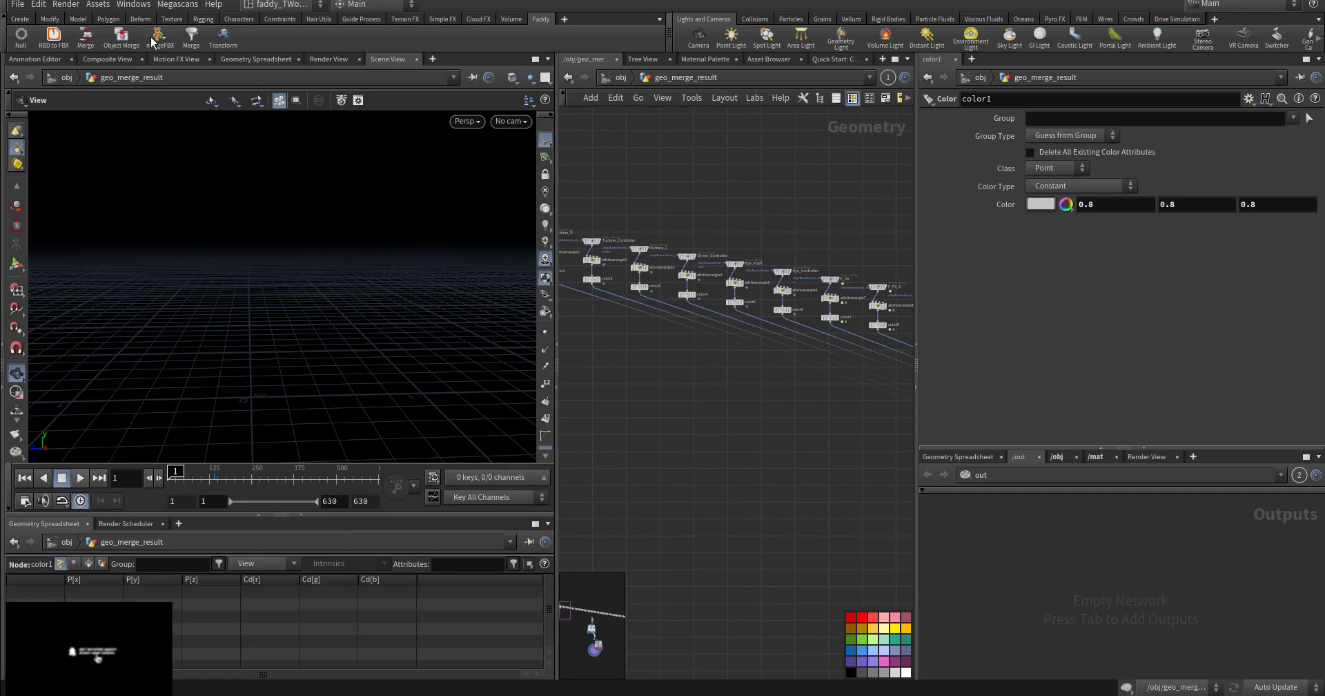
Step: Follow the object merge chains to the merge1 node, display its output and view the merged drone from the front
{"action": "middle_click_drag", "start_coordinate": [871, 445], "coordinate": [711, 391]}
{"action": "middle_click_drag", "start_coordinate": [871, 473], "coordinate": [739, 373]}
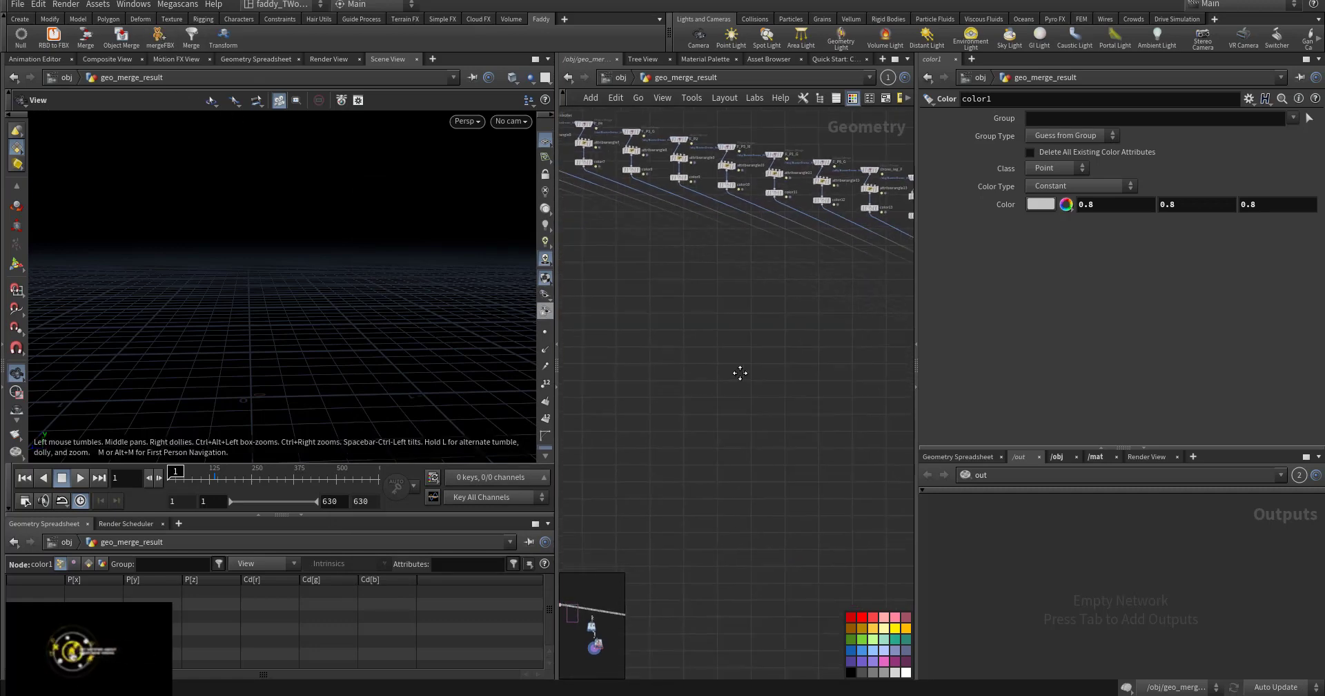
{"action": "middle_click_drag", "start_coordinate": [890, 419], "coordinate": [760, 388]}
{"action": "middle_click_drag", "start_coordinate": [874, 444], "coordinate": [777, 415]}
{"action": "scroll", "coordinate": [748, 436], "scroll_direction": "down", "scroll_amount": 3}
{"action": "scroll", "coordinate": [698, 376], "scroll_direction": "up", "scroll_amount": 5}
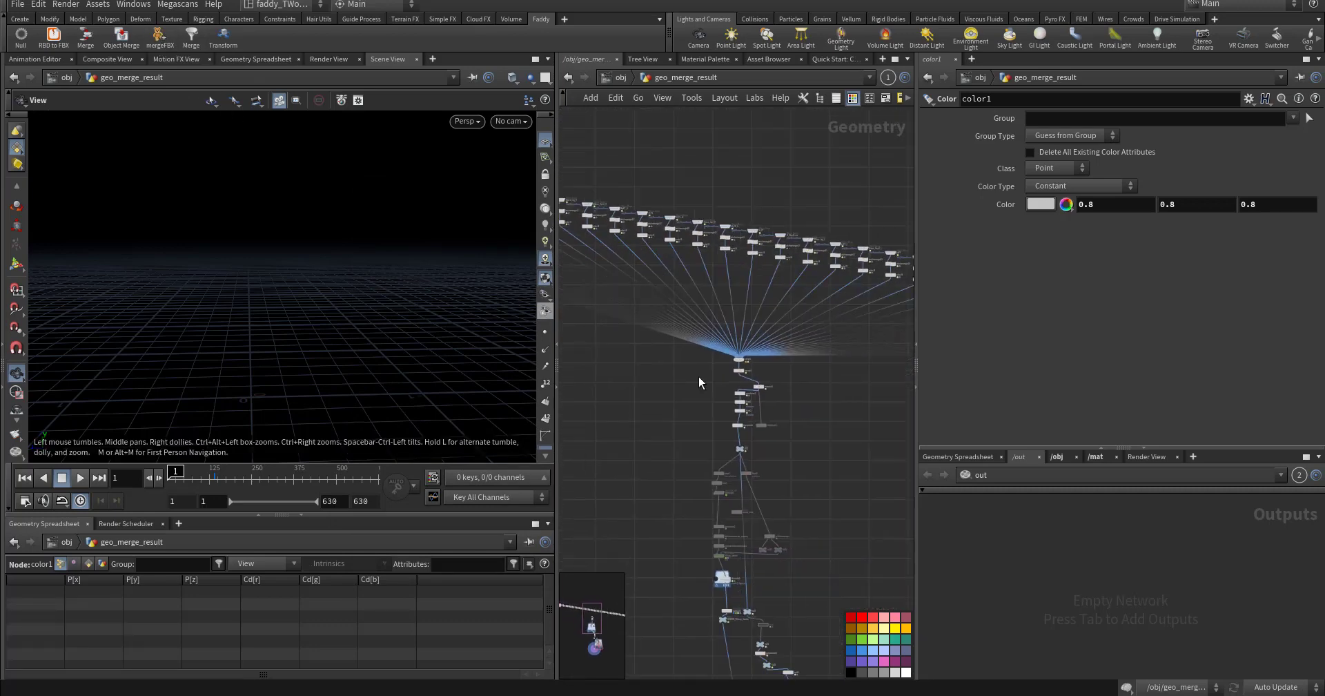
{"action": "middle_click_drag", "start_coordinate": [619, 441], "coordinate": [594, 472]}
{"action": "left_click", "coordinate": [765, 344]}
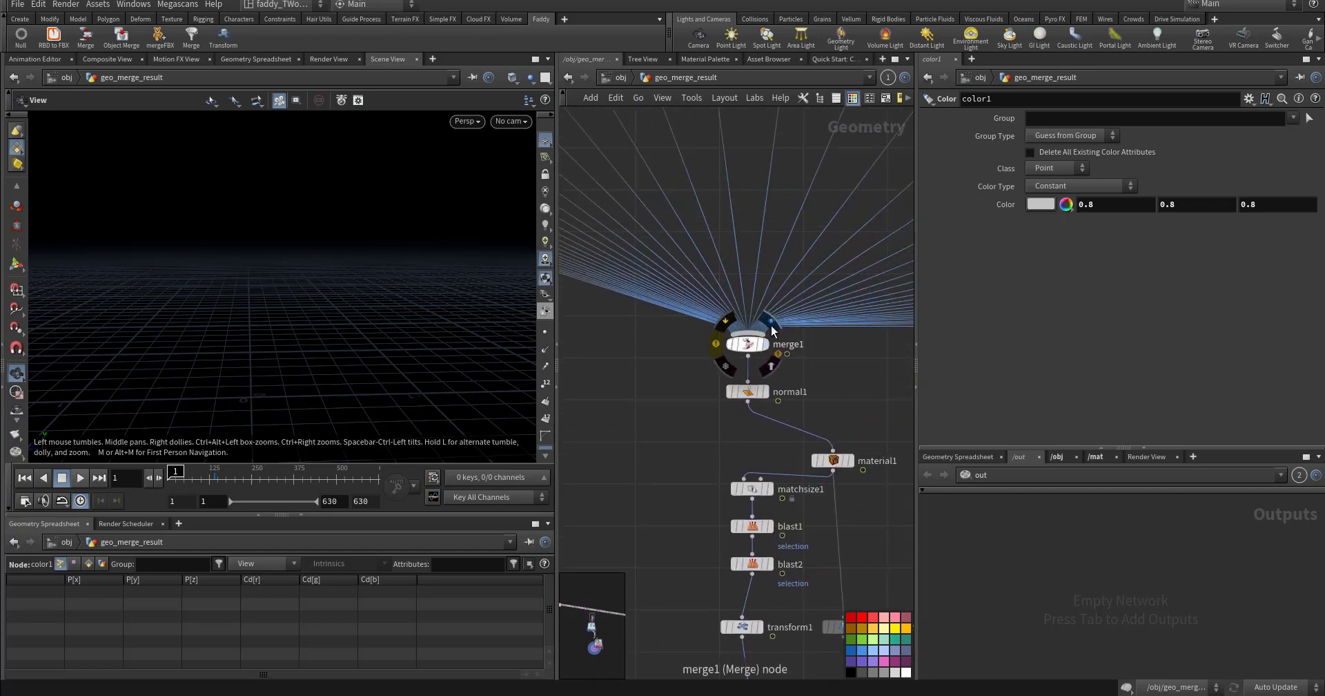
{"action": "left_click_drag", "start_coordinate": [358, 267], "coordinate": [320, 292]}
{"action": "scroll", "coordinate": [320, 291], "scroll_direction": "up", "scroll_amount": 3}
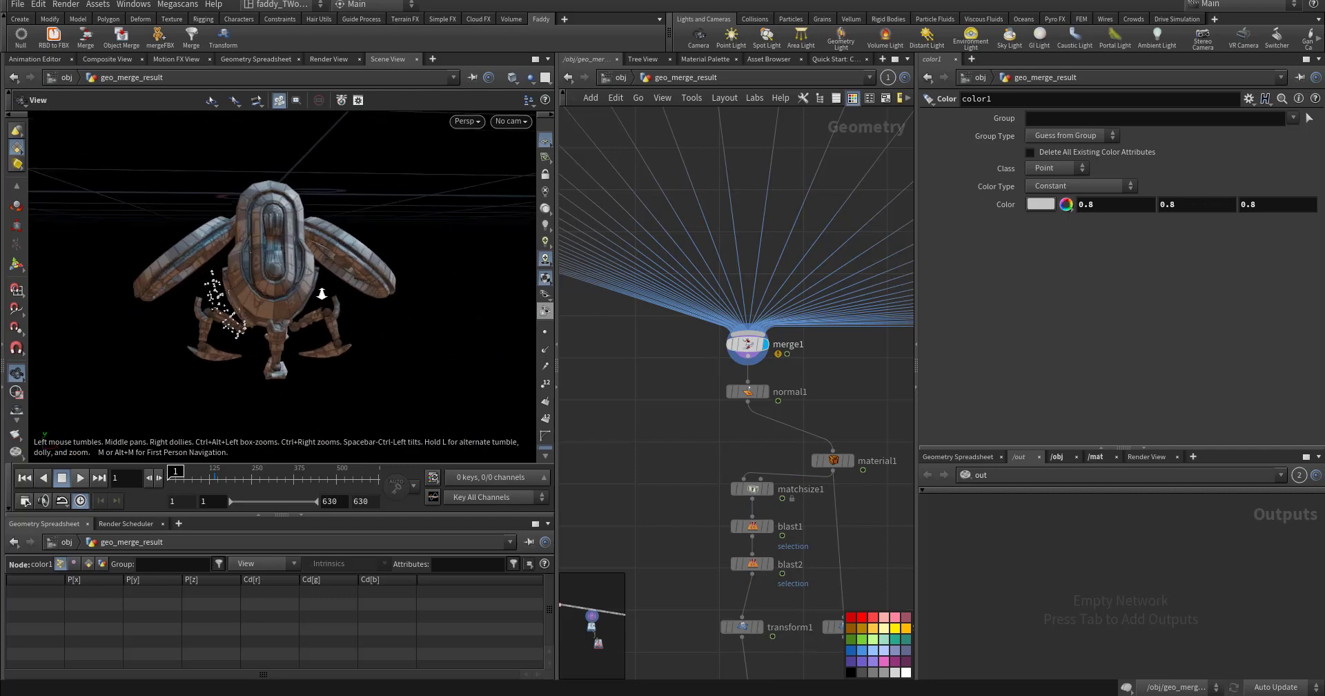
Step: Display normal1, material1 and matchsize1 in turn, and select matchsize1 to examine its alignment parameters
{"action": "left_click", "coordinate": [765, 391]}
{"action": "middle_click_drag", "start_coordinate": [774, 457], "coordinate": [678, 321]}
{"action": "left_click", "coordinate": [801, 365]}
{"action": "left_click_drag", "start_coordinate": [316, 304], "coordinate": [550, 351]}
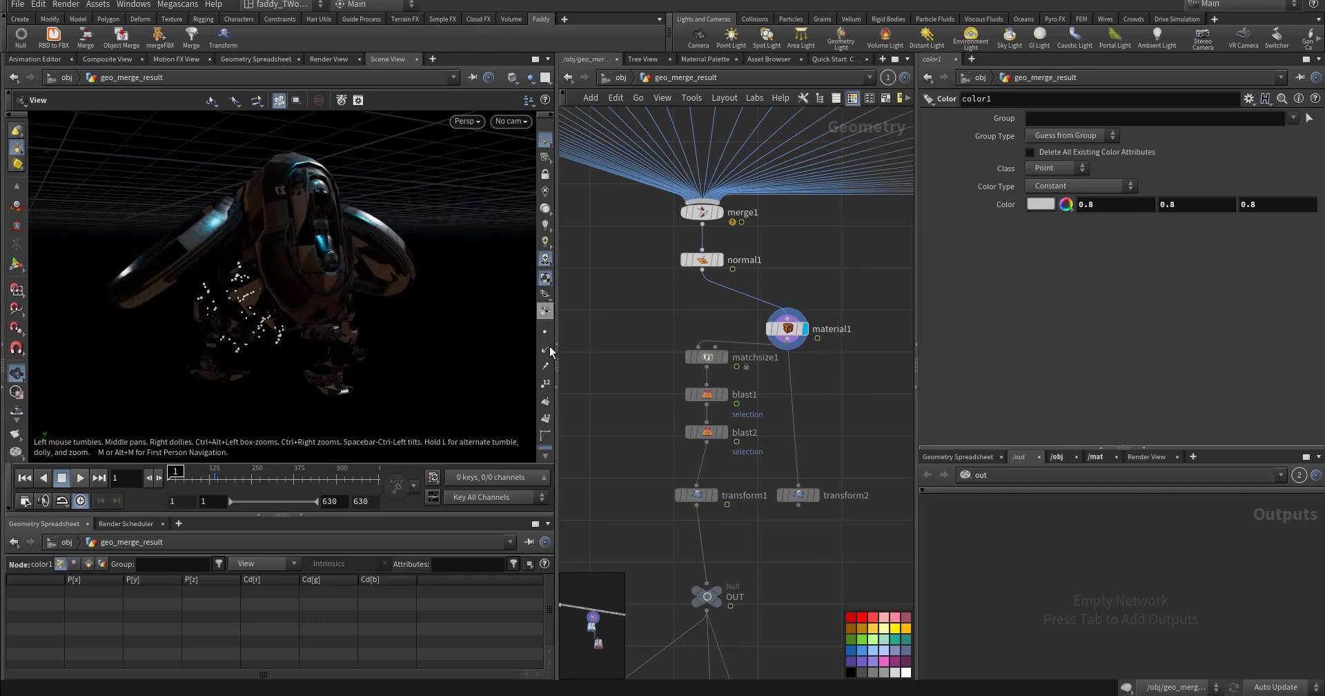
{"action": "left_click", "coordinate": [726, 337]}
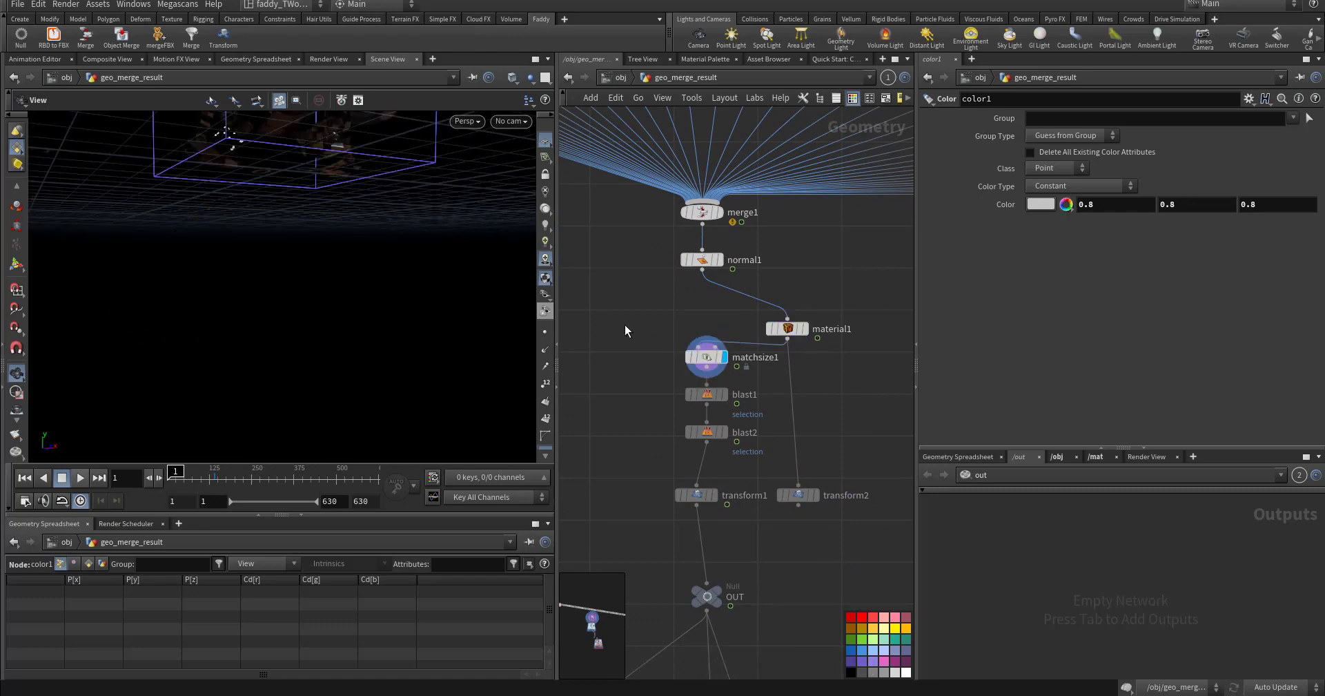
{"action": "left_click", "coordinate": [716, 372]}
{"action": "scroll", "coordinate": [745, 373], "scroll_direction": "up", "scroll_amount": 5}
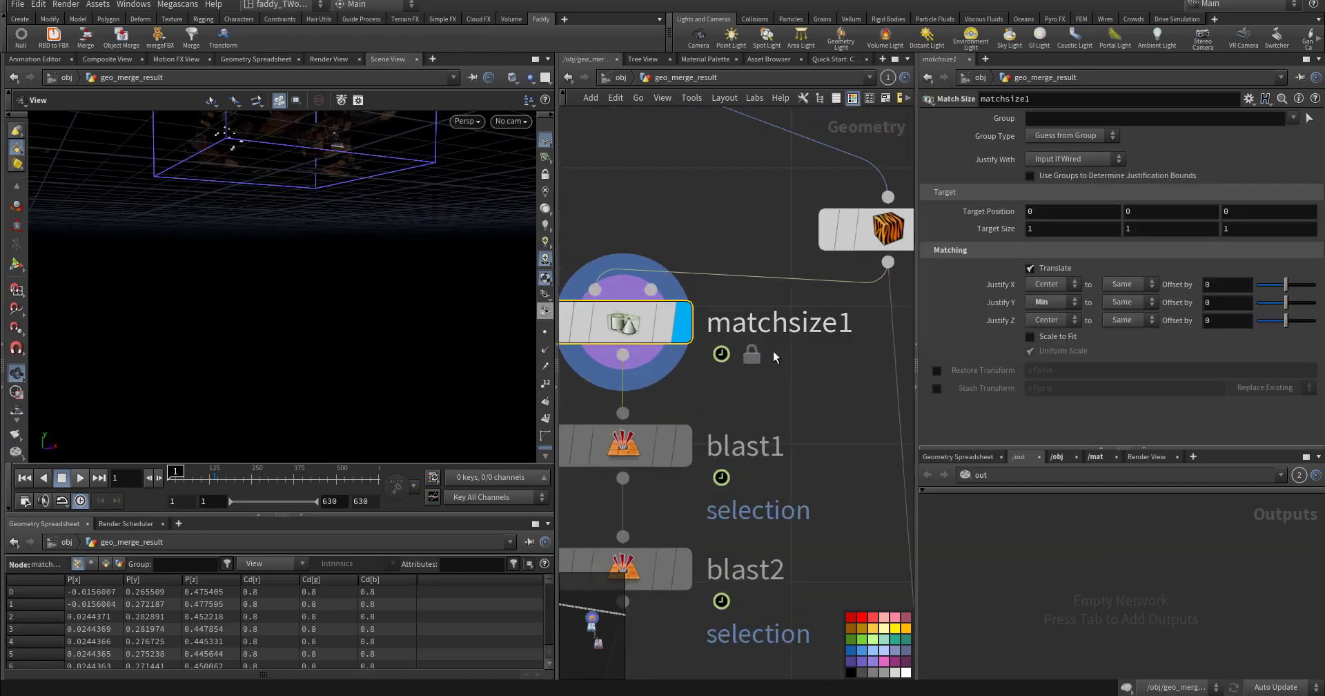
Step: Add a Labs Axis Align node and place it unconnected beside matchsize1
{"action": "key", "text": "Tab"}
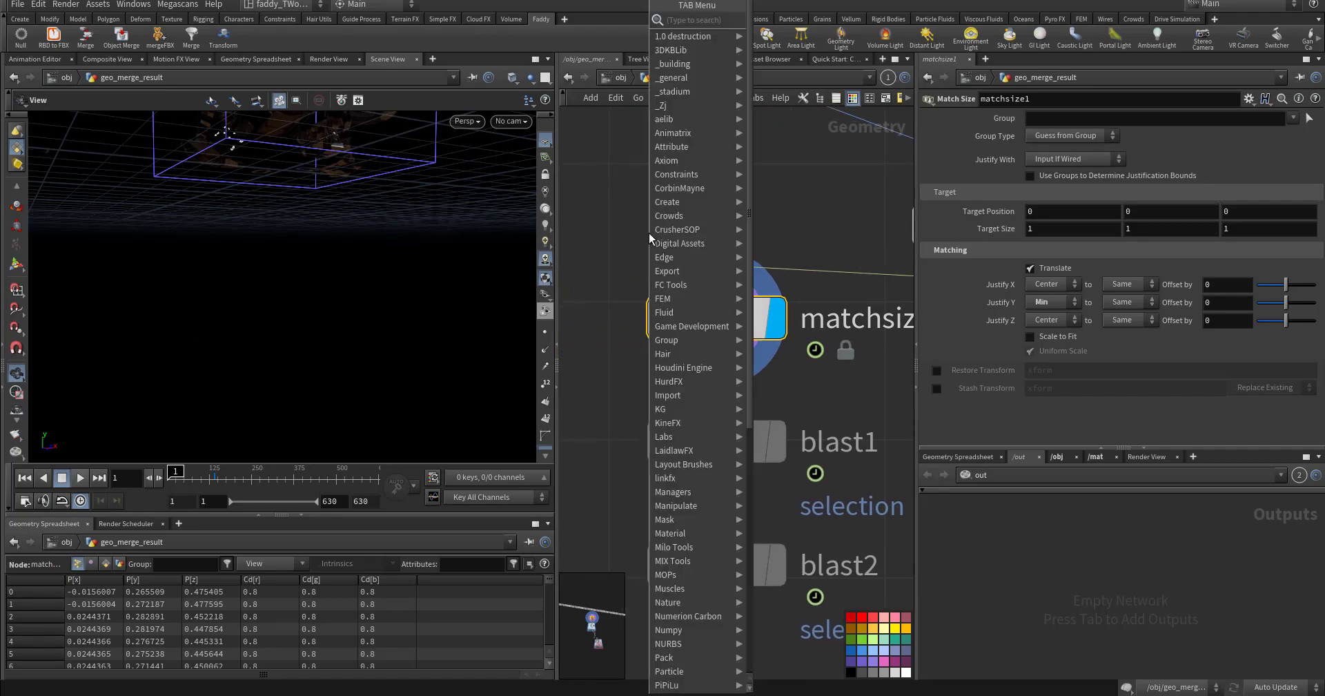
{"action": "type", "text": "labax"}
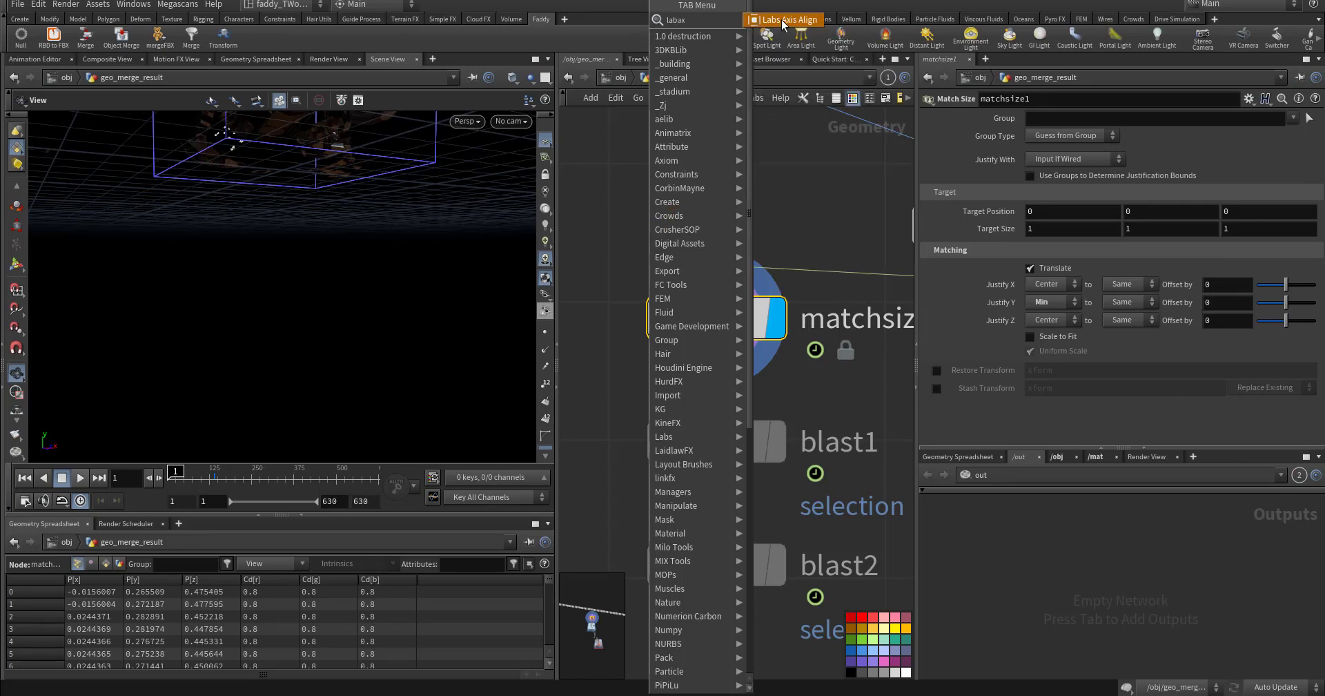
{"action": "left_click", "coordinate": [782, 25]}
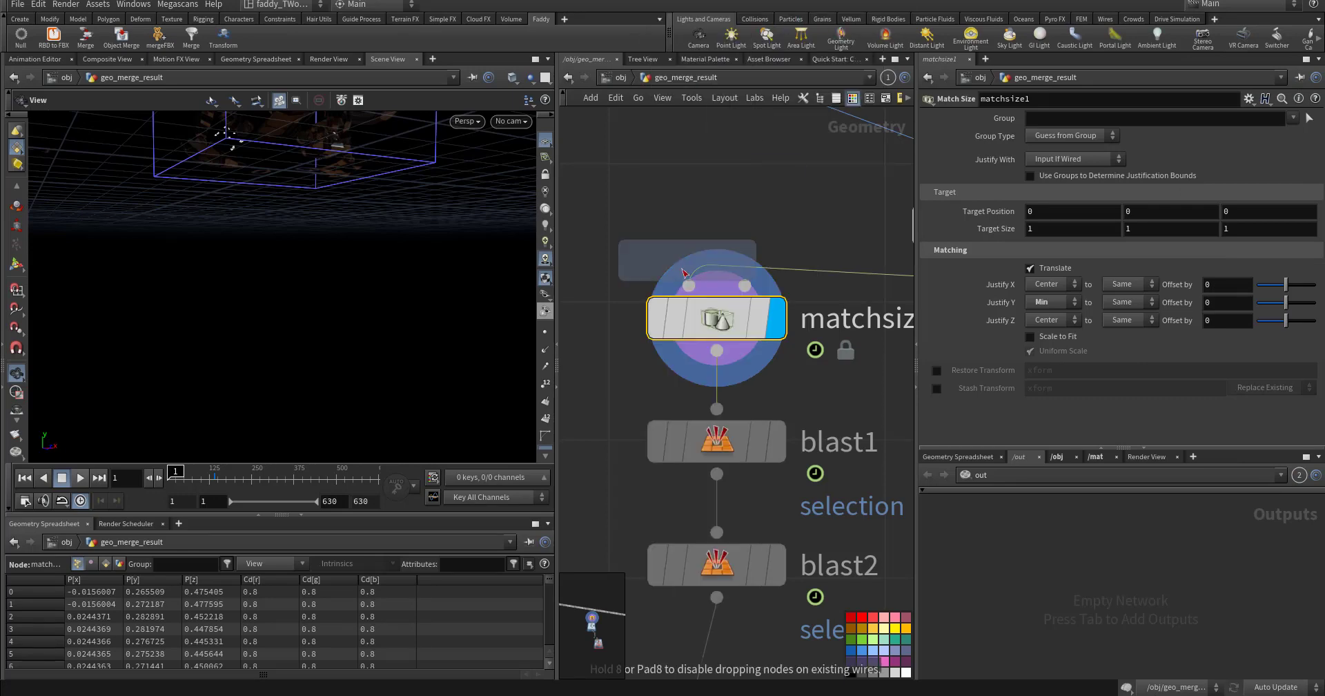
{"action": "left_click", "coordinate": [694, 275]}
{"action": "left_click_drag", "start_coordinate": [762, 223], "coordinate": [667, 299]}
{"action": "middle_click_drag", "start_coordinate": [658, 341], "coordinate": [663, 389]}
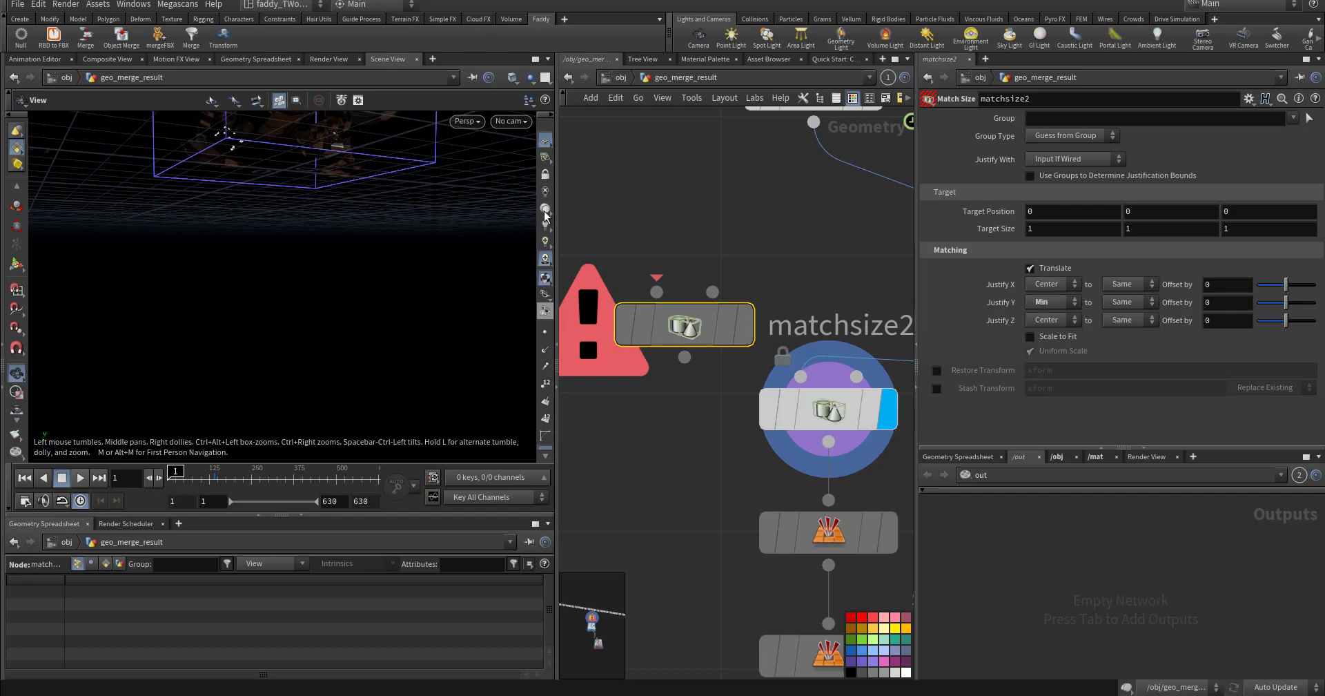
Step: View the drone's legs on the ground grid and delete the unconnected matchsize2 node
{"action": "key", "text": "super"}
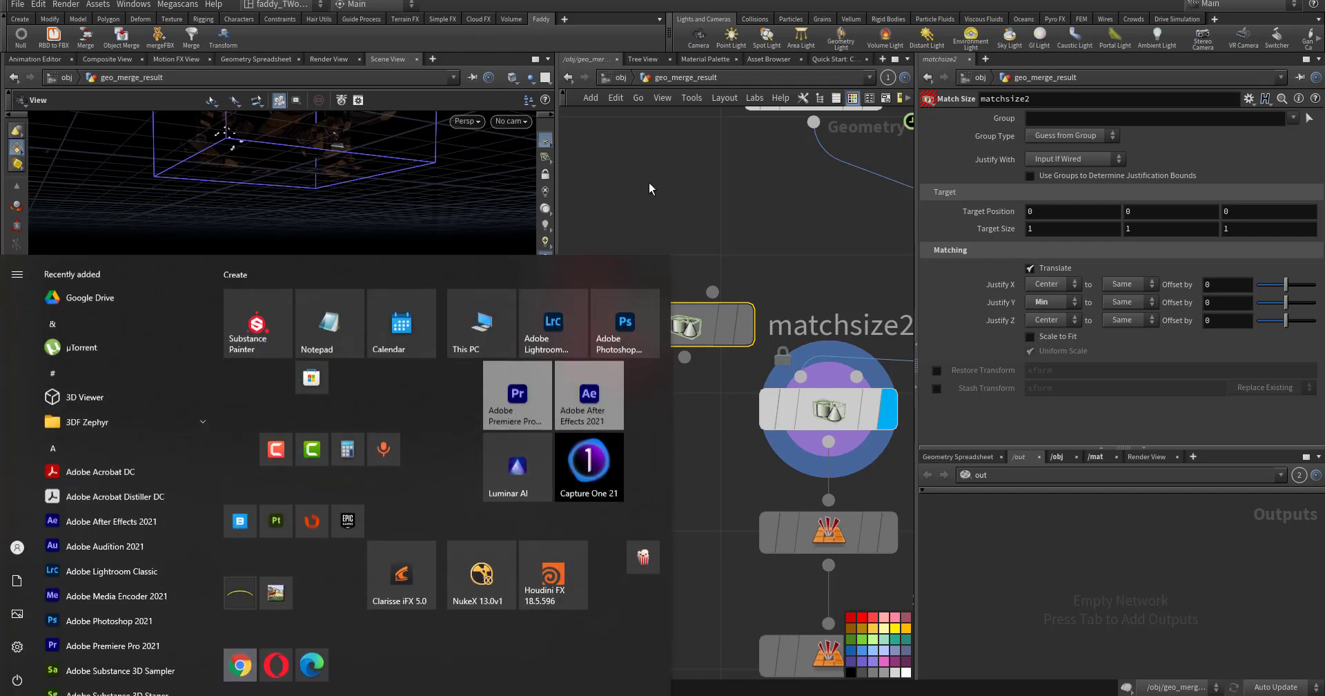
{"action": "left_click", "coordinate": [649, 184]}
{"action": "left_click_drag", "start_coordinate": [322, 208], "coordinate": [356, 221]}
{"action": "left_click_drag", "start_coordinate": [311, 294], "coordinate": [547, 314]}
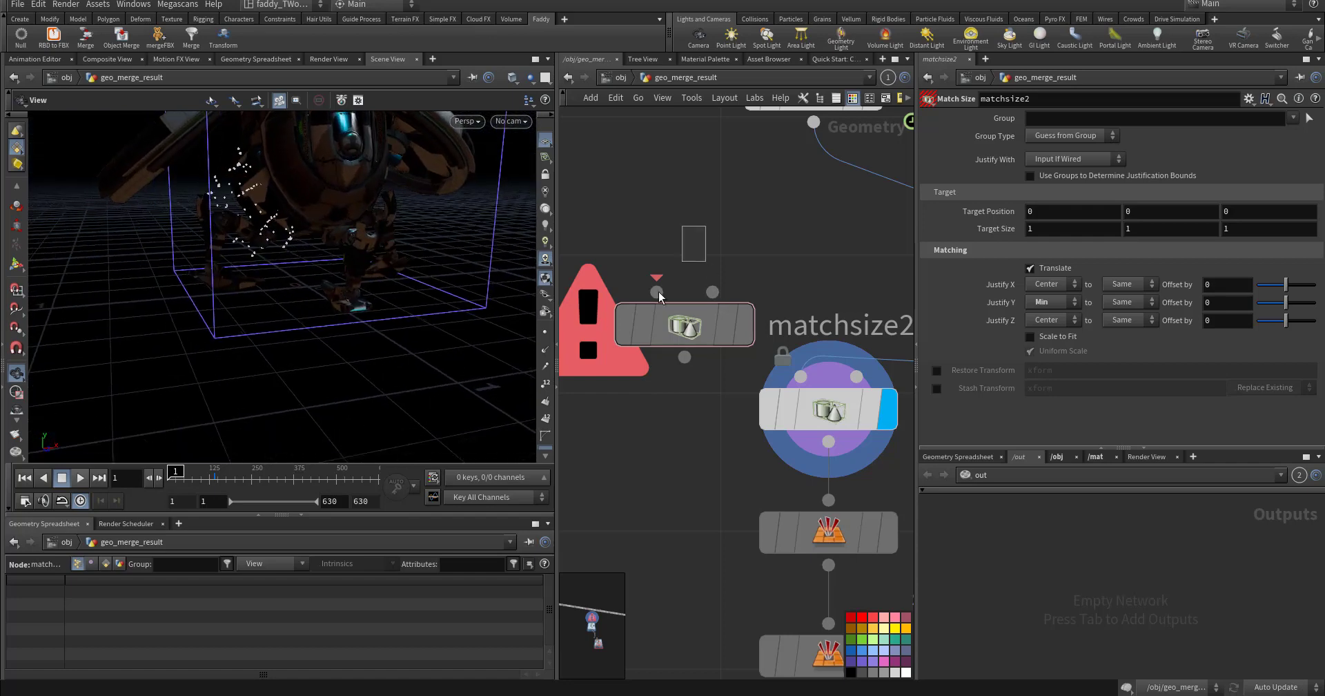
{"action": "left_click", "coordinate": [683, 319]}
{"action": "key", "text": "Delete"}
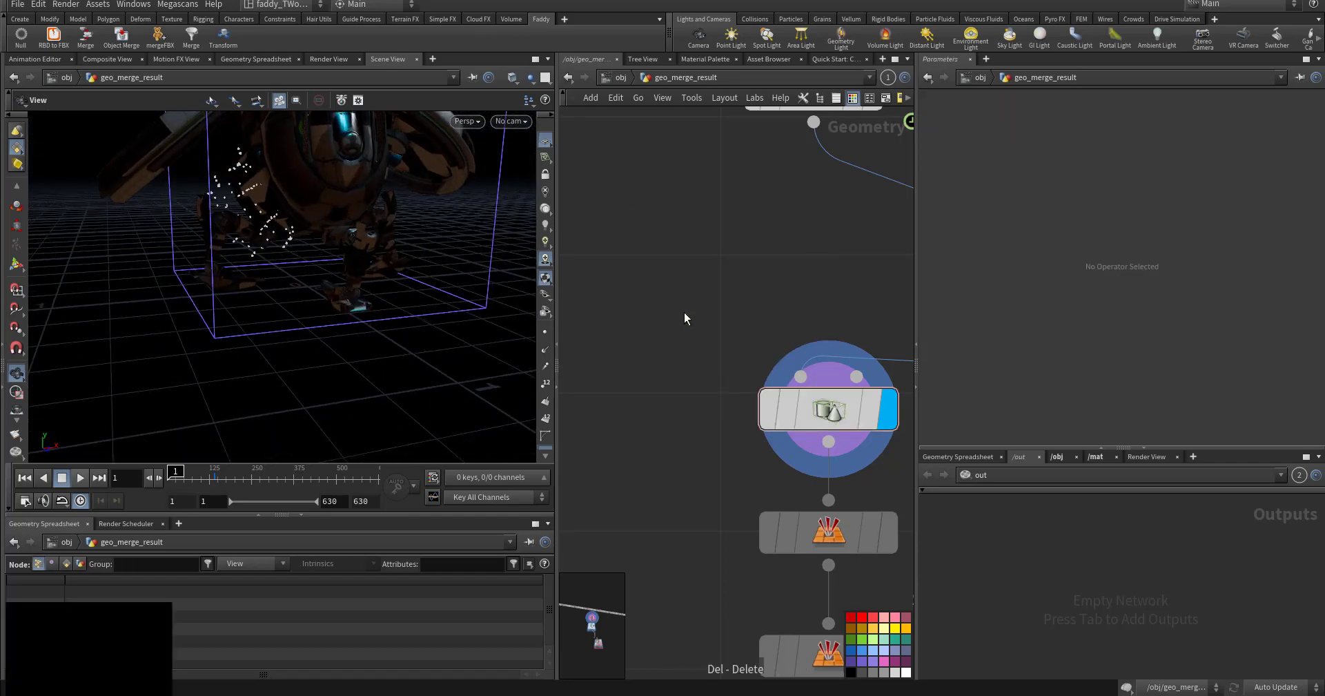
Step: Display blast1 and blast2 in turn to check which stray geometry each removes, and select blast2
{"action": "key", "text": "h"}
{"action": "middle_click_drag", "start_coordinate": [639, 303], "coordinate": [666, 347]}
{"action": "scroll", "coordinate": [666, 348], "scroll_direction": "up", "scroll_amount": 3}
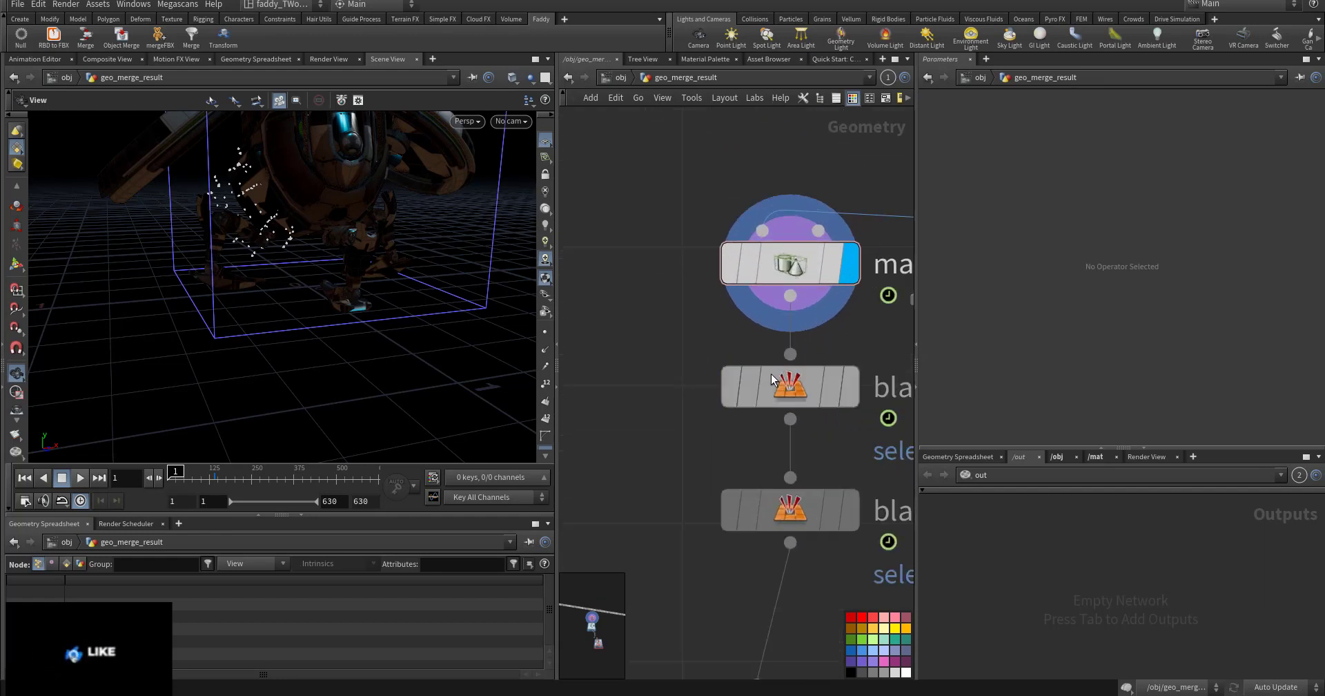
{"action": "left_click", "coordinate": [849, 381]}
{"action": "middle_click_drag", "start_coordinate": [638, 415], "coordinate": [534, 228]}
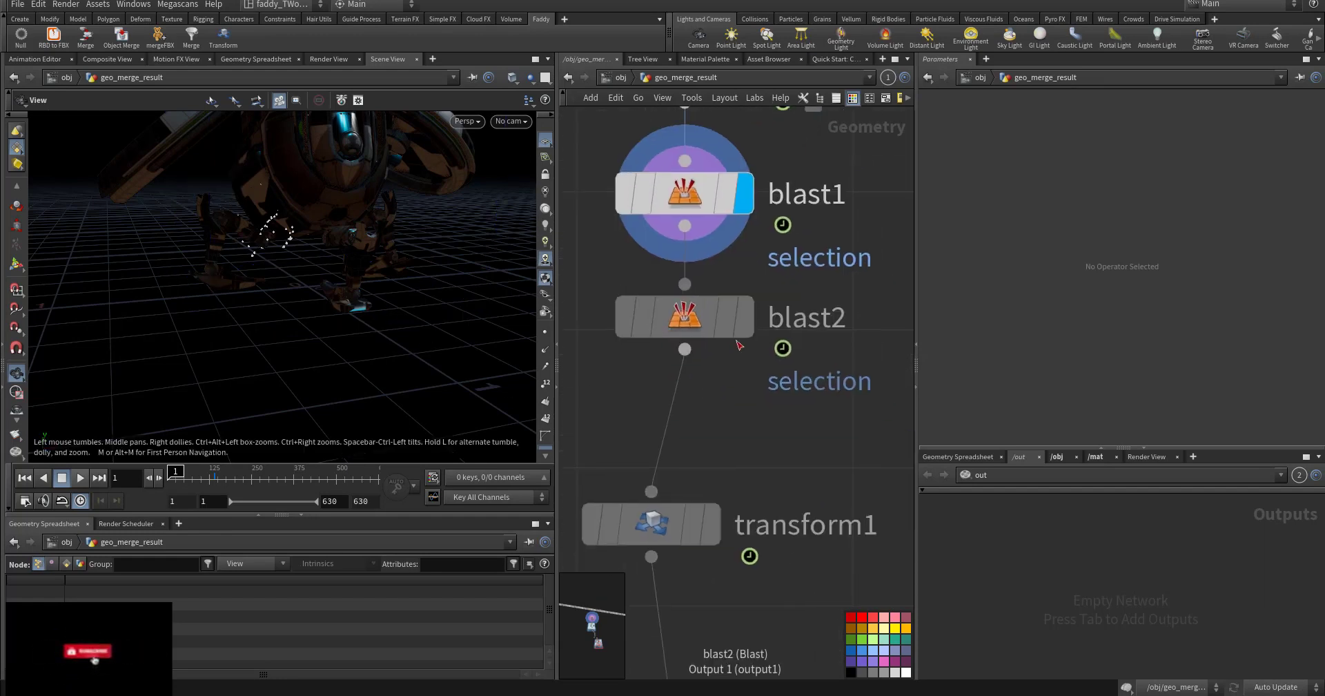
{"action": "left_click", "coordinate": [744, 318]}
{"action": "left_click", "coordinate": [711, 319]}
Step: Display and select transform1 to check its parameters, and set the display to the OUT null
{"action": "middle_click_drag", "start_coordinate": [771, 475], "coordinate": [786, 391]}
{"action": "left_click", "coordinate": [731, 434]}
{"action": "left_click", "coordinate": [676, 443]}
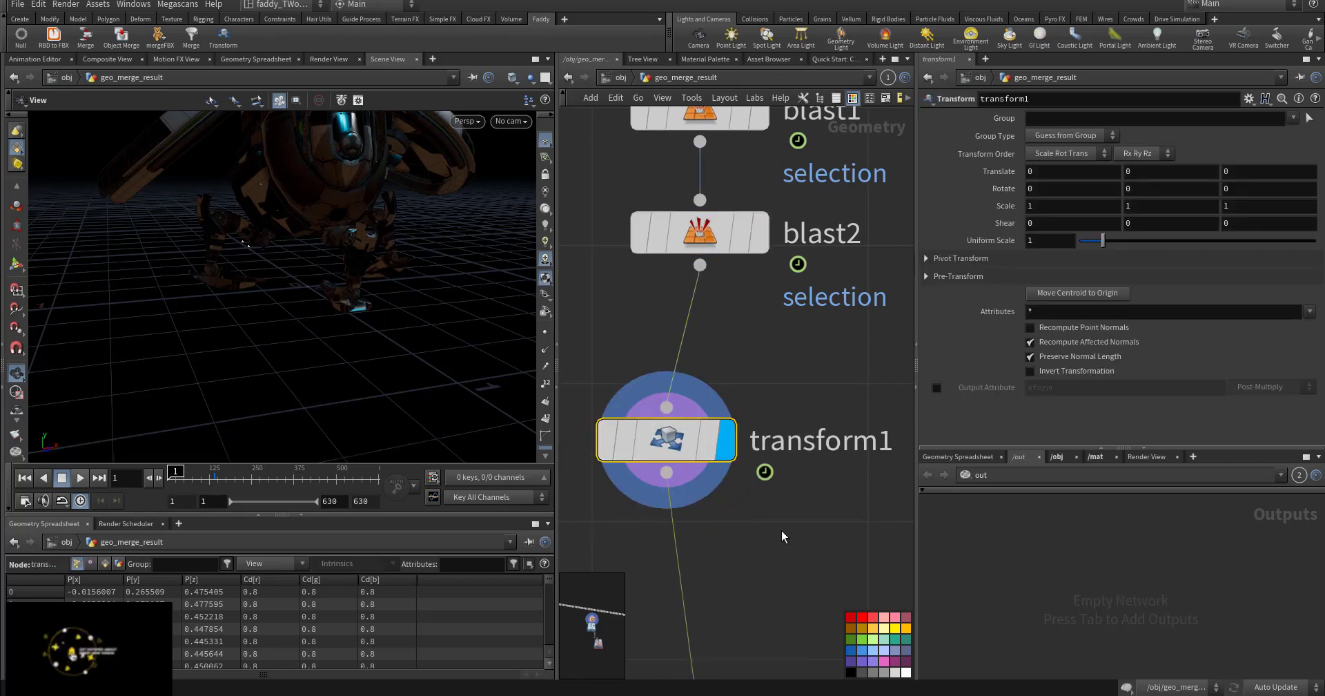
{"action": "scroll", "coordinate": [348, 261], "scroll_direction": "down", "scroll_amount": 3}
{"action": "middle_click_drag", "start_coordinate": [331, 260], "coordinate": [329, 304]}
{"action": "middle_click_drag", "start_coordinate": [791, 554], "coordinate": [759, 394]}
{"action": "left_click", "coordinate": [734, 509]}
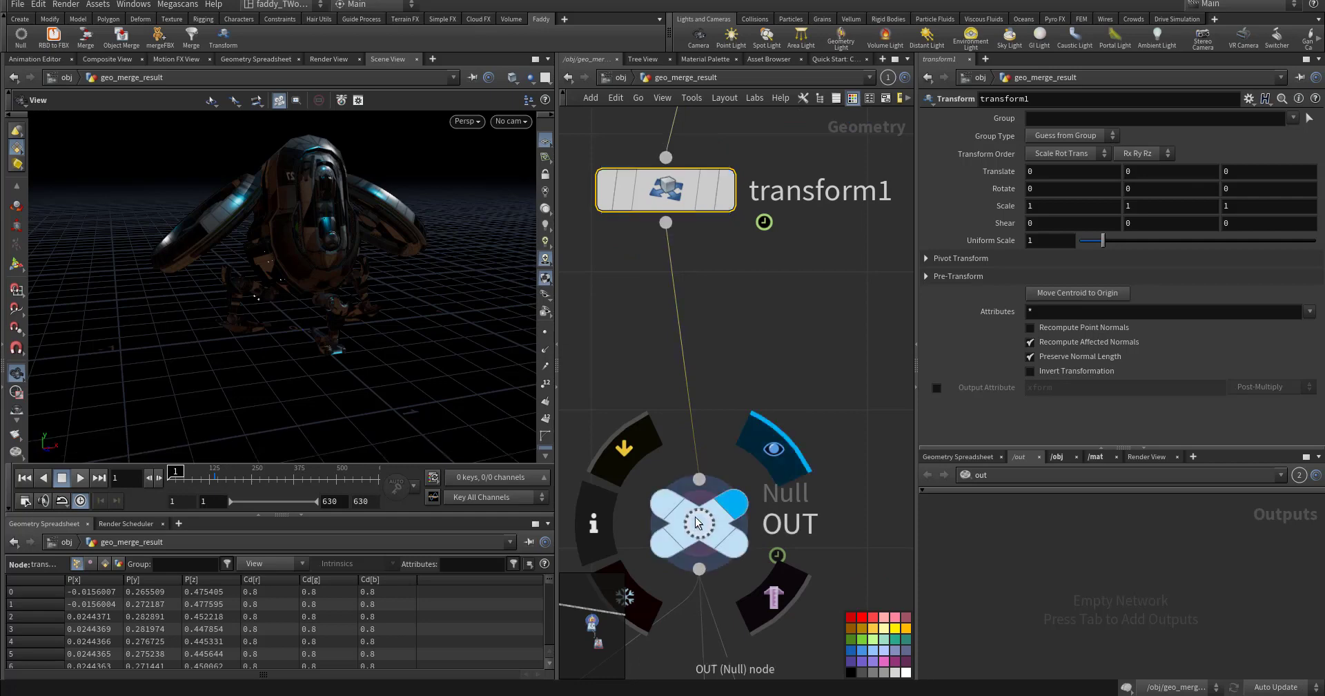
Step: Play the merged drone animation while viewing it from several angles, and return to frame 1
{"action": "left_click_drag", "start_coordinate": [352, 307], "coordinate": [330, 360]}
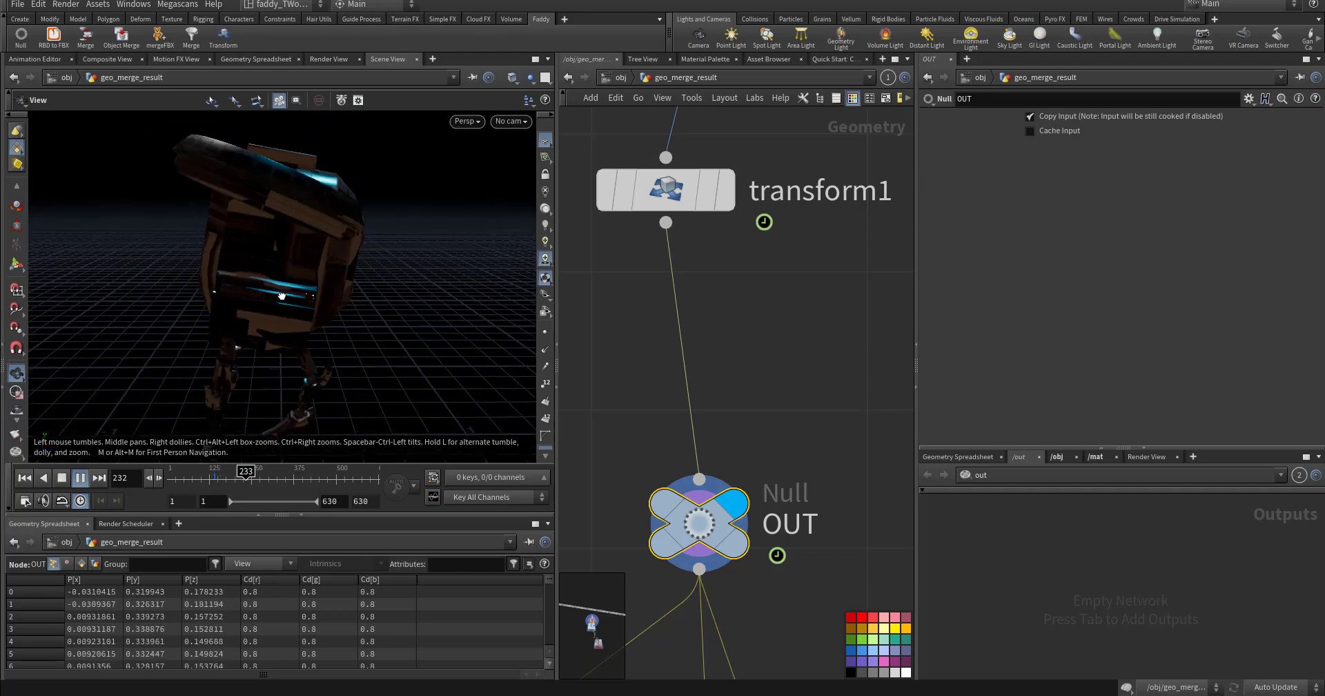
{"action": "left_click_drag", "start_coordinate": [377, 290], "coordinate": [266, 328]}
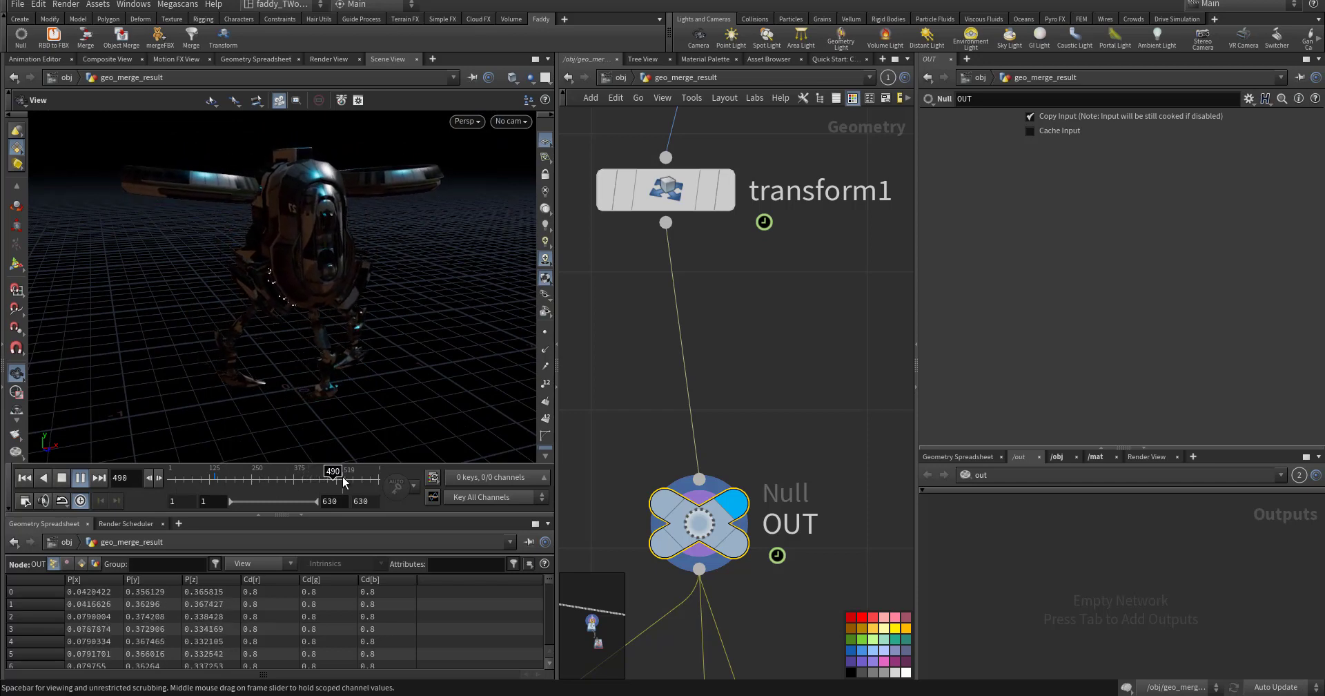
{"action": "left_click", "coordinate": [24, 476]}
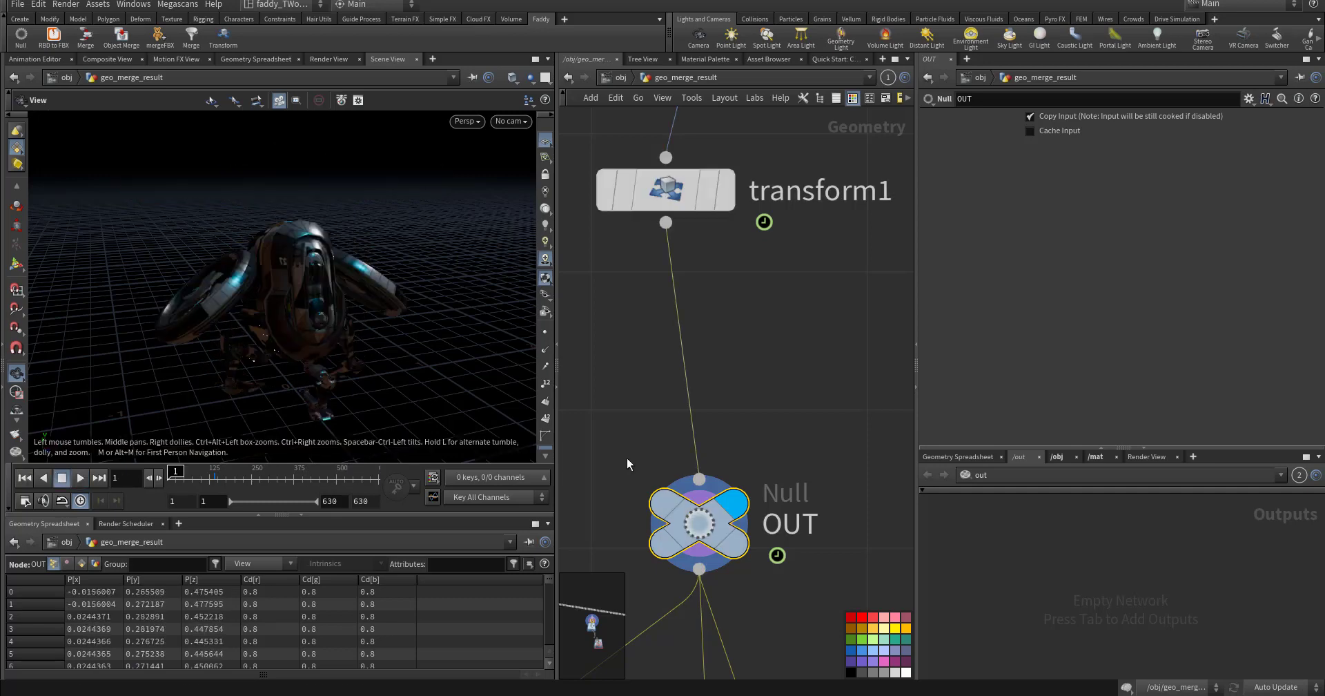
Step: Display blast3 below the OUT null and view the drone's isolated fan blades from several angles
{"action": "middle_click_drag", "start_coordinate": [627, 464], "coordinate": [636, 365]}
{"action": "scroll", "coordinate": [639, 366], "scroll_direction": "down", "scroll_amount": 5}
{"action": "middle_click_drag", "start_coordinate": [809, 527], "coordinate": [812, 421]}
{"action": "middle_click_drag", "start_coordinate": [712, 493], "coordinate": [774, 464]}
{"action": "left_click", "coordinate": [713, 380]}
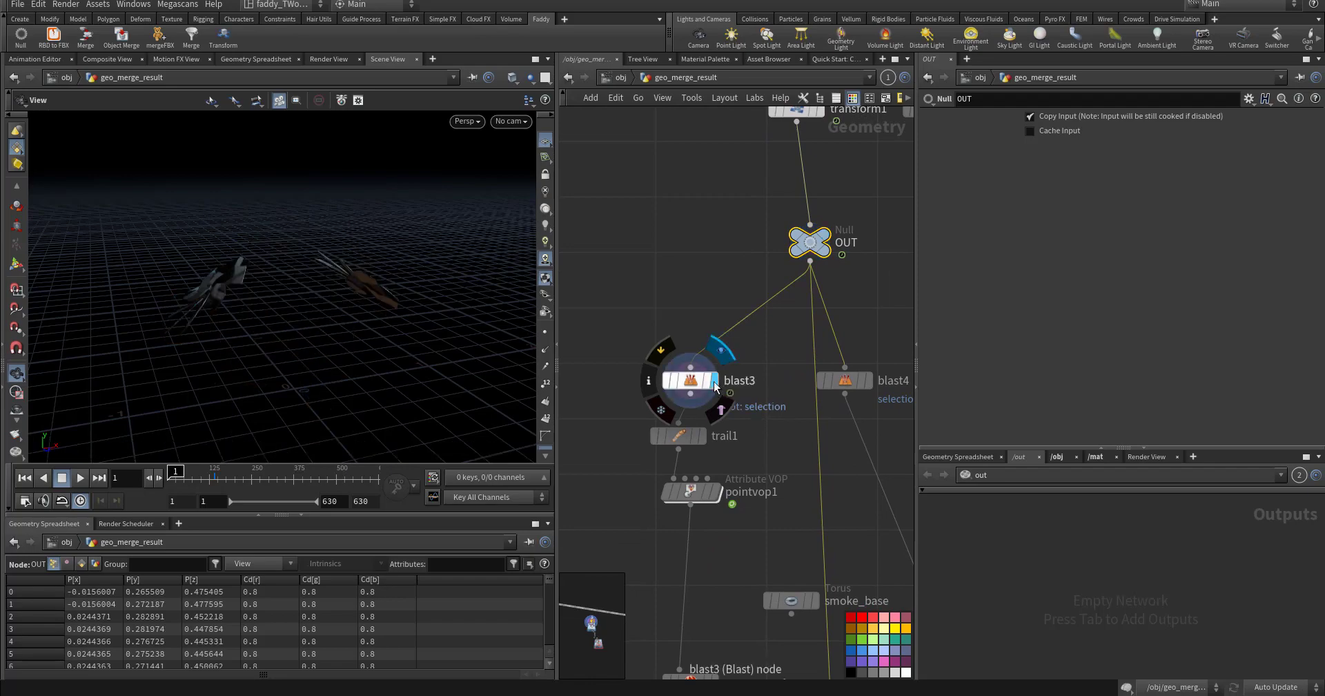
{"action": "left_click_drag", "start_coordinate": [303, 301], "coordinate": [223, 258]}
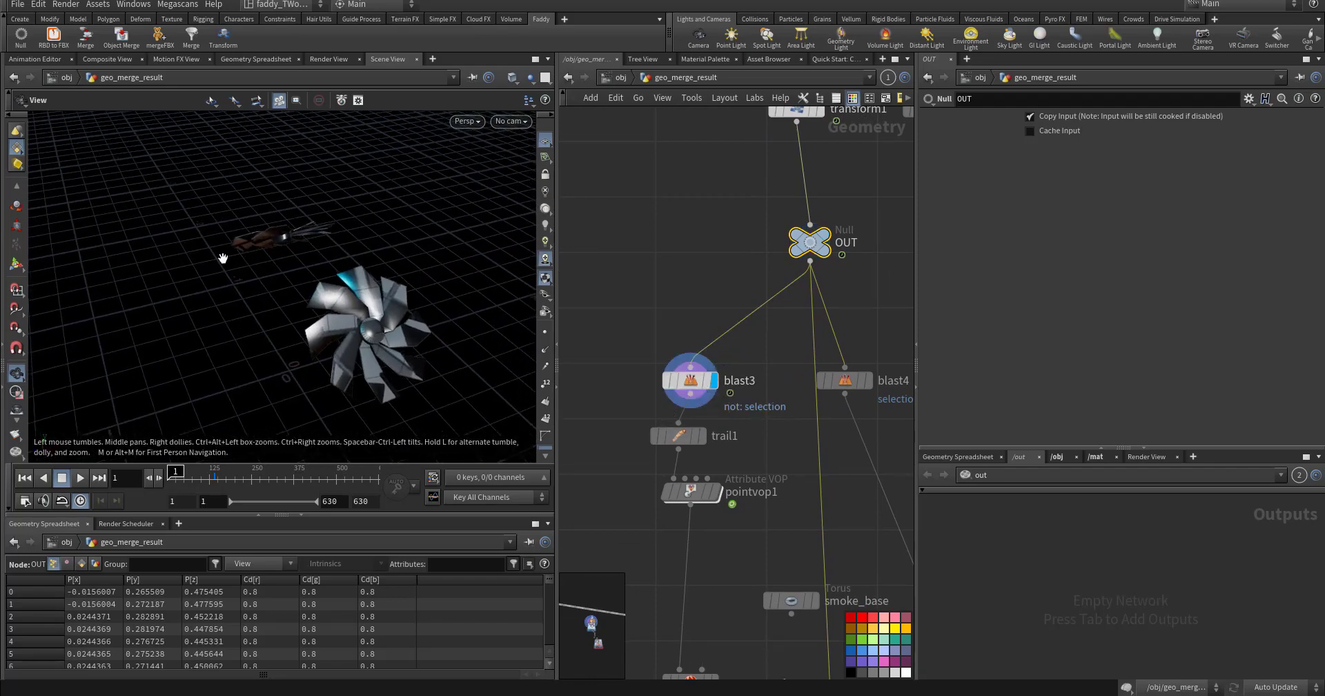
{"action": "mouse_move", "coordinate": [324, 357]}
{"action": "left_mouse_down"}
{"action": "mouse_move", "coordinate": [207, 329]}
{"action": "mouse_move", "coordinate": [287, 331]}
{"action": "mouse_move", "coordinate": [344, 352]}
{"action": "left_mouse_up"}
{"action": "middle_click_drag", "start_coordinate": [375, 346], "coordinate": [307, 267]}
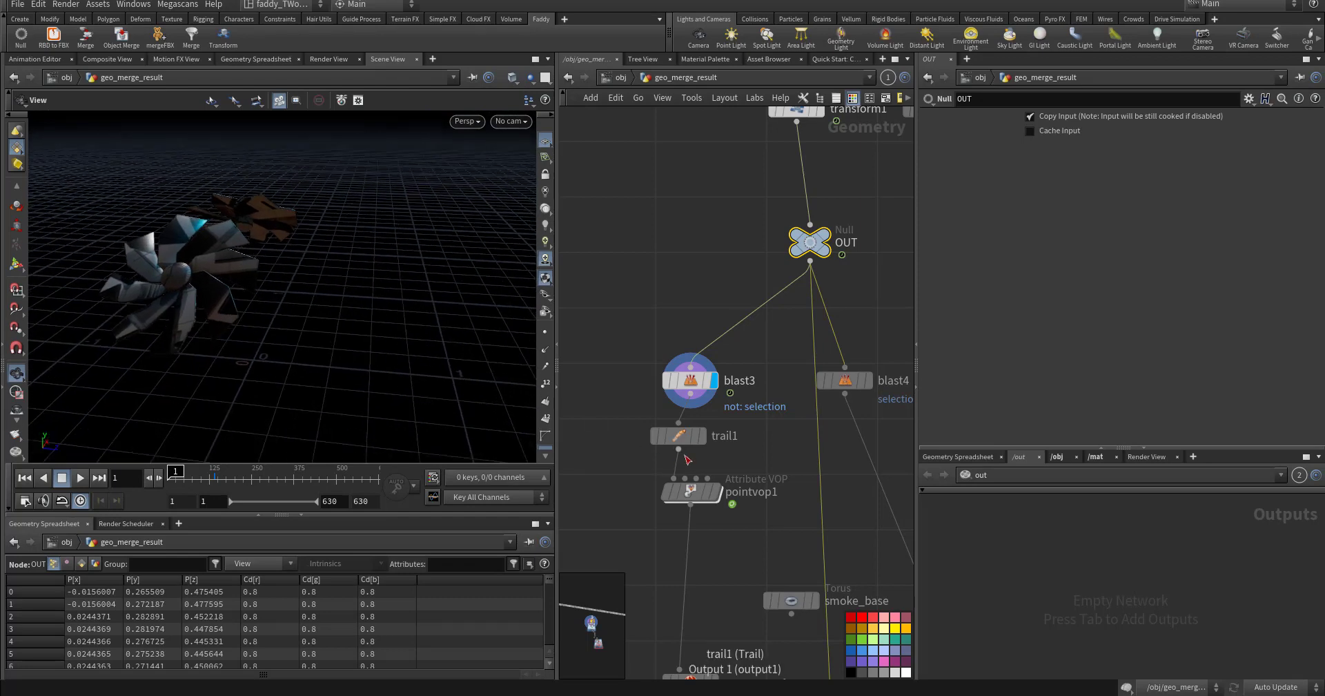
Step: Display and select trail1, play its velocity vectors while checking the v columns in the spreadsheet, and return to frame 1
{"action": "mouse_move", "coordinate": [692, 433]}
{"action": "left_click", "coordinate": [709, 406]}
{"action": "left_click", "coordinate": [687, 432]}
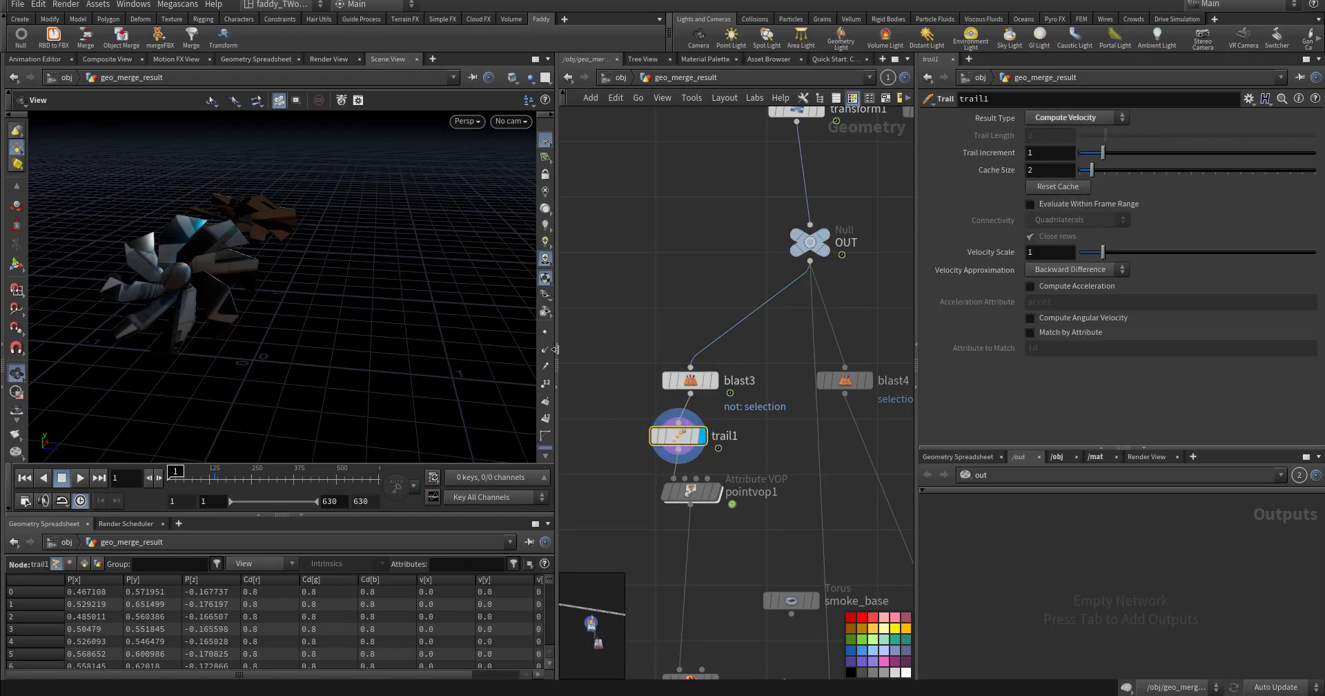
{"action": "left_click_drag", "start_coordinate": [287, 331], "coordinate": [320, 367]}
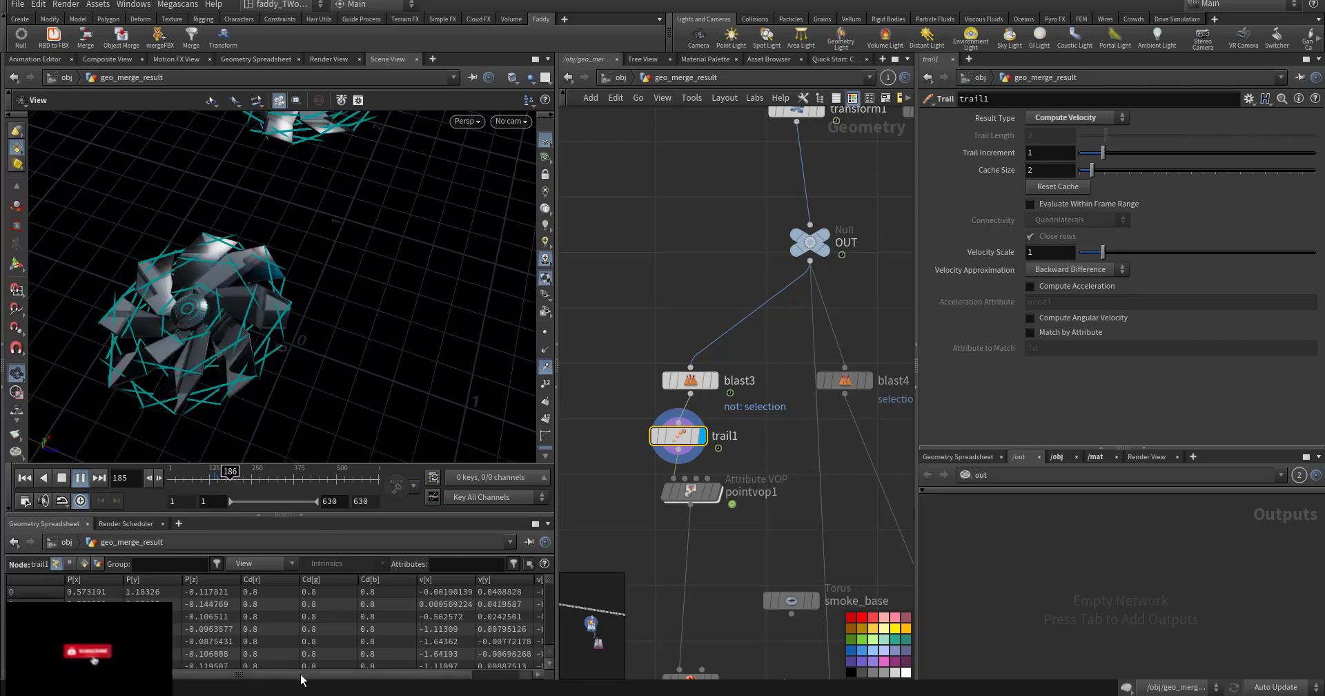
{"action": "left_click_drag", "start_coordinate": [301, 675], "coordinate": [365, 676]}
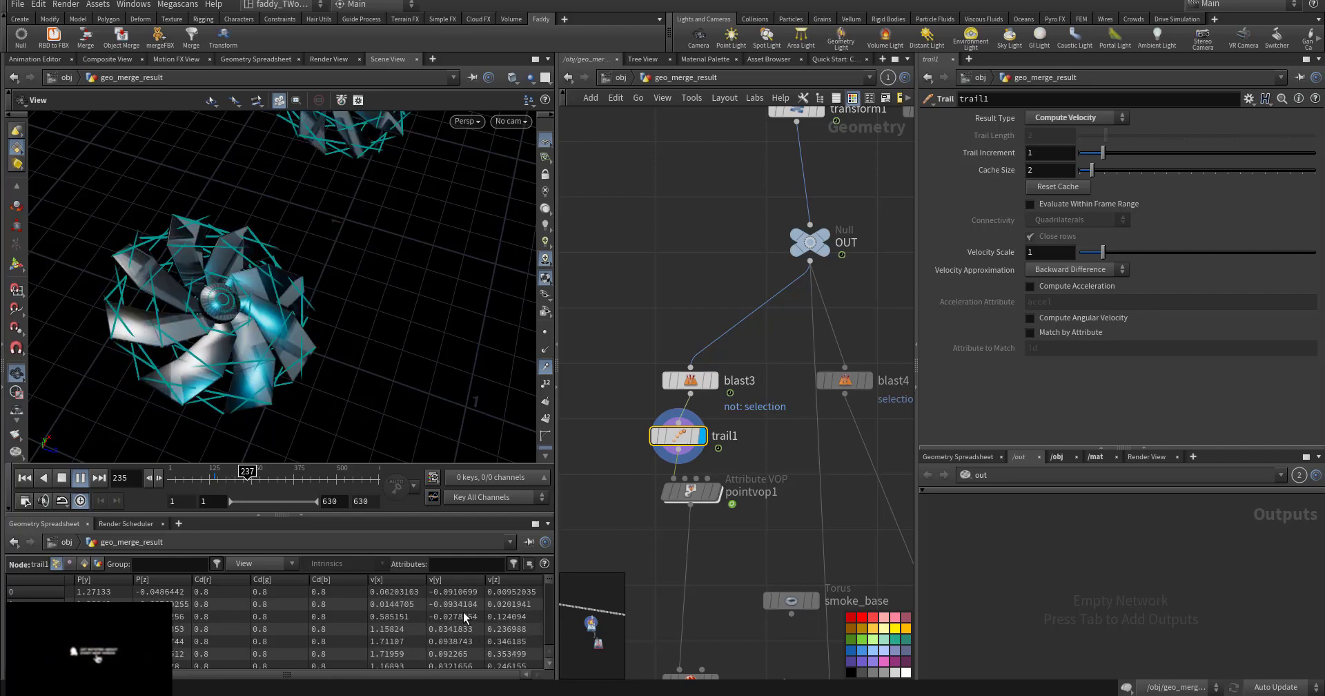
{"action": "left_click_drag", "start_coordinate": [376, 375], "coordinate": [329, 369]}
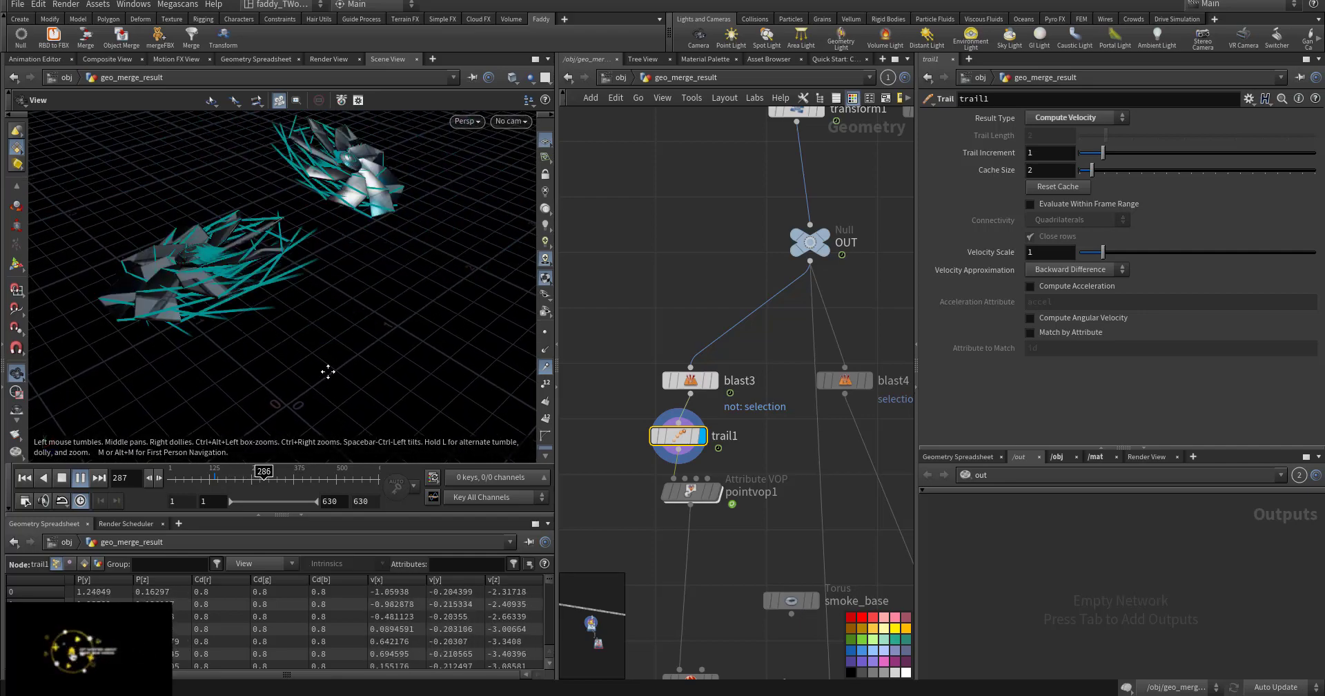
{"action": "key", "text": "ctrl+Up"}
Step: Display and select pointvop1, play the animation to check the direction of its velocity vectors, and stop playback
{"action": "middle_click_drag", "start_coordinate": [716, 492], "coordinate": [712, 400]}
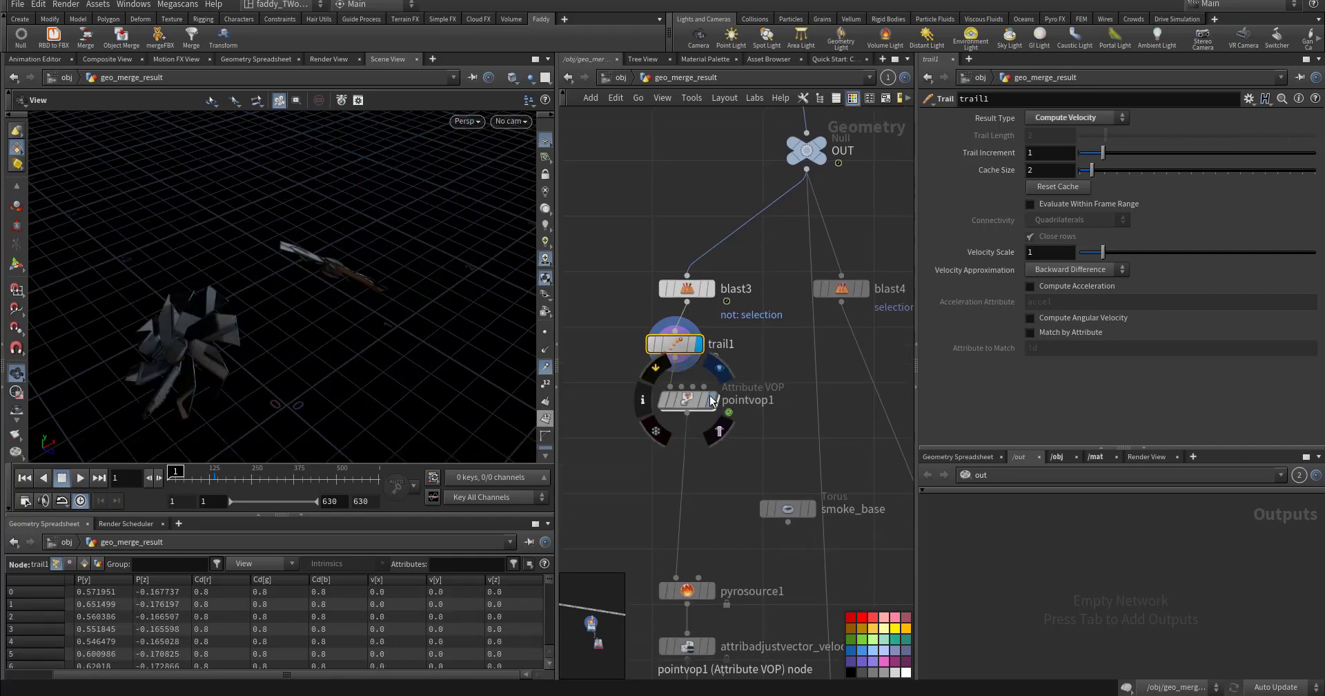
{"action": "left_click", "coordinate": [692, 402]}
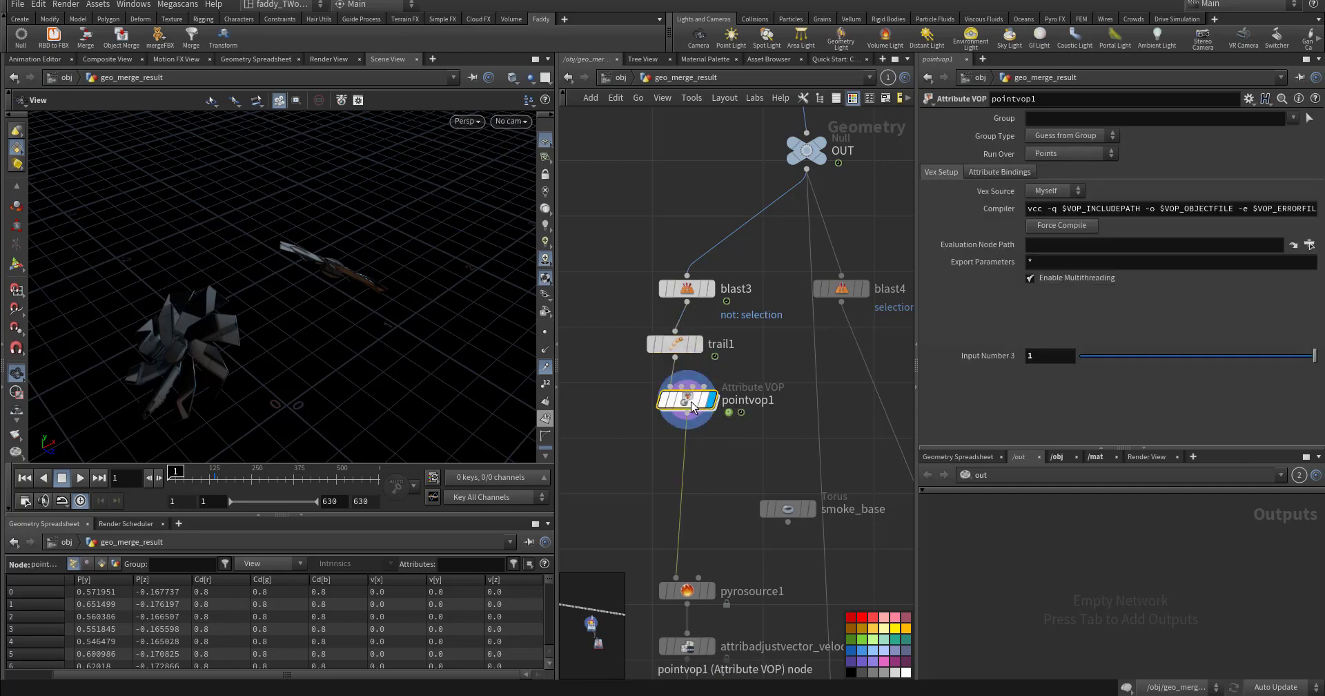
{"action": "mouse_move", "coordinate": [692, 405]}
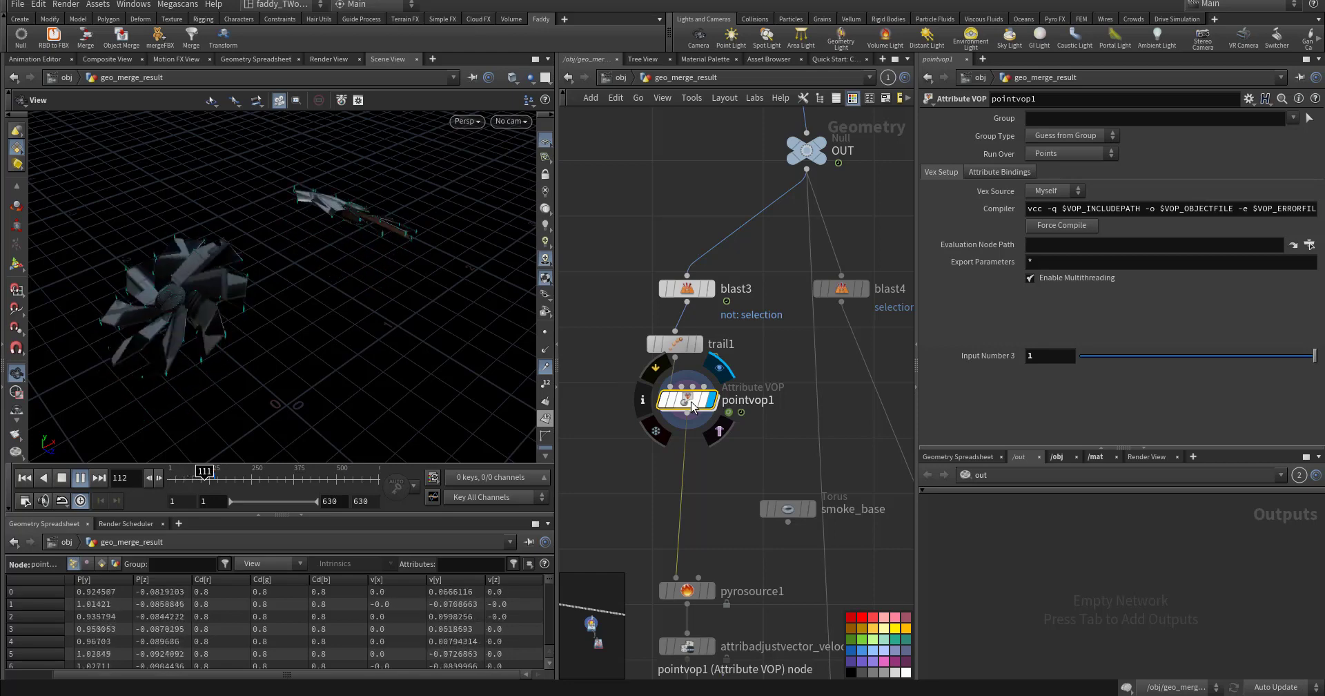
{"action": "key", "text": "ctrl+Up"}
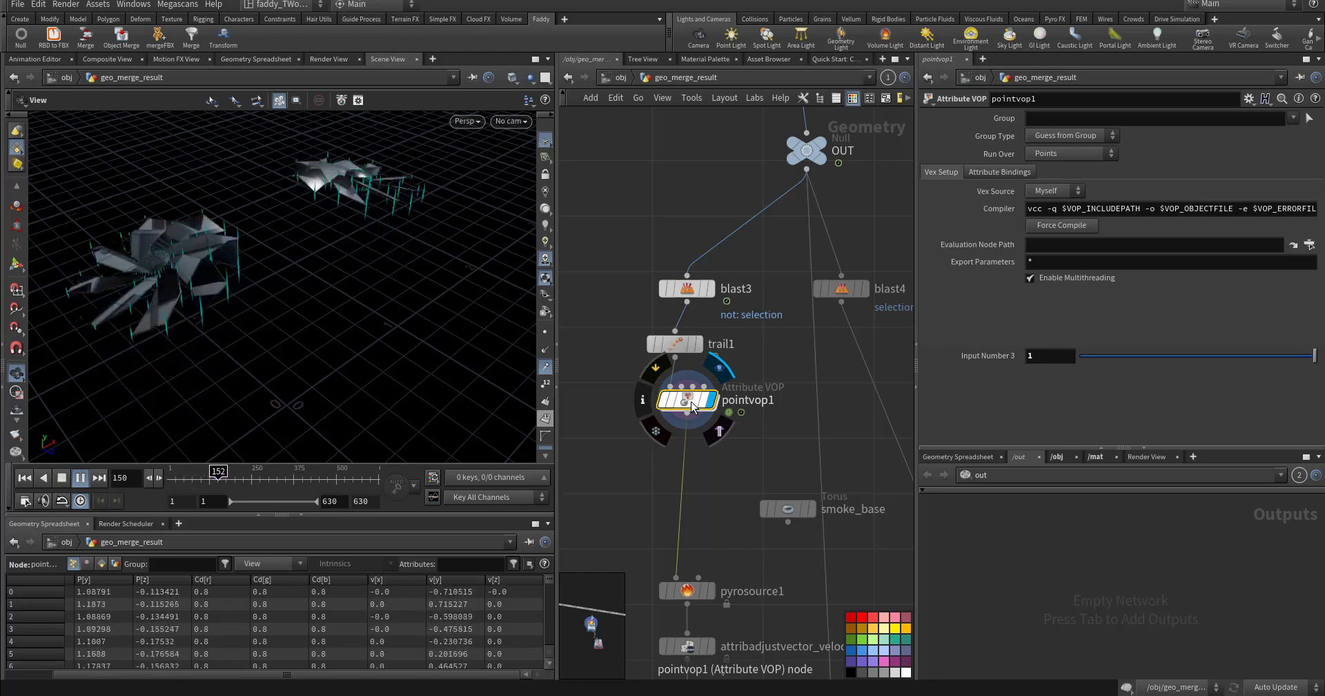
{"action": "key", "text": "Up"}
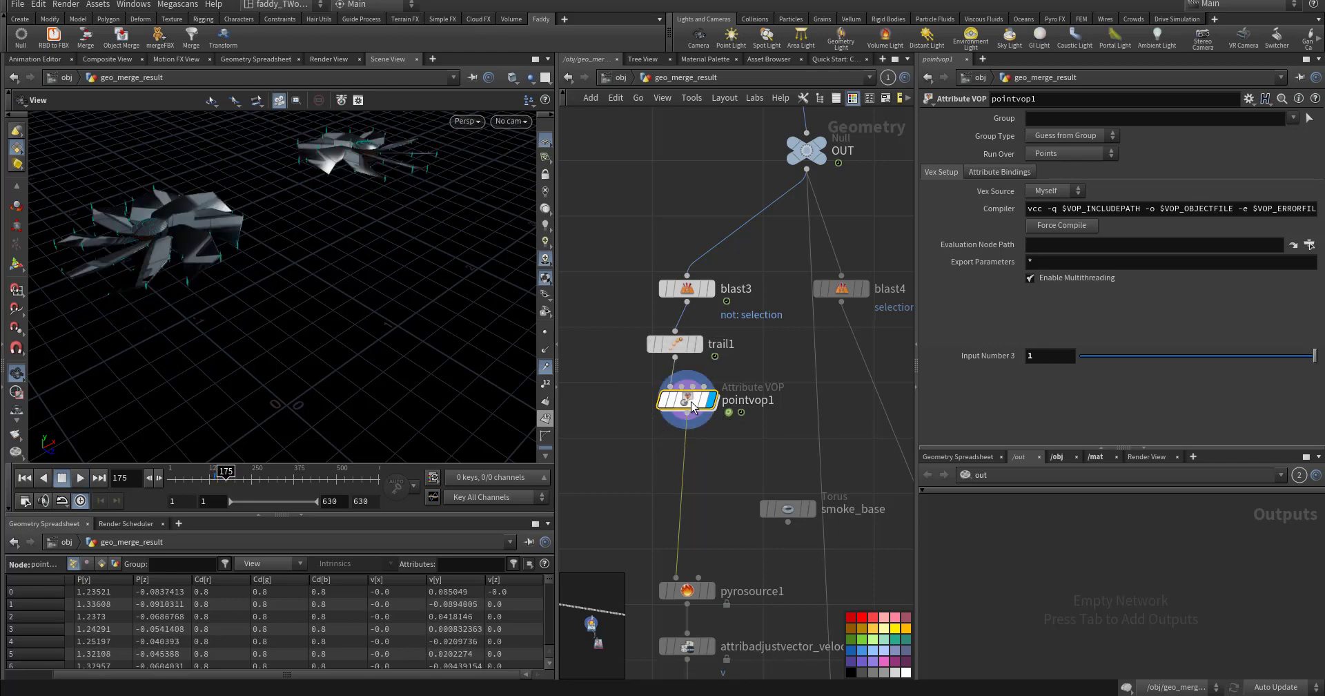
Step: Open the pointvop1 network and inspect the const1 vector and the inputs of multiply1
{"action": "double_click", "coordinate": [693, 406]}
{"action": "scroll", "coordinate": [767, 557], "scroll_direction": "up", "scroll_amount": 3}
{"action": "left_click", "coordinate": [690, 516]}
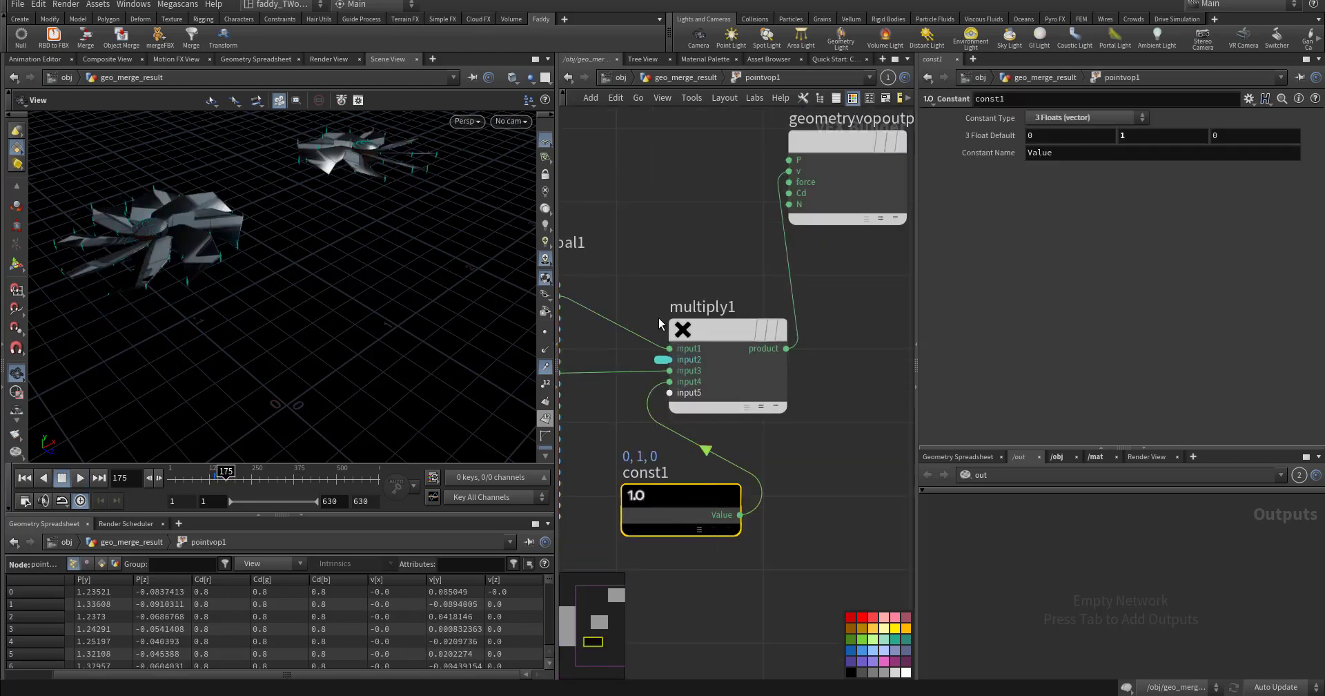
{"action": "left_click", "coordinate": [675, 332]}
{"action": "middle_click_drag", "start_coordinate": [648, 247], "coordinate": [757, 240]}
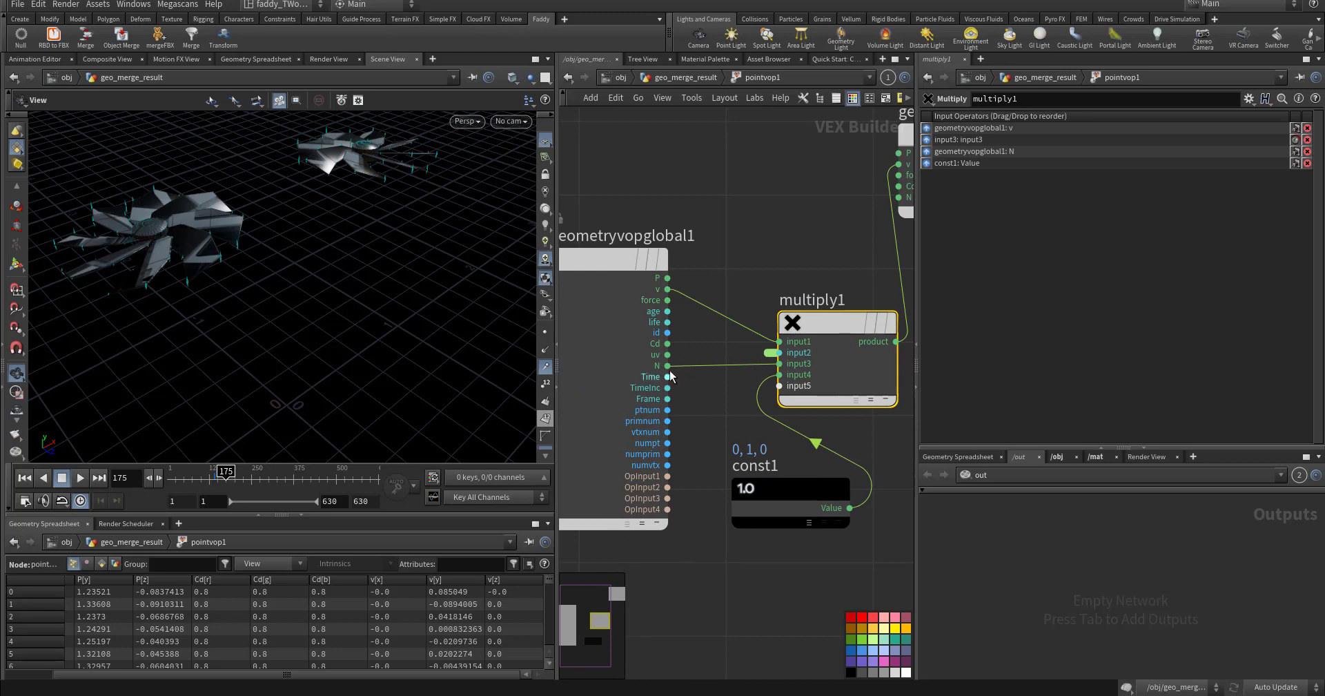
{"action": "middle_click_drag", "start_coordinate": [801, 430], "coordinate": [680, 506]}
{"action": "left_click", "coordinate": [606, 540]}
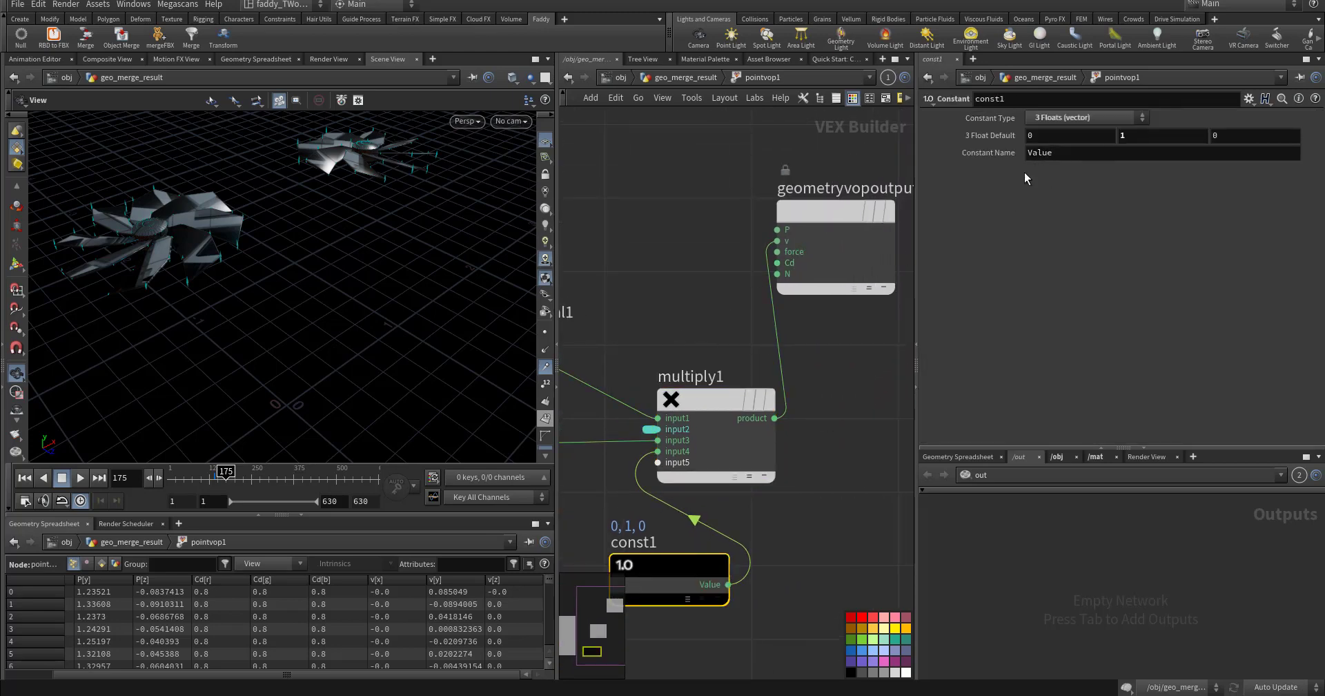
Step: Check const1's constant type and geometryvopoutput1's v input, and go back up to geo_merge_result
{"action": "left_click", "coordinate": [1147, 123]}
{"action": "middle_click_drag", "start_coordinate": [746, 174], "coordinate": [661, 208]}
{"action": "left_click", "coordinate": [699, 275]}
{"action": "scroll", "coordinate": [693, 278], "scroll_direction": "up", "scroll_amount": 4}
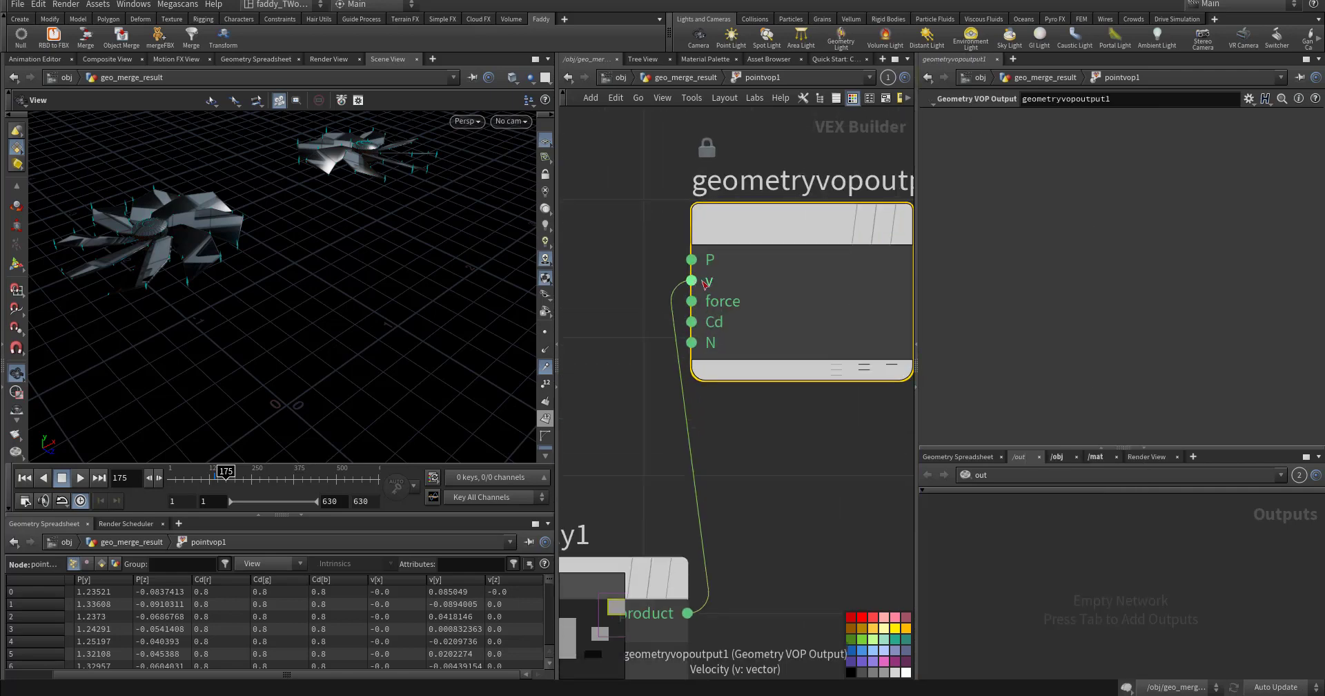
{"action": "left_click", "coordinate": [689, 77]}
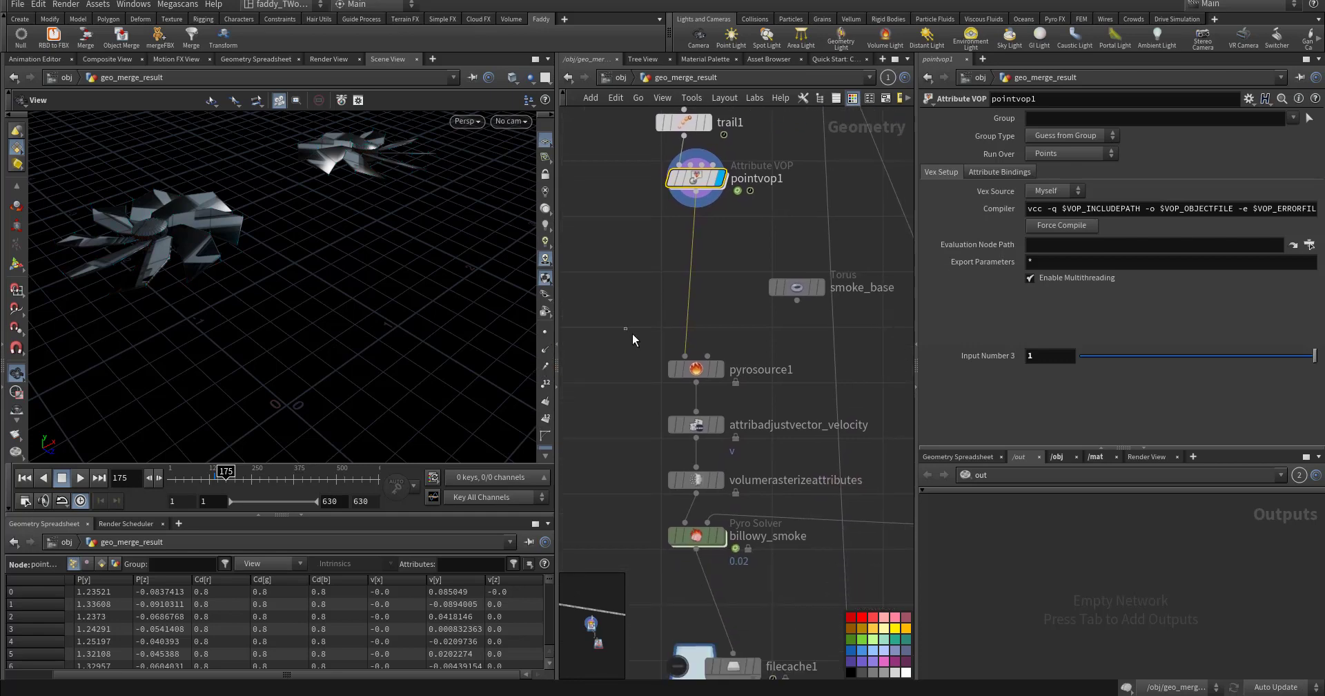
Step: Select and display pyrosource1 at frame 1 to examine its scattered points and its density, velocity and temperature attributes
{"action": "left_click_drag", "start_coordinate": [624, 328], "coordinate": [722, 371]}
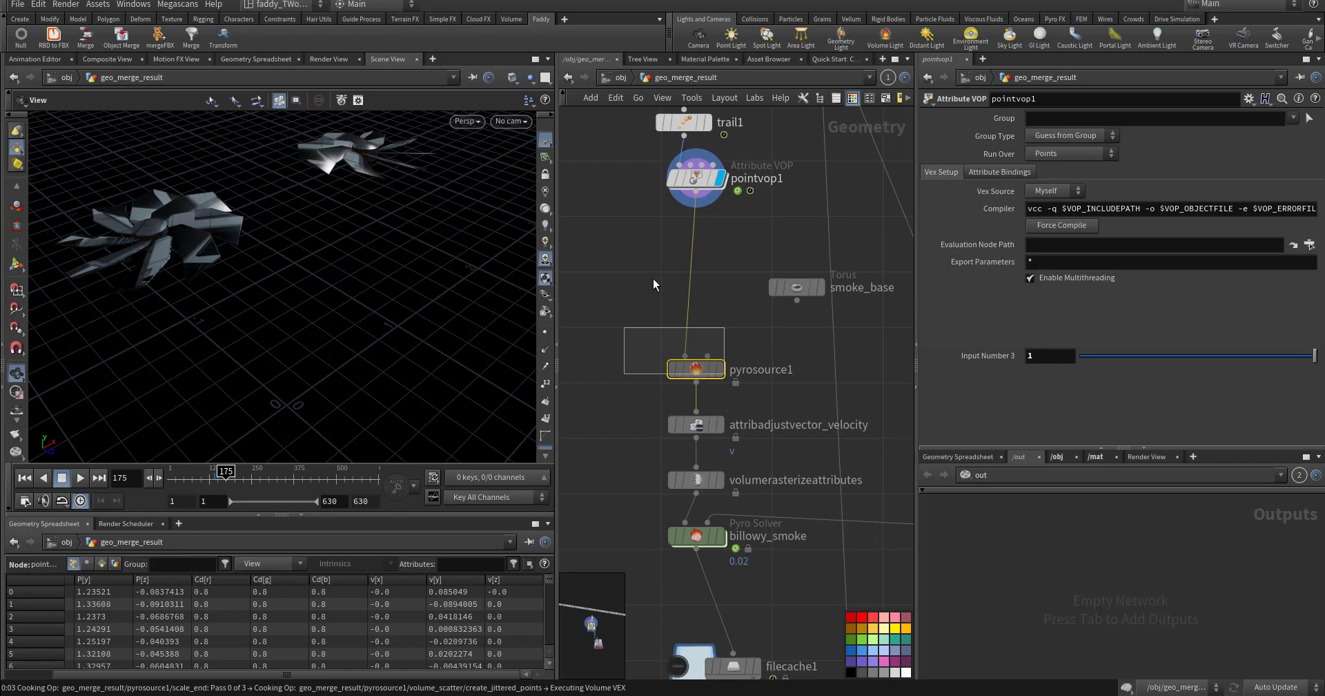
{"action": "key", "text": "ctrl+Up"}
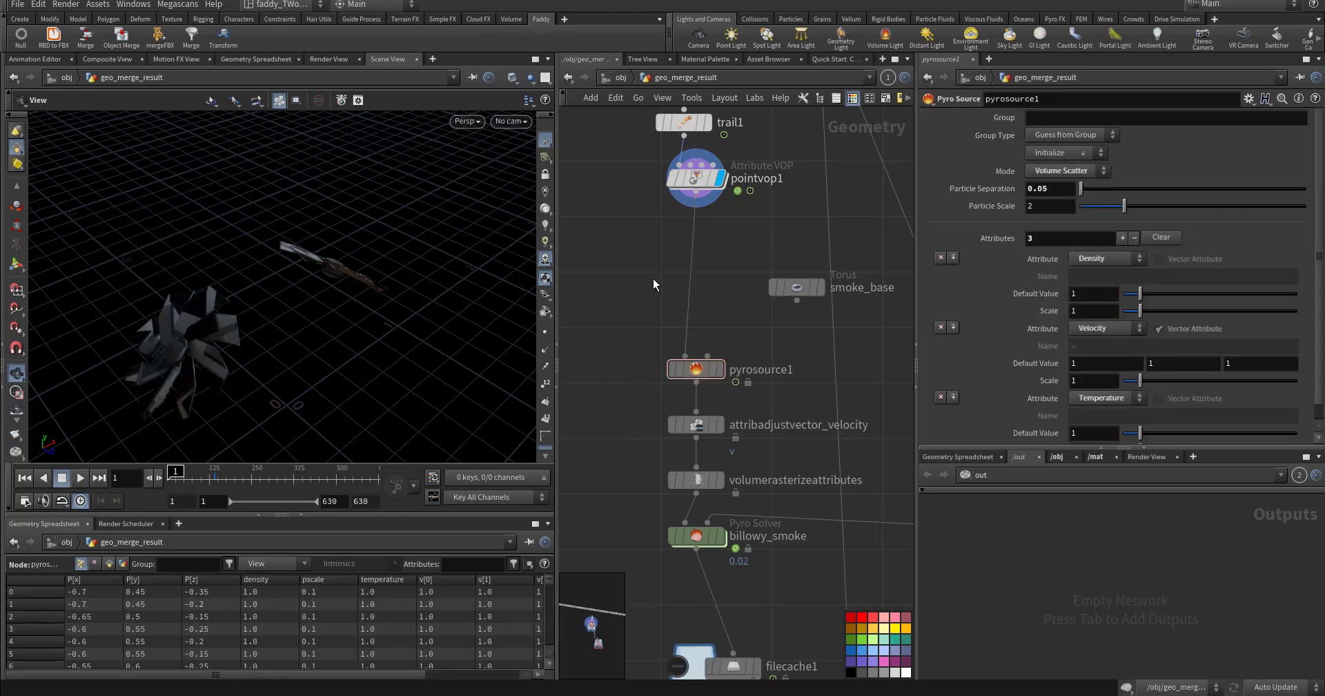
{"action": "left_click", "coordinate": [720, 368]}
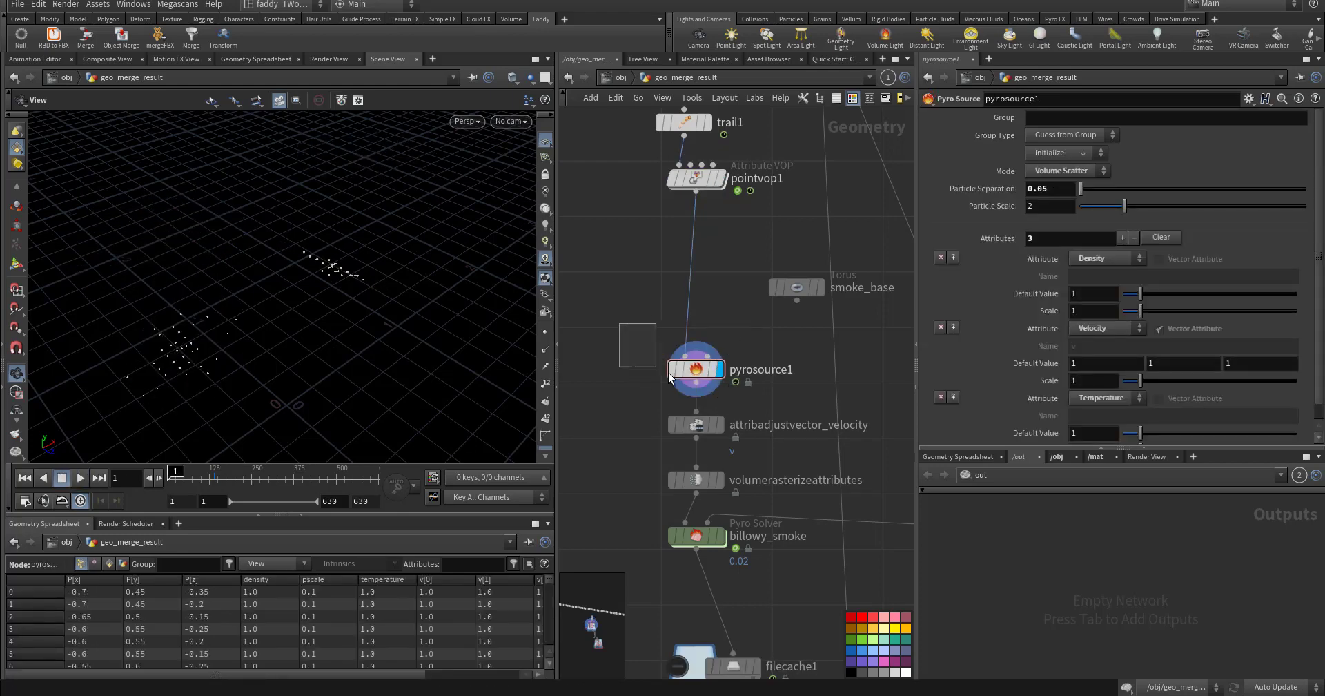
{"action": "left_click_drag", "start_coordinate": [323, 337], "coordinate": [375, 305]}
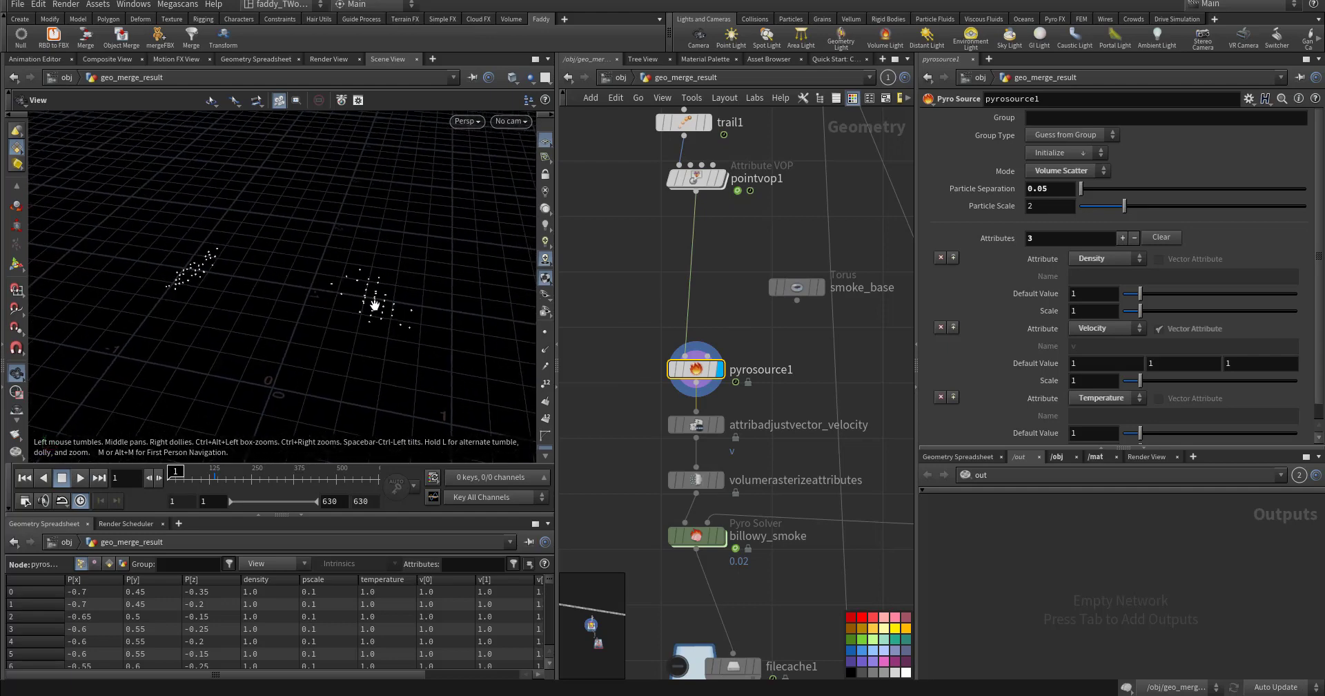
{"action": "middle_click_drag", "start_coordinate": [673, 416], "coordinate": [681, 341]}
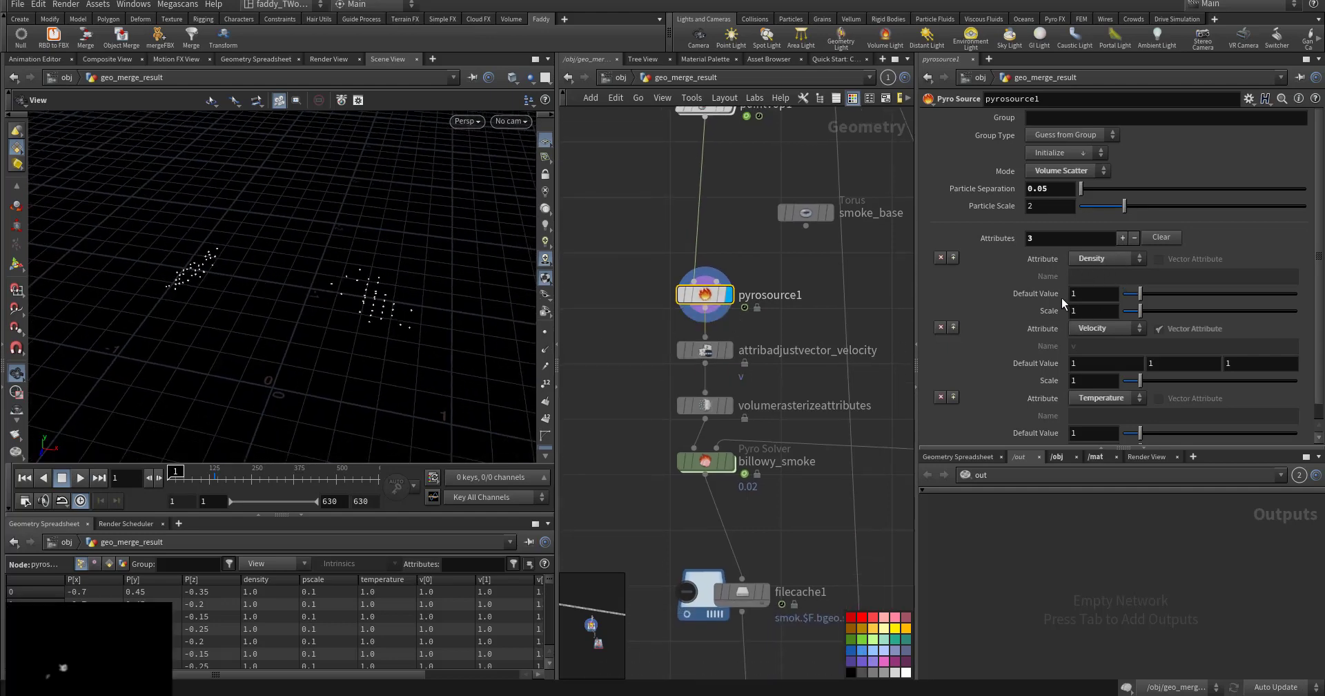
{"action": "scroll", "coordinate": [1088, 337], "scroll_direction": "down", "scroll_amount": 1}
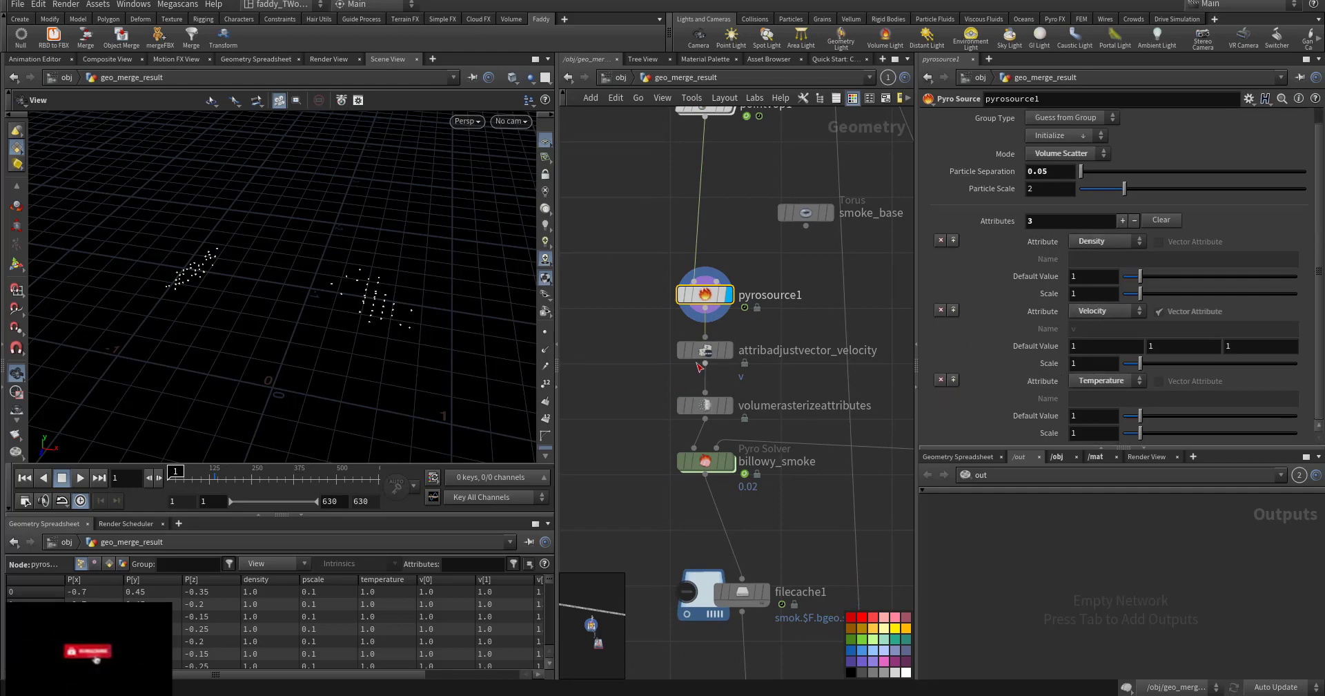
Step: Check the attribadjustvector_velocity parameters, display volumerasterizeattributes to preview its volumes in playback, and return to frame 1
{"action": "left_click", "coordinate": [736, 322]}
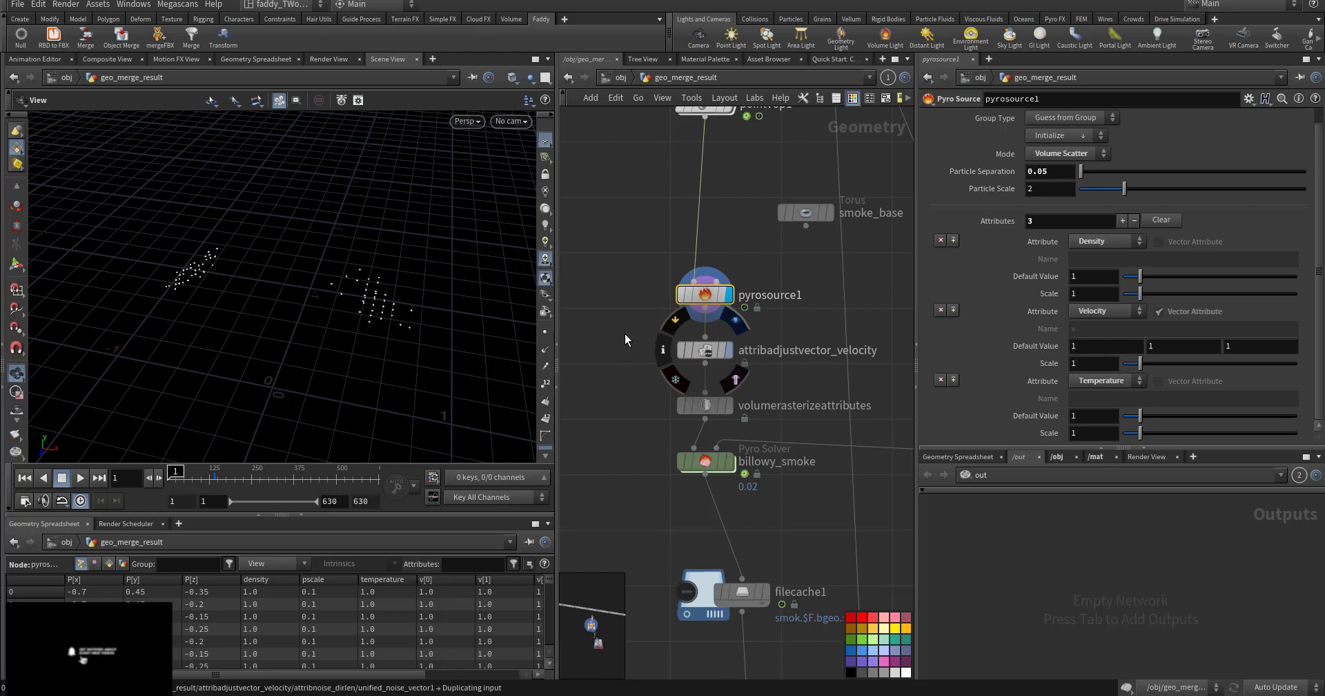
{"action": "left_click", "coordinate": [698, 356]}
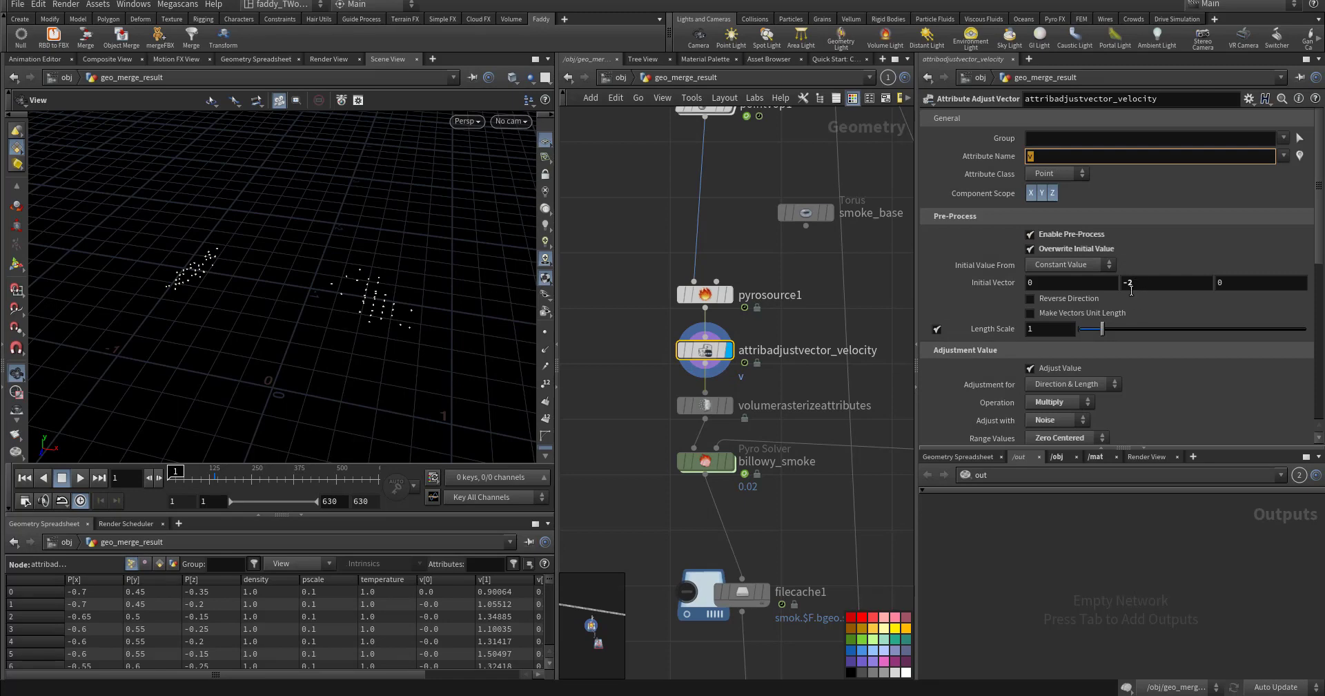
{"action": "middle_click_drag", "start_coordinate": [723, 405], "coordinate": [712, 349]}
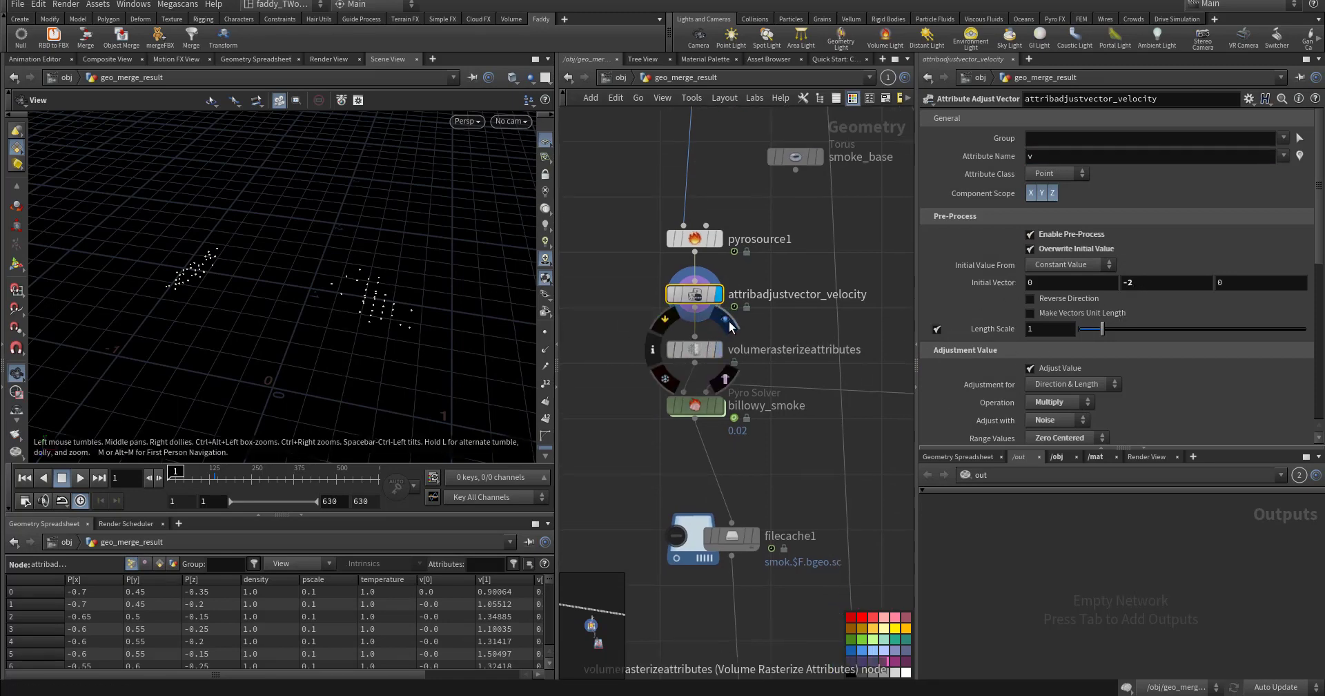
{"action": "left_click", "coordinate": [718, 349]}
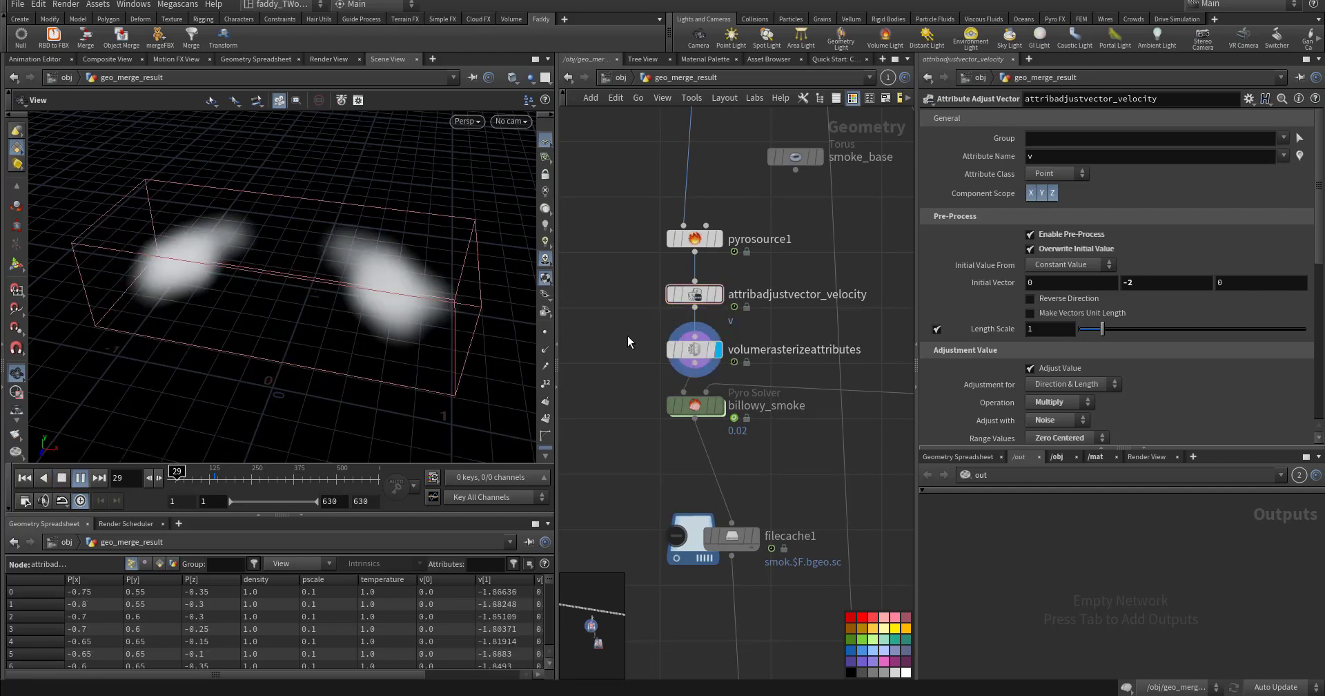
{"action": "key", "text": "ctrl+Up"}
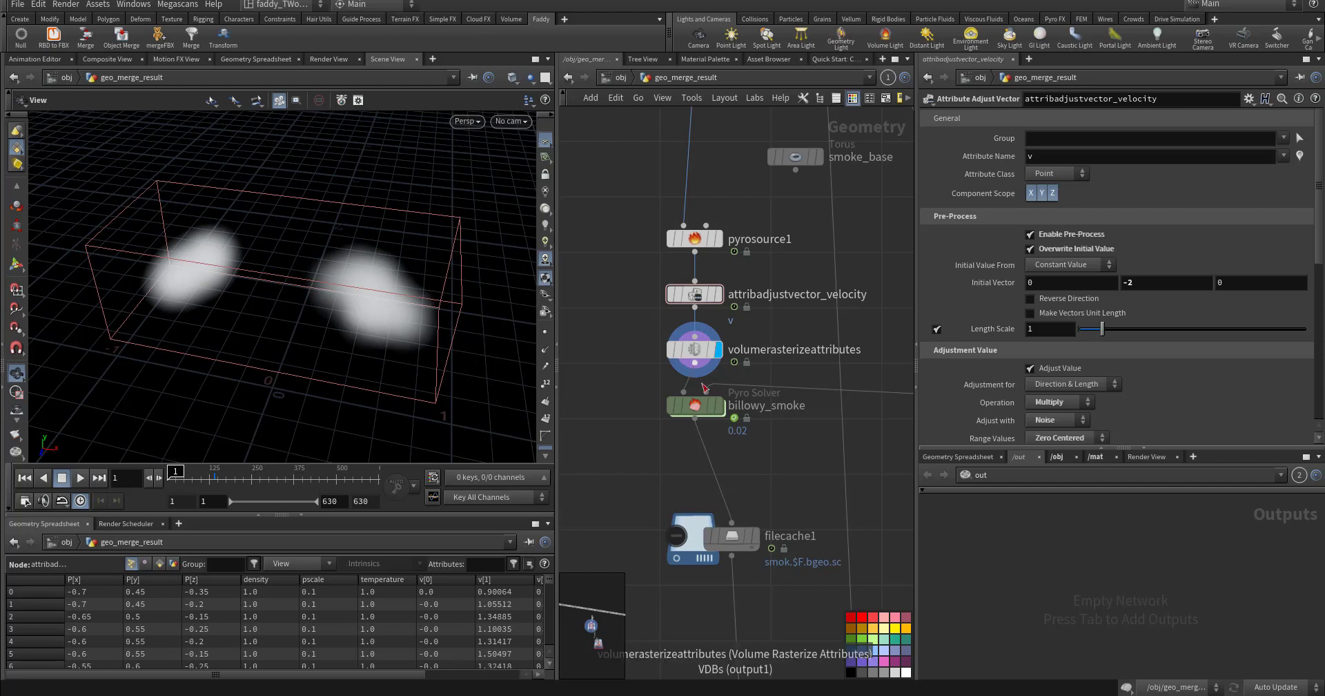
Step: Display and select the billowy_smoke pyro solver to check its start frame and shape settings
{"action": "mouse_move", "coordinate": [632, 383]}
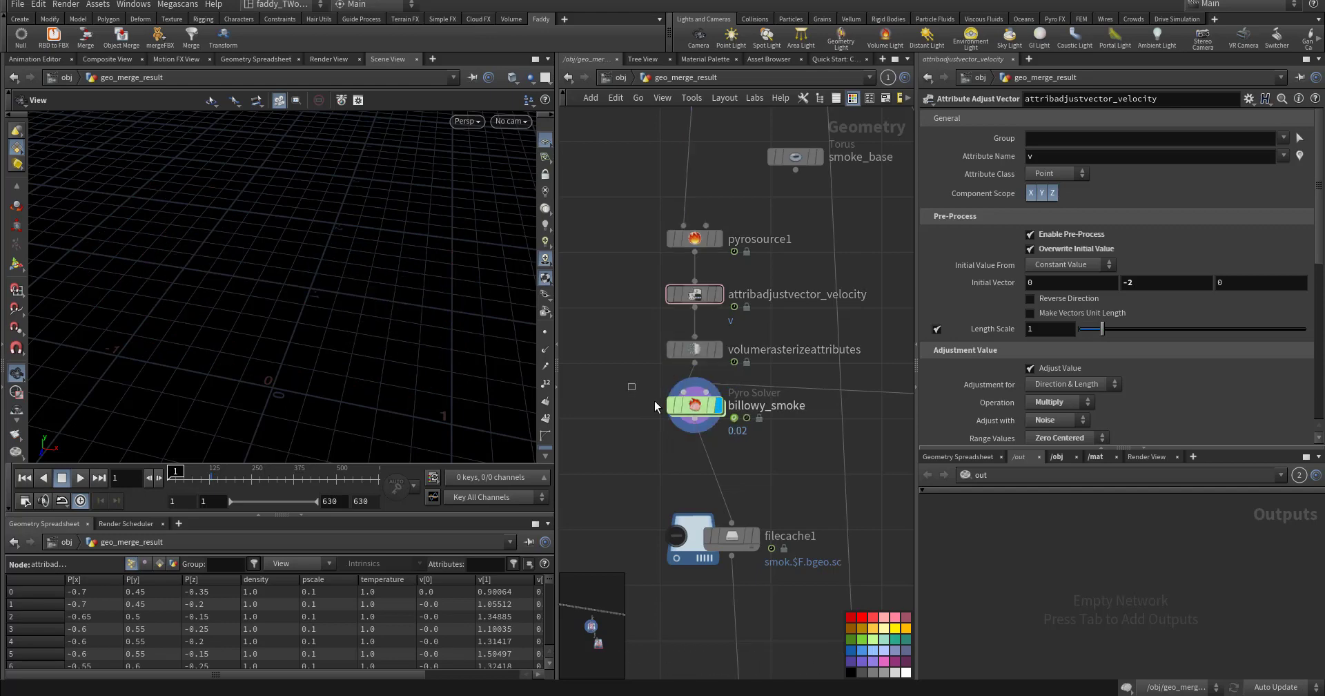
{"action": "left_click", "coordinate": [693, 405]}
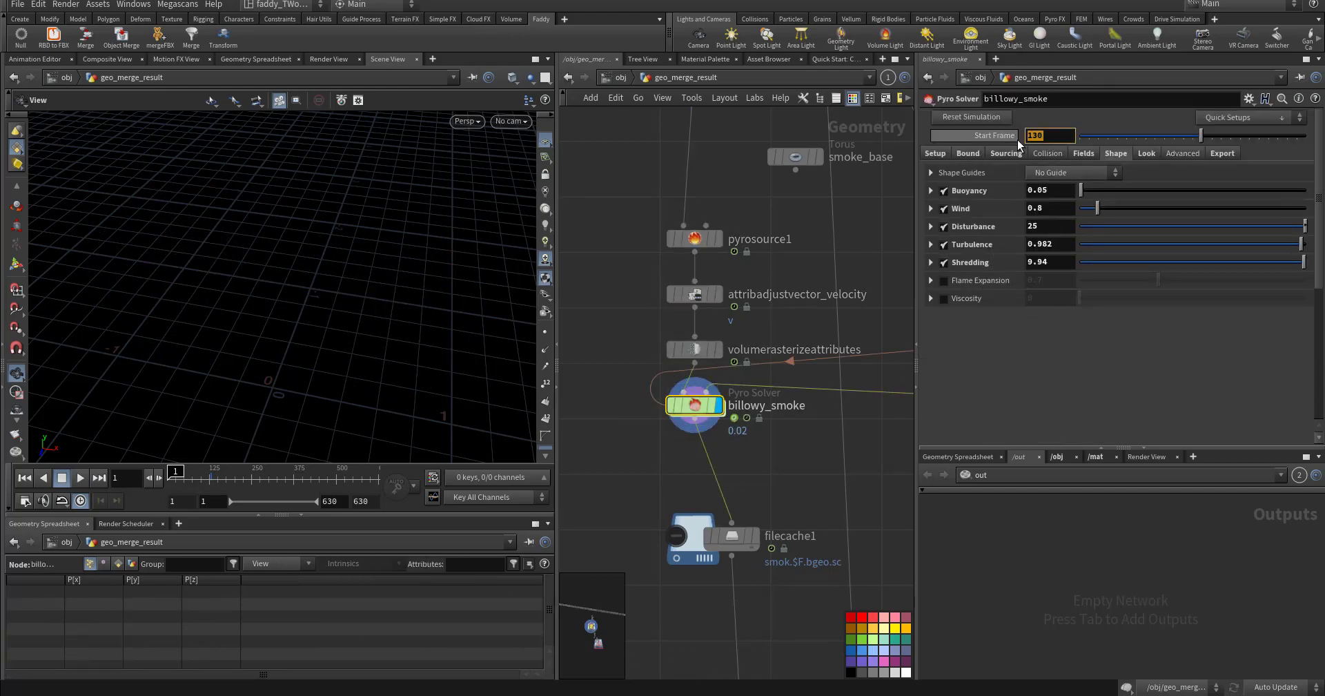
{"action": "middle_click_drag", "start_coordinate": [668, 303], "coordinate": [706, 360]}
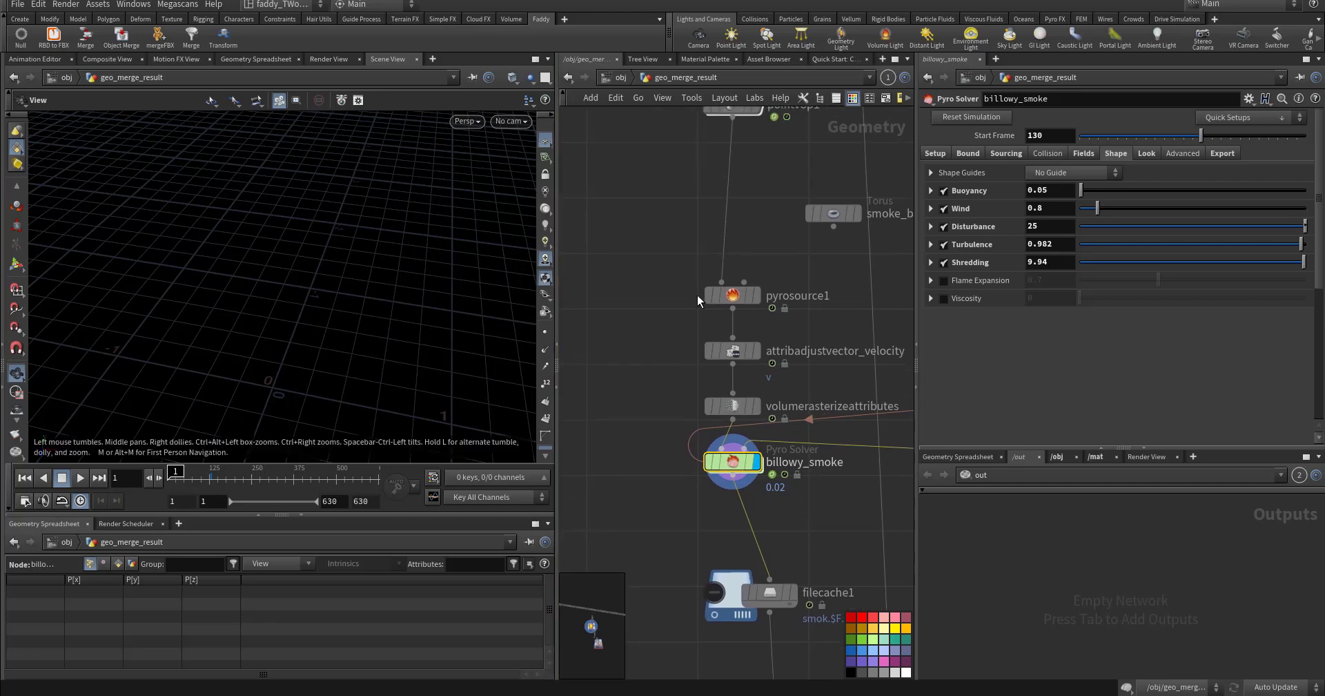
Step: Display pointvop1 again, jump to frame 99 and play on to frame 136 to see when the velocity vectors build up
{"action": "middle_click_drag", "start_coordinate": [654, 270], "coordinate": [672, 406]}
{"action": "mouse_move", "coordinate": [734, 424]}
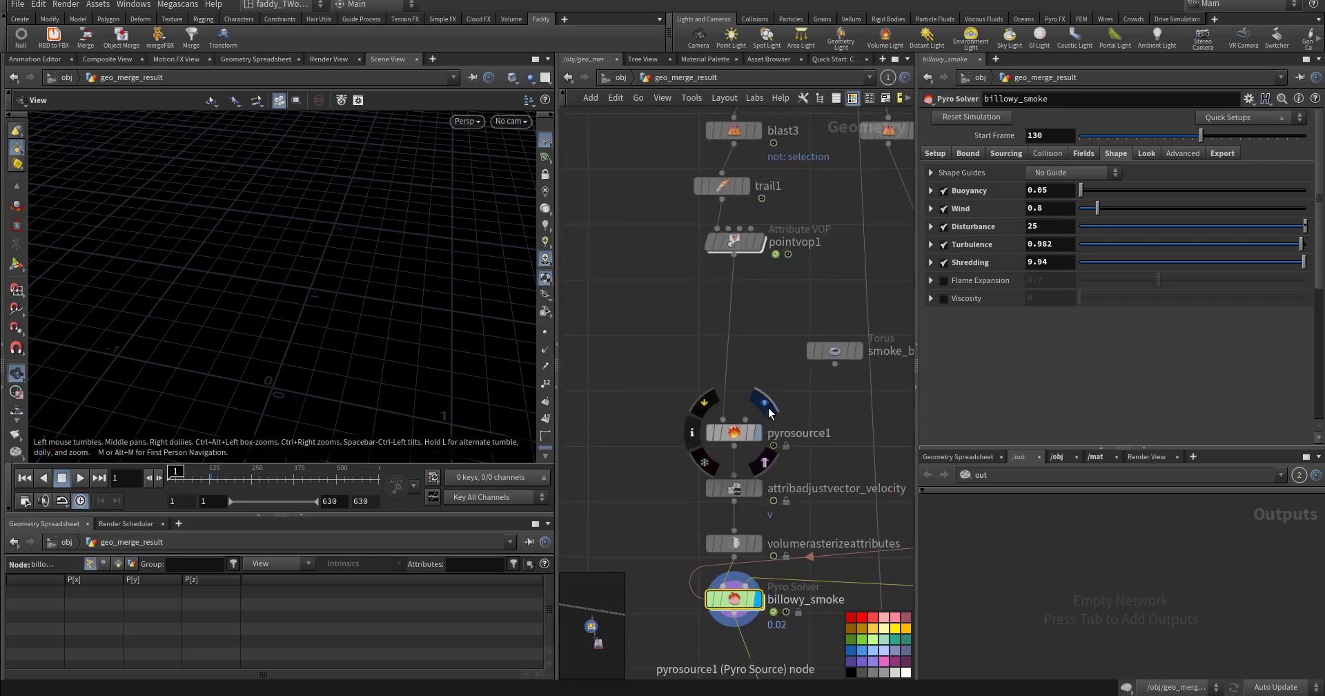
{"action": "left_click", "coordinate": [768, 411]}
{"action": "left_click", "coordinate": [759, 239]}
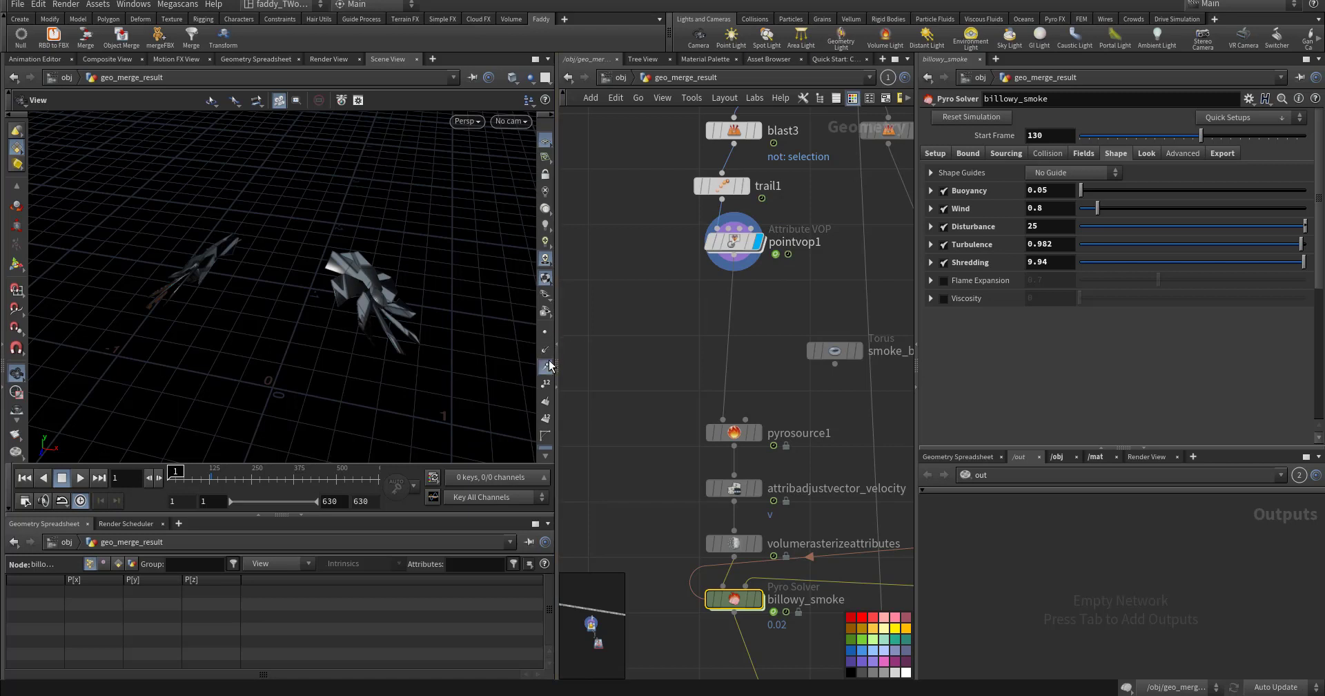
{"action": "left_click", "coordinate": [200, 479]}
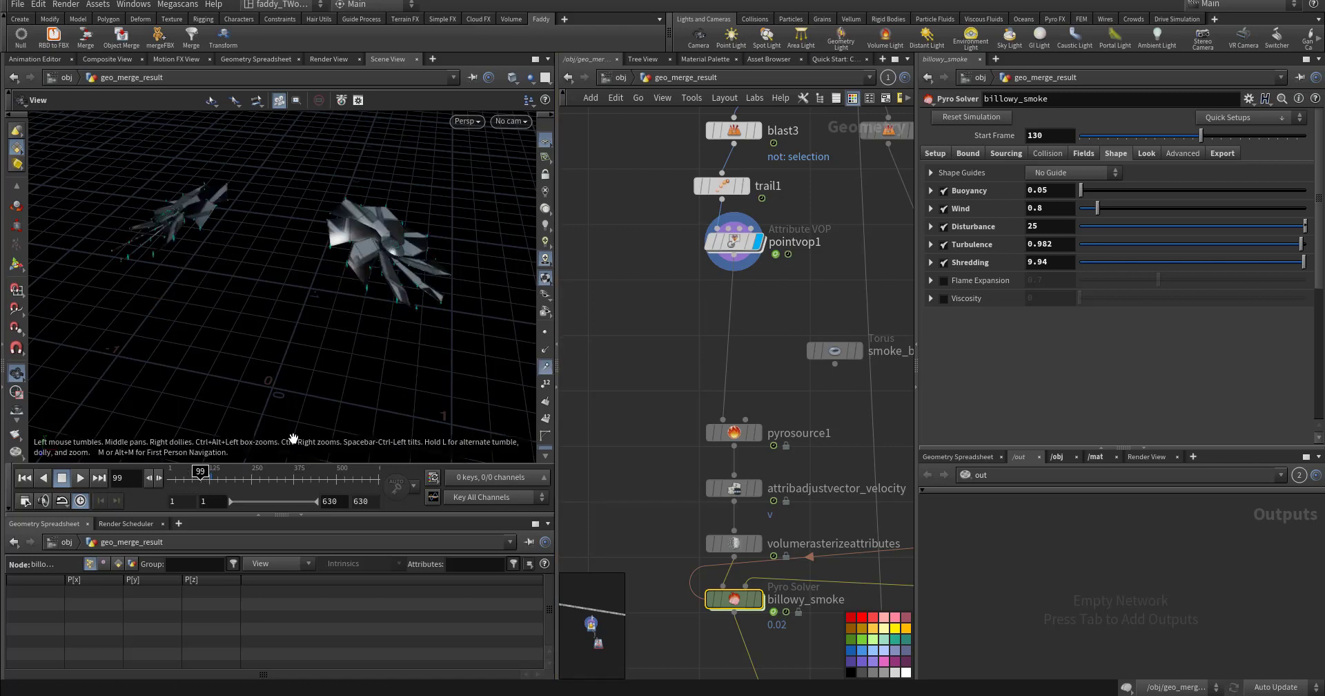
{"action": "key", "text": "Up"}
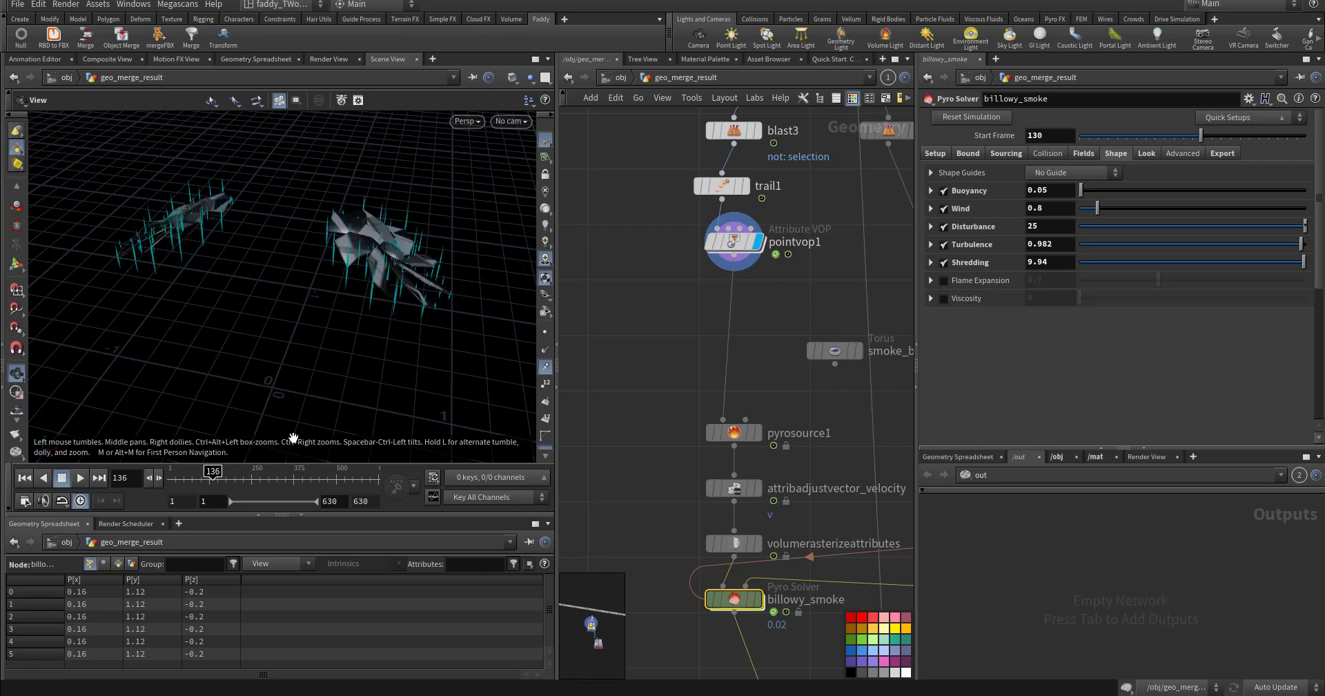
Step: Replay the pointvop1 velocity vectors on the fan blades from the first frame and return to frame 1
{"action": "key", "text": "ctrl+Up"}
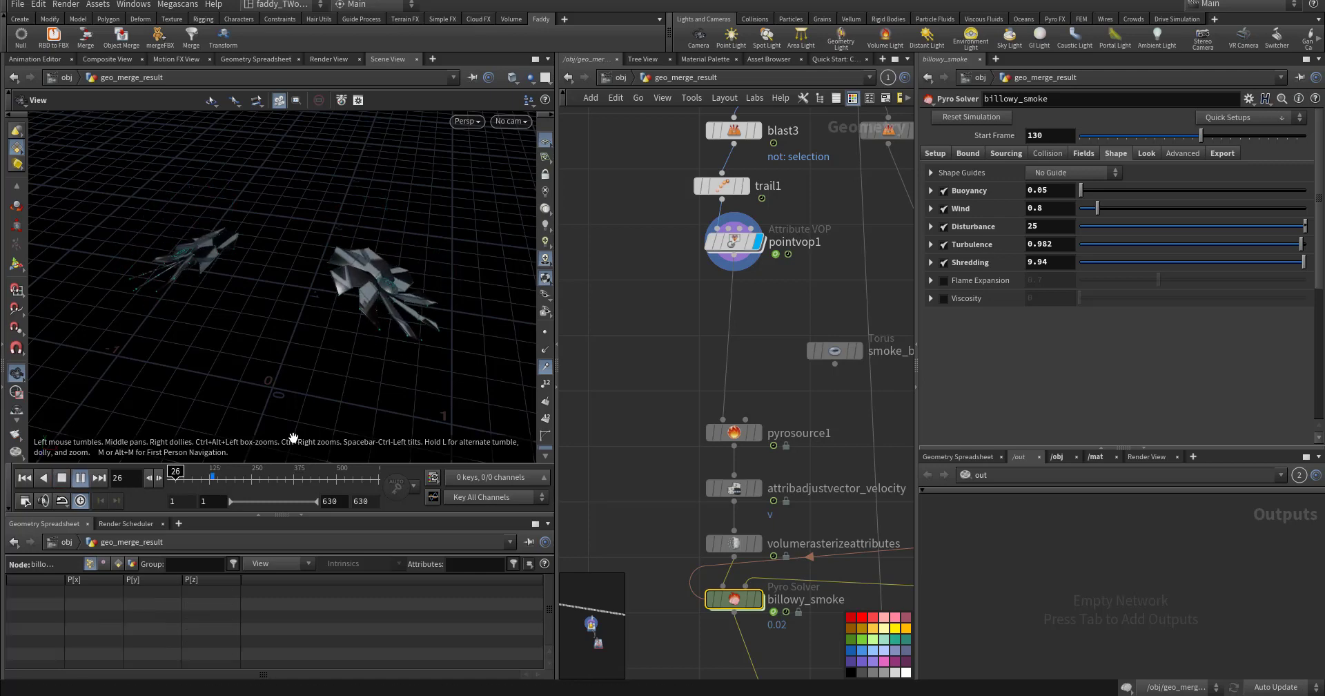
{"action": "key", "text": "ctrl+Up"}
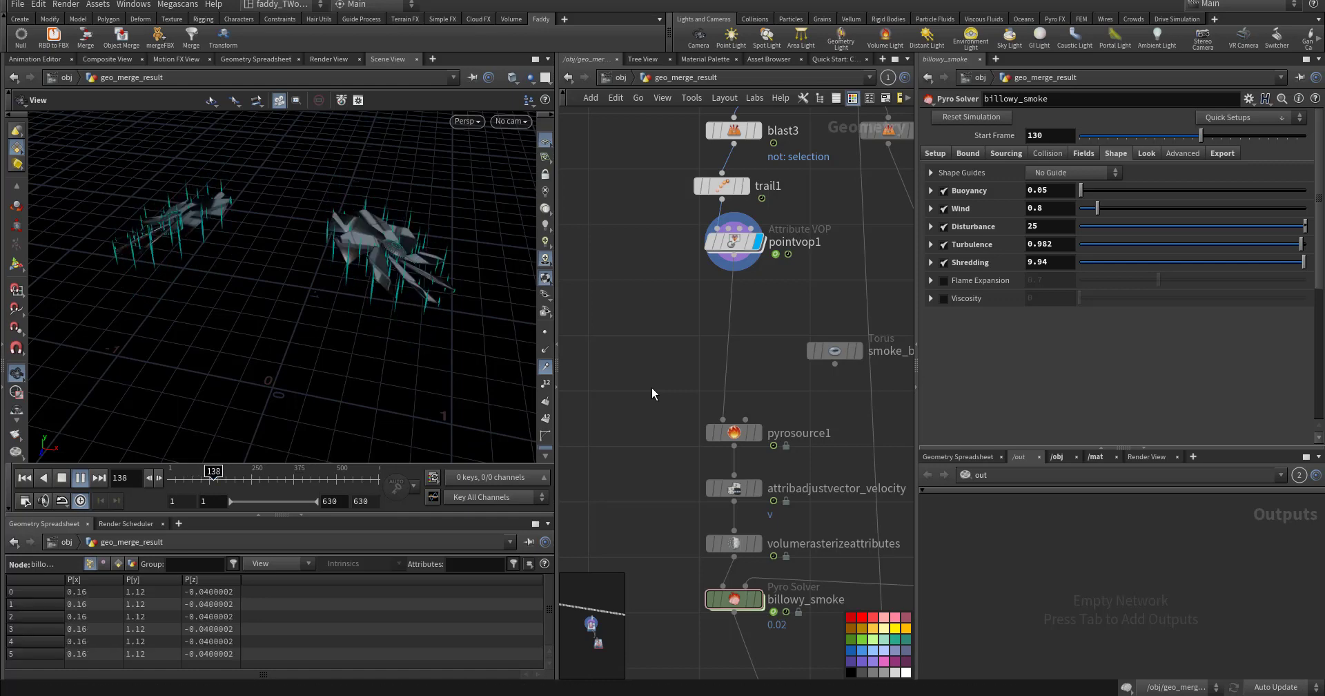
{"action": "key", "text": "ctrl+Up"}
Step: Display the billowy_smoke pyro solver and check its voxel size, simulation and boundary settings
{"action": "middle_click_drag", "start_coordinate": [679, 422], "coordinate": [659, 271]}
{"action": "mouse_move", "coordinate": [720, 445]}
{"action": "left_click", "coordinate": [745, 419]}
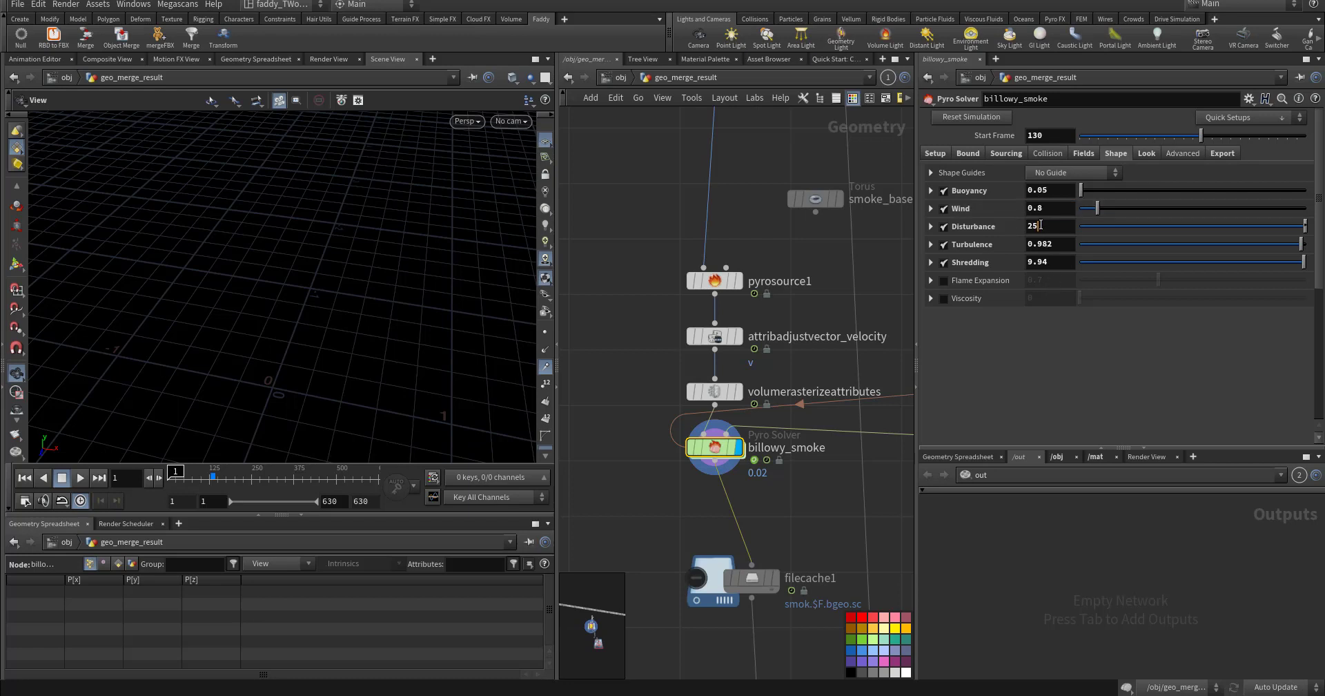
{"action": "key", "text": "Tab"}
{"action": "left_click", "coordinate": [936, 155]}
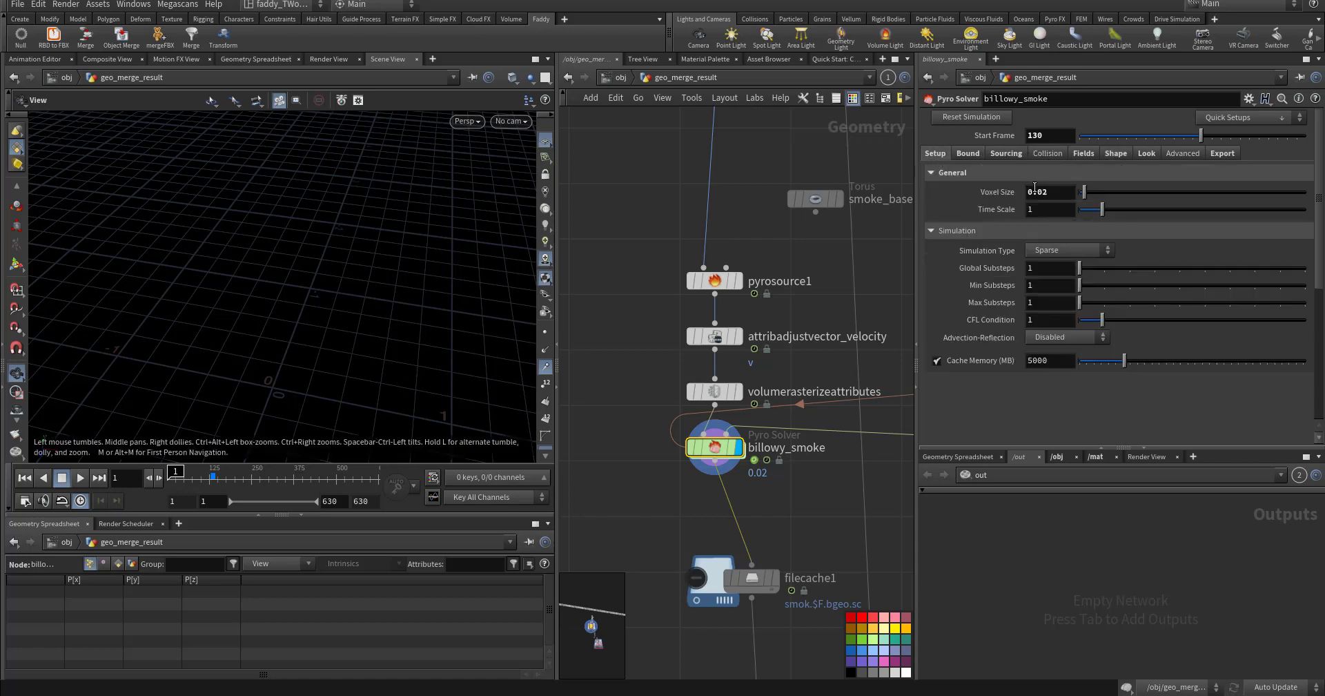
{"action": "left_click", "coordinate": [969, 153]}
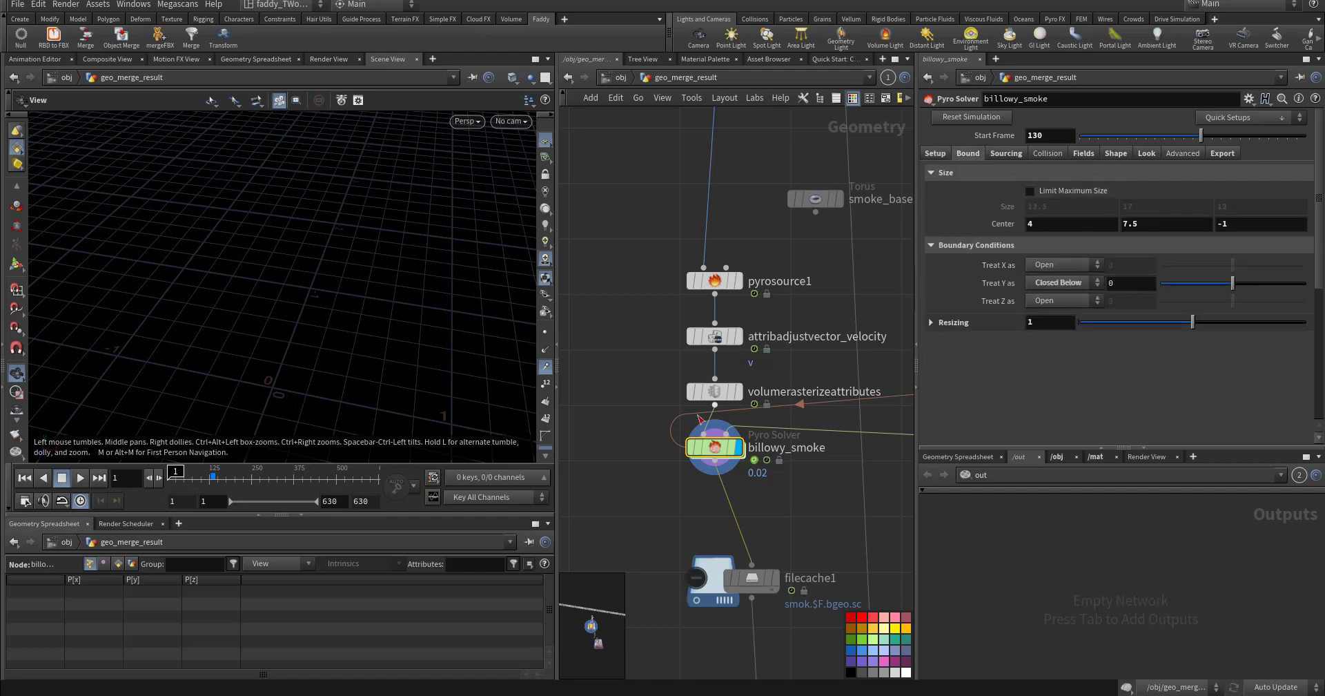
Step: Display filecache1 and play back the cached smoke while viewing it from different angles
{"action": "middle_click_drag", "start_coordinate": [649, 412], "coordinate": [645, 180]}
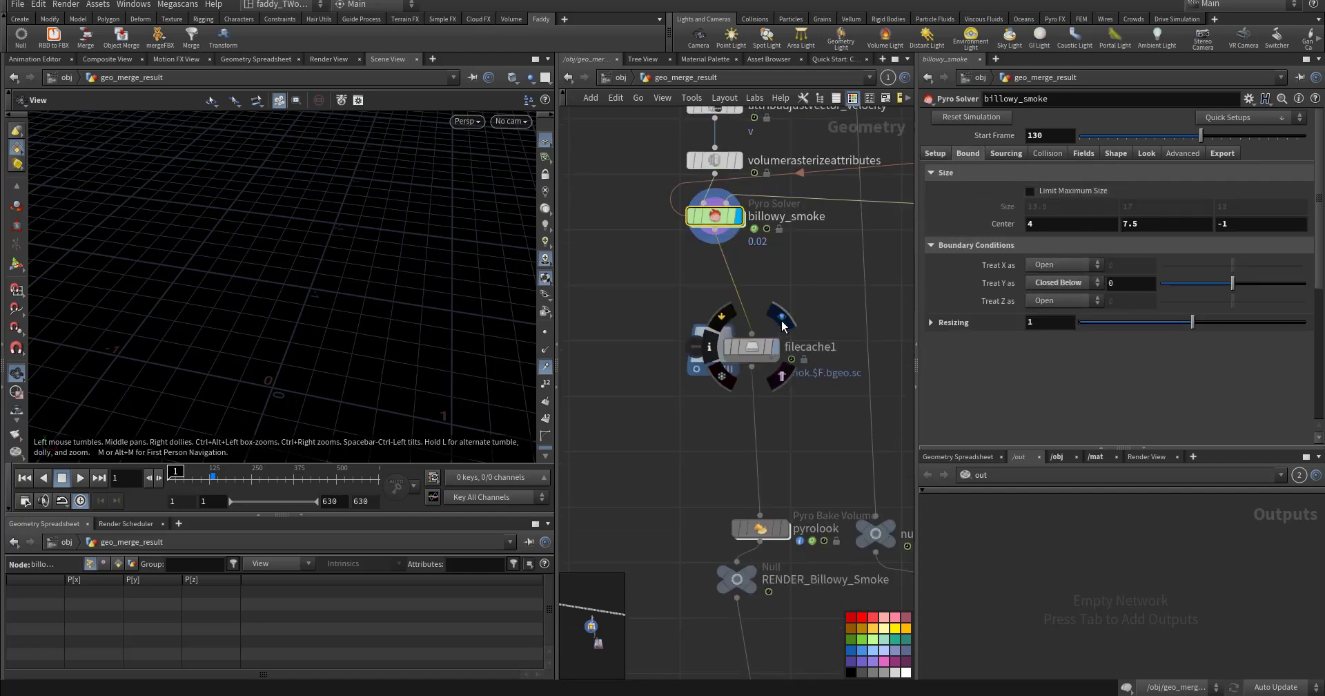
{"action": "left_click", "coordinate": [782, 323]}
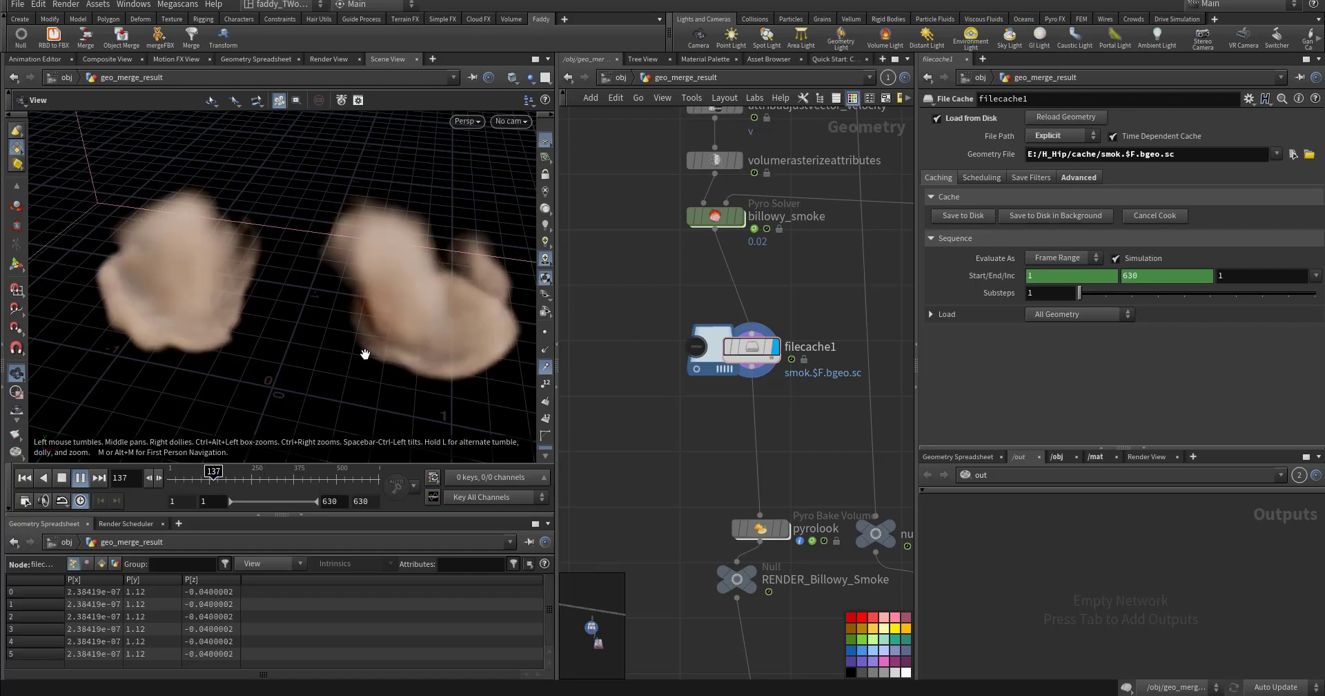
{"action": "left_click_drag", "start_coordinate": [293, 368], "coordinate": [288, 291]}
{"action": "right_click_drag", "start_coordinate": [259, 297], "coordinate": [339, 311]}
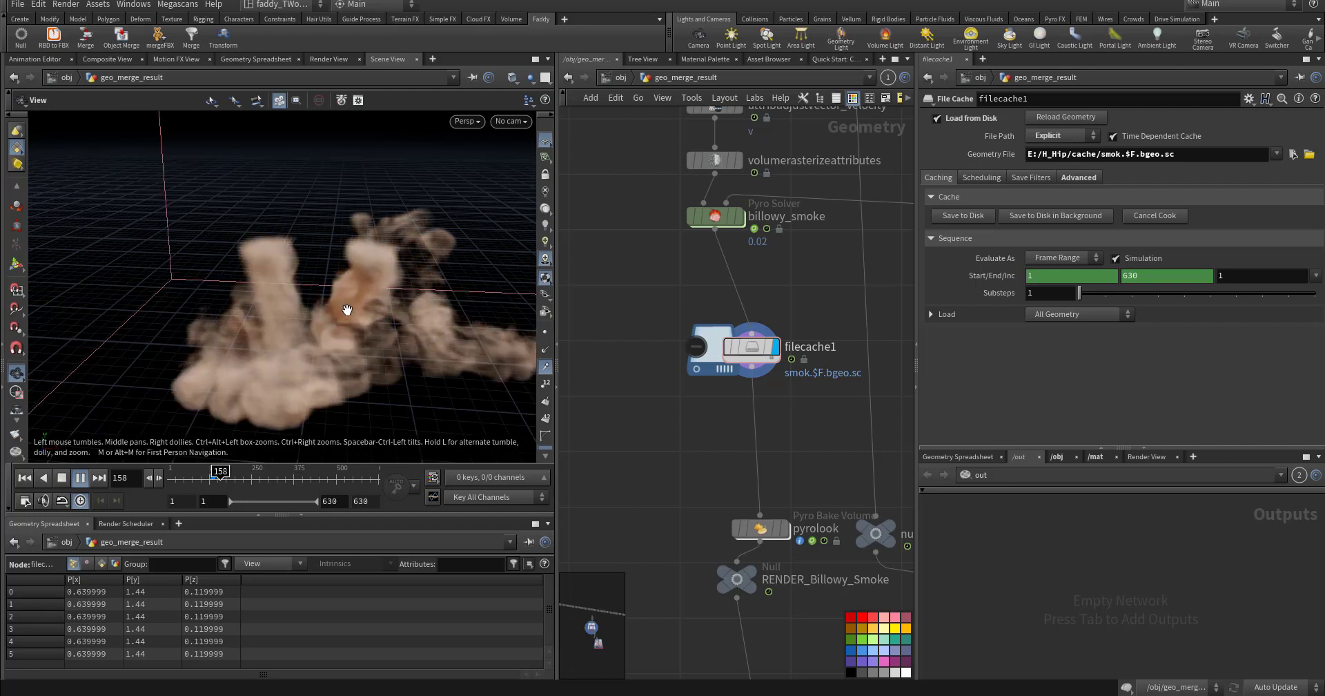
{"action": "left_click_drag", "start_coordinate": [347, 310], "coordinate": [434, 359]}
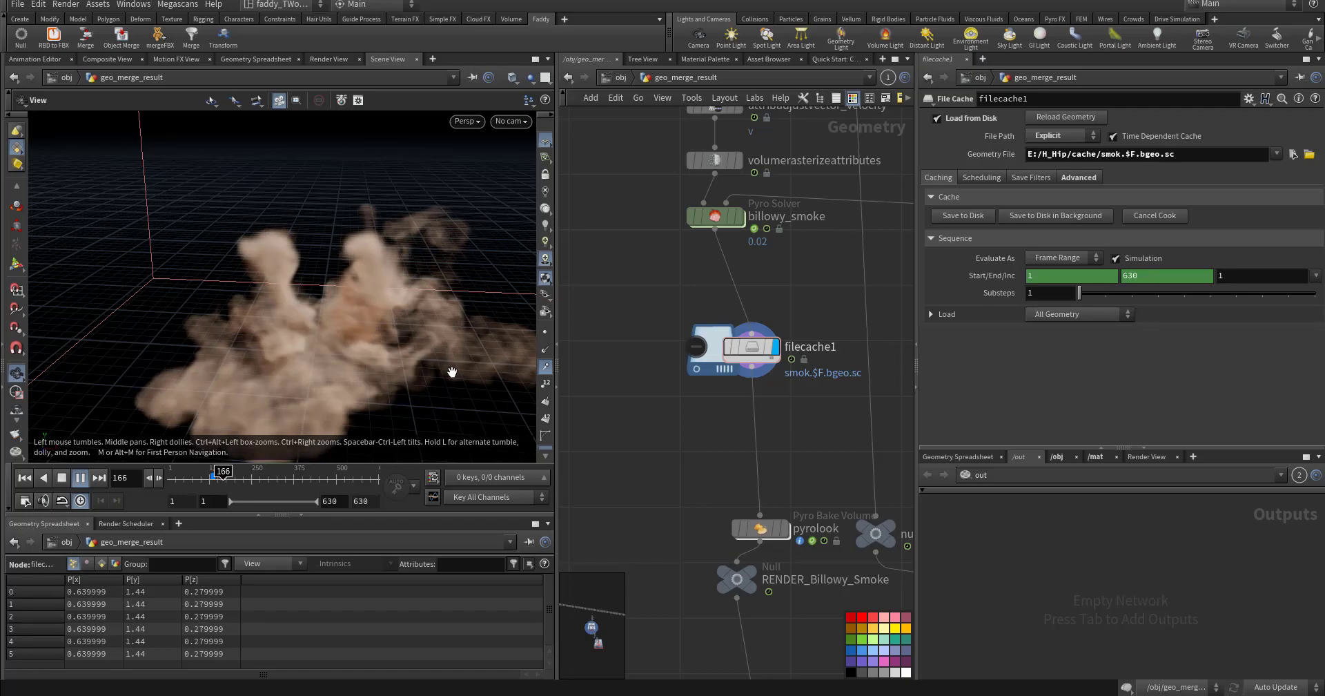
Step: Return to the scene and inspect the whole cached smoke volume of filecache1 at frame 219 from several angles
{"action": "key", "text": "alt+Tab"}
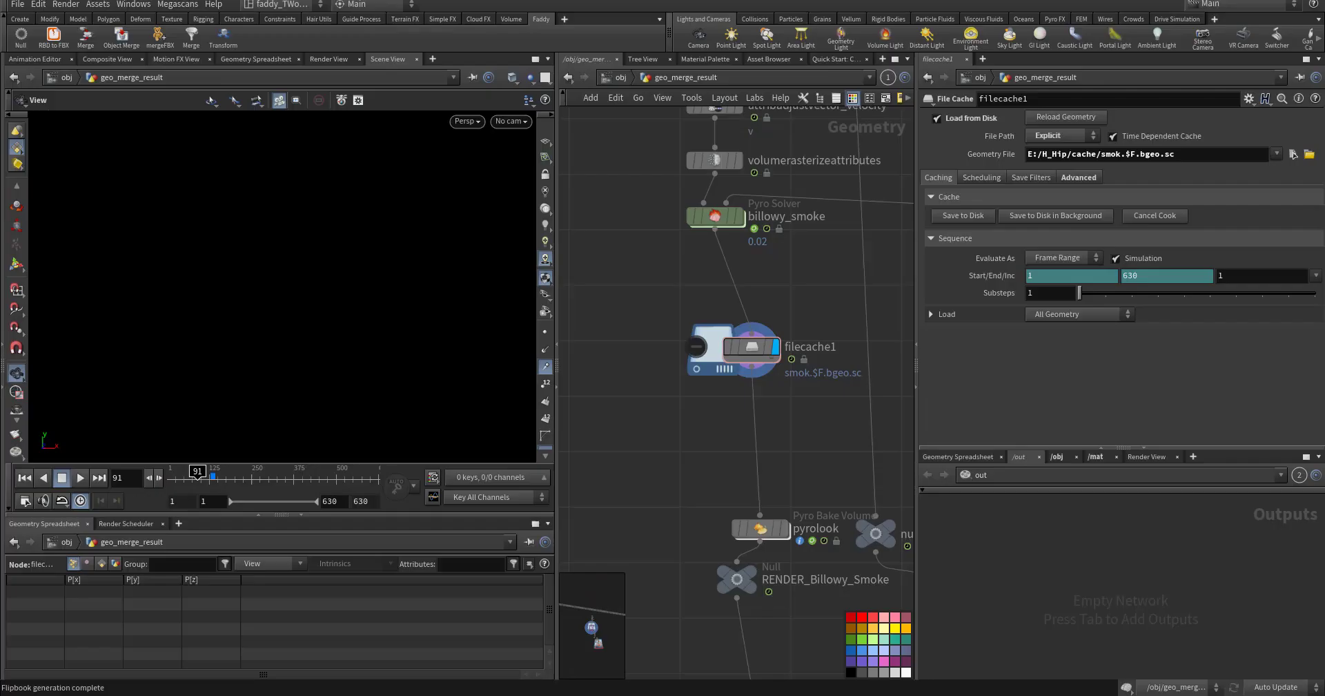
{"action": "middle_click_drag", "start_coordinate": [676, 478], "coordinate": [674, 435]}
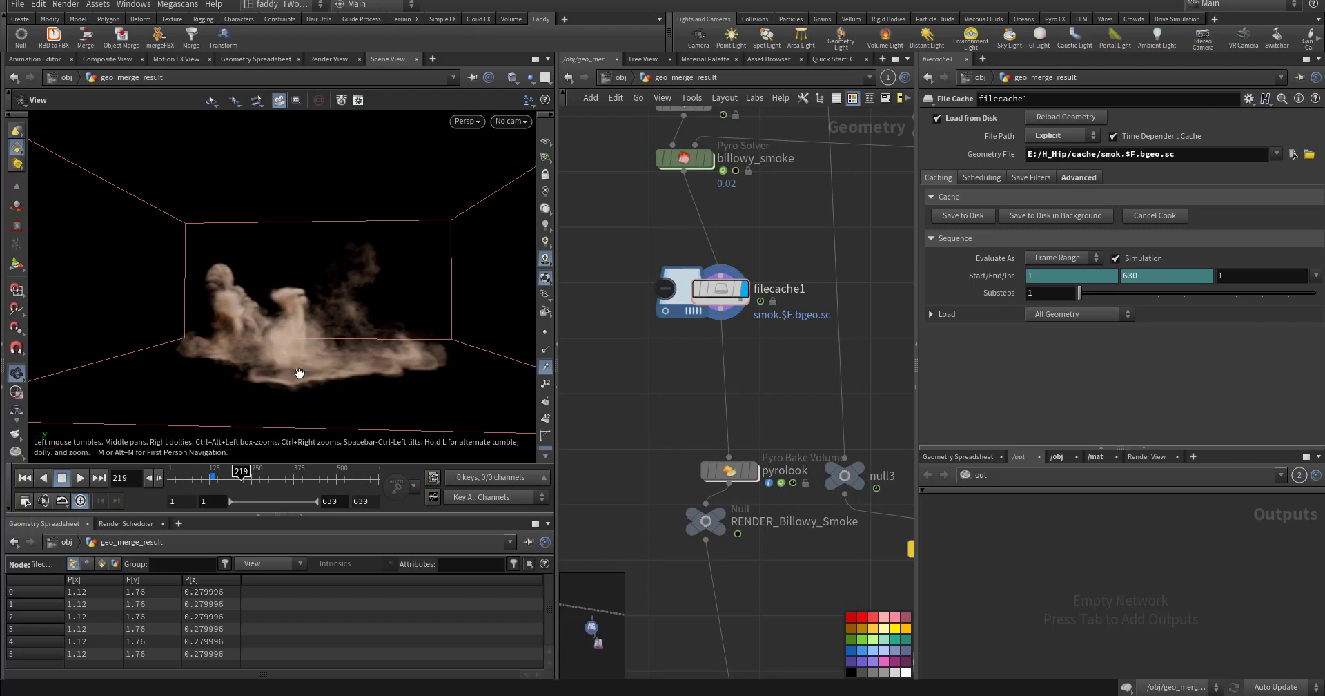
{"action": "left_click_drag", "start_coordinate": [299, 373], "coordinate": [288, 338]}
{"action": "scroll", "coordinate": [232, 367], "scroll_direction": "down", "scroll_amount": 1}
{"action": "key", "text": "space+g"}
{"action": "scroll", "coordinate": [288, 337], "scroll_direction": "down", "scroll_amount": 1}
{"action": "scroll", "coordinate": [288, 338], "scroll_direction": "up", "scroll_amount": 3}
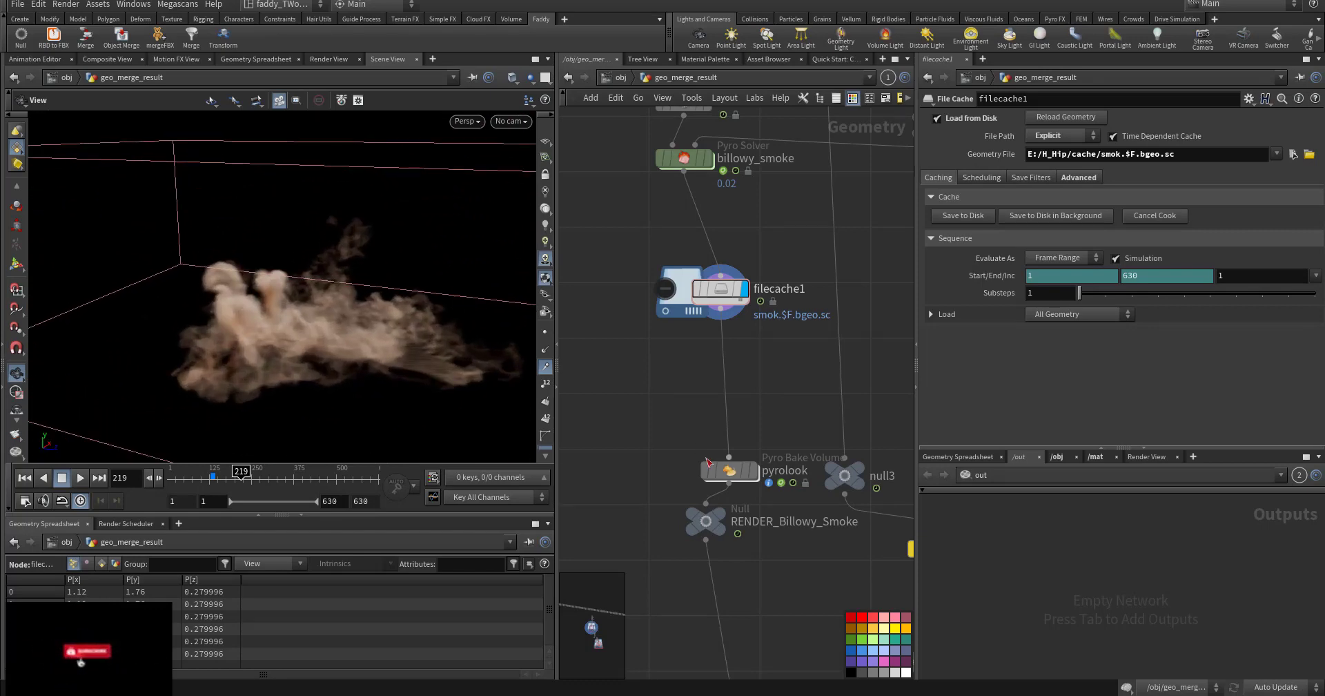
Step: Display and select pyrolook to check its density scale, smoke color ramp and shaded smoke from several sides
{"action": "mouse_move", "coordinate": [764, 470]}
{"action": "left_click", "coordinate": [760, 441]}
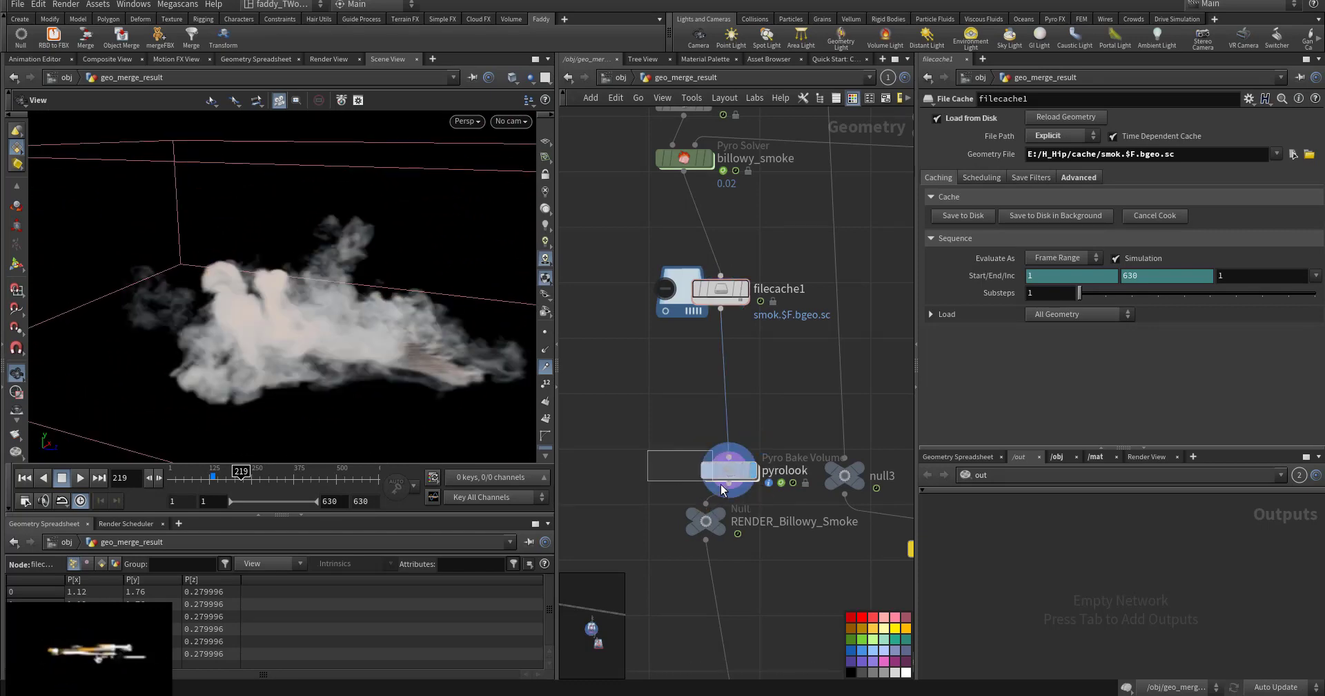
{"action": "left_click_drag", "start_coordinate": [606, 445], "coordinate": [606, 444]}
{"action": "left_click_drag", "start_coordinate": [404, 357], "coordinate": [228, 307]}
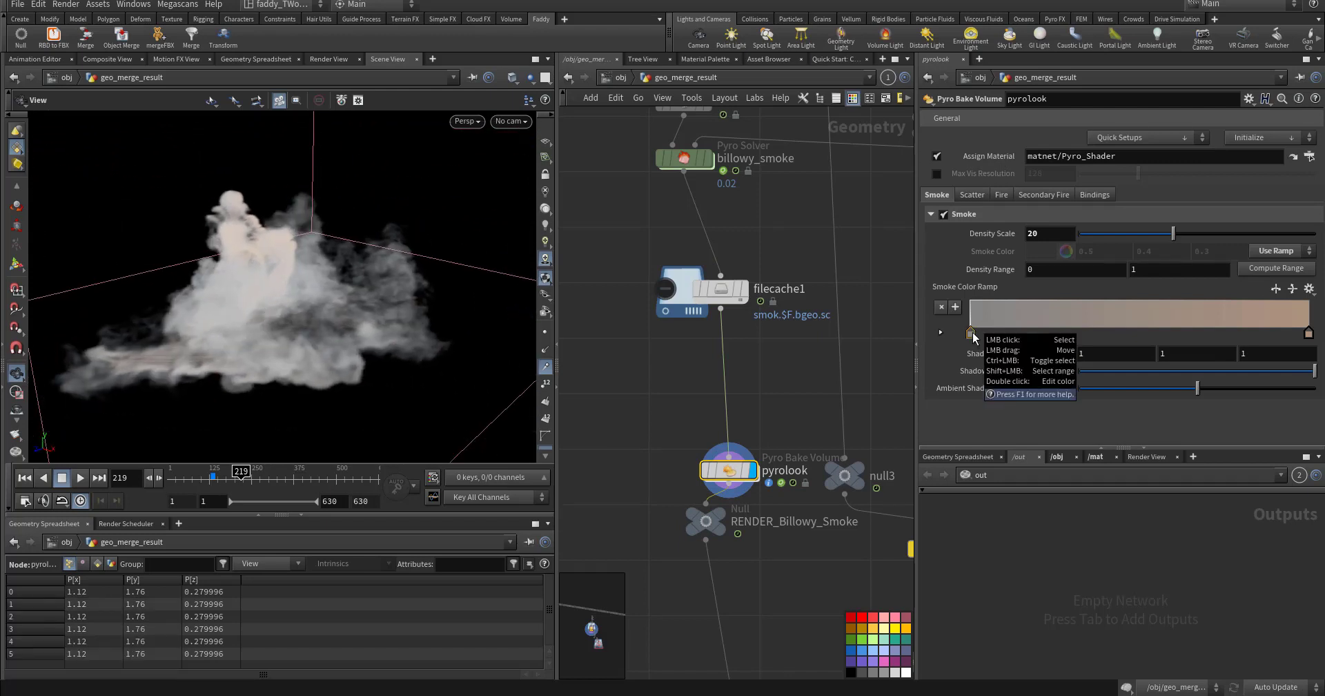
{"action": "left_click_drag", "start_coordinate": [325, 304], "coordinate": [354, 296]}
Step: Display the RENDER_Billowy_Smoke null and view its smoke from another angle
{"action": "middle_click_drag", "start_coordinate": [660, 382], "coordinate": [627, 296]}
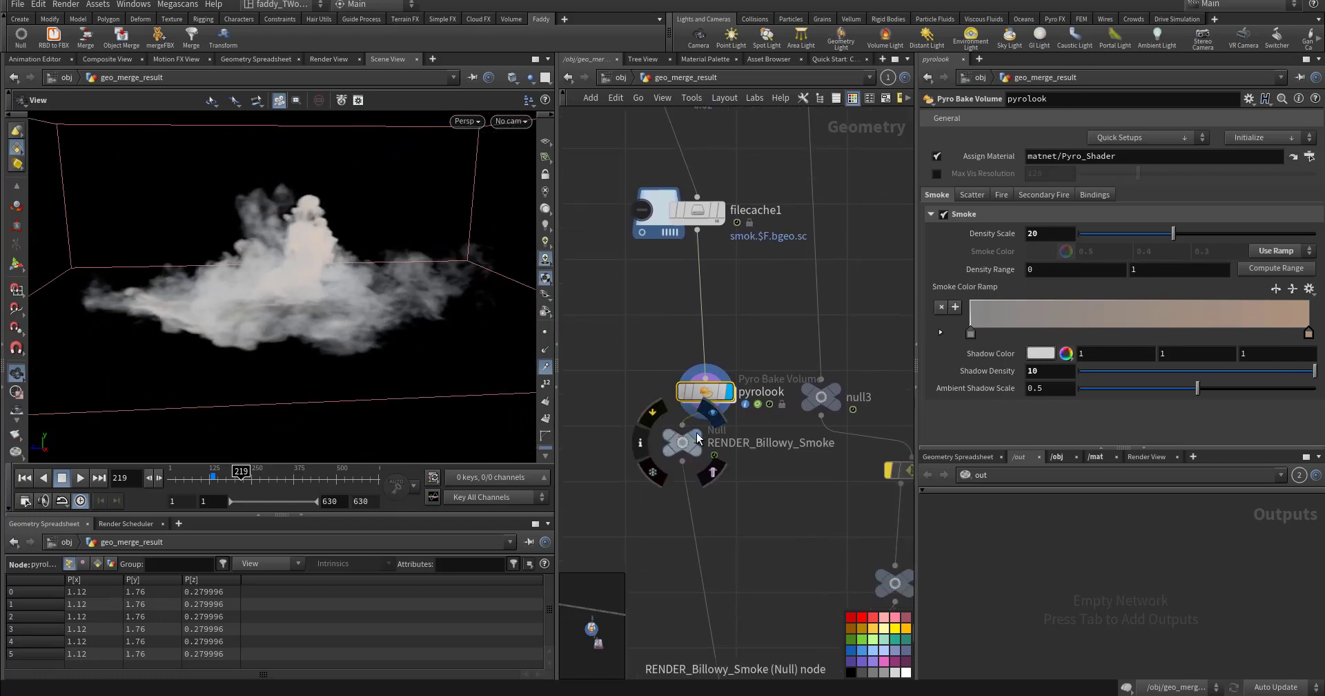
{"action": "middle_click_drag", "start_coordinate": [703, 476], "coordinate": [661, 456]}
{"action": "left_click_drag", "start_coordinate": [346, 299], "coordinate": [531, 386]}
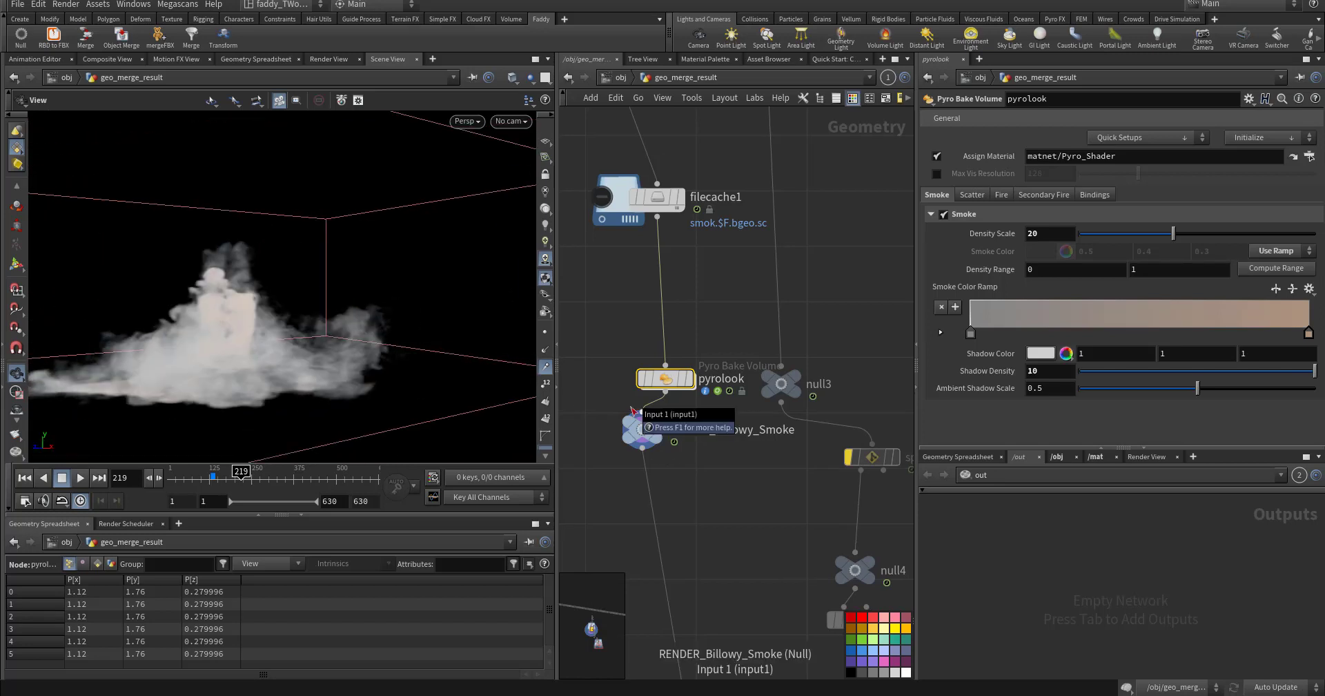
Step: Display and select null3 to inspect the drone geometry at frame 219
{"action": "middle_click_drag", "start_coordinate": [794, 383], "coordinate": [752, 452]}
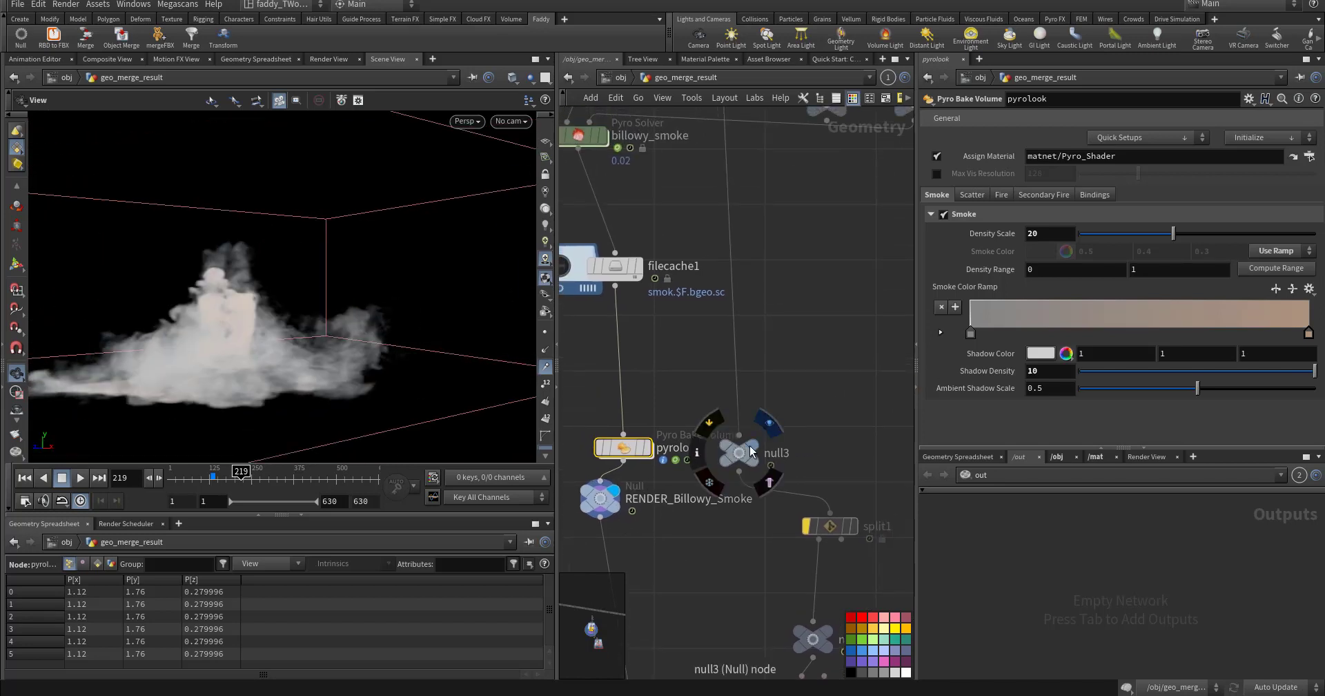
{"action": "left_click", "coordinate": [751, 446]}
{"action": "left_click", "coordinate": [739, 454]}
{"action": "left_click_drag", "start_coordinate": [309, 345], "coordinate": [378, 342]}
{"action": "right_click_drag", "start_coordinate": [379, 341], "coordinate": [389, 305]}
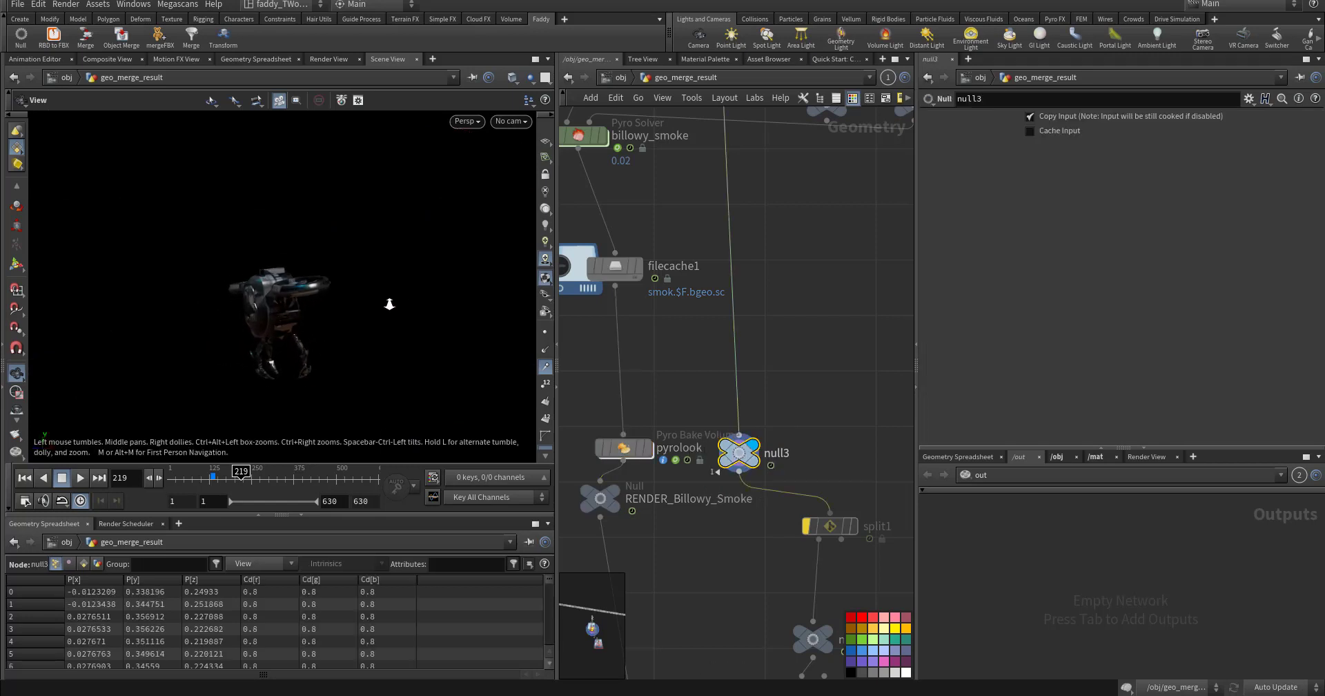
{"action": "left_click_drag", "start_coordinate": [390, 304], "coordinate": [373, 332]}
Step: Find collisionsource1 in the network, then display and select it to check its collision volume settings
{"action": "middle_click_drag", "start_coordinate": [727, 561], "coordinate": [617, 310]}
{"action": "middle_click_drag", "start_coordinate": [868, 478], "coordinate": [778, 379]}
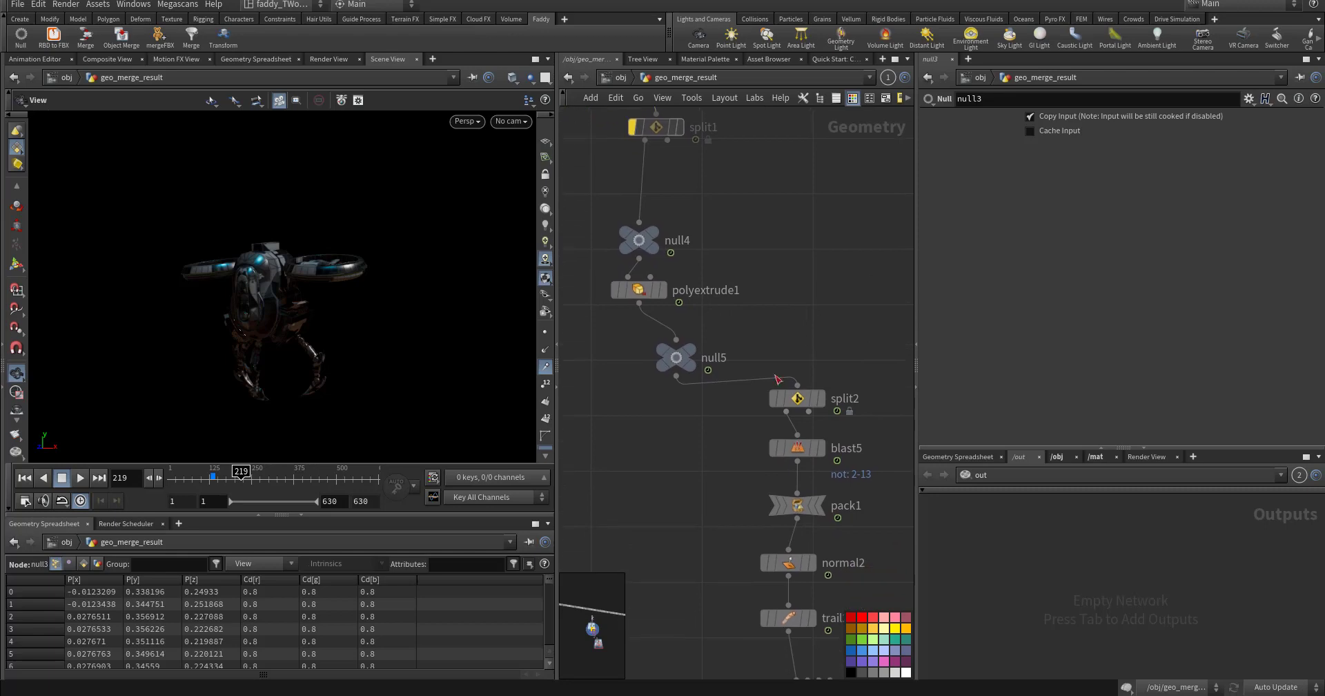
{"action": "middle_click_drag", "start_coordinate": [720, 482], "coordinate": [826, 538]}
{"action": "scroll", "coordinate": [686, 465], "scroll_direction": "down", "scroll_amount": 3}
{"action": "middle_click_drag", "start_coordinate": [668, 416], "coordinate": [731, 536]}
{"action": "middle_click_drag", "start_coordinate": [836, 318], "coordinate": [784, 529]}
{"action": "scroll", "coordinate": [802, 341], "scroll_direction": "up", "scroll_amount": 3}
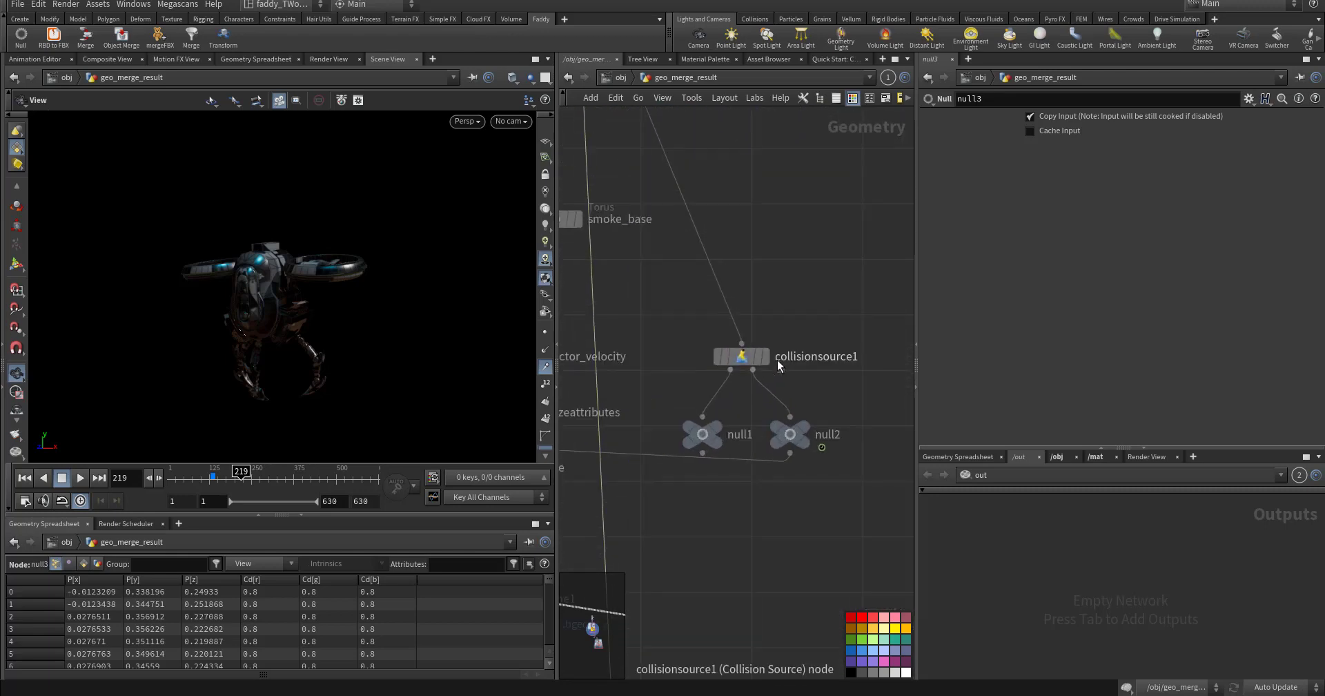
{"action": "middle_click_drag", "start_coordinate": [752, 302], "coordinate": [779, 321]}
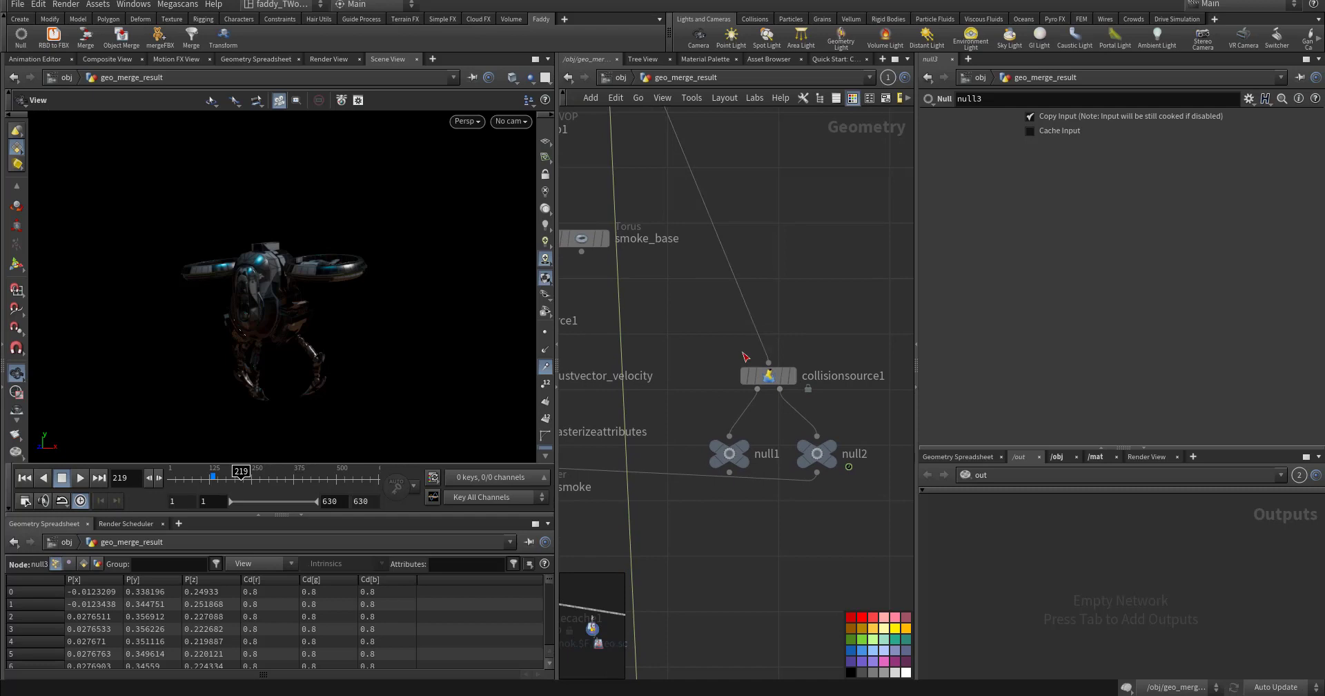
{"action": "left_click", "coordinate": [789, 379]}
{"action": "left_click", "coordinate": [764, 376]}
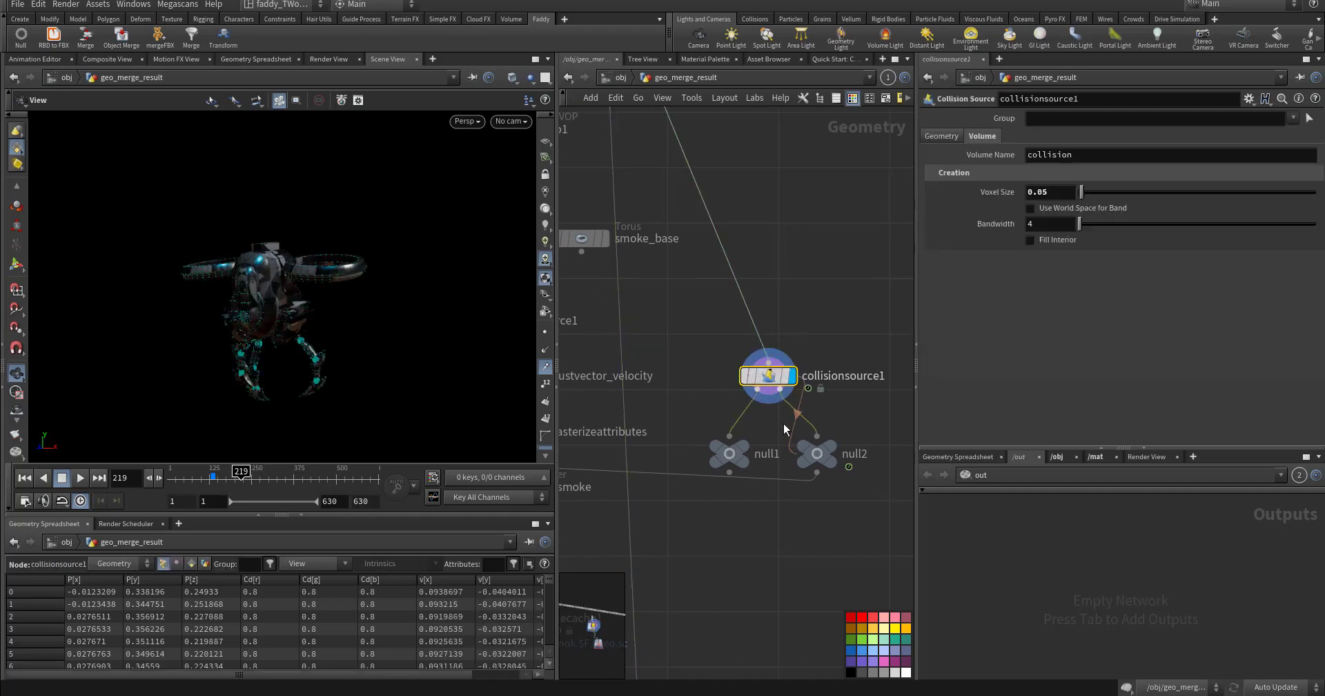
Step: Display and select null2 to inspect the drone's collision volume, scrubbing the timeline to frame 344
{"action": "middle_click_drag", "start_coordinate": [752, 397], "coordinate": [744, 373]}
{"action": "middle_click_drag", "start_coordinate": [763, 438], "coordinate": [739, 400]}
{"action": "left_click", "coordinate": [809, 414]}
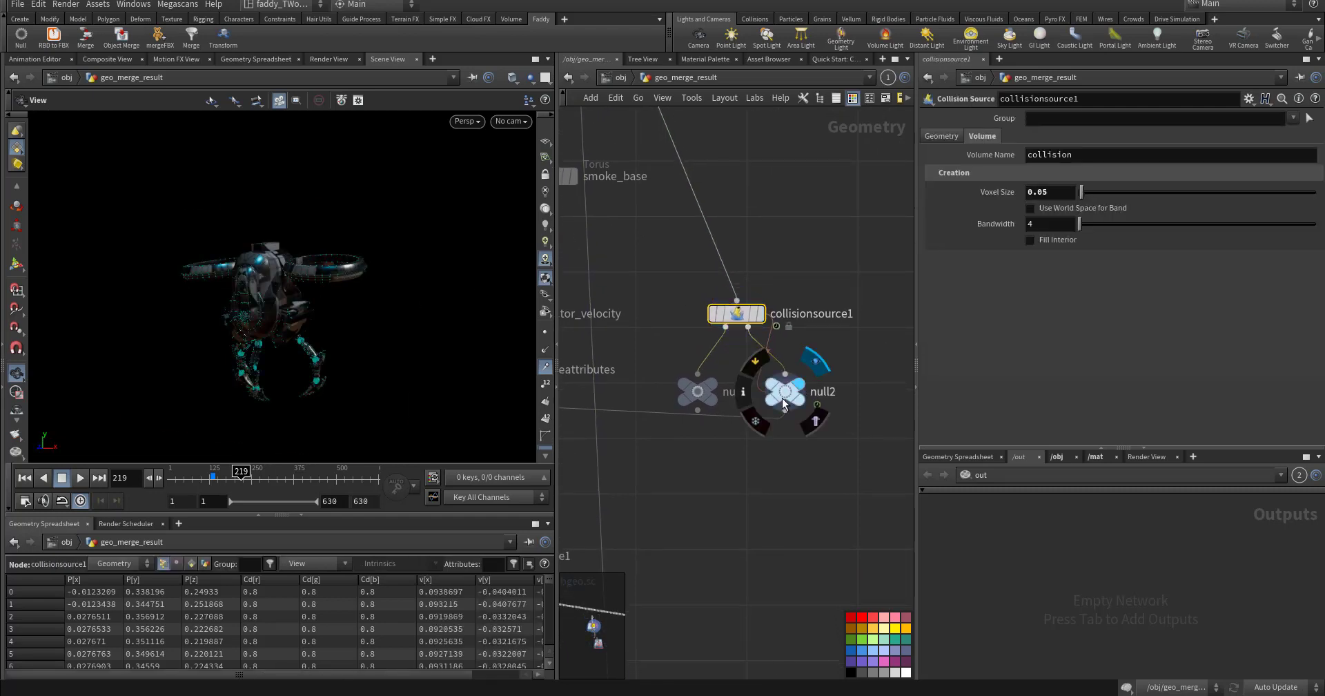
{"action": "left_click", "coordinate": [785, 391]}
{"action": "scroll", "coordinate": [266, 318], "scroll_direction": "up", "scroll_amount": 2}
{"action": "left_click_drag", "start_coordinate": [266, 318], "coordinate": [282, 340]}
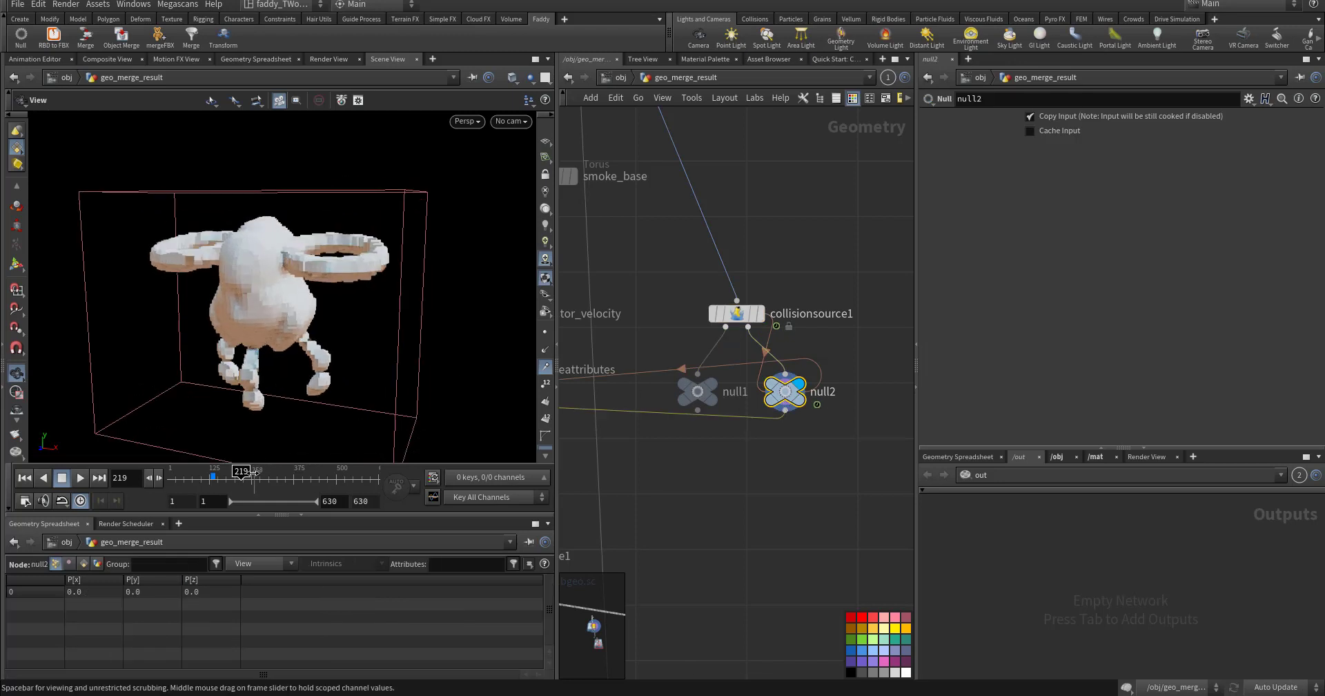
{"action": "left_click_drag", "start_coordinate": [257, 482], "coordinate": [261, 476]}
{"action": "left_click", "coordinate": [283, 481]}
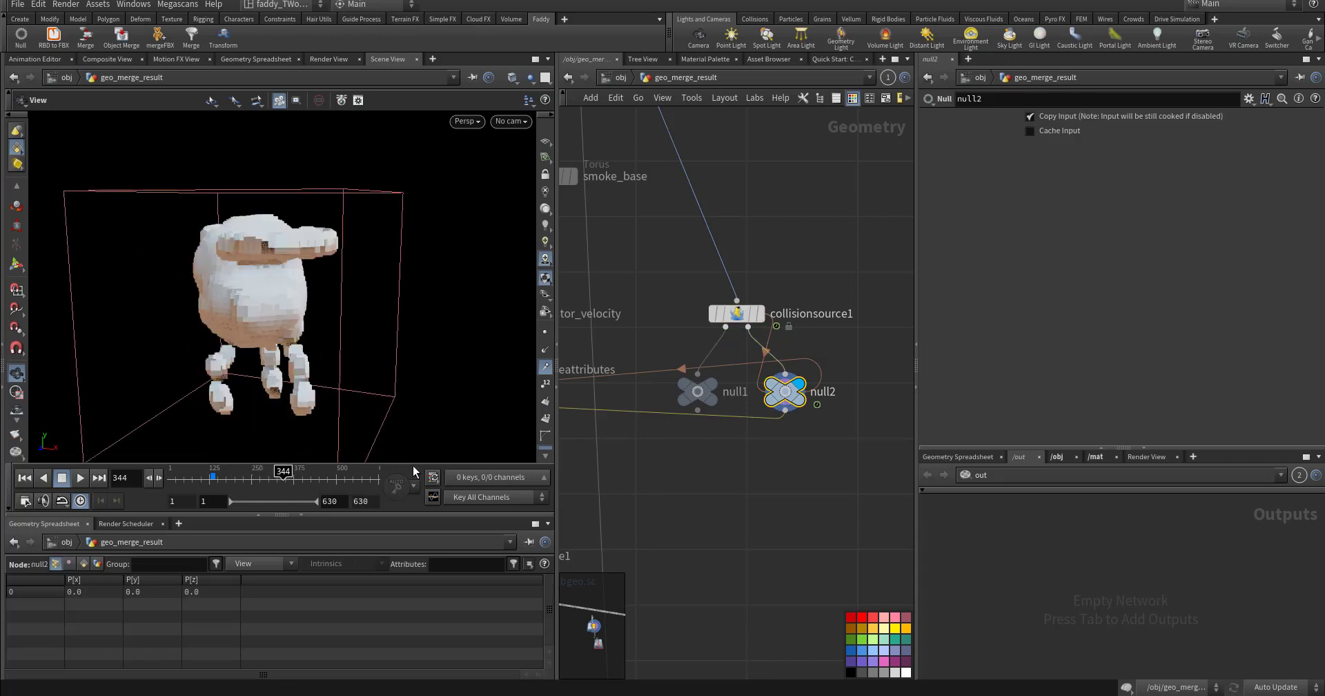
Step: Follow the collision connection from null2 to the billowy_smoke solver and select that solver
{"action": "middle_click_drag", "start_coordinate": [580, 441], "coordinate": [754, 436]}
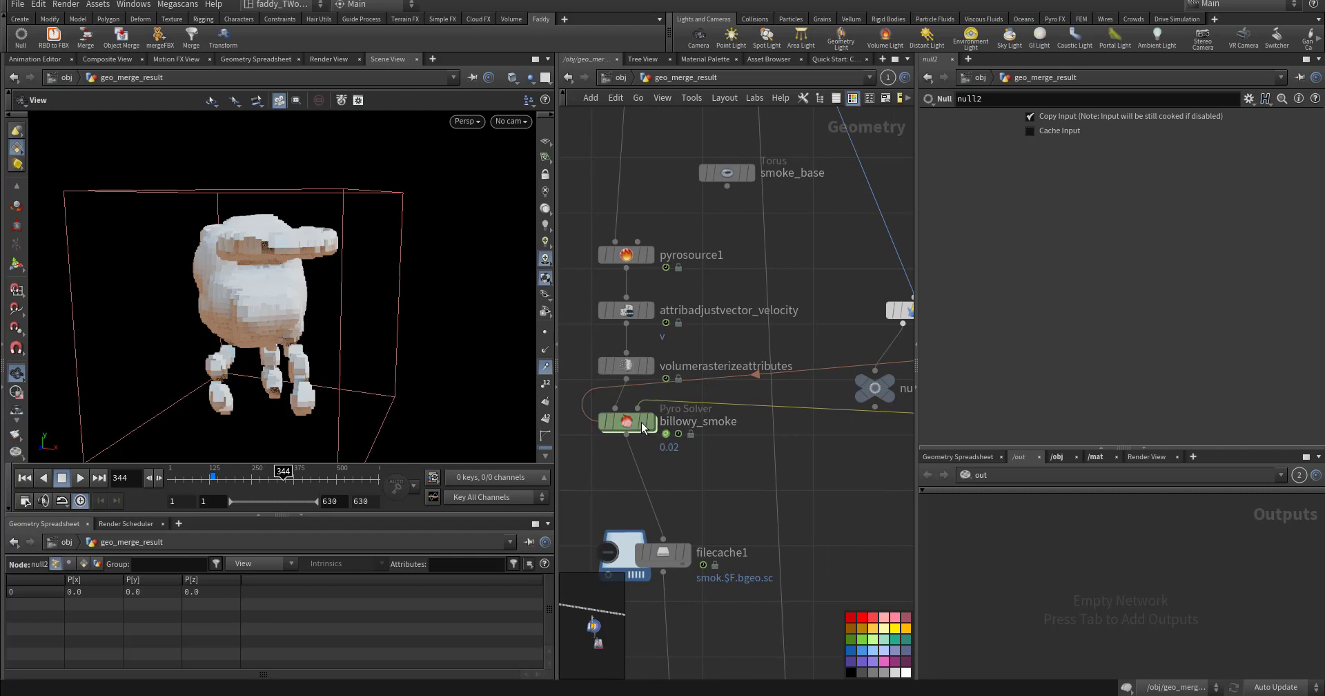
{"action": "left_click", "coordinate": [641, 426]}
{"action": "middle_click_drag", "start_coordinate": [888, 569], "coordinate": [795, 421]}
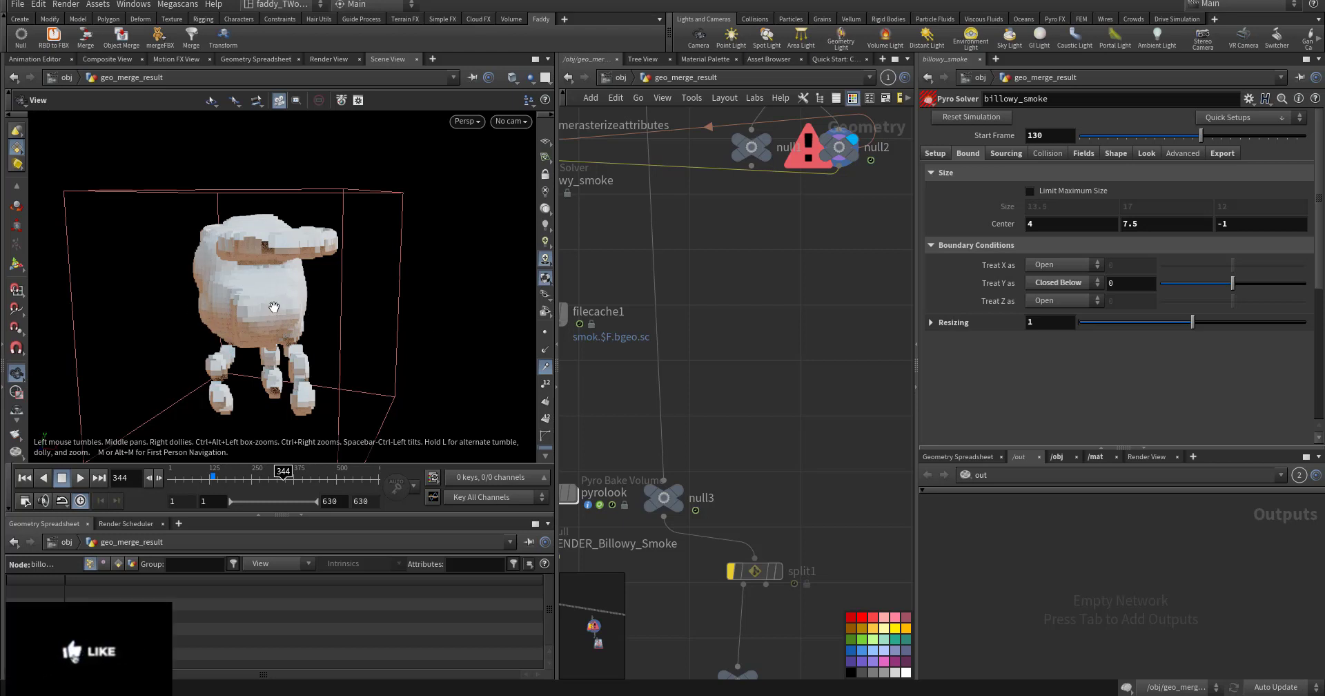
Step: Display and select null3 again and return to frame 1 to show the drone geometry
{"action": "middle_click_drag", "start_coordinate": [768, 459], "coordinate": [750, 378]}
{"action": "middle_click_drag", "start_coordinate": [801, 417], "coordinate": [811, 312]}
{"action": "middle_click_drag", "start_coordinate": [813, 448], "coordinate": [729, 302]}
{"action": "scroll", "coordinate": [754, 373], "scroll_direction": "down", "scroll_amount": 1}
{"action": "middle_click_drag", "start_coordinate": [749, 349], "coordinate": [819, 467]}
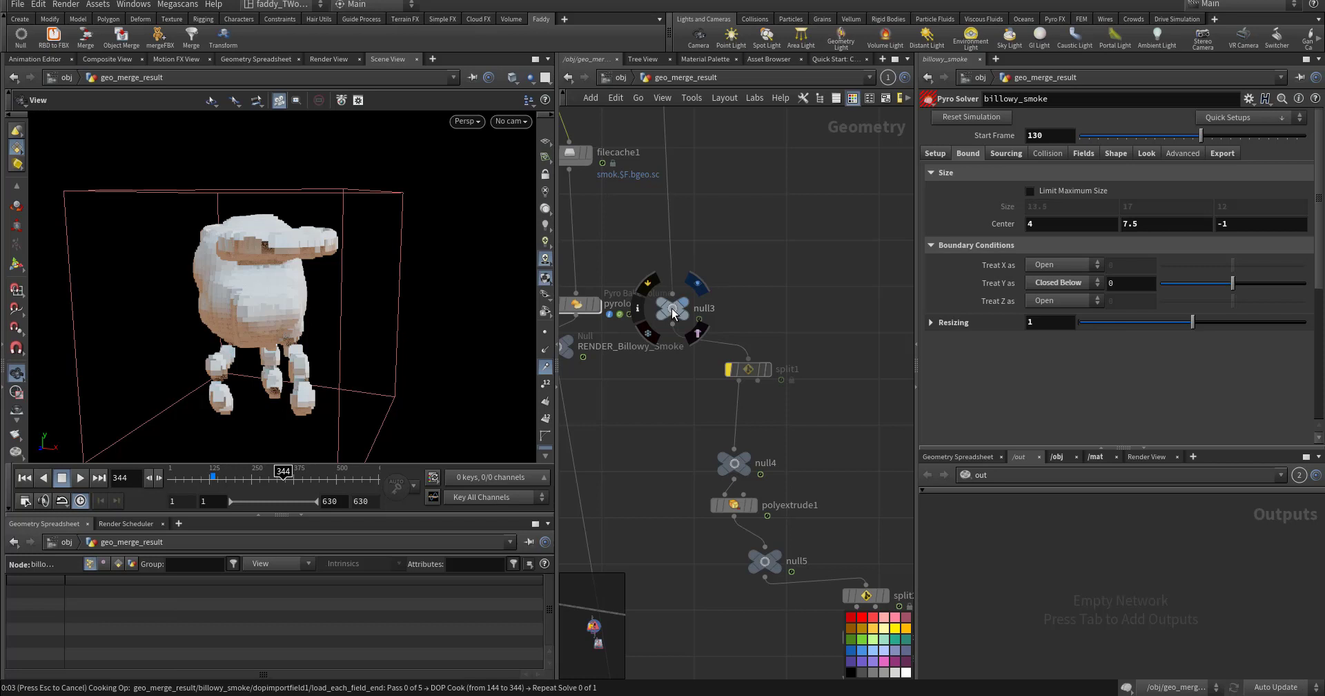
{"action": "left_click", "coordinate": [672, 308]}
{"action": "key", "text": "ctrl+Up"}
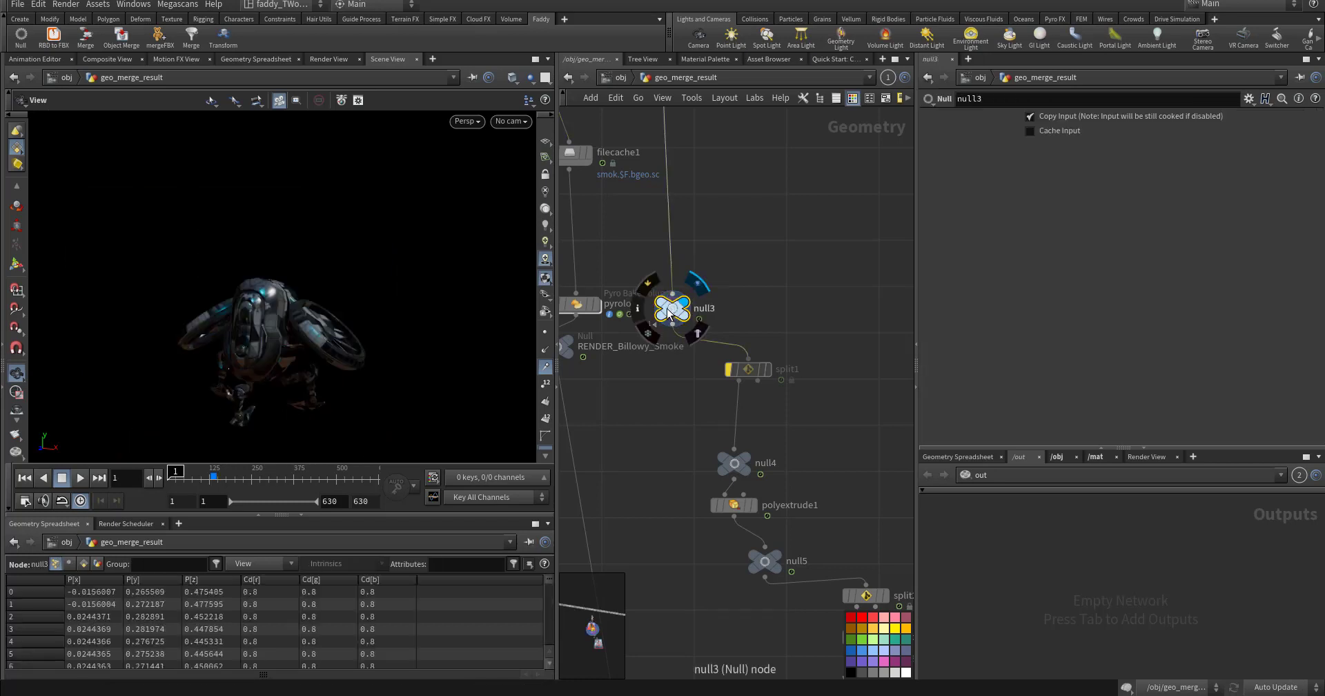
Step: Display and select polyextrude1 below null4 to check its extrusion settings
{"action": "middle_click_drag", "start_coordinate": [685, 420], "coordinate": [630, 334]}
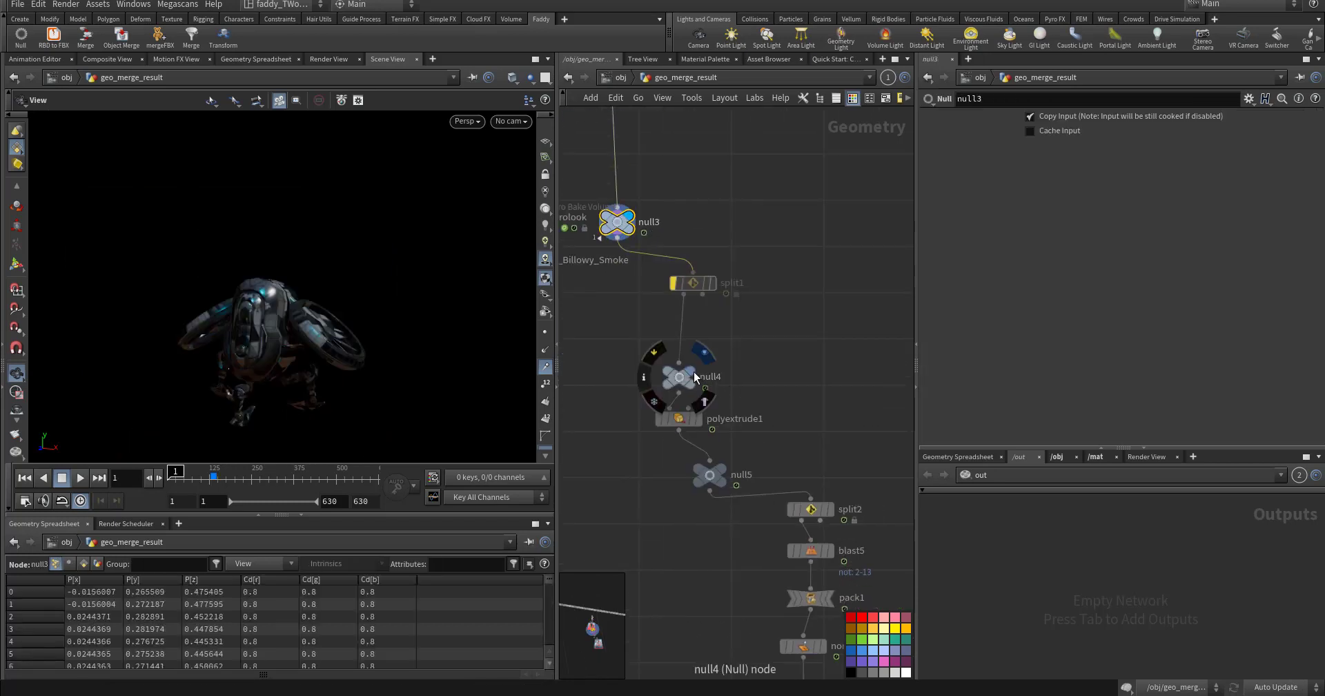
{"action": "middle_click_drag", "start_coordinate": [763, 443], "coordinate": [744, 405]}
{"action": "left_click", "coordinate": [668, 381]}
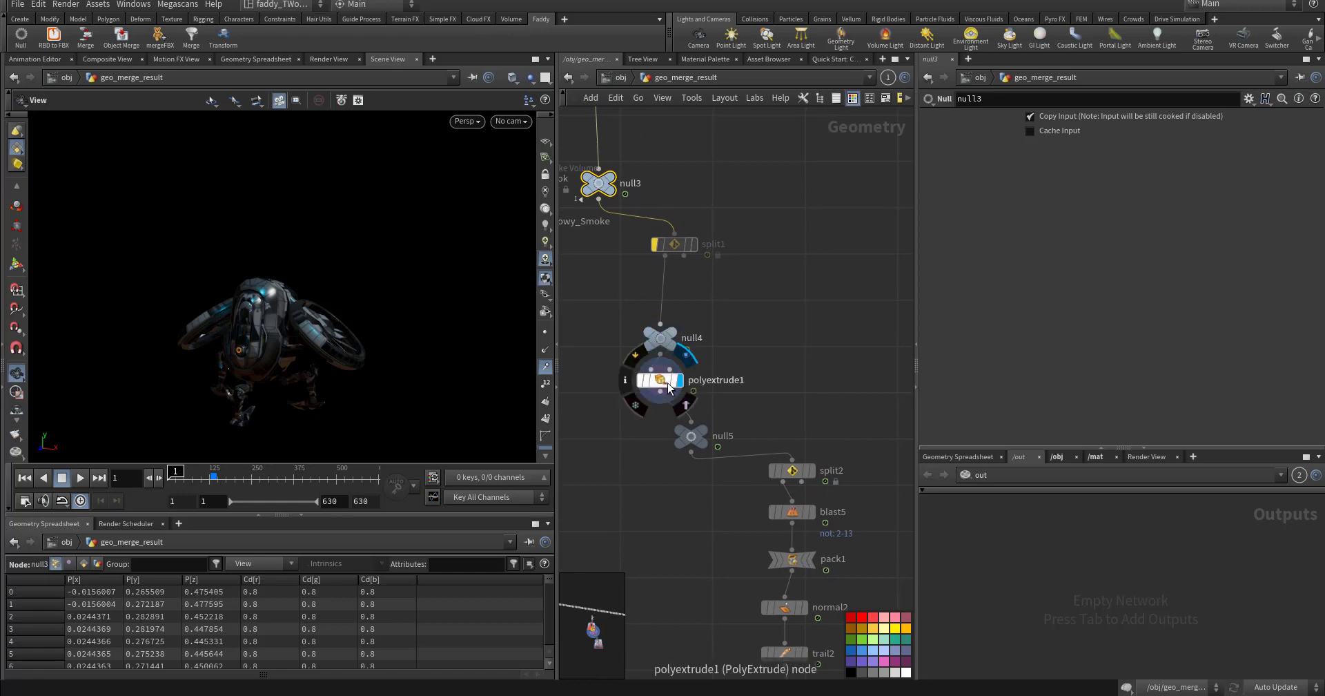
Step: Survey the node branches further down the network and return to the polyextrude1 area
{"action": "middle_click_drag", "start_coordinate": [689, 456], "coordinate": [707, 185]}
{"action": "scroll", "coordinate": [653, 338], "scroll_direction": "down", "scroll_amount": 3}
{"action": "scroll", "coordinate": [714, 494], "scroll_direction": "down", "scroll_amount": 2}
{"action": "left_click_drag", "start_coordinate": [752, 590], "coordinate": [741, 300]}
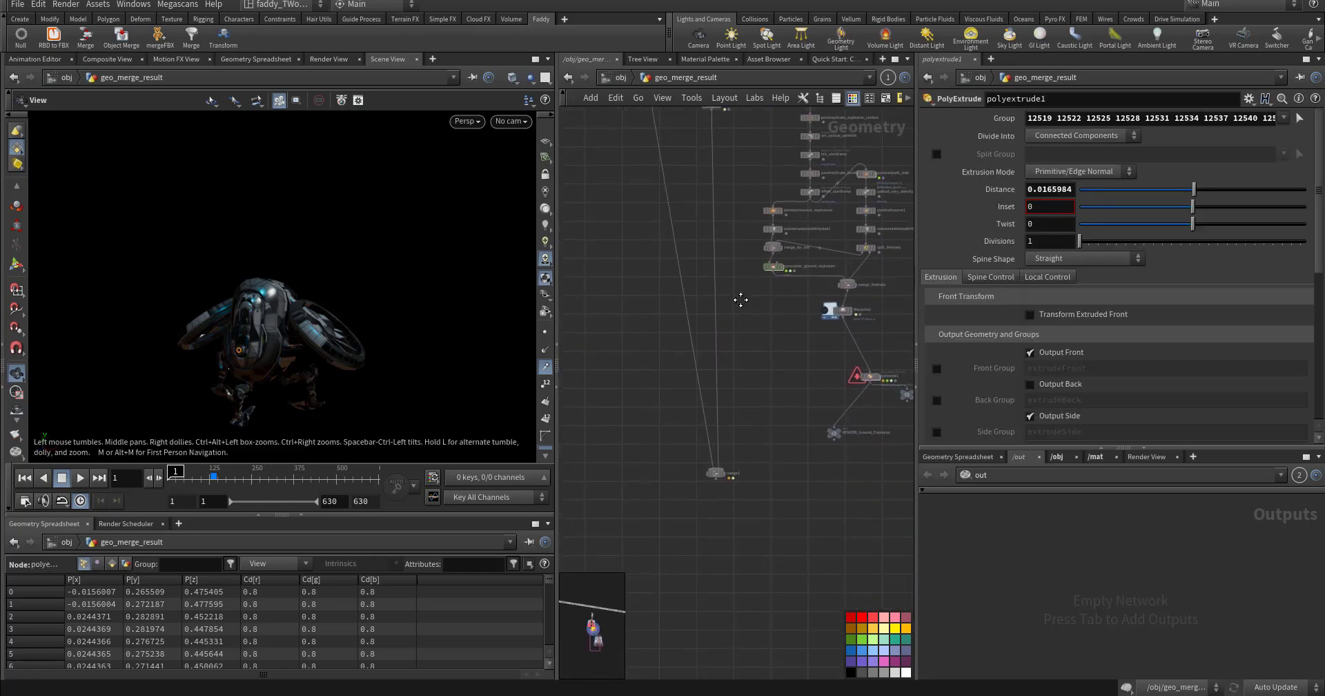
{"action": "middle_click_drag", "start_coordinate": [739, 326], "coordinate": [752, 694]}
{"action": "scroll", "coordinate": [680, 379], "scroll_direction": "up", "scroll_amount": 6}
{"action": "middle_click_drag", "start_coordinate": [710, 361], "coordinate": [675, 505]}
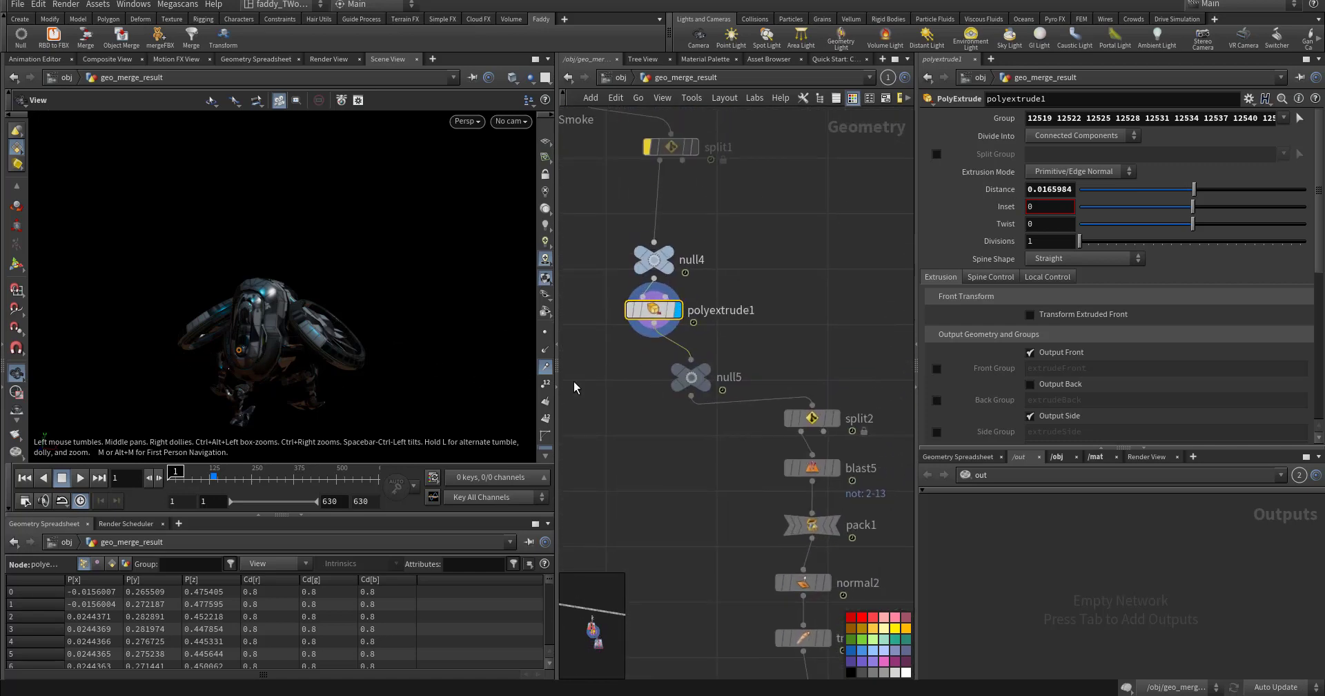
Step: Display and select null5 below polyextrude1 and examine the extruded ring on the drone up close
{"action": "left_click", "coordinate": [691, 377]}
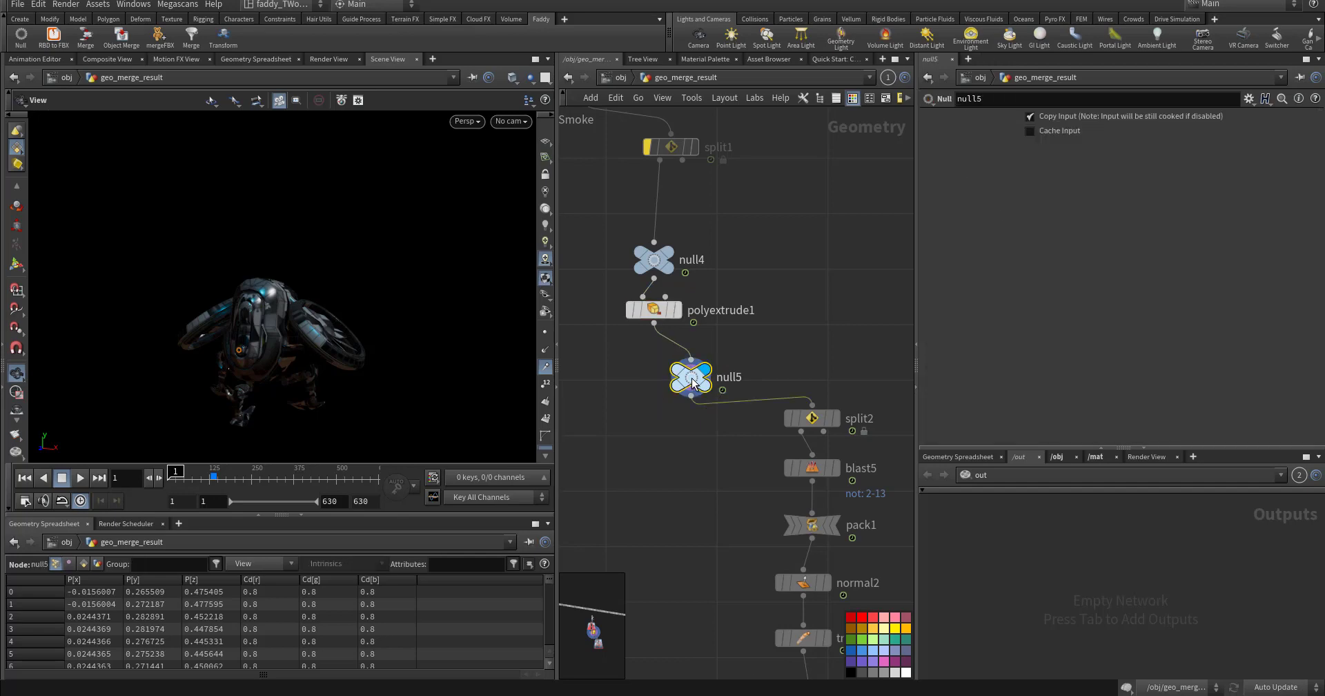
{"action": "scroll", "coordinate": [240, 347], "scroll_direction": "up", "scroll_amount": 8}
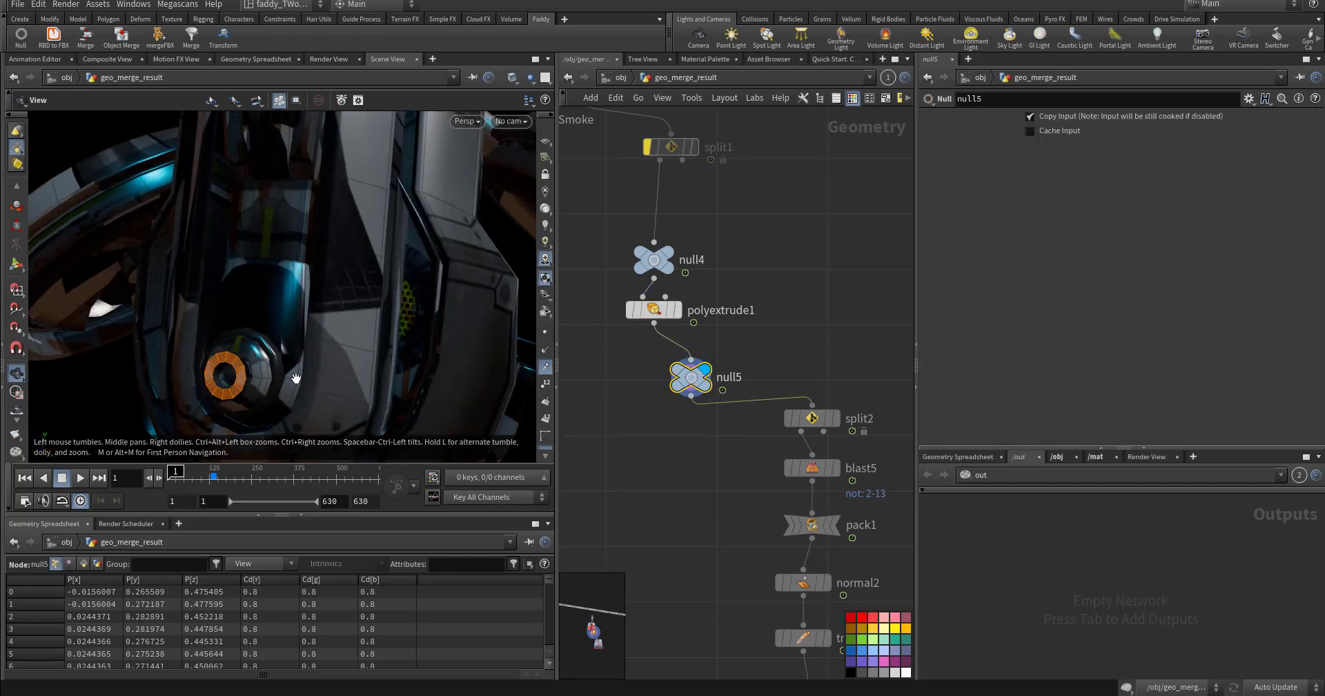
{"action": "left_click_drag", "start_coordinate": [296, 378], "coordinate": [373, 371]}
{"action": "scroll", "coordinate": [308, 379], "scroll_direction": "down", "scroll_amount": 5}
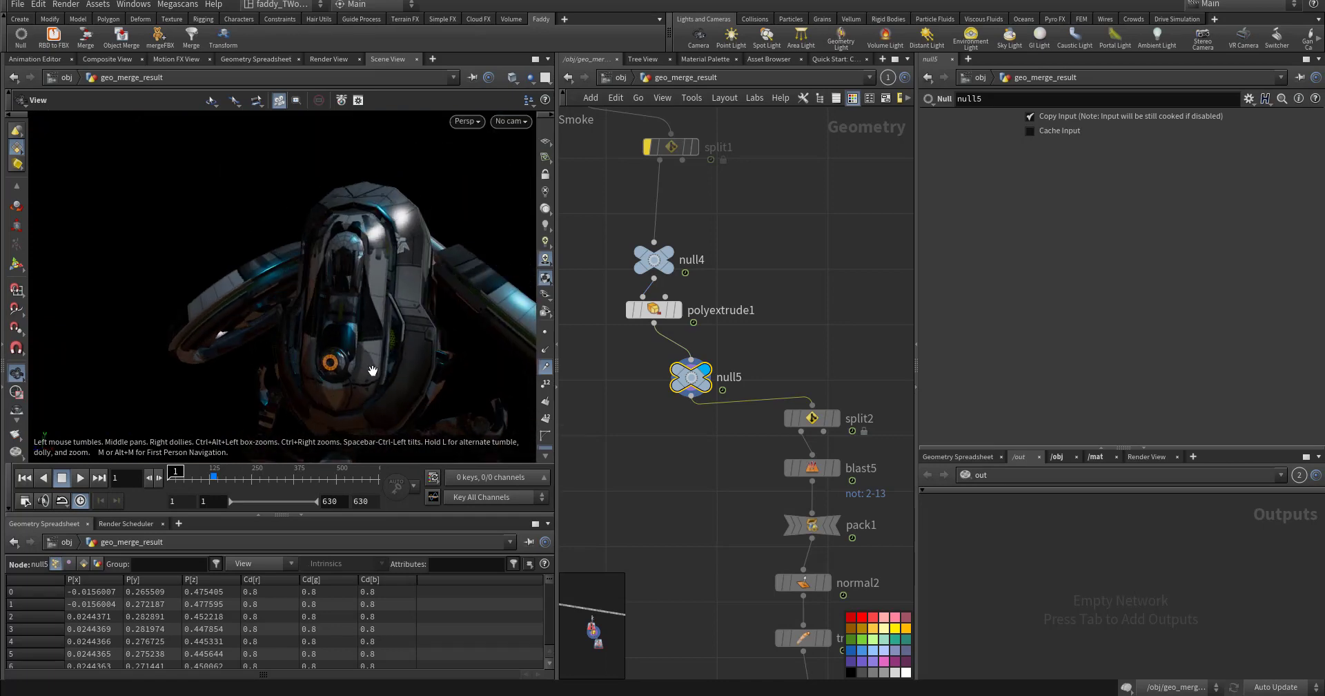
Step: Display the split2 and pack1 stages in turn, ending with trail2 displayed and selected to review its velocity settings
{"action": "left_click", "coordinate": [836, 418]}
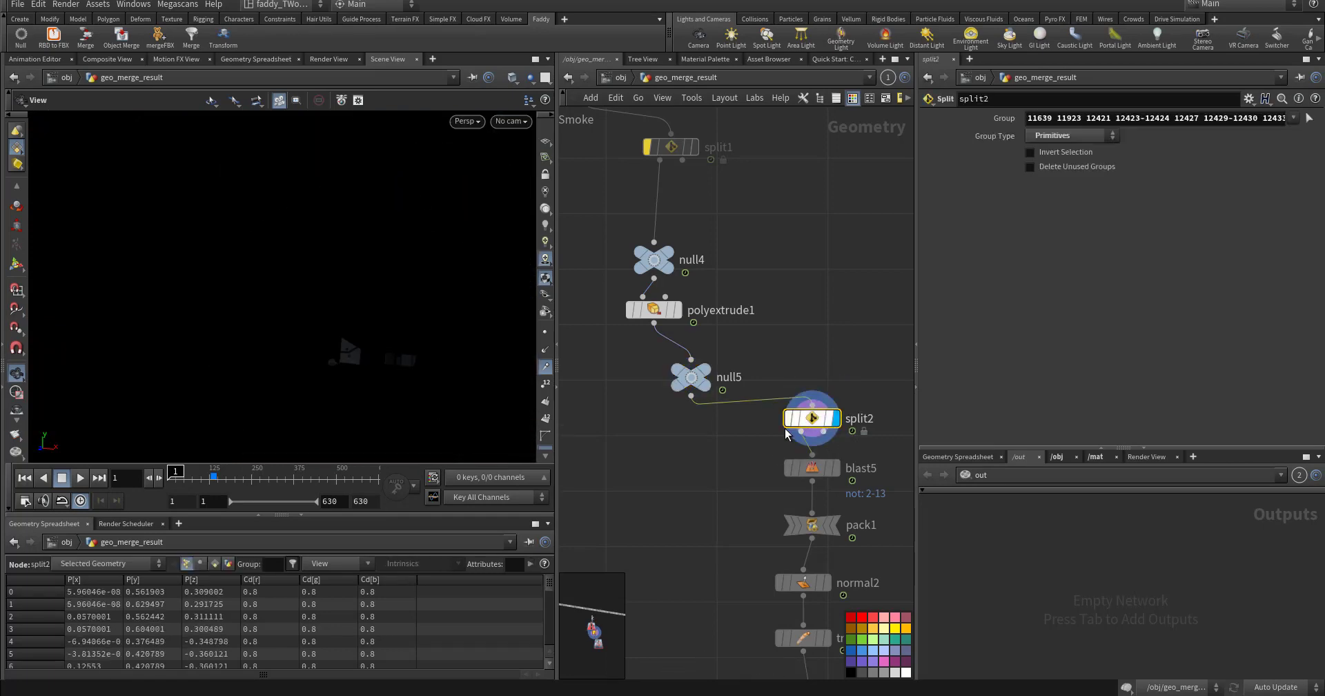
{"action": "middle_click_drag", "start_coordinate": [656, 468], "coordinate": [637, 341]}
{"action": "left_click", "coordinate": [816, 406]}
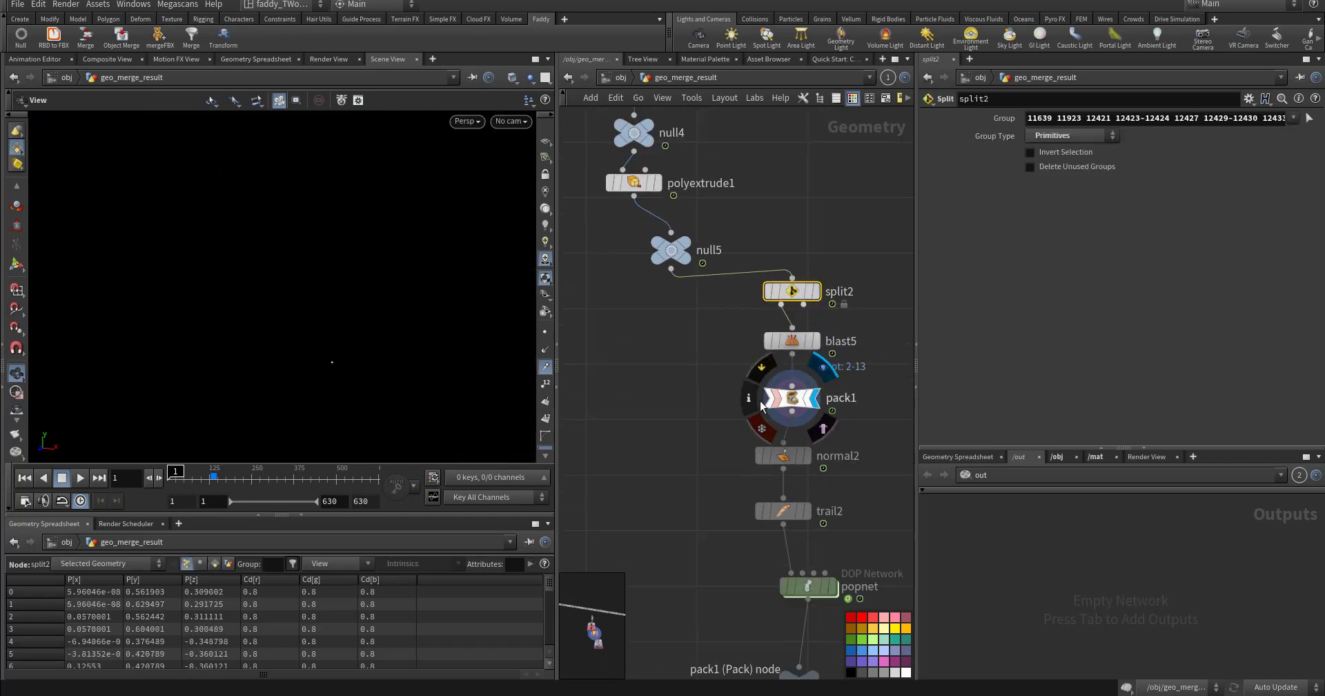
{"action": "middle_click_drag", "start_coordinate": [673, 517], "coordinate": [637, 347]}
{"action": "left_click", "coordinate": [816, 391]}
{"action": "left_click", "coordinate": [772, 348]}
{"action": "left_click", "coordinate": [749, 348]}
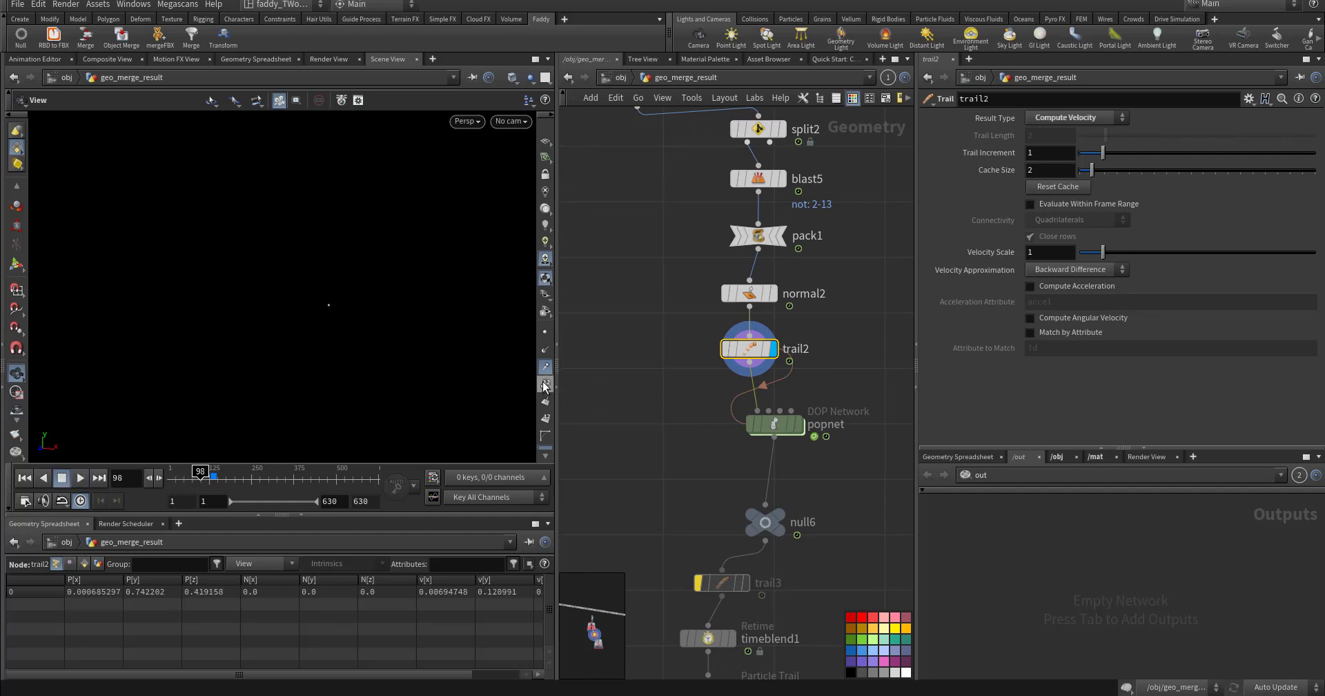
Step: Inspect the POP source's birth settings inside popnet and the DOP network's own simulation settings
{"action": "double_click", "coordinate": [757, 426]}
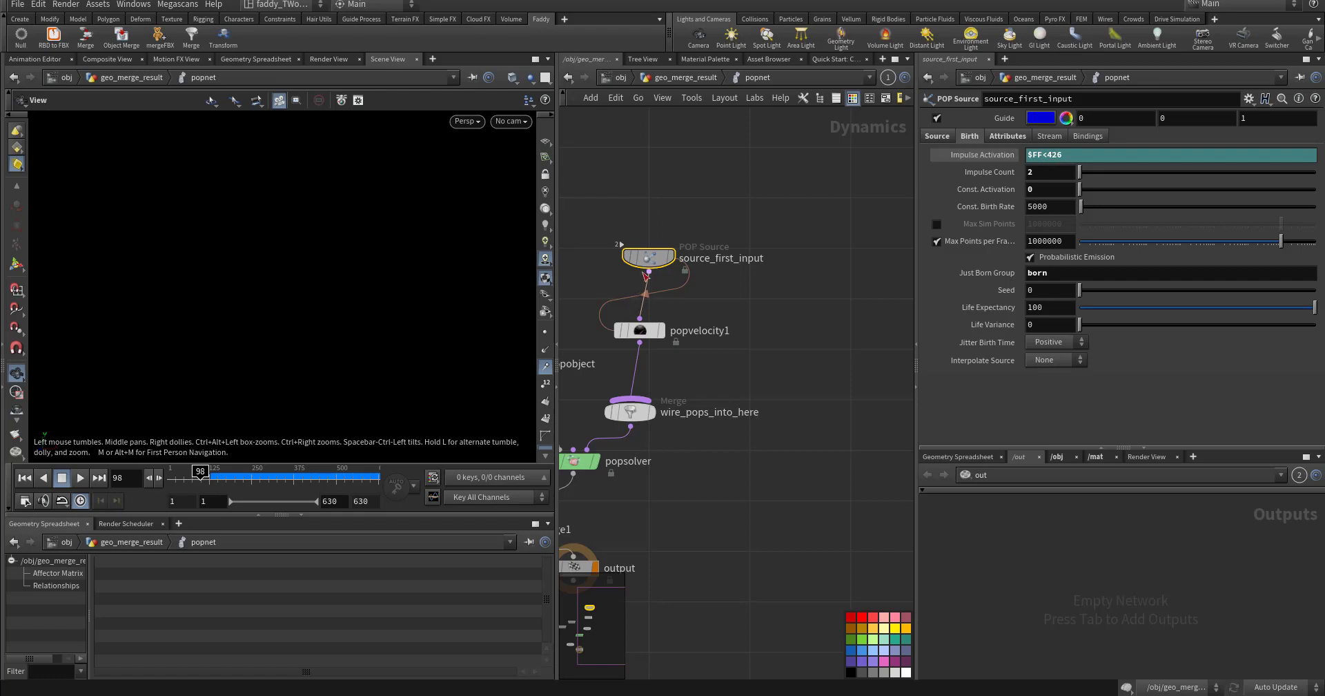
{"action": "left_click", "coordinate": [664, 78]}
{"action": "left_click", "coordinate": [999, 136]}
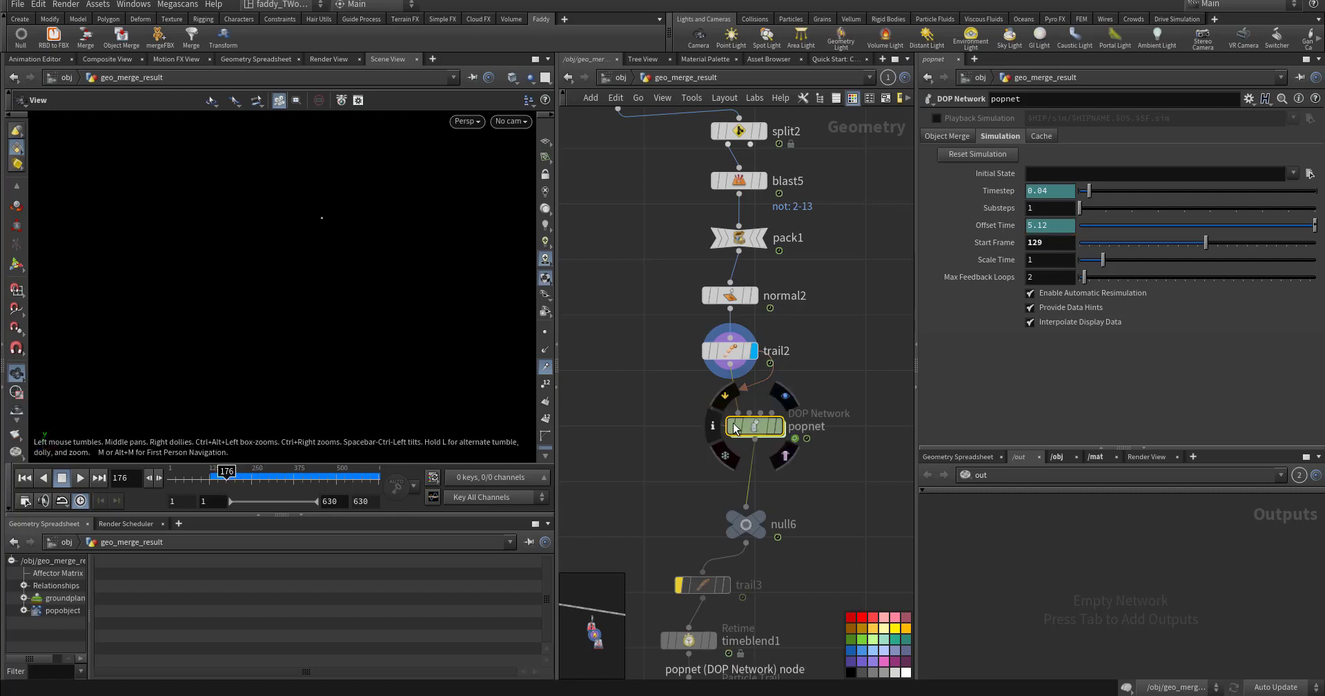
Step: Set the global animation start frame to 128 and move the playhead to that frame
{"action": "left_click", "coordinate": [25, 478]}
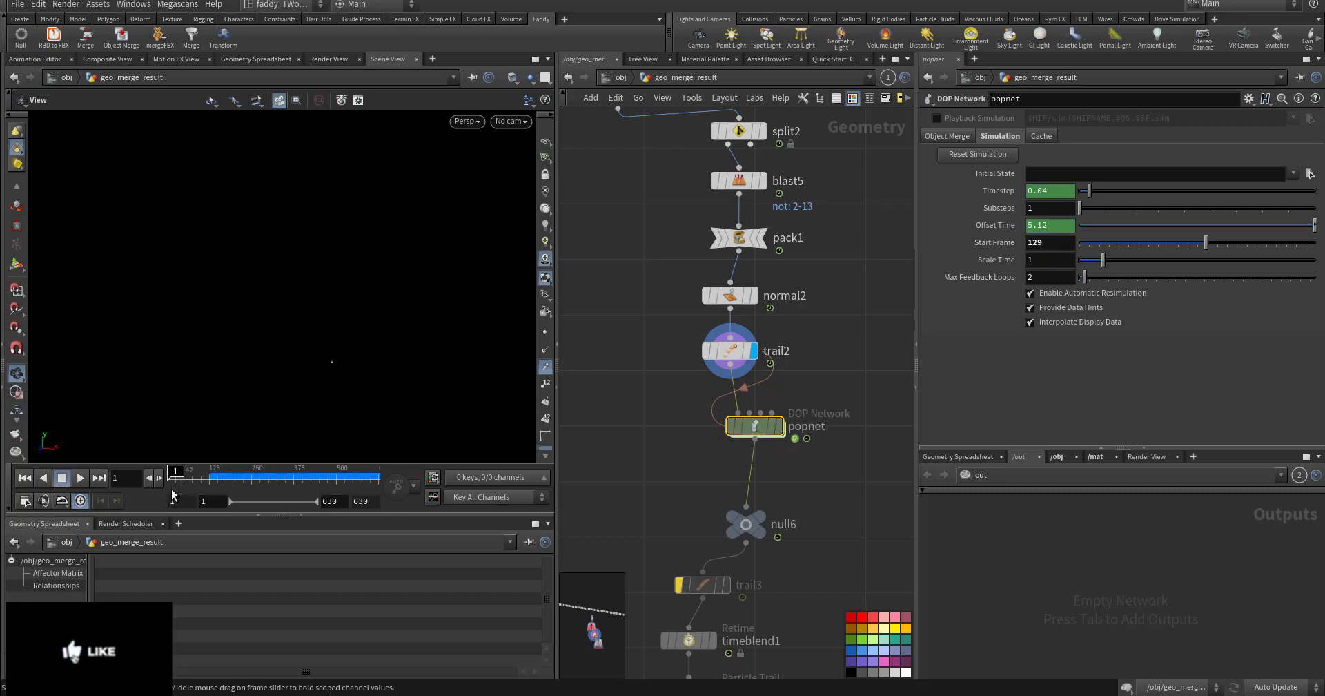
{"action": "left_click", "coordinate": [201, 501]}
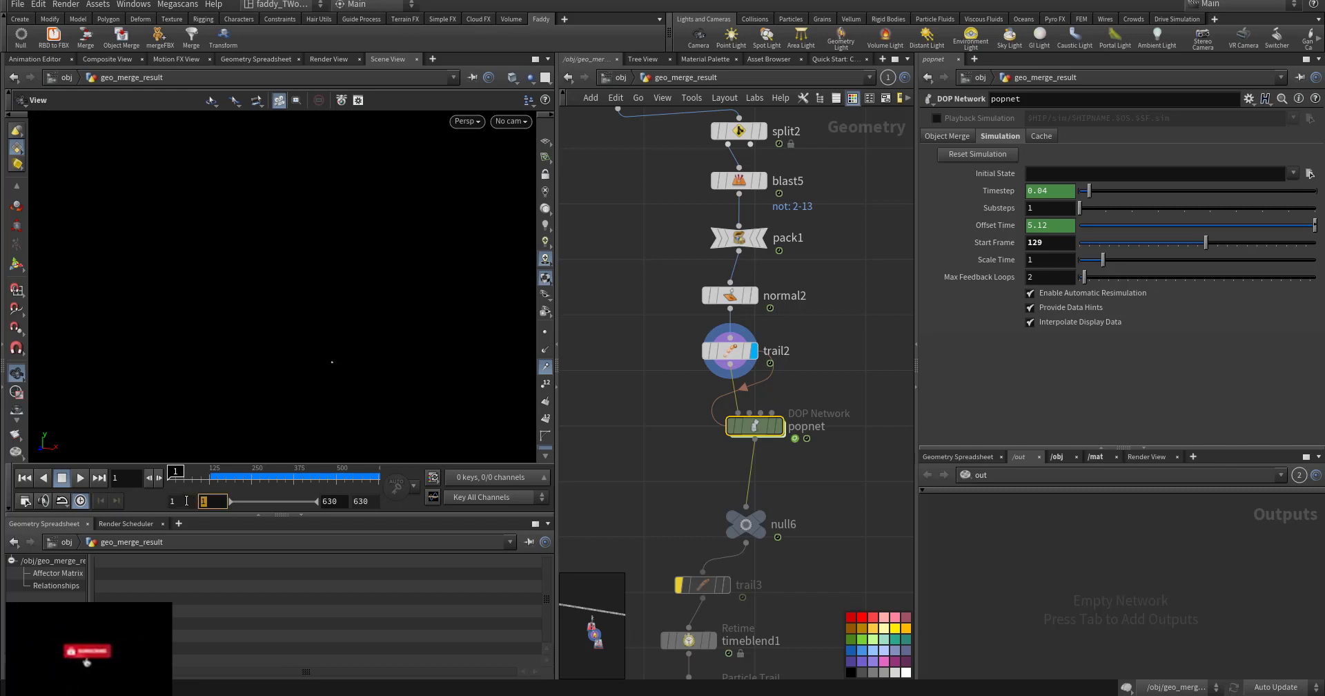
{"action": "type", "text": "128"}
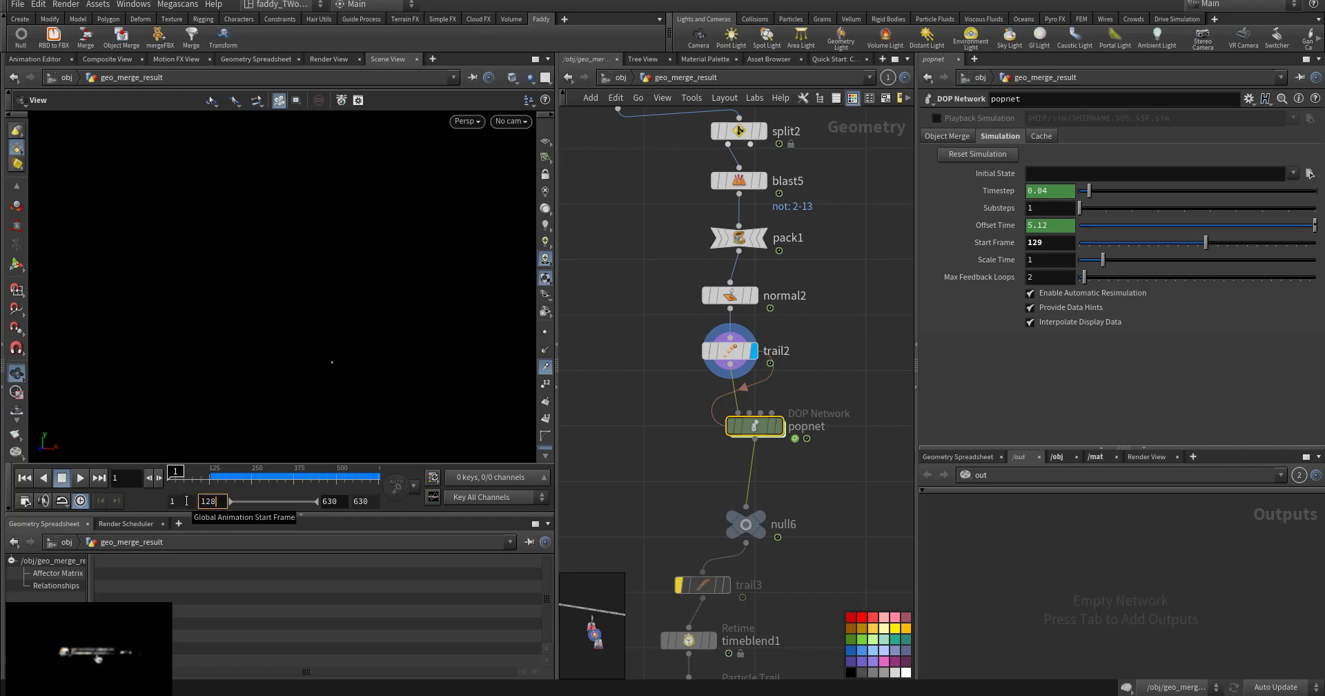
{"action": "key", "text": "Return"}
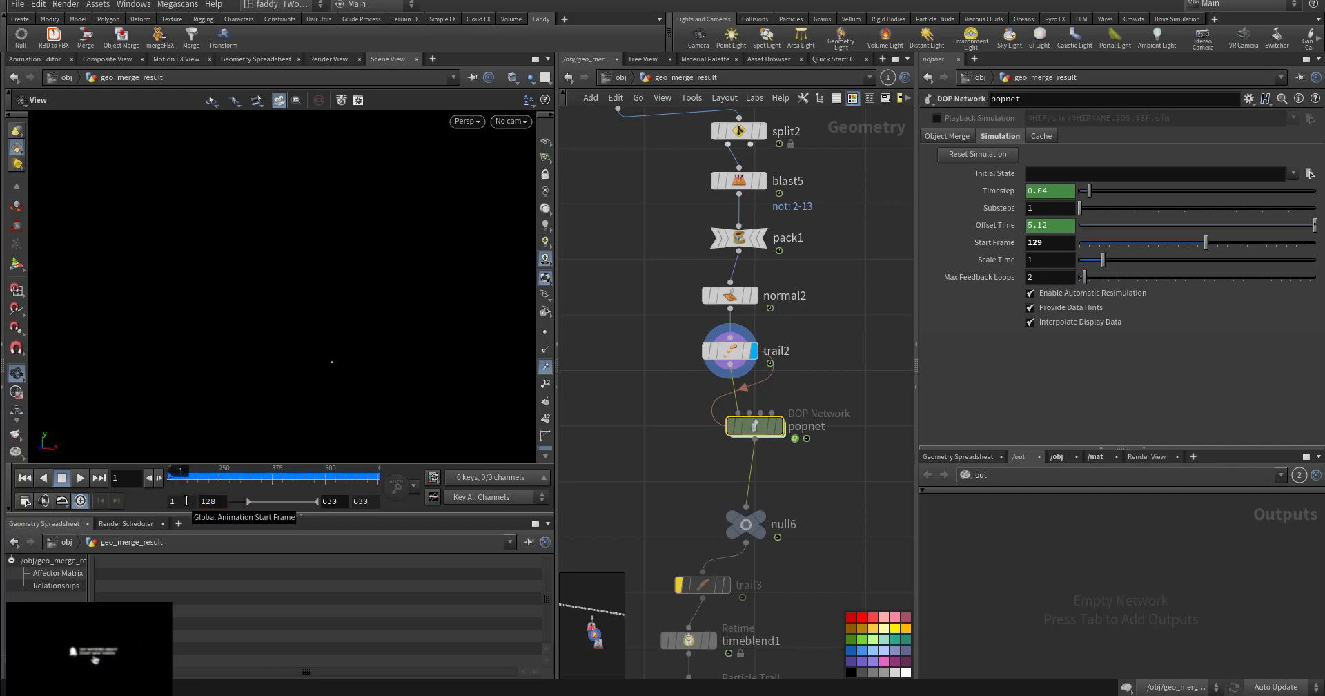
{"action": "left_click", "coordinate": [20, 479]}
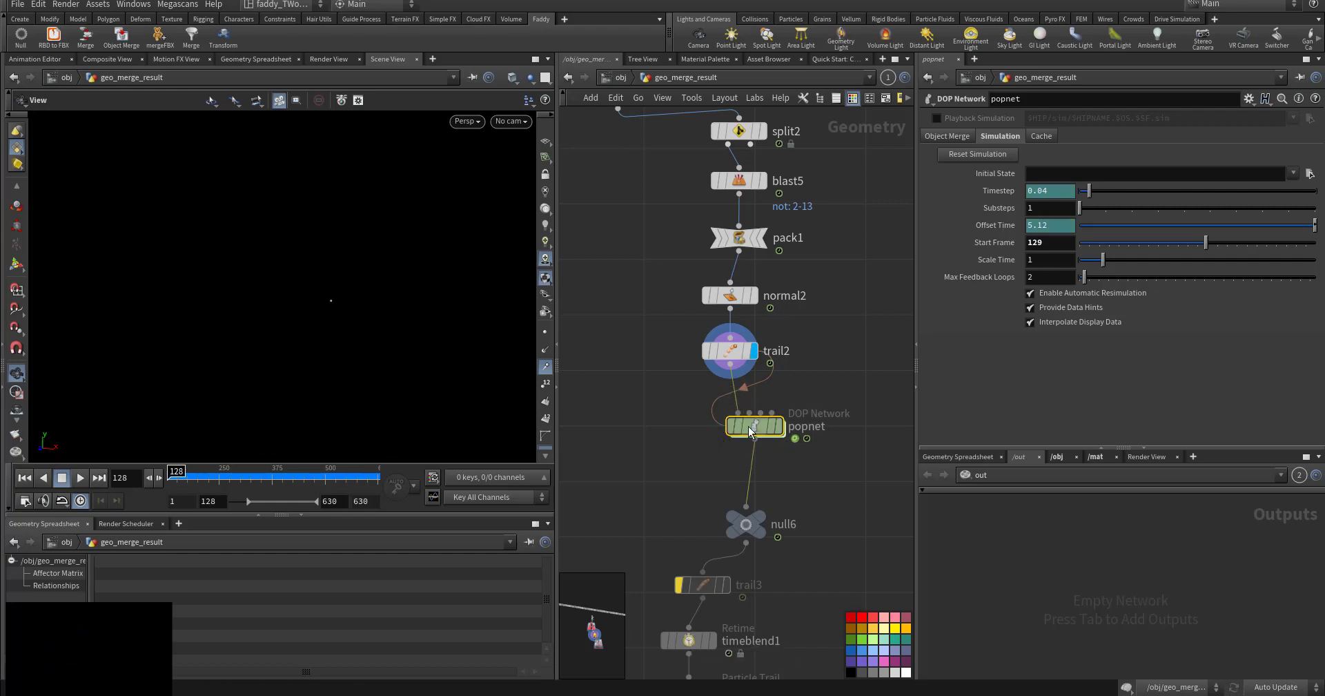
Step: Check the inherited velocity settings of source_first_input inside popnet, then the point attributes of trail2 in the parent network
{"action": "double_click", "coordinate": [751, 427]}
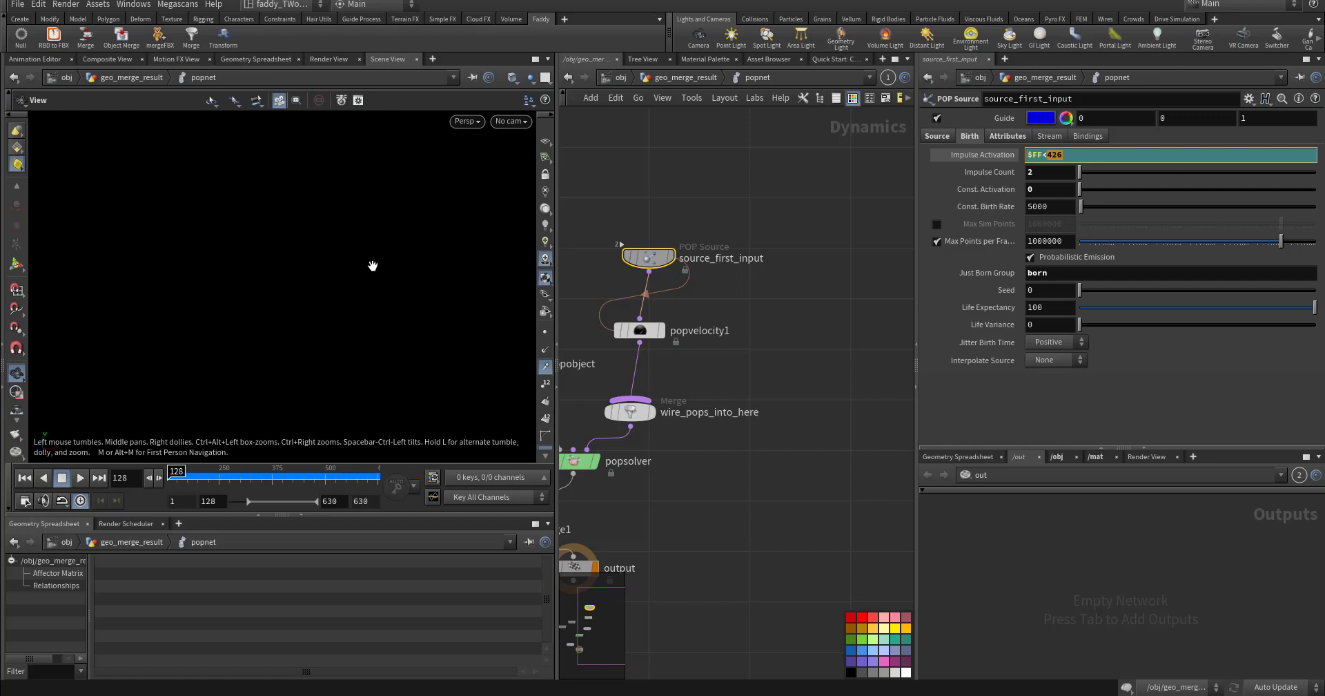
{"action": "middle_click_drag", "start_coordinate": [713, 419], "coordinate": [738, 415]}
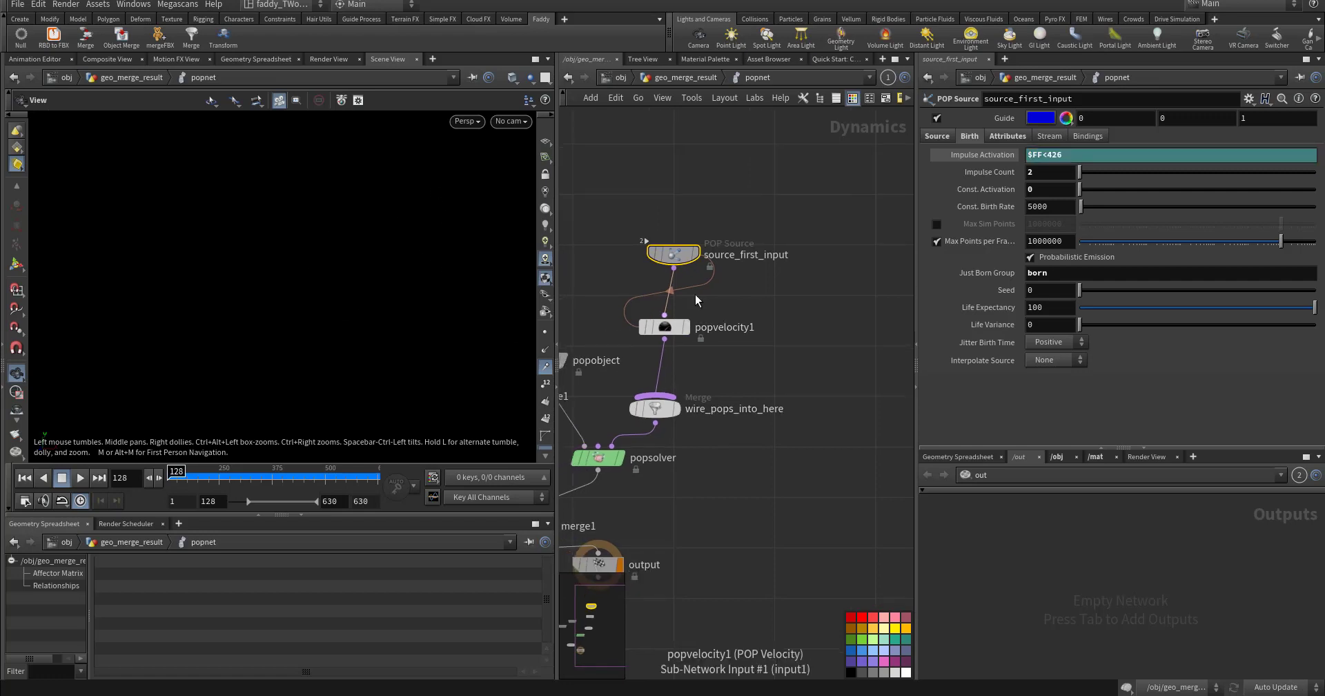
{"action": "left_click", "coordinate": [1007, 136]}
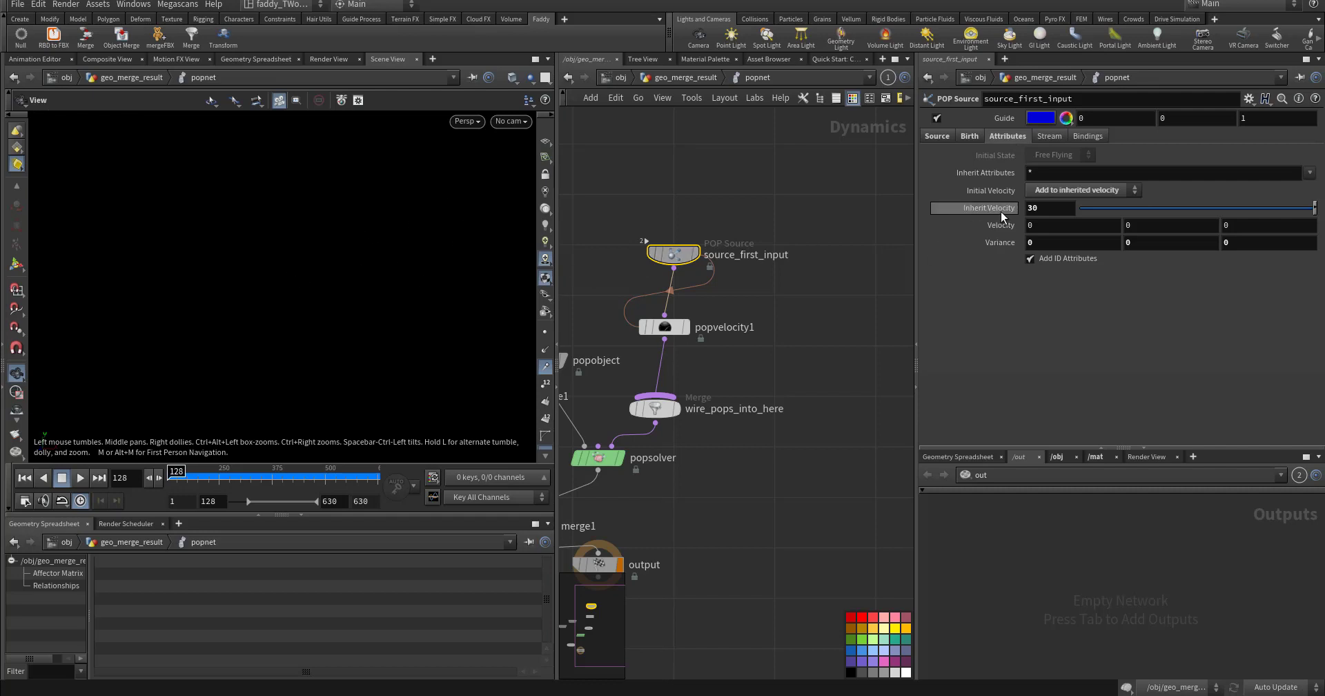
{"action": "left_click", "coordinate": [690, 78]}
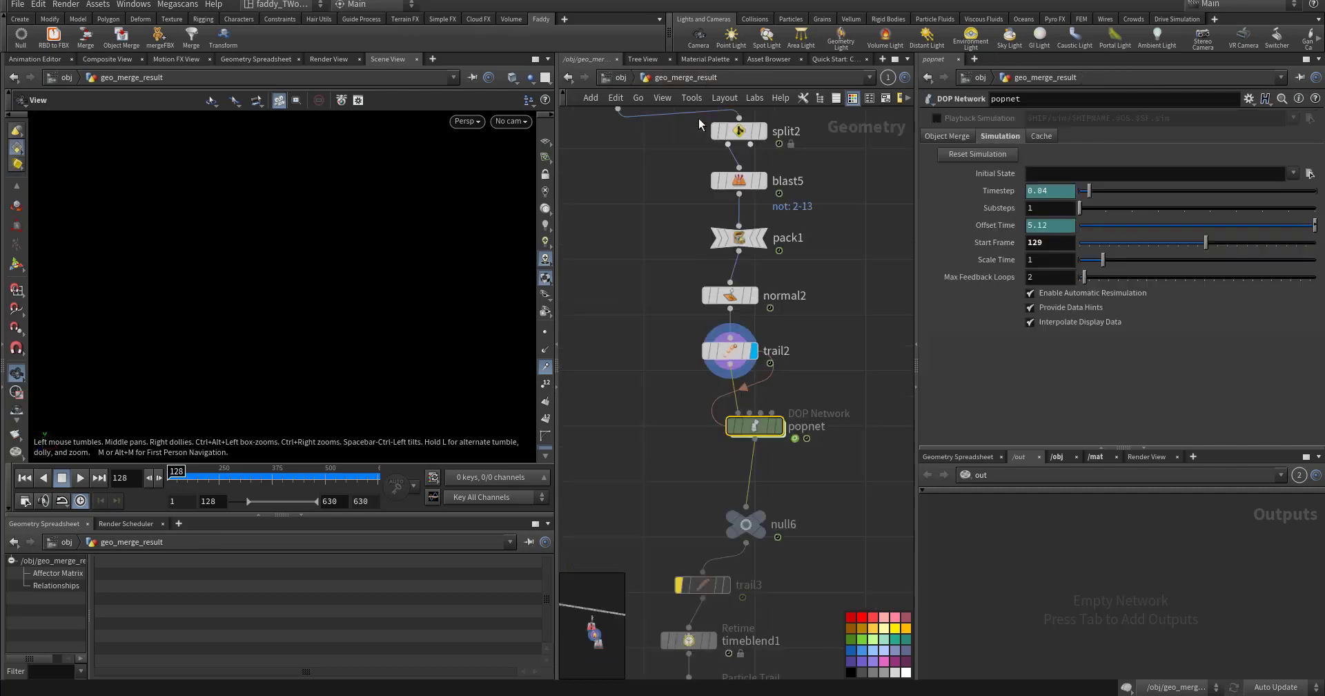
{"action": "middle_click", "coordinate": [726, 358]}
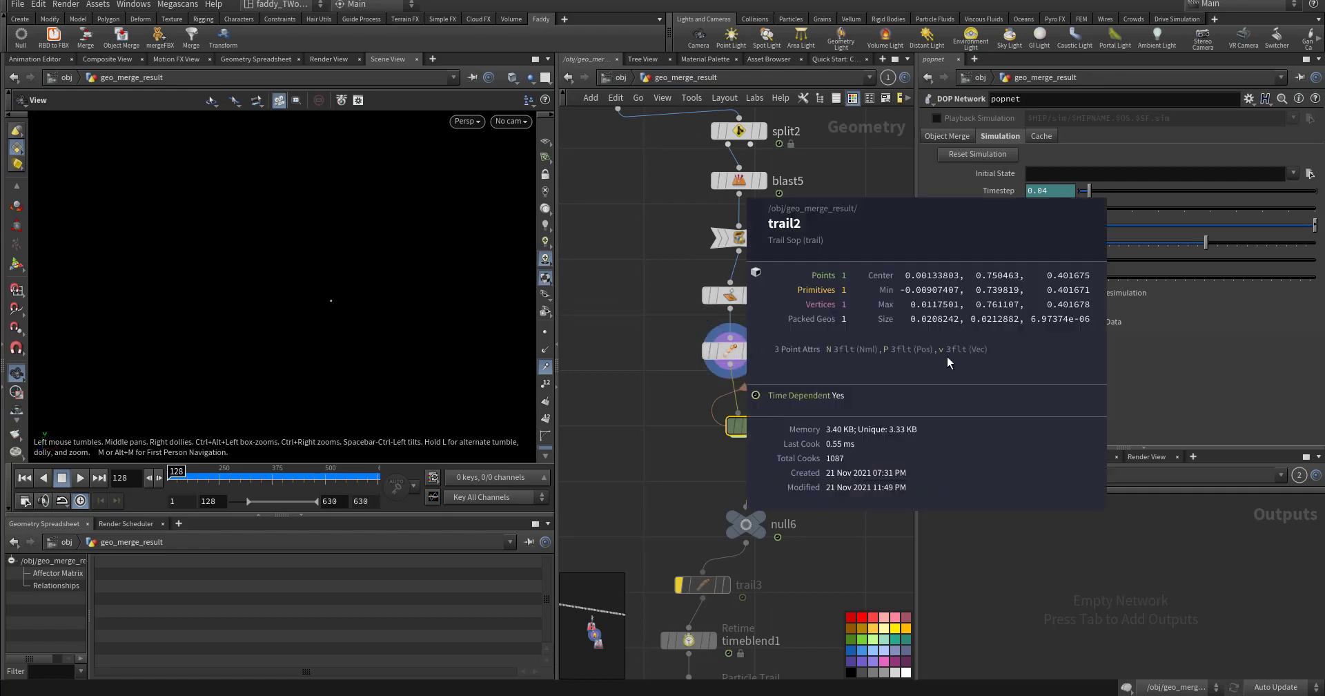
Step: Go back inside popnet, frame all its nodes and play the particle simulation
{"action": "double_click", "coordinate": [756, 424]}
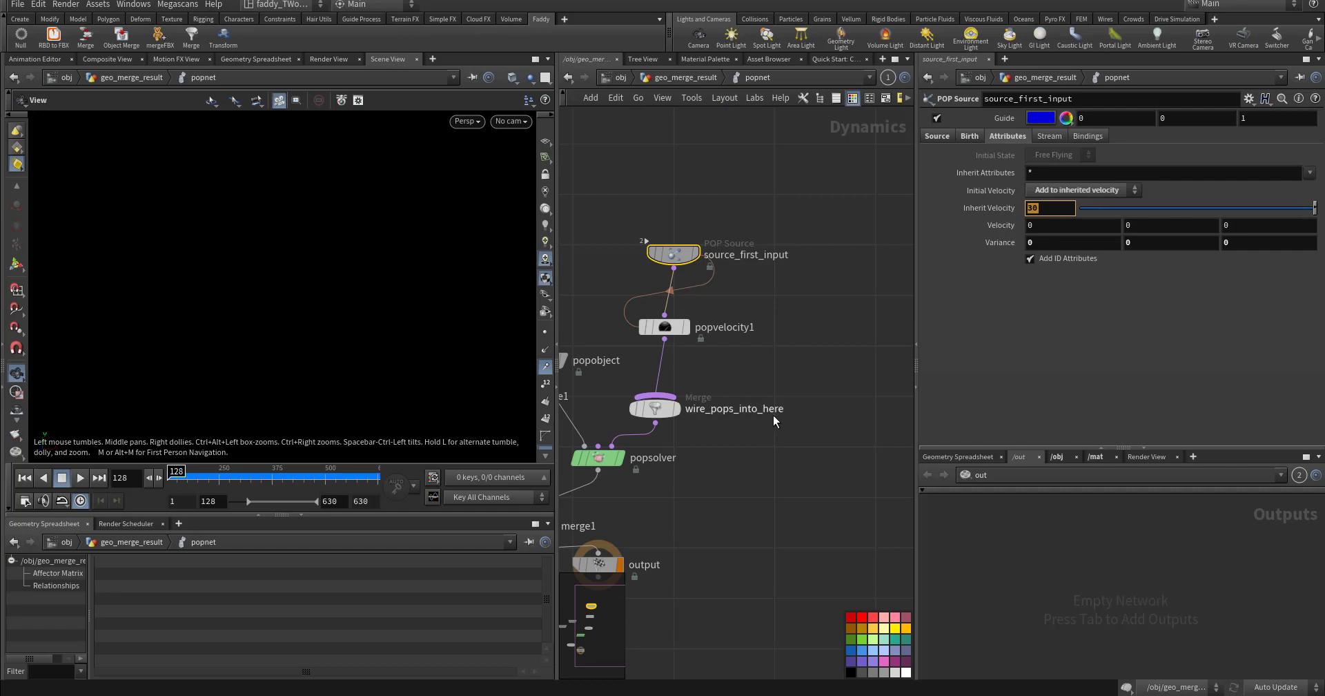
{"action": "left_click", "coordinate": [773, 416]}
{"action": "key", "text": "h"}
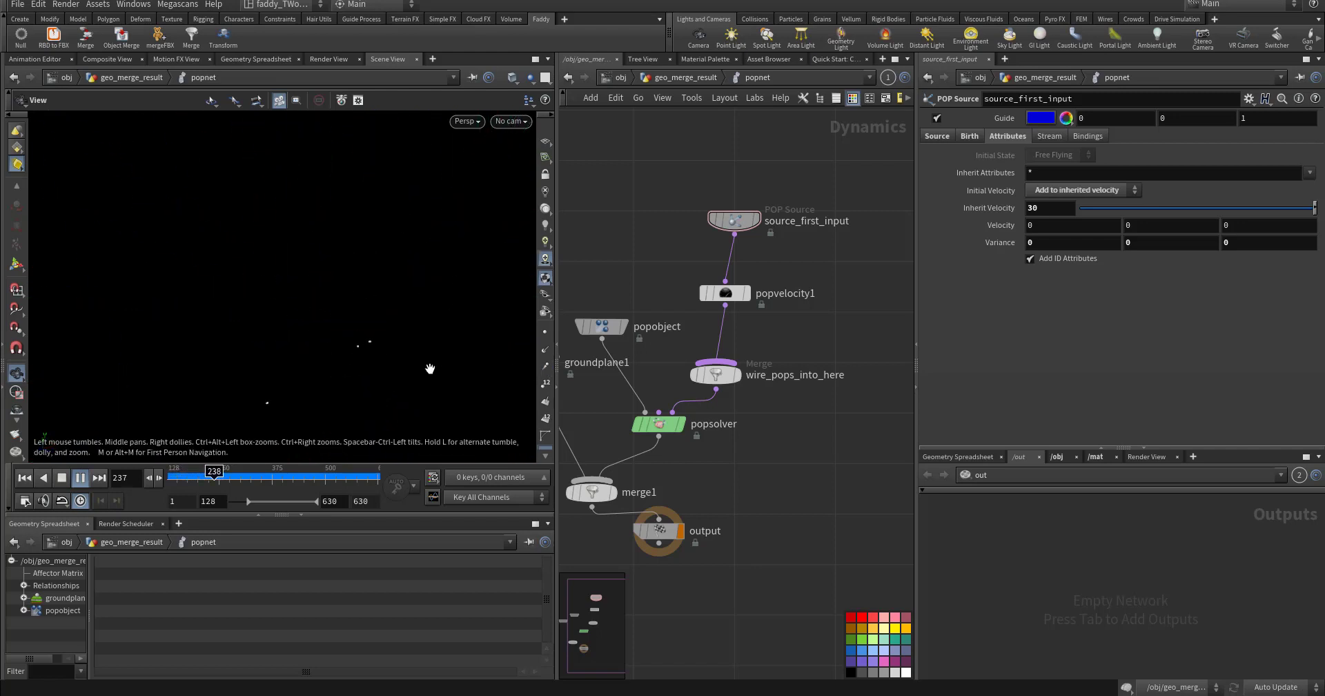
Step: Set the POP source's Impulse Count to 10 and replay the simulation from frame 128
{"action": "left_click", "coordinate": [965, 137]}
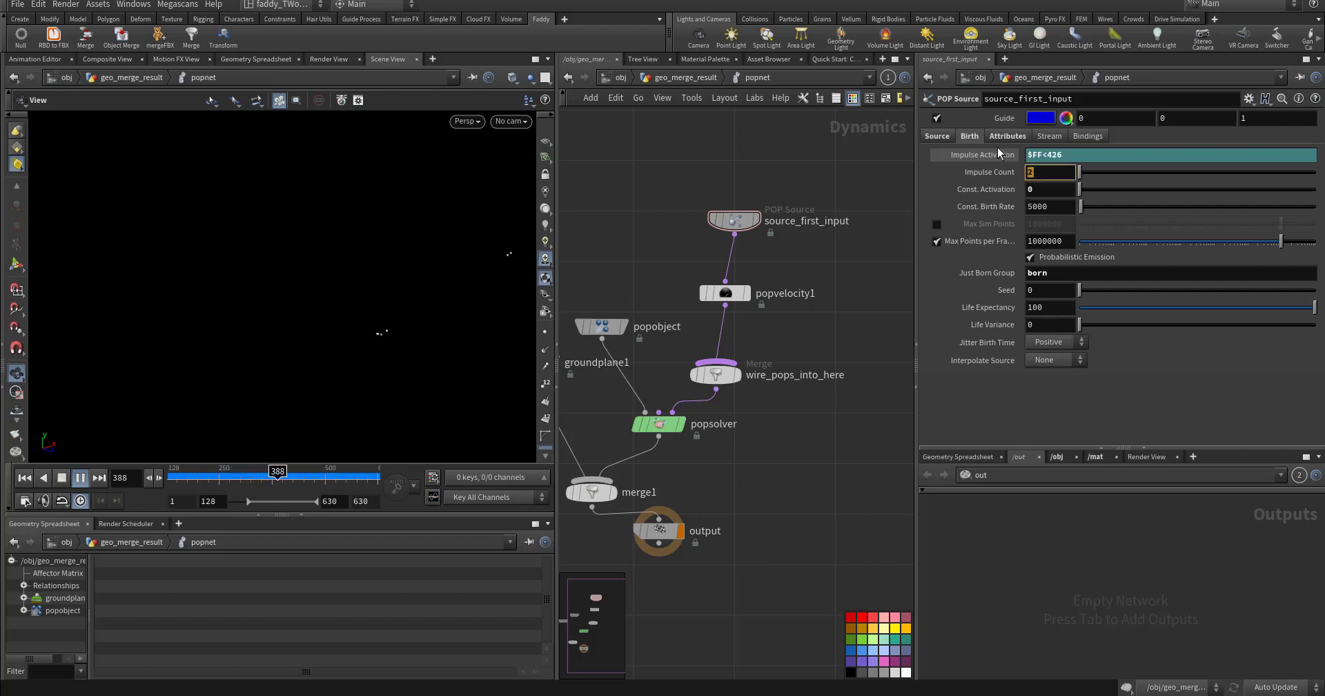
{"action": "key", "text": "ctrl+Up"}
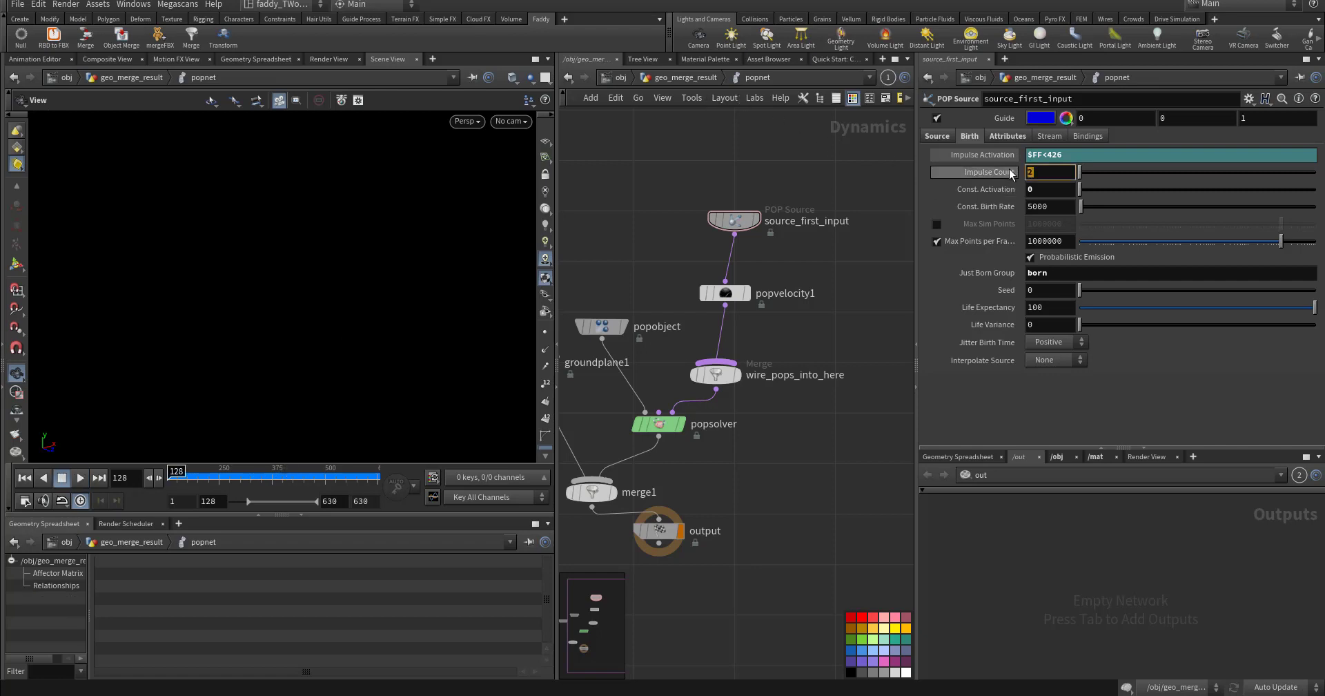
{"action": "key", "text": "Up"}
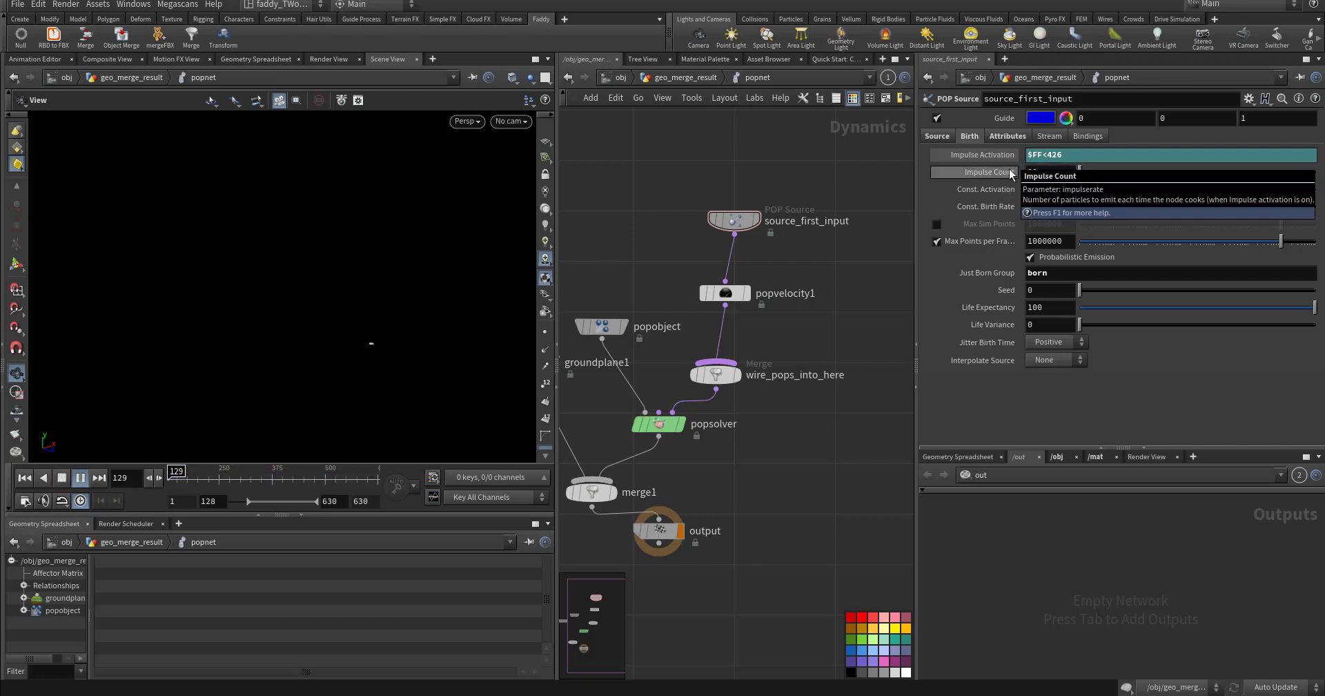
{"action": "key", "text": "ctrl+Up"}
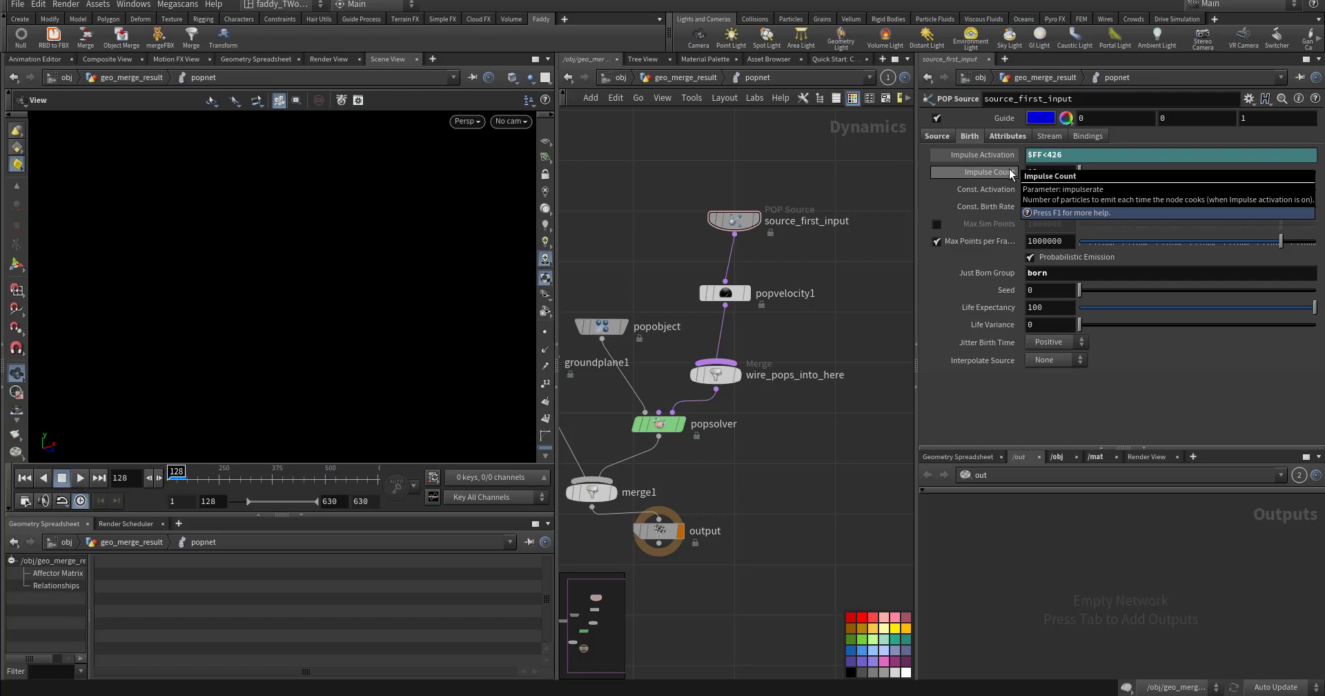
{"action": "left_click", "coordinate": [1004, 136]}
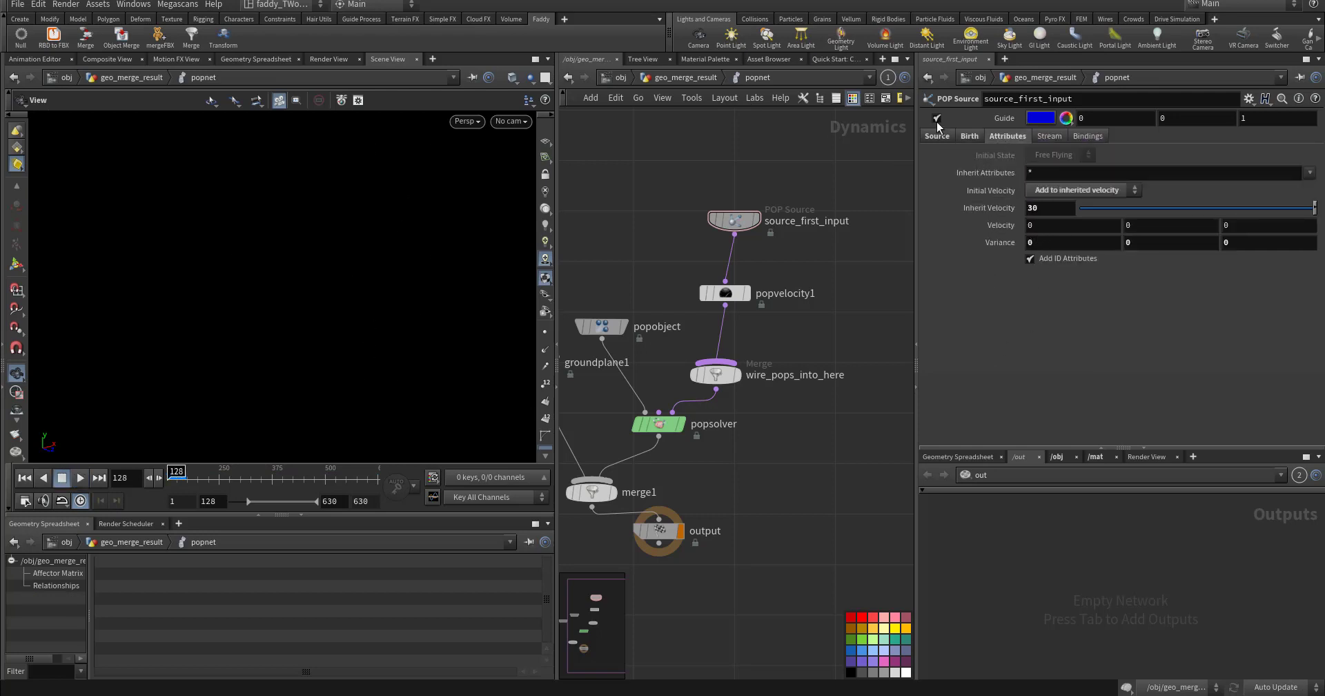
{"action": "left_click", "coordinate": [971, 136]}
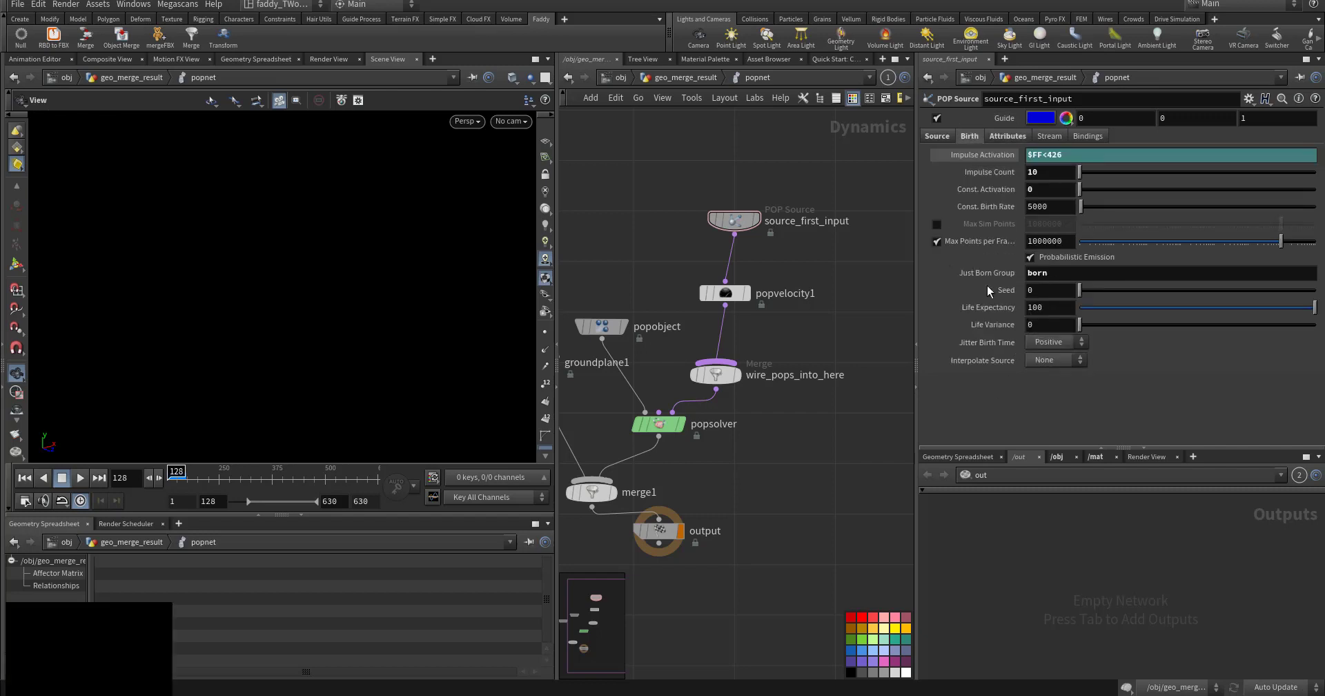
Step: Return to geo_merge_result, display and select null6 below popnet, and play its particles
{"action": "left_click", "coordinate": [687, 78]}
{"action": "middle_click_drag", "start_coordinate": [757, 522], "coordinate": [729, 389]}
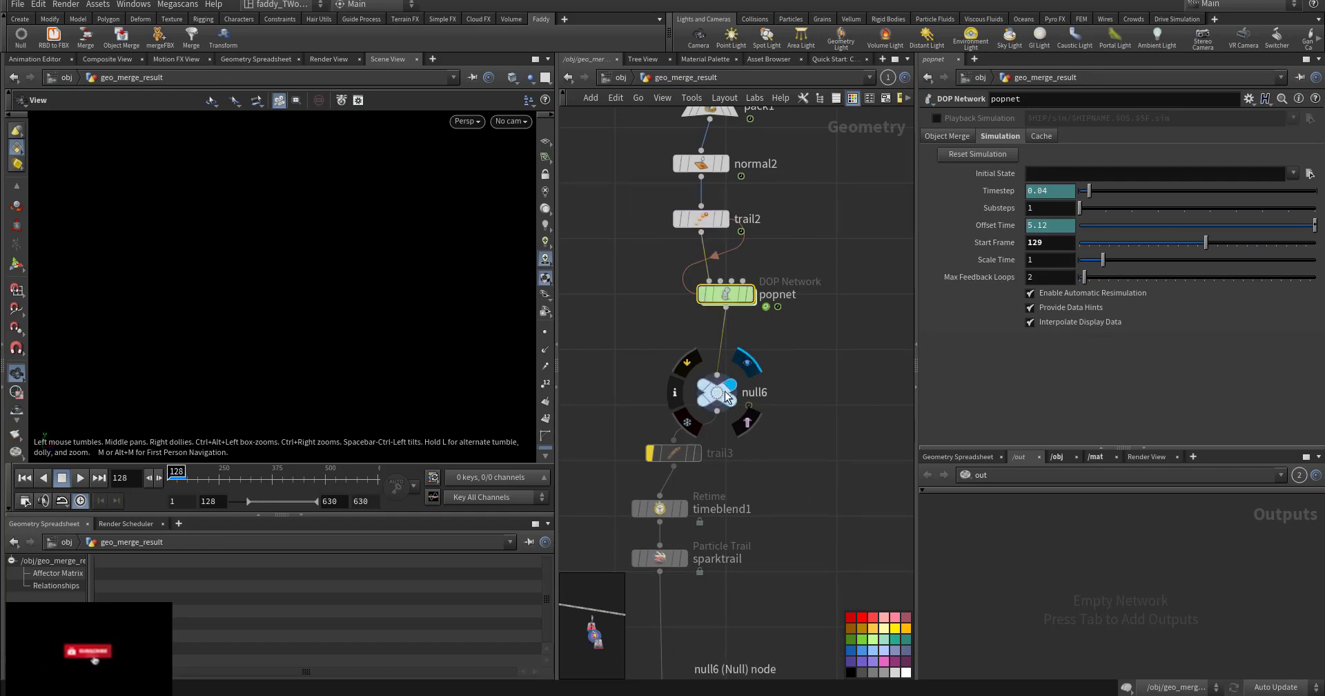
{"action": "left_click", "coordinate": [718, 396]}
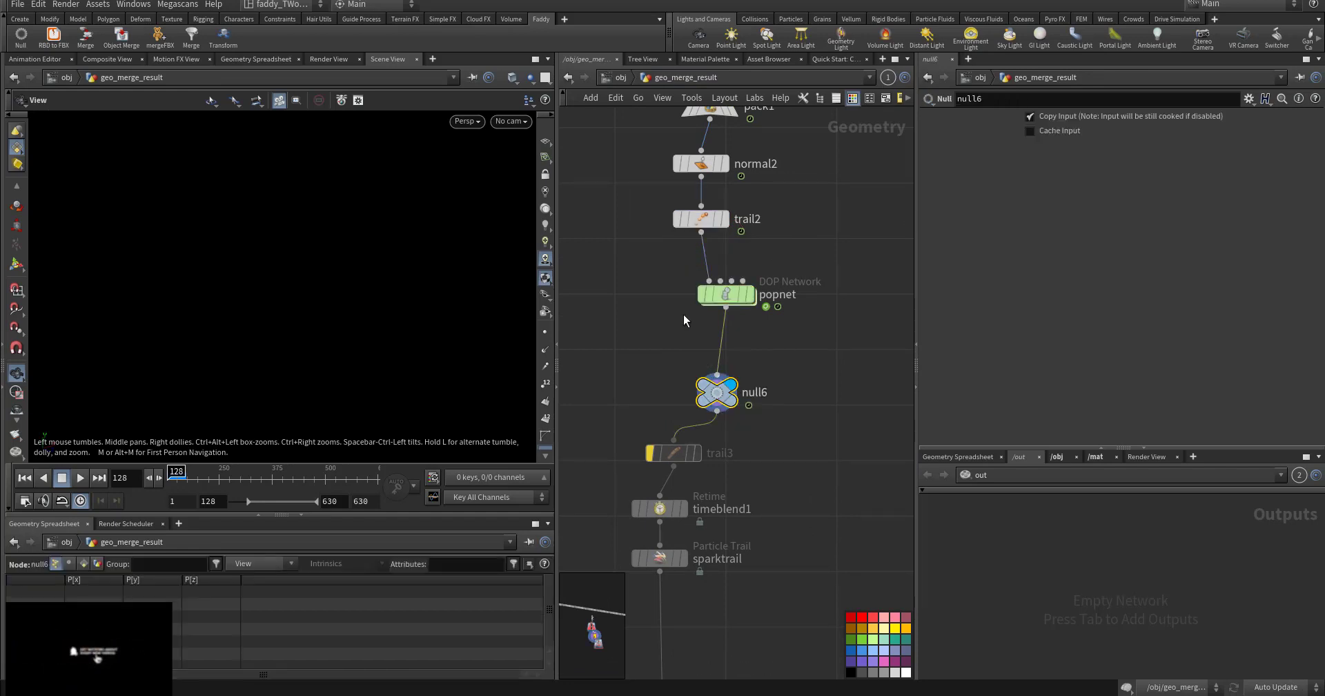
{"action": "key", "text": "Up"}
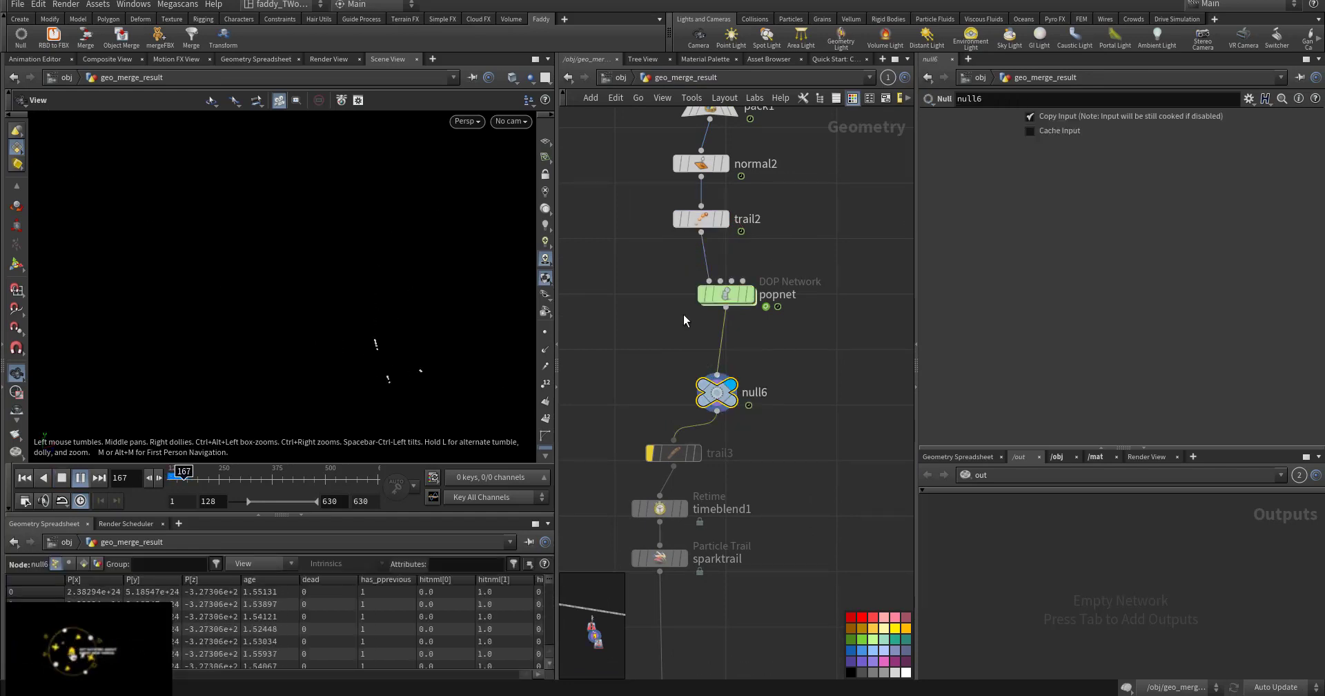
{"action": "key", "text": "Up"}
Step: Select groundplane1 inside popnet to check its settings, play the simulation and return to geo_merge_result
{"action": "double_click", "coordinate": [722, 296]}
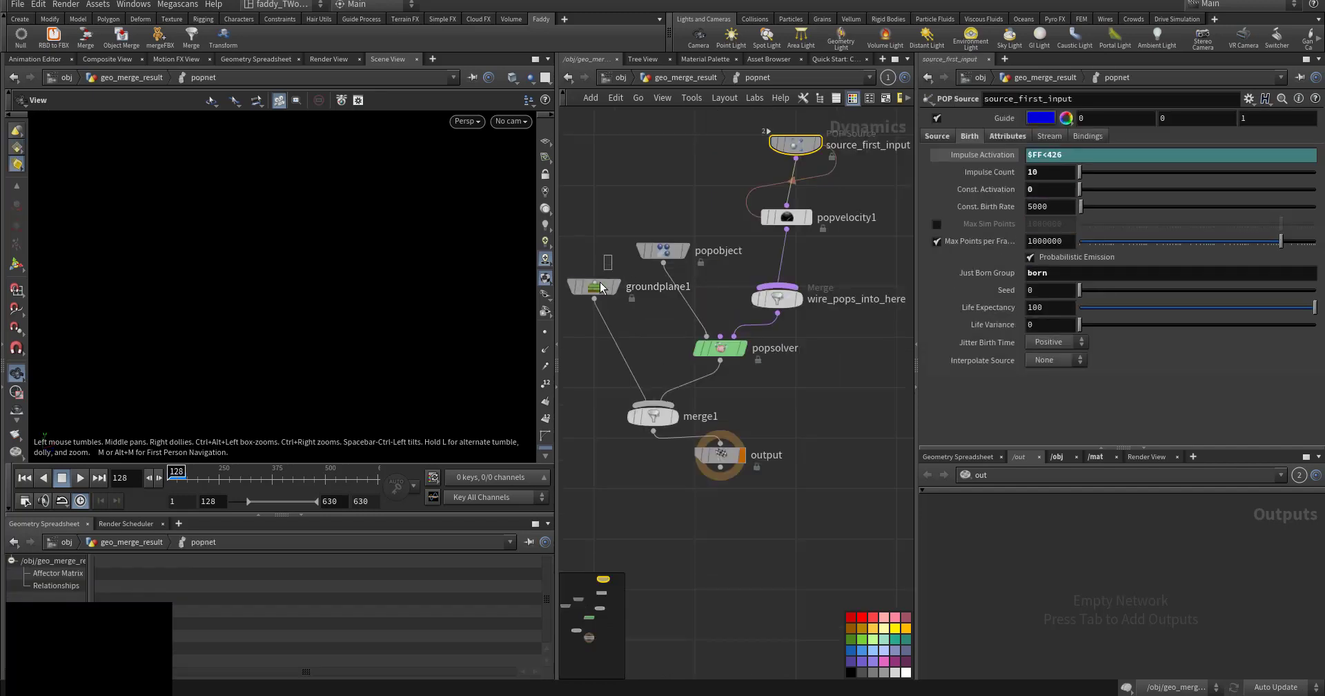
{"action": "left_click", "coordinate": [639, 286]}
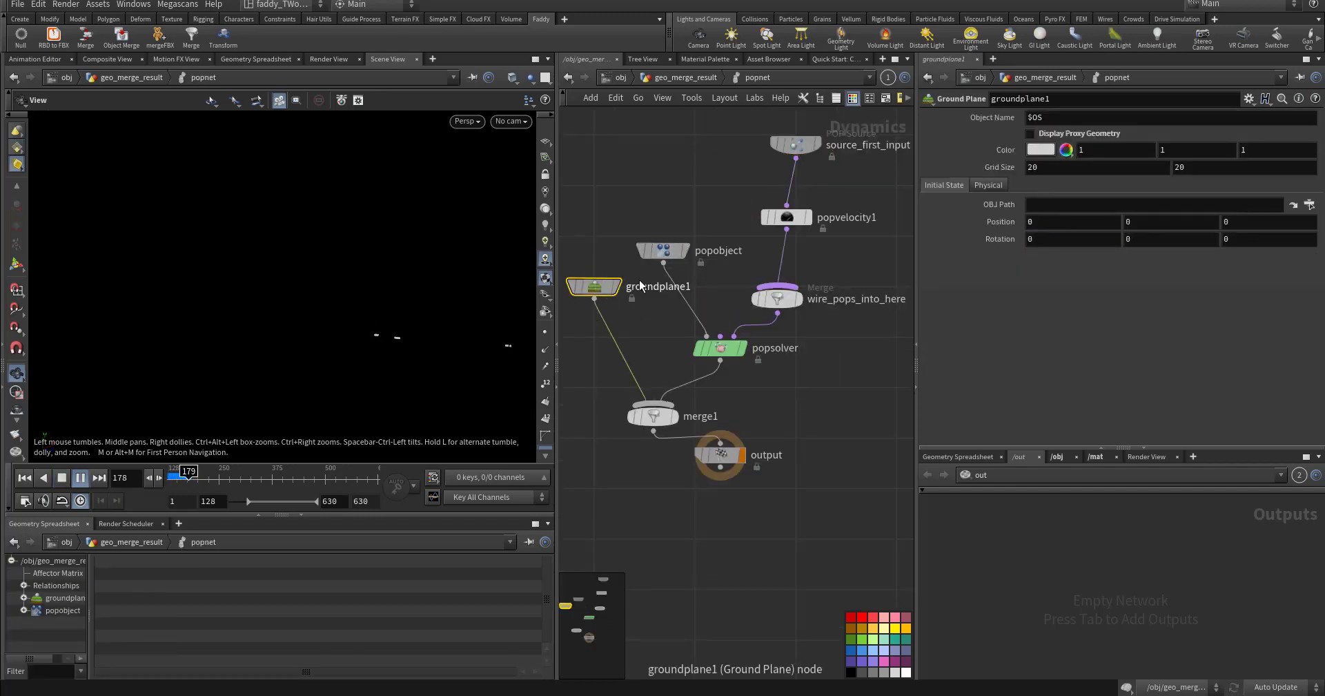
{"action": "key", "text": "Up"}
{"action": "left_click", "coordinate": [693, 77]}
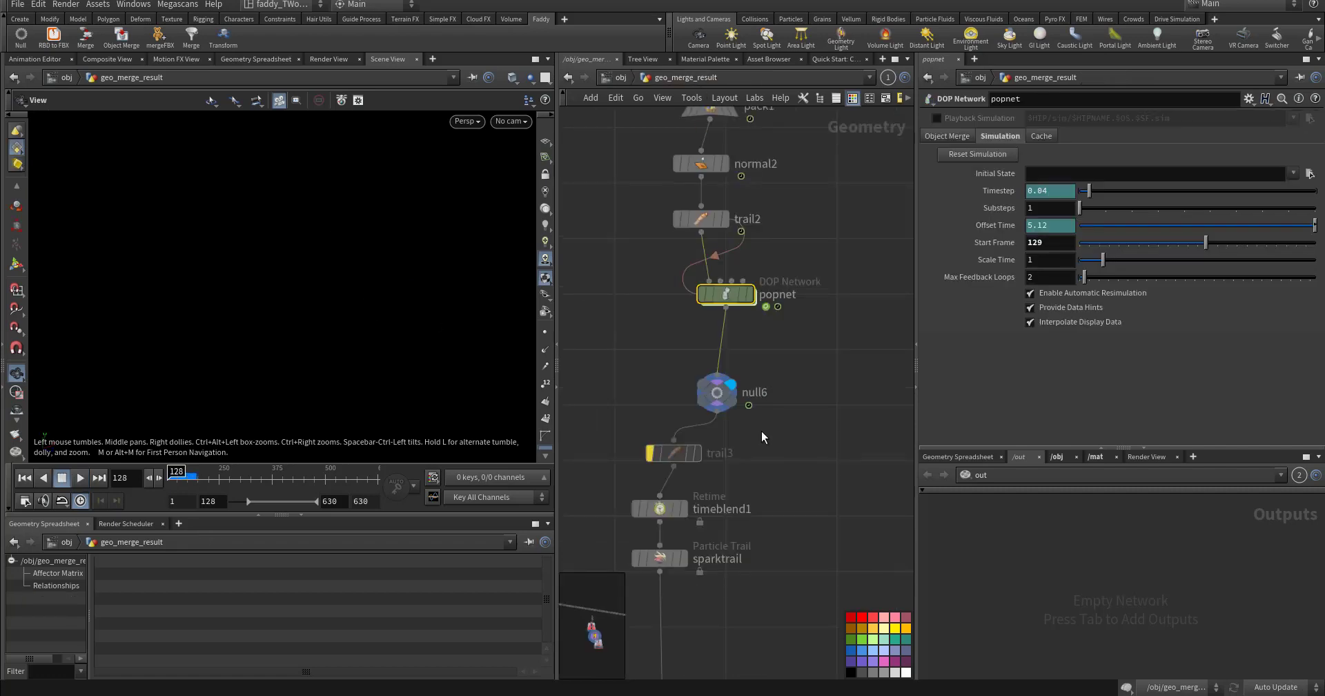
Step: Display and select the timeblend1 retime node and inspect the node information of trail3 and timeblend1
{"action": "mouse_move", "coordinate": [710, 351]}
{"action": "middle_click_drag", "start_coordinate": [805, 421], "coordinate": [815, 346]}
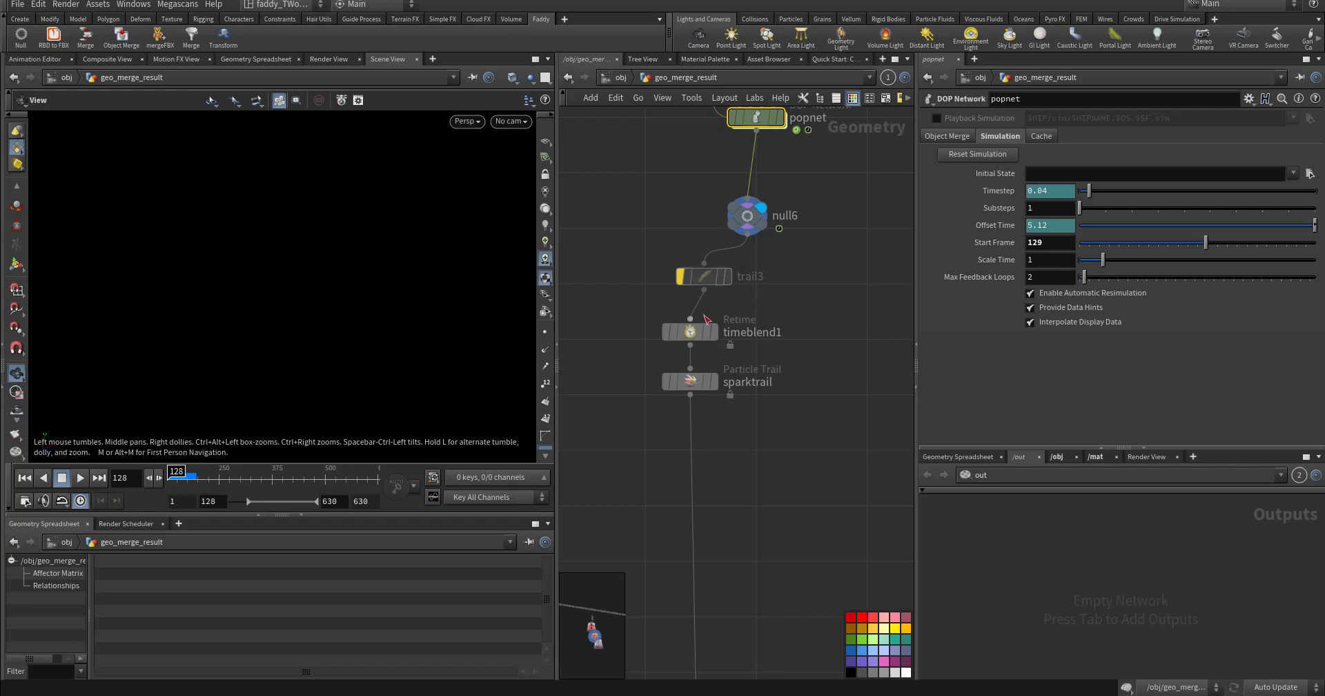
{"action": "left_click", "coordinate": [714, 330]}
{"action": "middle_click_drag", "start_coordinate": [822, 412], "coordinate": [815, 336]}
{"action": "middle_click", "coordinate": [706, 206]}
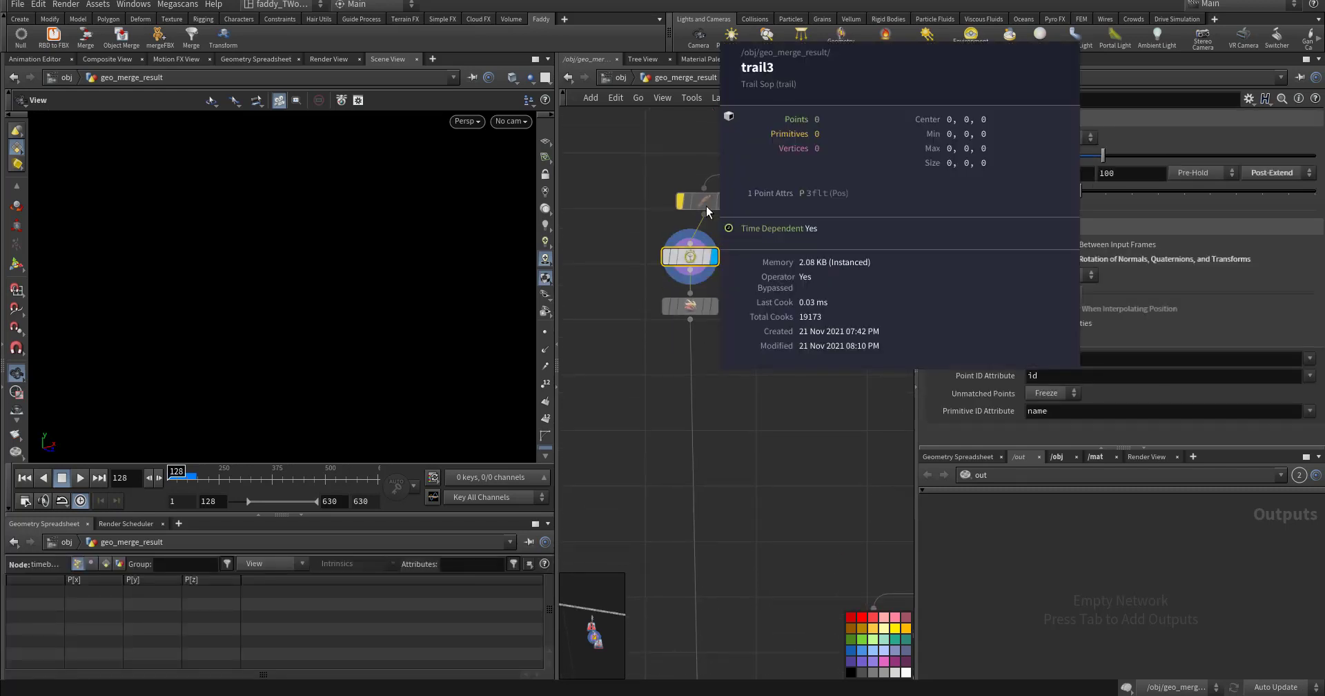
{"action": "middle_click", "coordinate": [696, 258]}
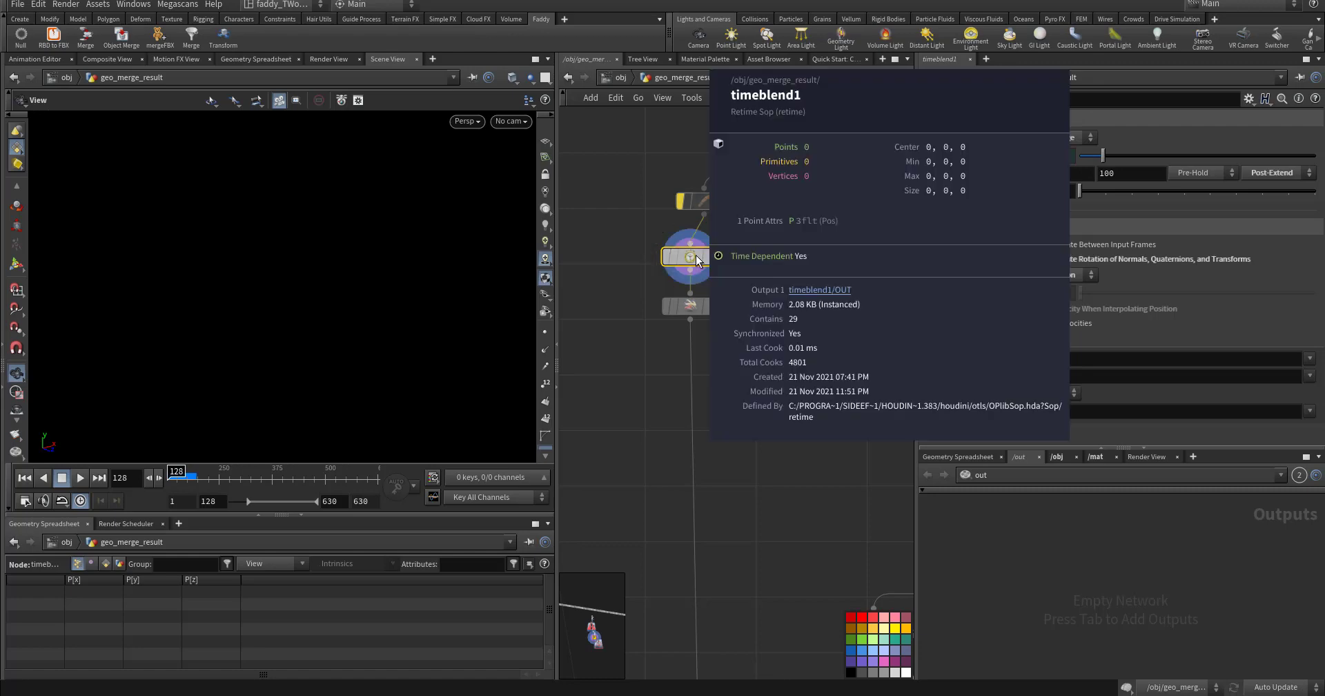
Step: Display the sparktrail Particle Trail node and look up Spark Trail among the available Pyro nodes
{"action": "left_click", "coordinate": [713, 309]}
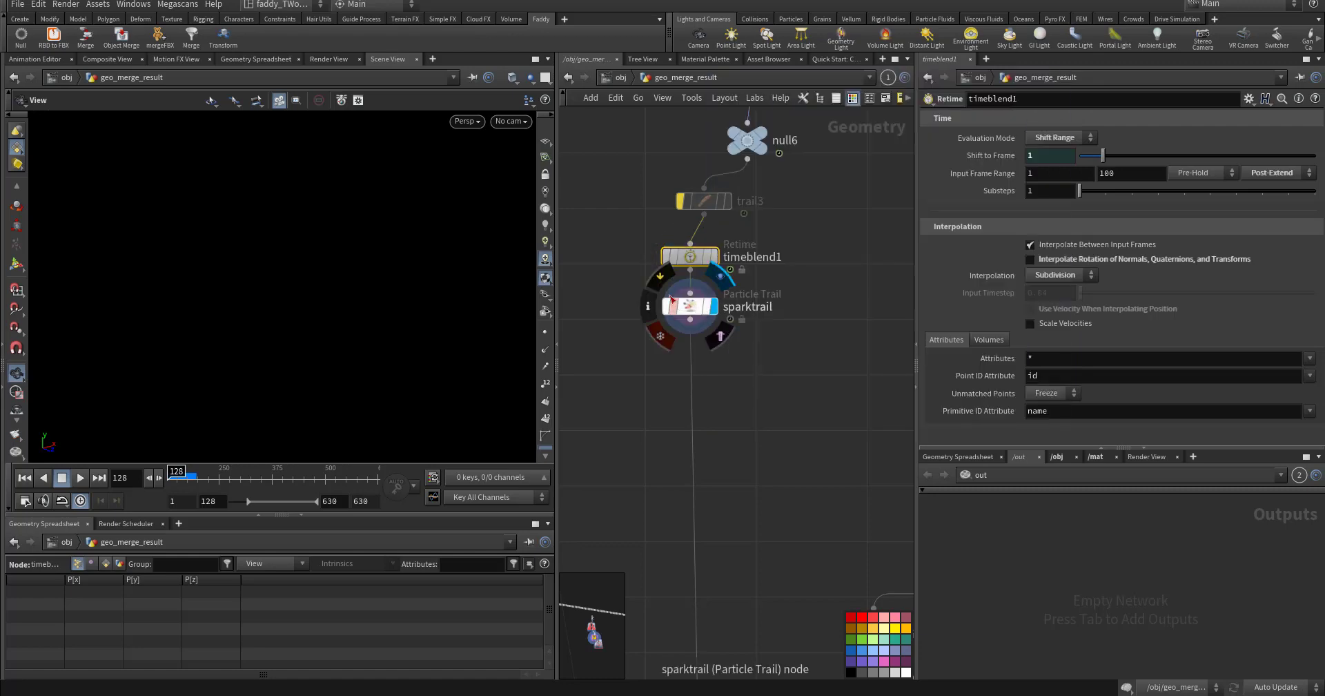
{"action": "middle_click_drag", "start_coordinate": [614, 253], "coordinate": [662, 295]}
{"action": "key", "text": "Tab"}
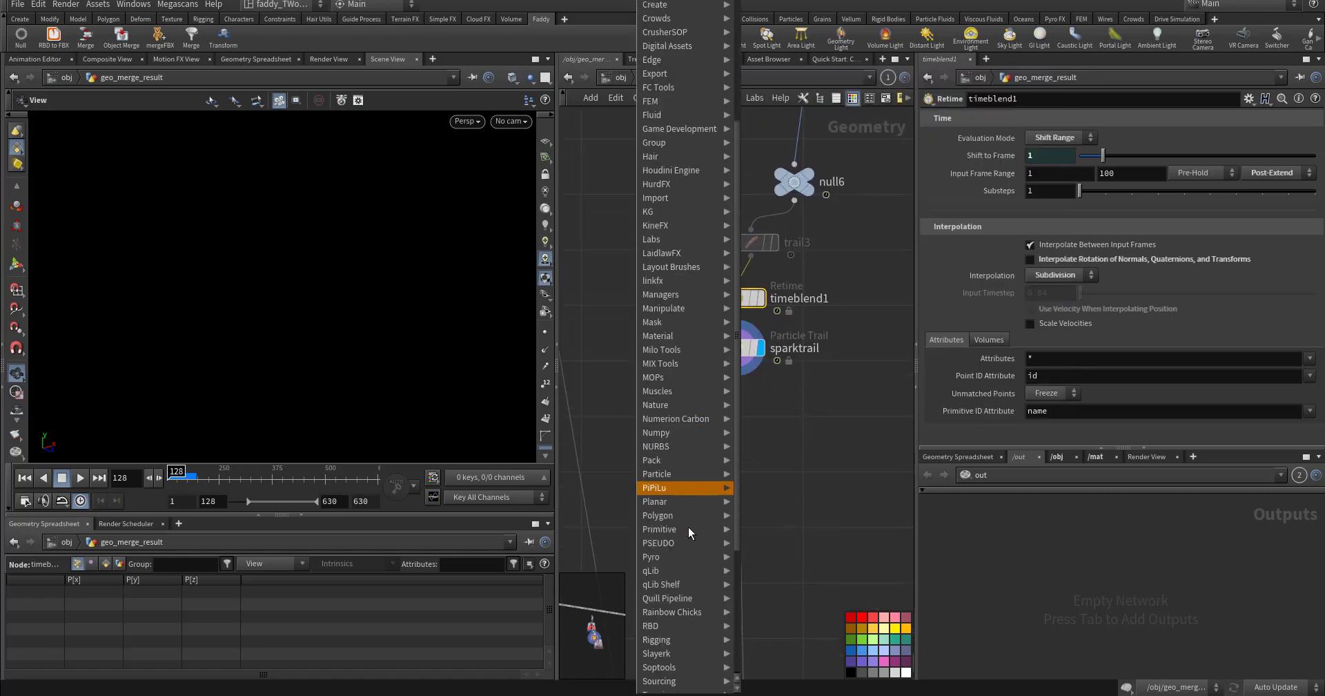
{"action": "scroll", "coordinate": [684, 552], "scroll_direction": "down", "scroll_amount": 8}
{"action": "mouse_move", "coordinate": [690, 610]}
{"action": "scroll", "coordinate": [696, 642], "scroll_direction": "down", "scroll_amount": 2}
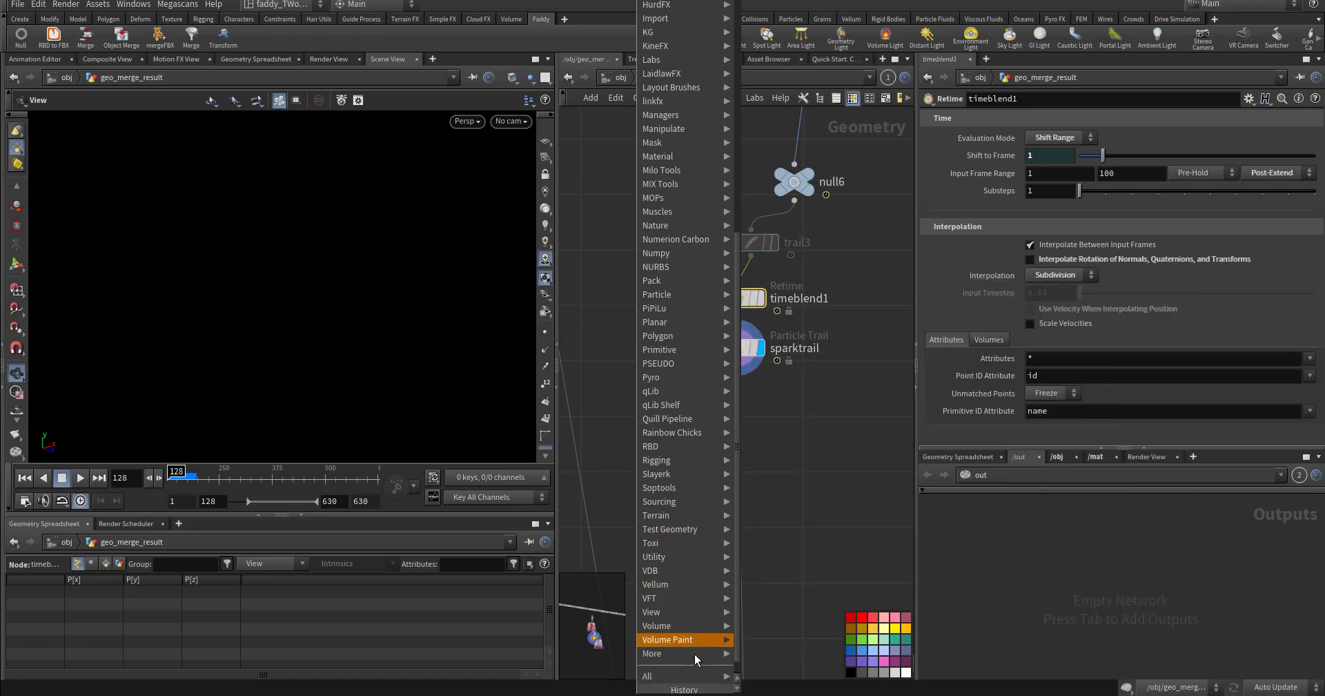
{"action": "mouse_move", "coordinate": [687, 378]}
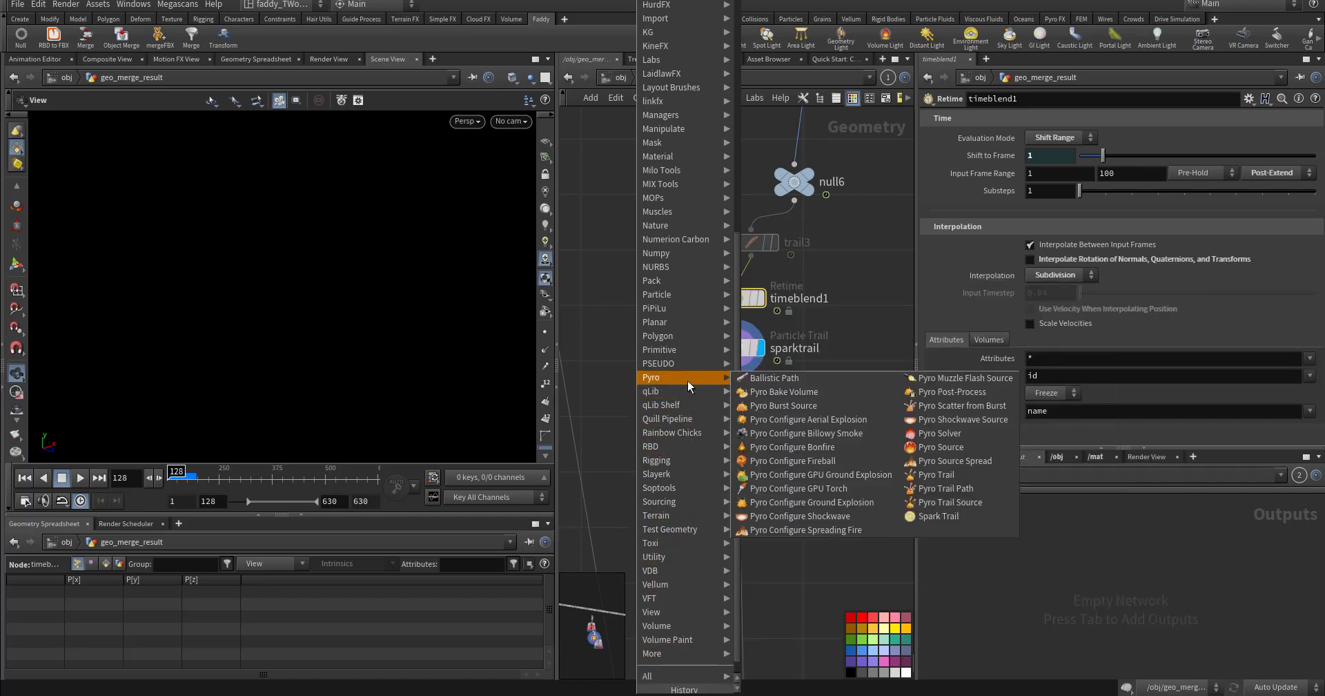
{"action": "left_click", "coordinate": [918, 515]}
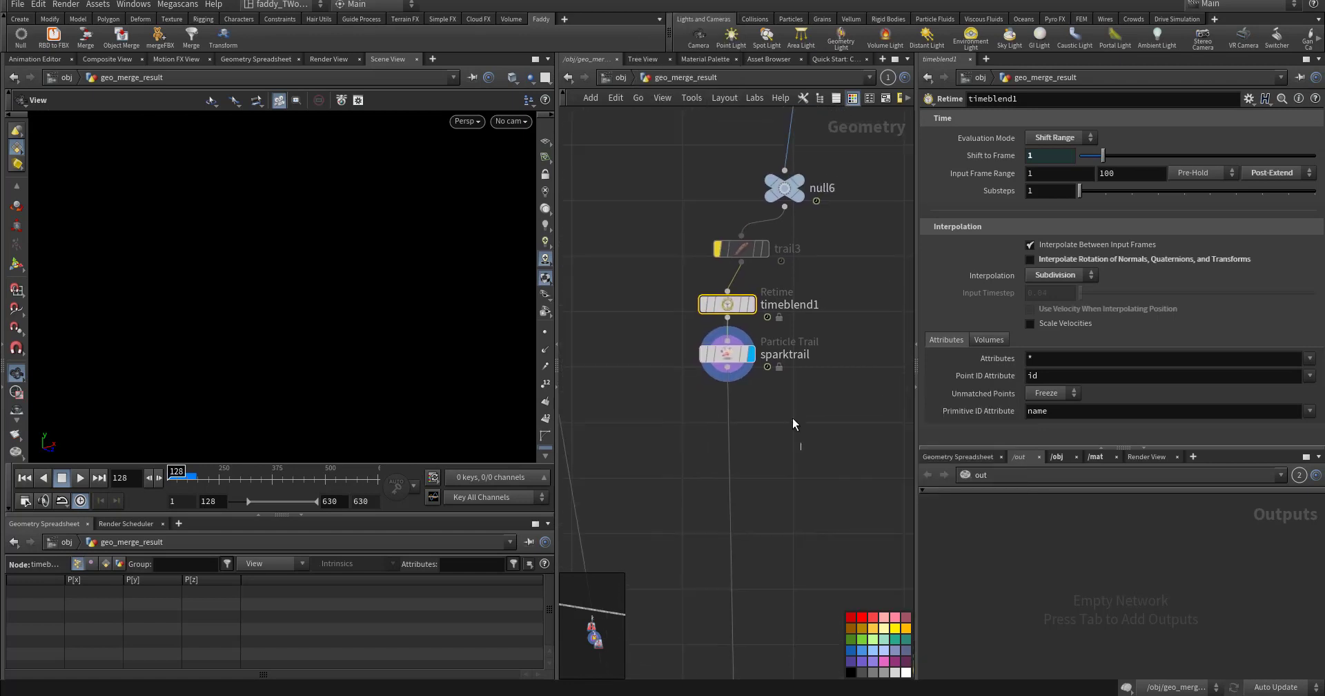
Step: Select sparktrail and play its particle trails with the viewport's reference grid turned on
{"action": "left_click", "coordinate": [692, 352], "text": "shift"}
{"action": "left_click", "coordinate": [713, 364]}
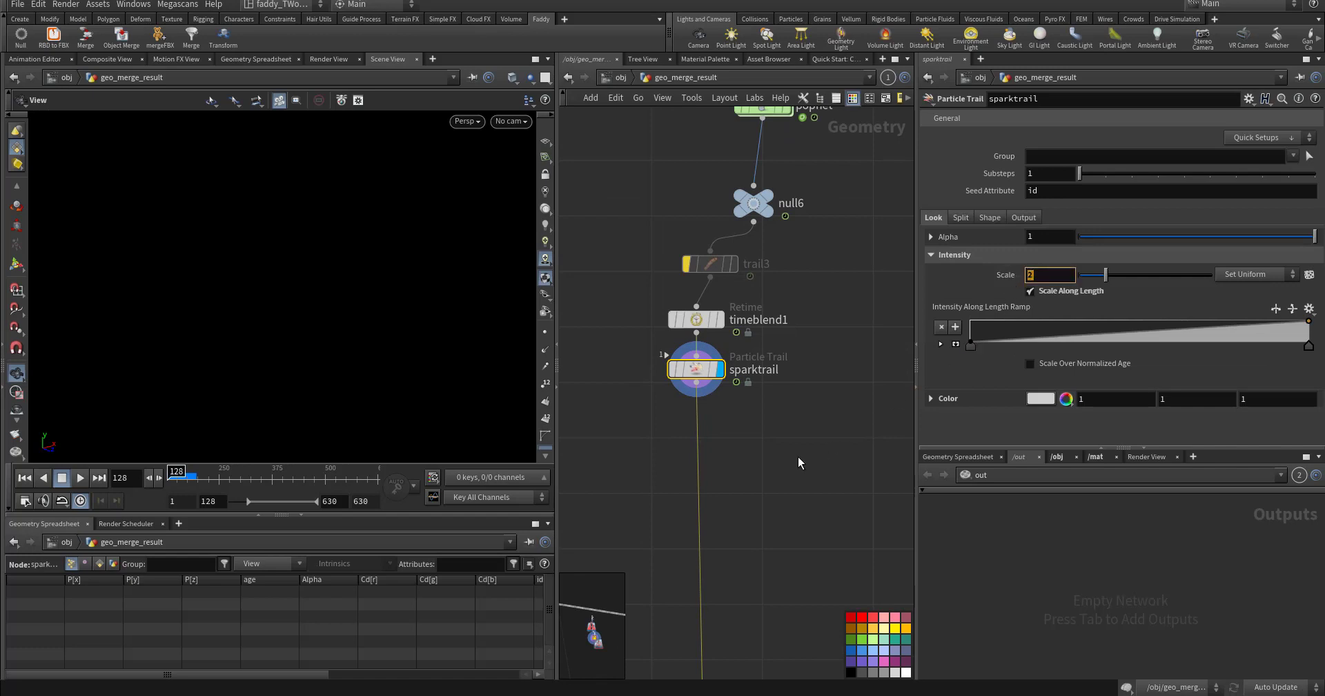
{"action": "left_click", "coordinate": [784, 473]}
{"action": "middle_click_drag", "start_coordinate": [784, 473], "coordinate": [815, 448]}
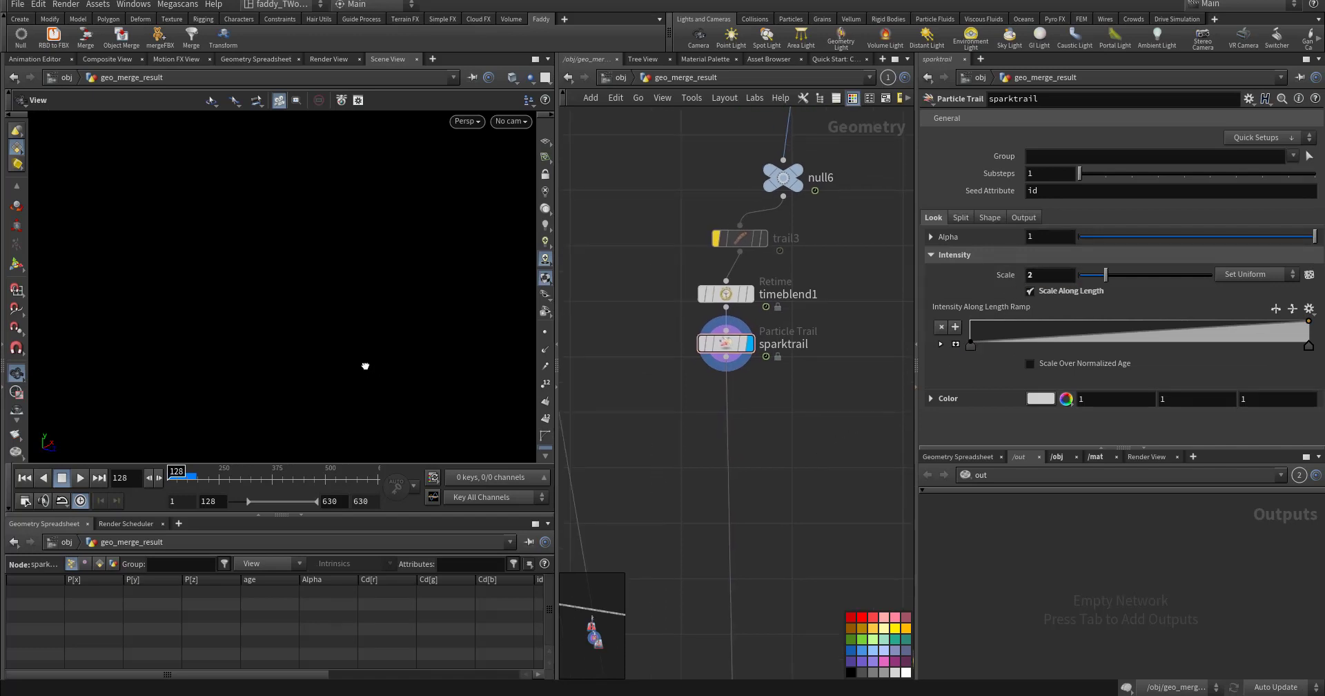
{"action": "key", "text": "Up"}
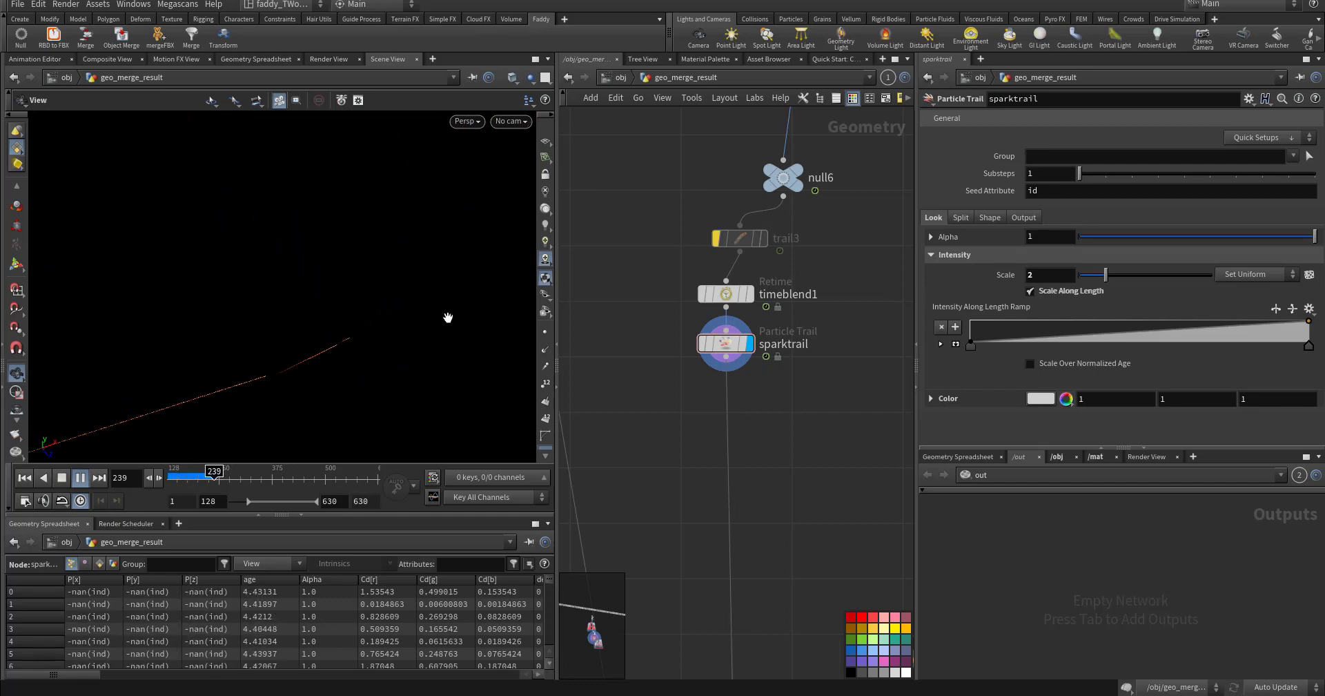
{"action": "left_click", "coordinate": [545, 142]}
{"action": "mouse_move", "coordinate": [396, 299]}
{"action": "left_mouse_down"}
{"action": "mouse_move", "coordinate": [411, 267]}
{"action": "mouse_move", "coordinate": [414, 341]}
{"action": "mouse_move", "coordinate": [473, 320]}
{"action": "mouse_move", "coordinate": [351, 331]}
{"action": "mouse_move", "coordinate": [376, 337]}
{"action": "mouse_move", "coordinate": [366, 320]}
{"action": "left_mouse_up"}
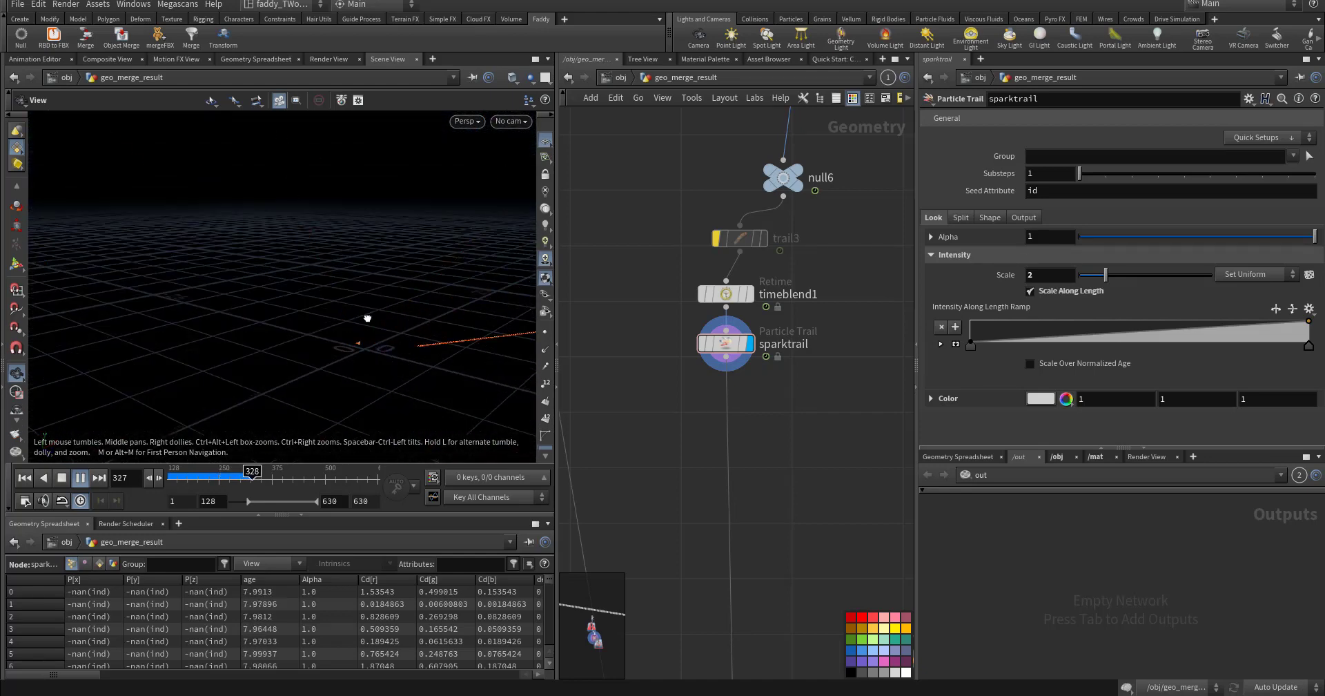
Step: Toggle sparktrail's Scale Along Length off and on again, and return the playback to frame 128
{"action": "left_click", "coordinate": [1031, 291]}
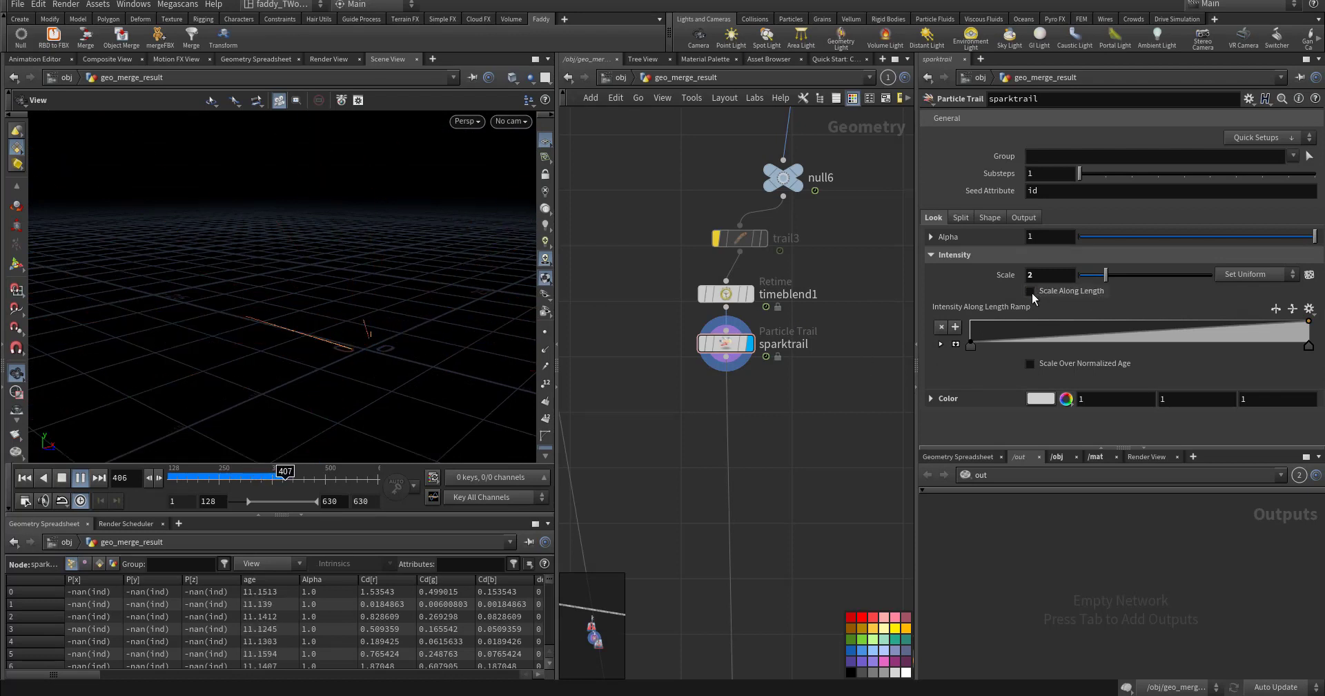
{"action": "left_click", "coordinate": [1031, 291]}
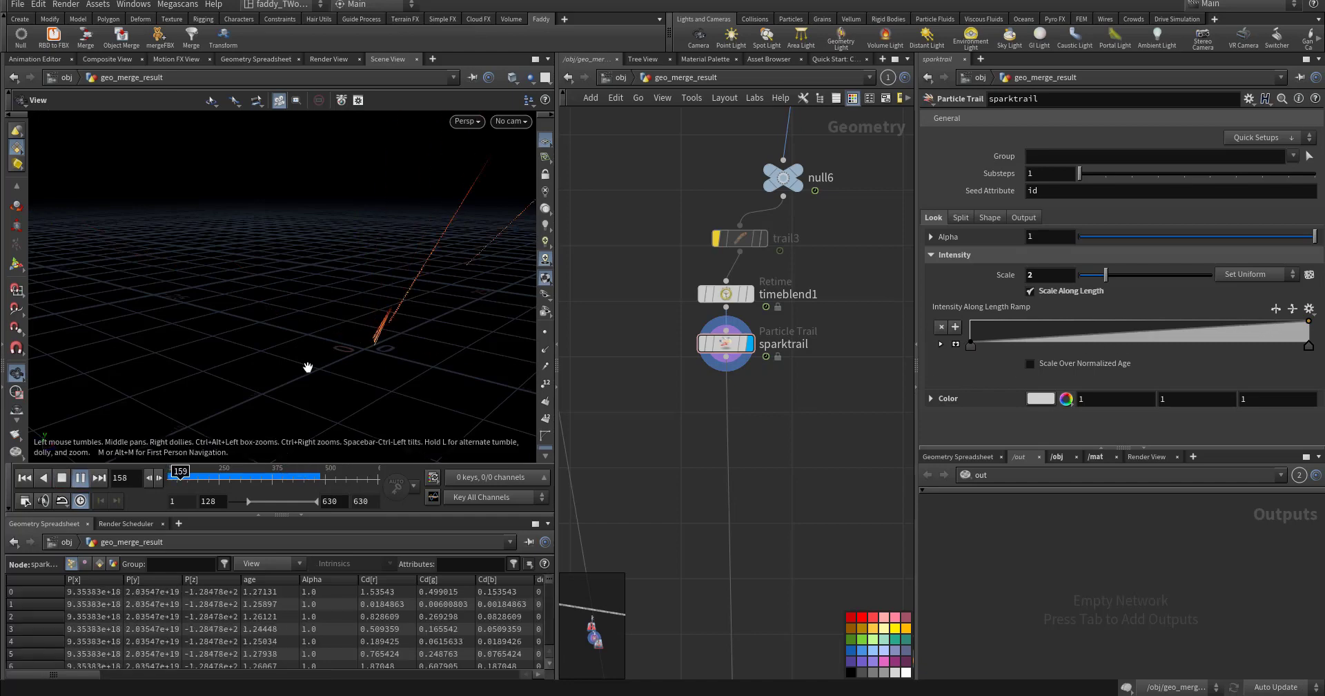
{"action": "key", "text": "ctrl+Left"}
Step: Trace the network down to merge3, and display and select the explosion_center Add node to view its point
{"action": "middle_click_drag", "start_coordinate": [830, 498], "coordinate": [786, 398]}
{"action": "scroll", "coordinate": [786, 396], "scroll_direction": "down", "scroll_amount": 6}
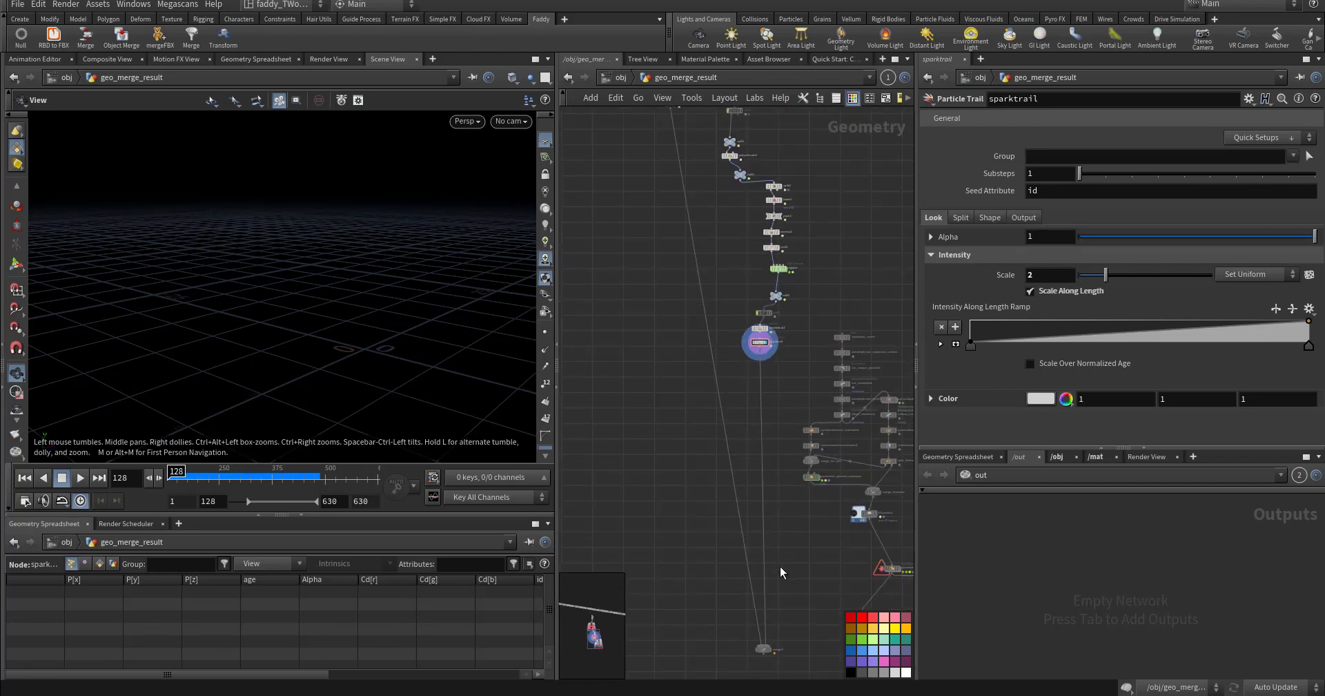
{"action": "middle_click_drag", "start_coordinate": [777, 666], "coordinate": [697, 459]}
{"action": "scroll", "coordinate": [694, 464], "scroll_direction": "up", "scroll_amount": 4}
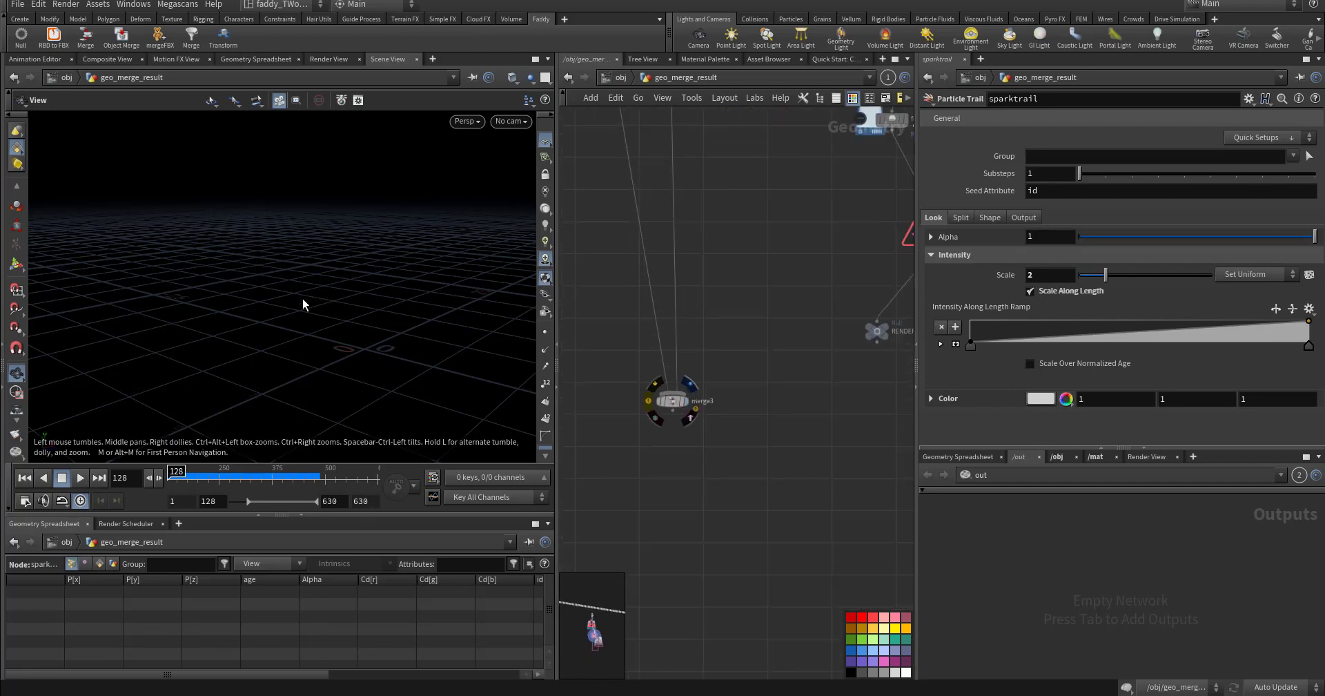
{"action": "middle_click_drag", "start_coordinate": [787, 235], "coordinate": [707, 527]}
{"action": "scroll", "coordinate": [718, 388], "scroll_direction": "down", "scroll_amount": 4}
{"action": "scroll", "coordinate": [772, 293], "scroll_direction": "up", "scroll_amount": 2}
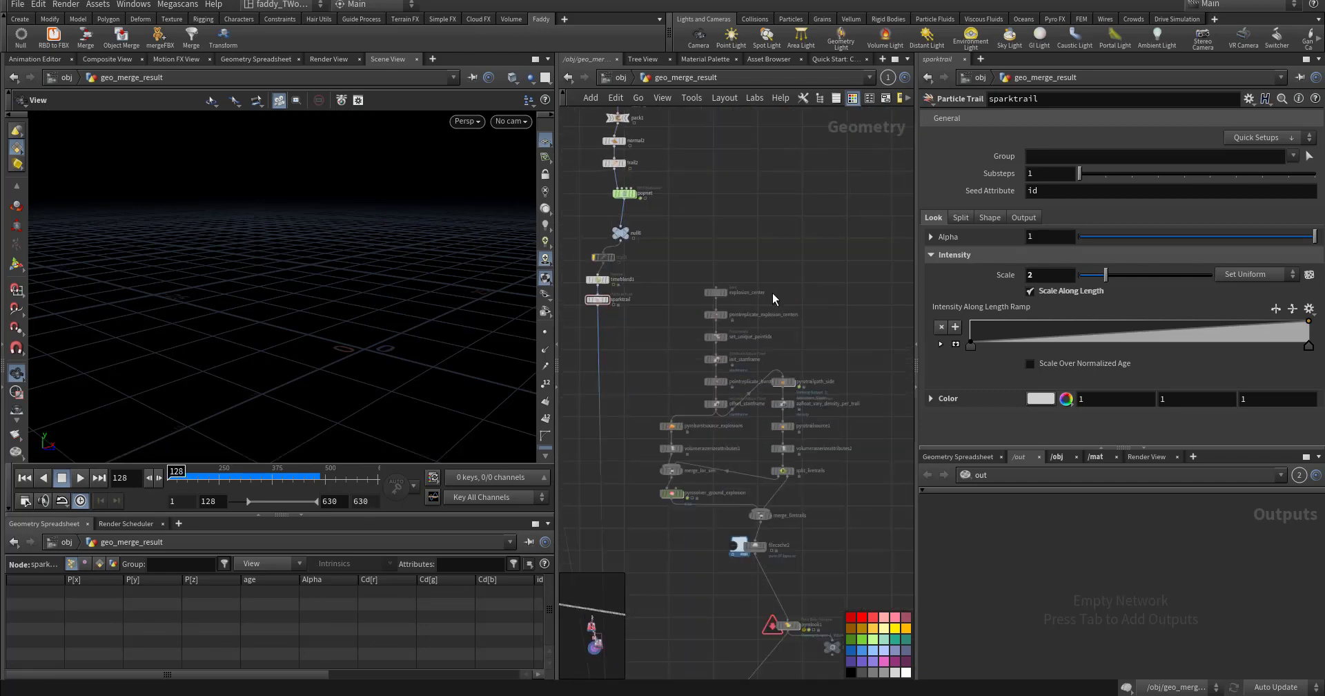
{"action": "scroll", "coordinate": [772, 293], "scroll_direction": "up", "scroll_amount": 1}
{"action": "left_click_drag", "start_coordinate": [391, 256], "coordinate": [357, 300]}
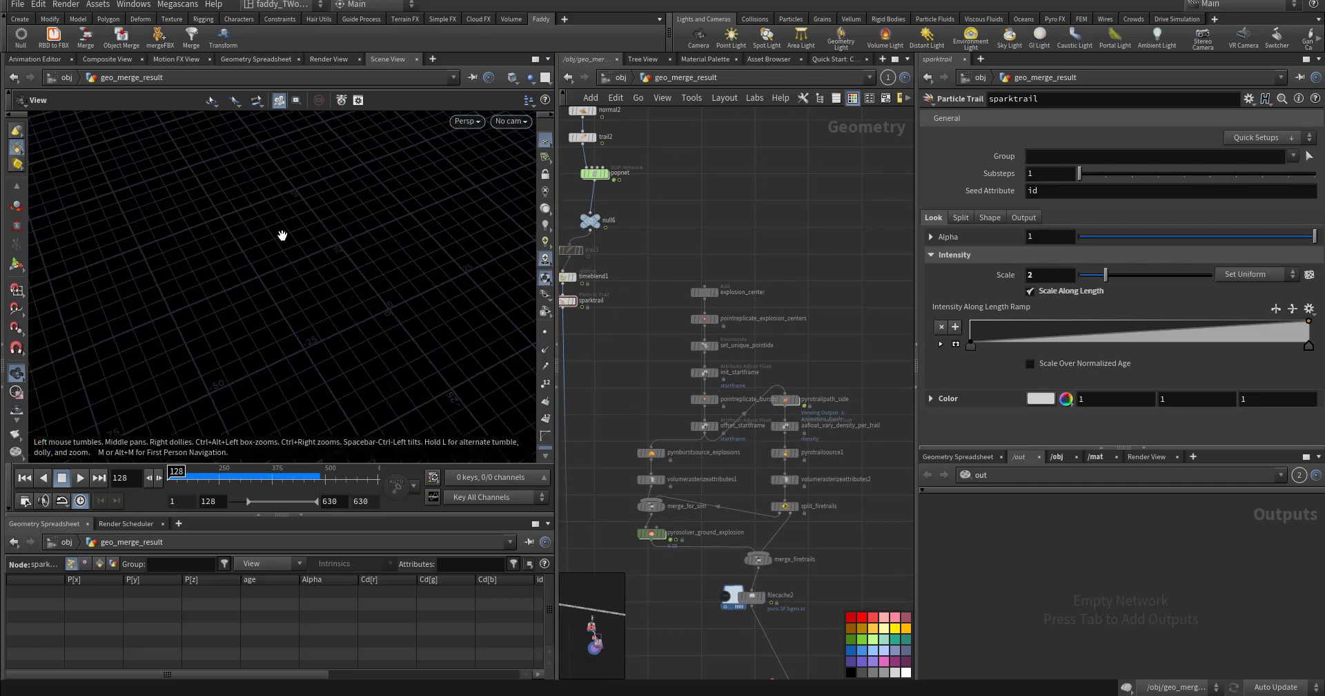
{"action": "left_click_drag", "start_coordinate": [284, 276], "coordinate": [384, 245]}
{"action": "scroll", "coordinate": [735, 318], "scroll_direction": "up", "scroll_amount": 5}
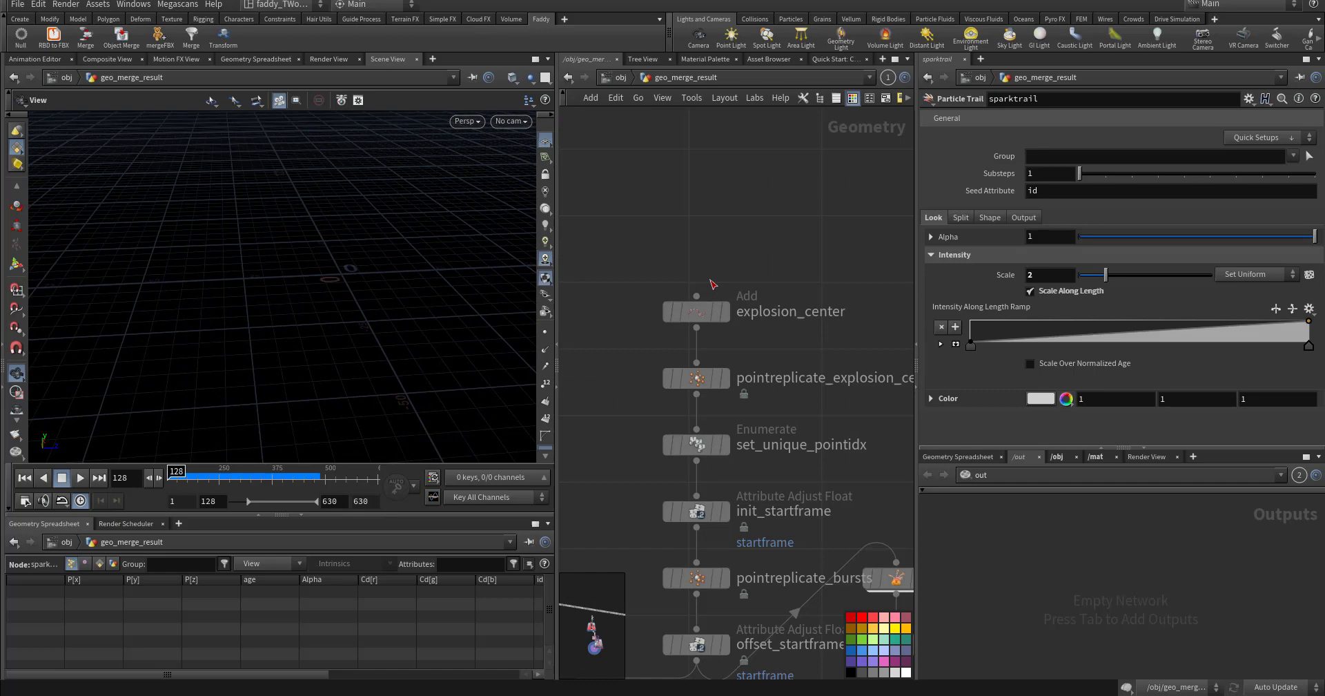
{"action": "left_click", "coordinate": [732, 318]}
{"action": "left_click_drag", "start_coordinate": [259, 278], "coordinate": [325, 297]}
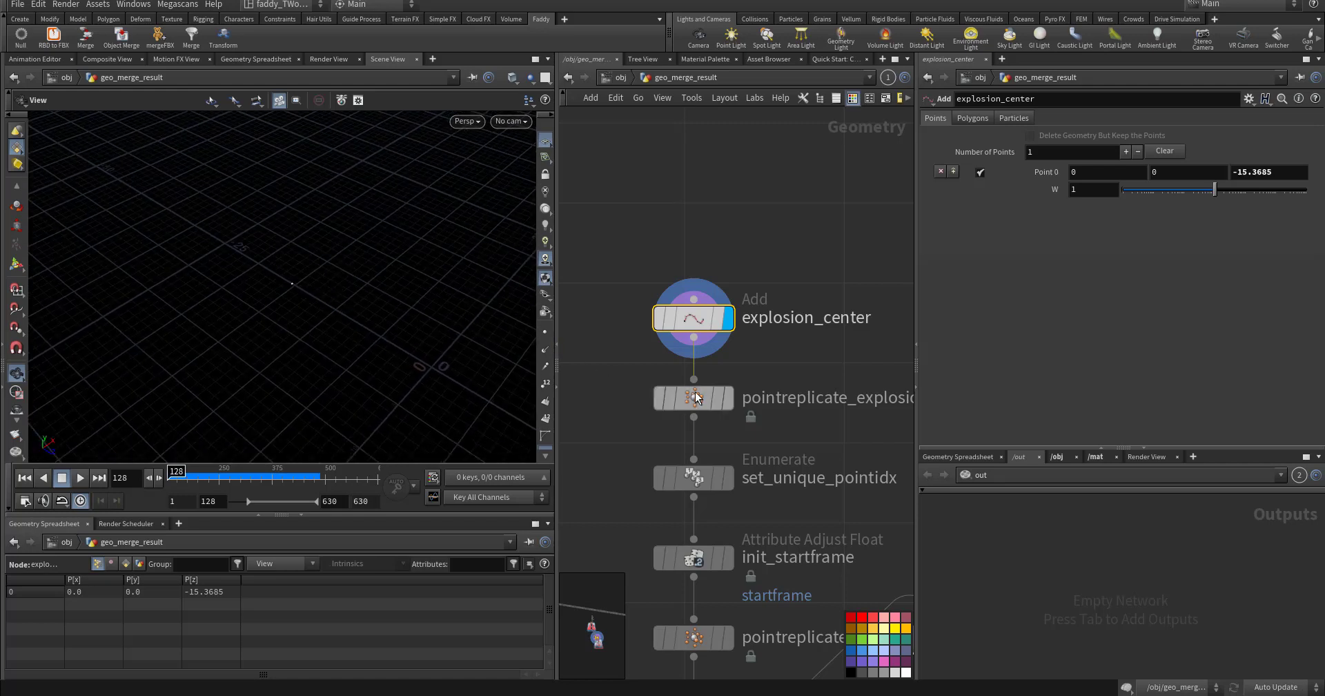
Step: Display and select pointreplicate_explosion_centers and set_unique_pointidx in turn to examine the replicated points and the explosionid attribute
{"action": "middle_click_drag", "start_coordinate": [840, 374], "coordinate": [794, 323]}
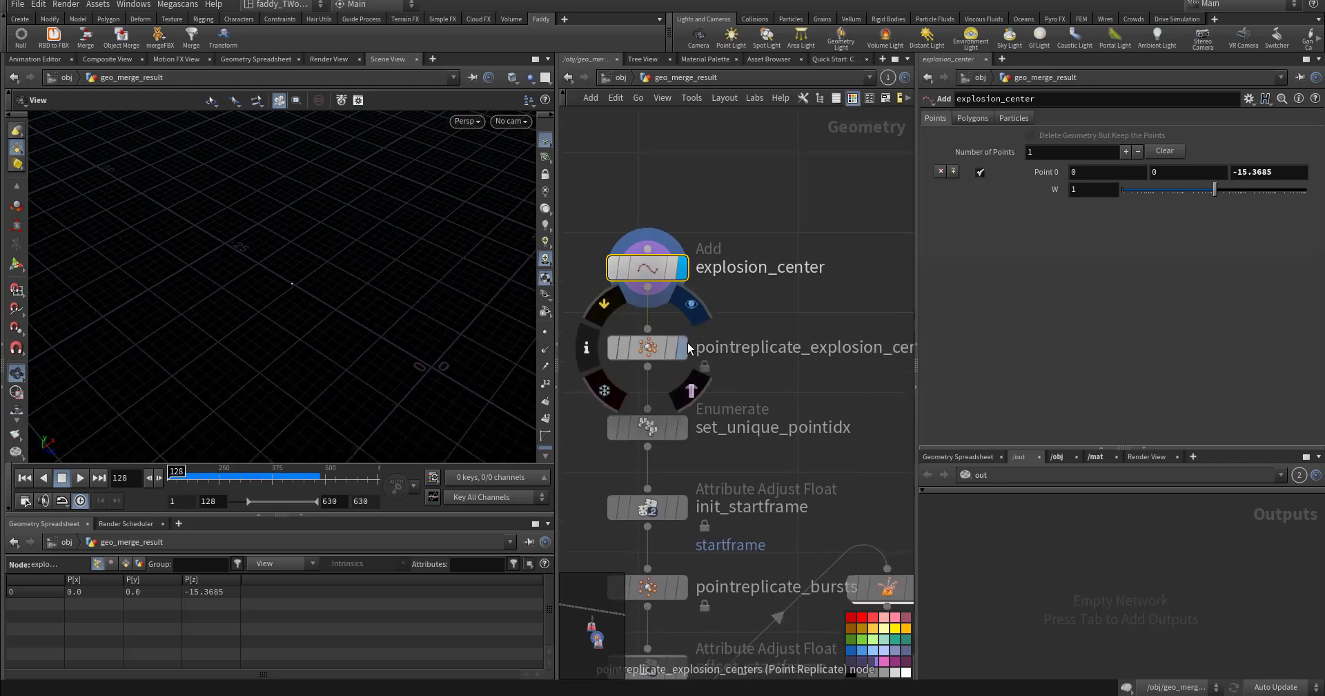
{"action": "left_click", "coordinate": [648, 349]}
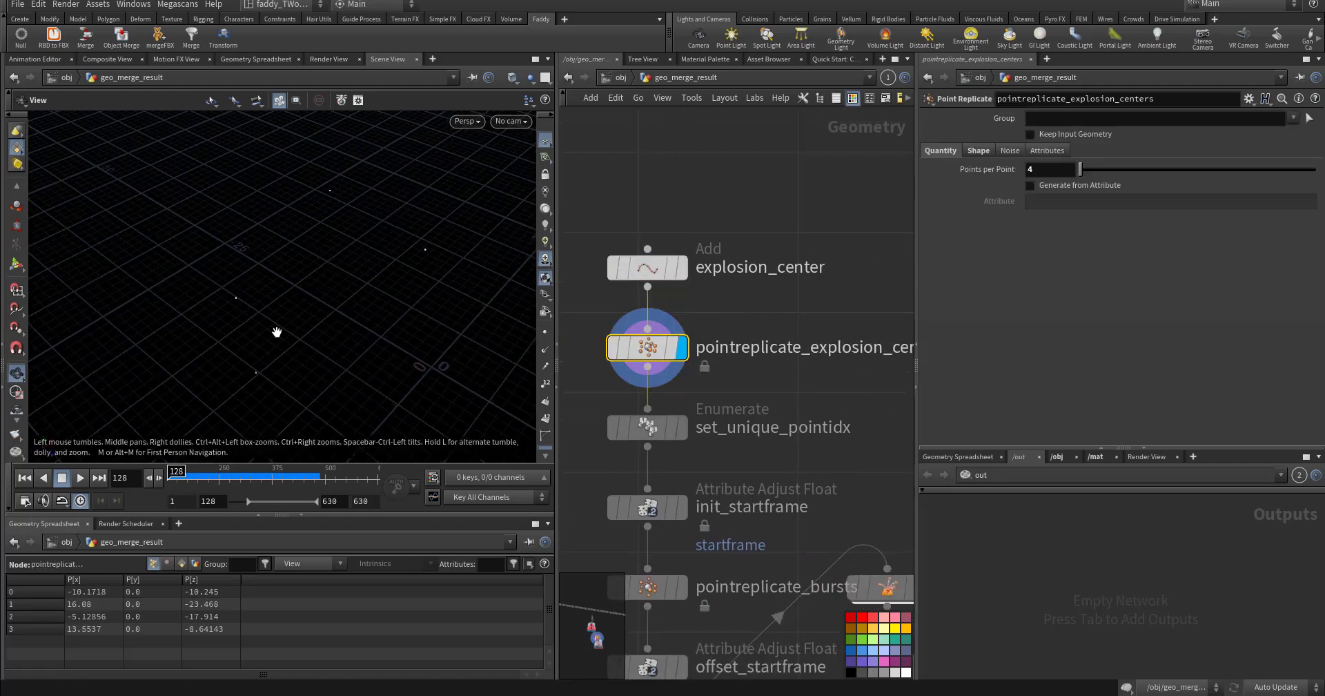
{"action": "middle_click_drag", "start_coordinate": [816, 402], "coordinate": [829, 295]}
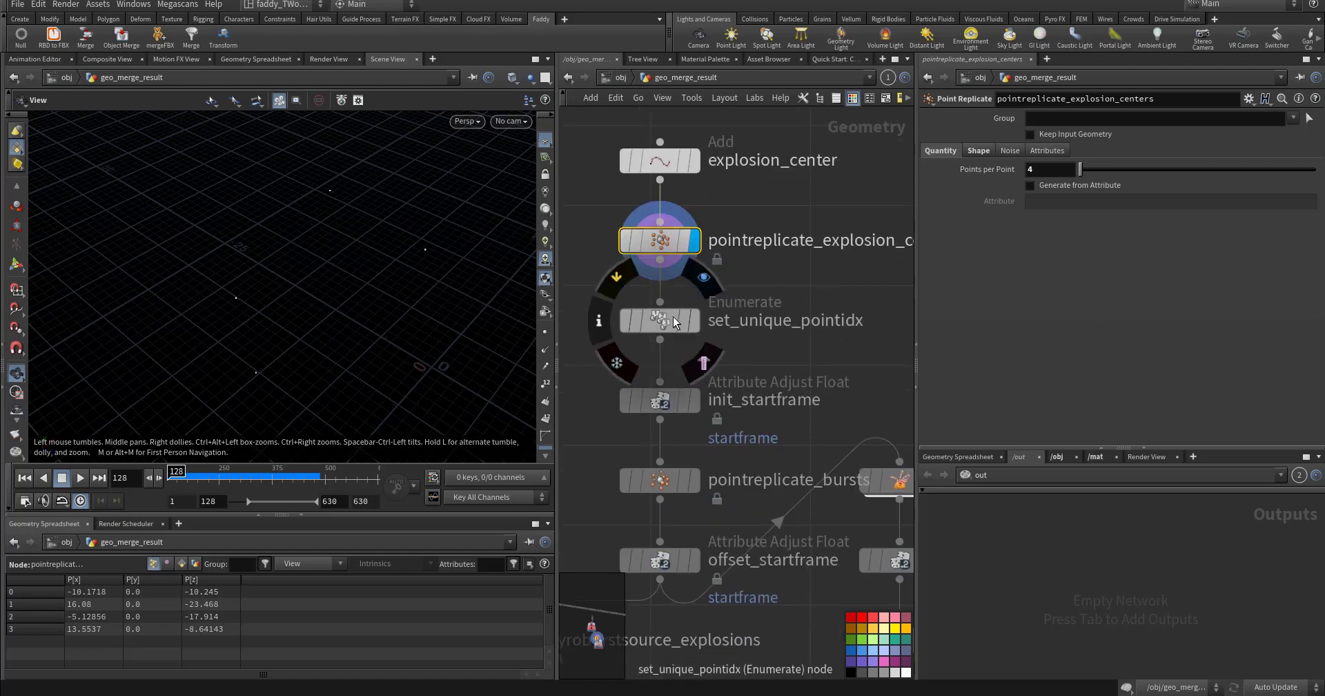
{"action": "left_click", "coordinate": [694, 321]}
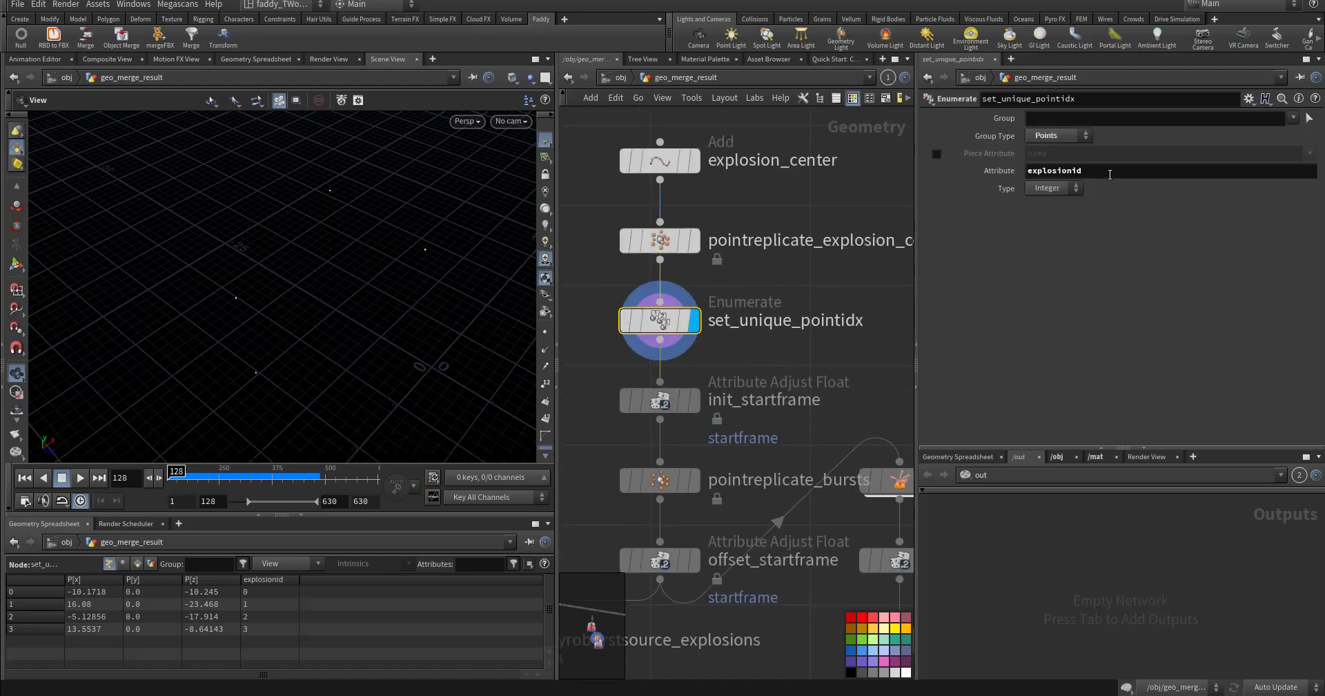
{"action": "left_click", "coordinate": [1109, 174]}
{"action": "middle_click_drag", "start_coordinate": [878, 370], "coordinate": [861, 255]}
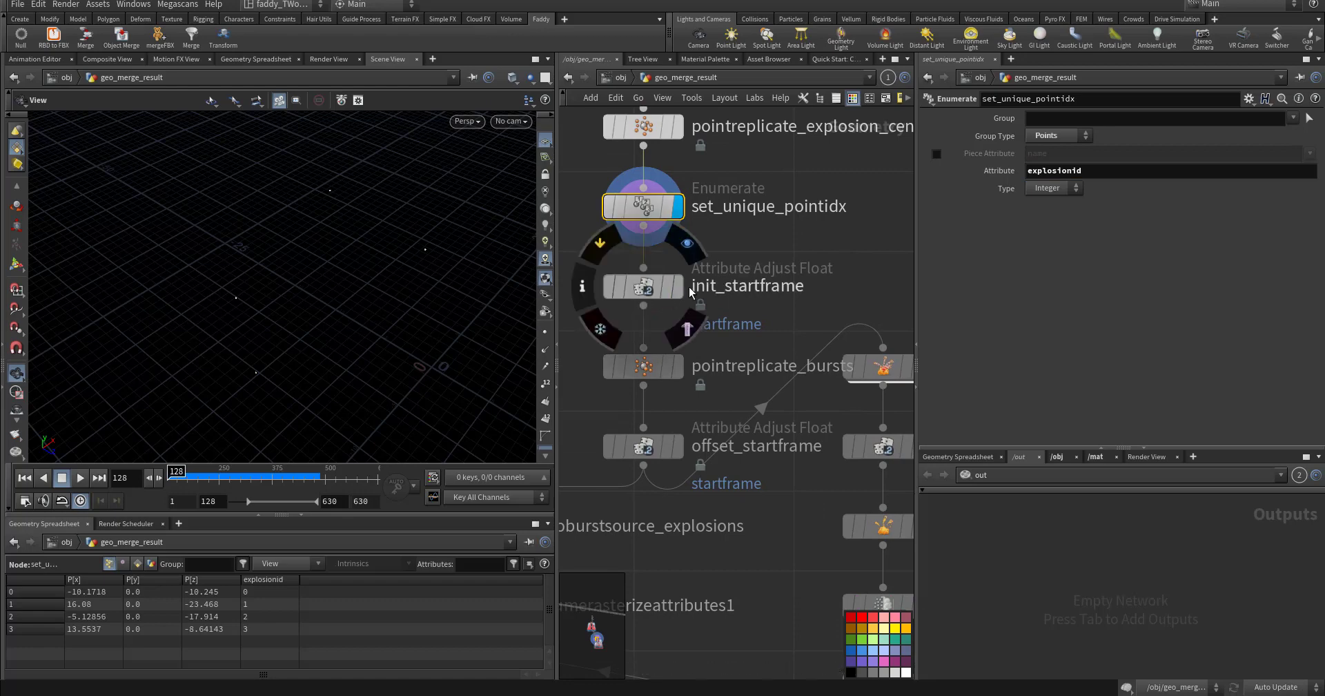
{"action": "key", "text": "Tab"}
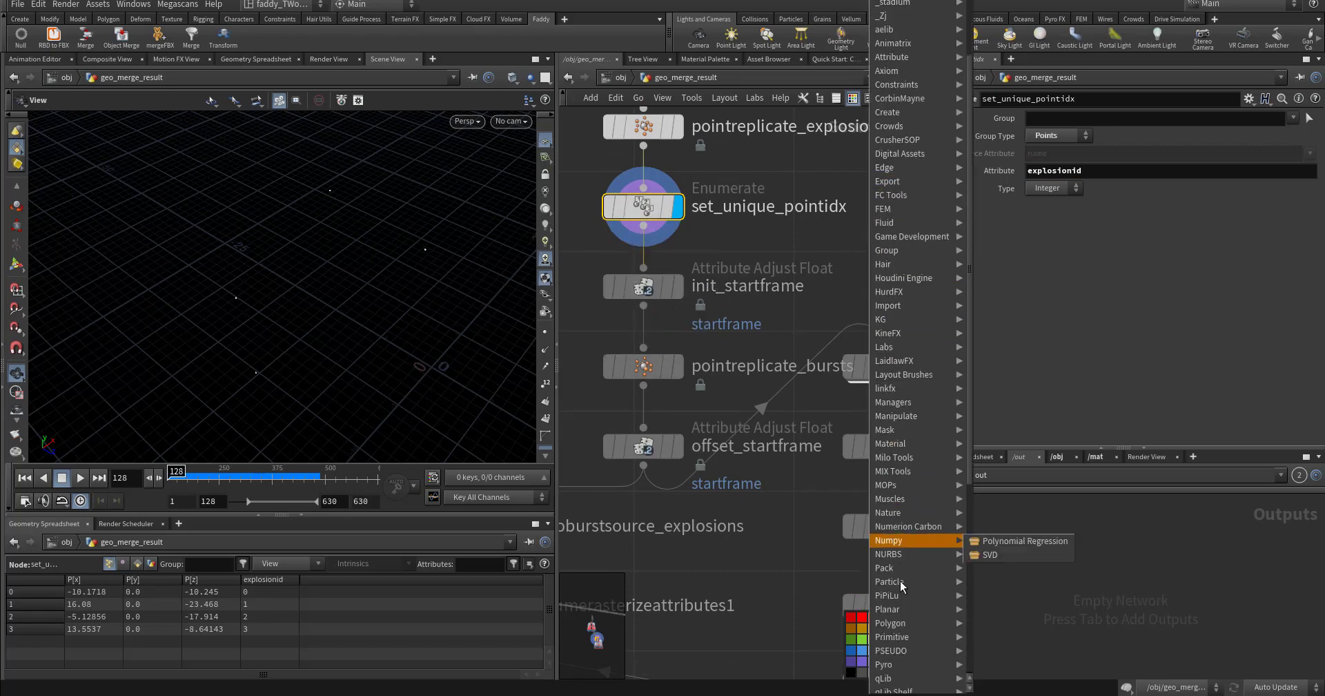
{"action": "mouse_move", "coordinate": [920, 671]}
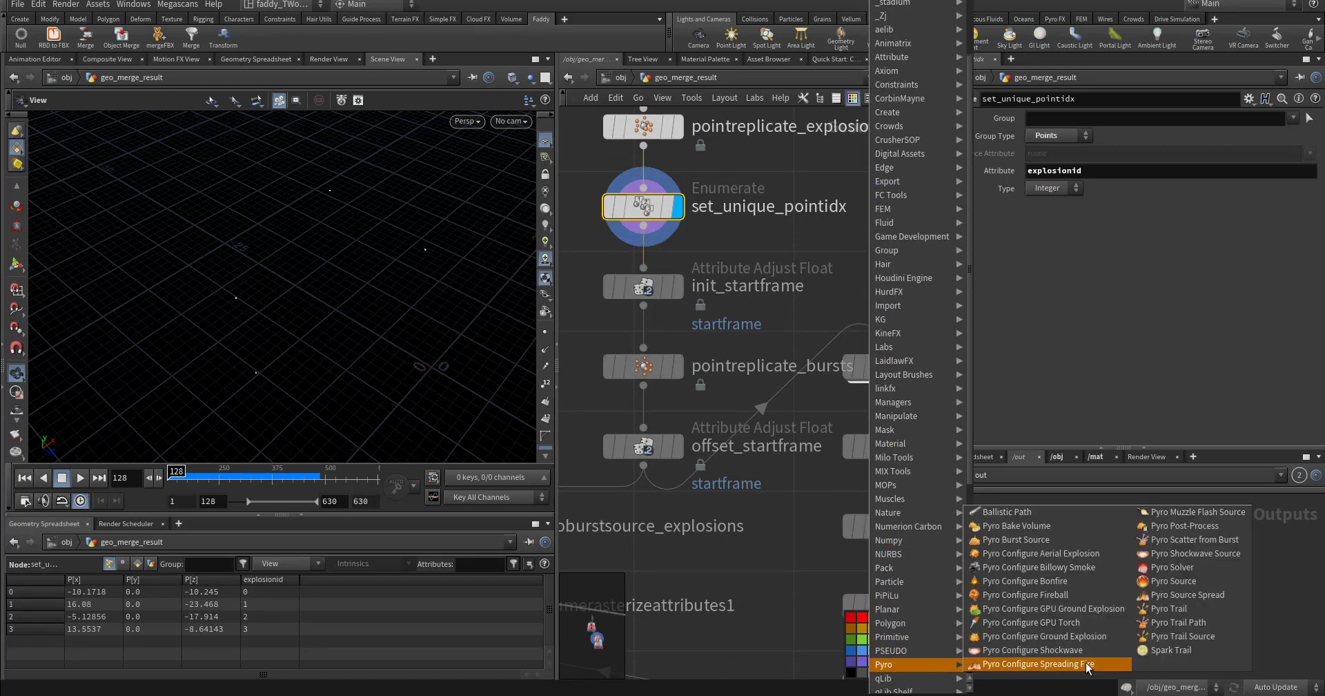
{"action": "key", "text": "Escape"}
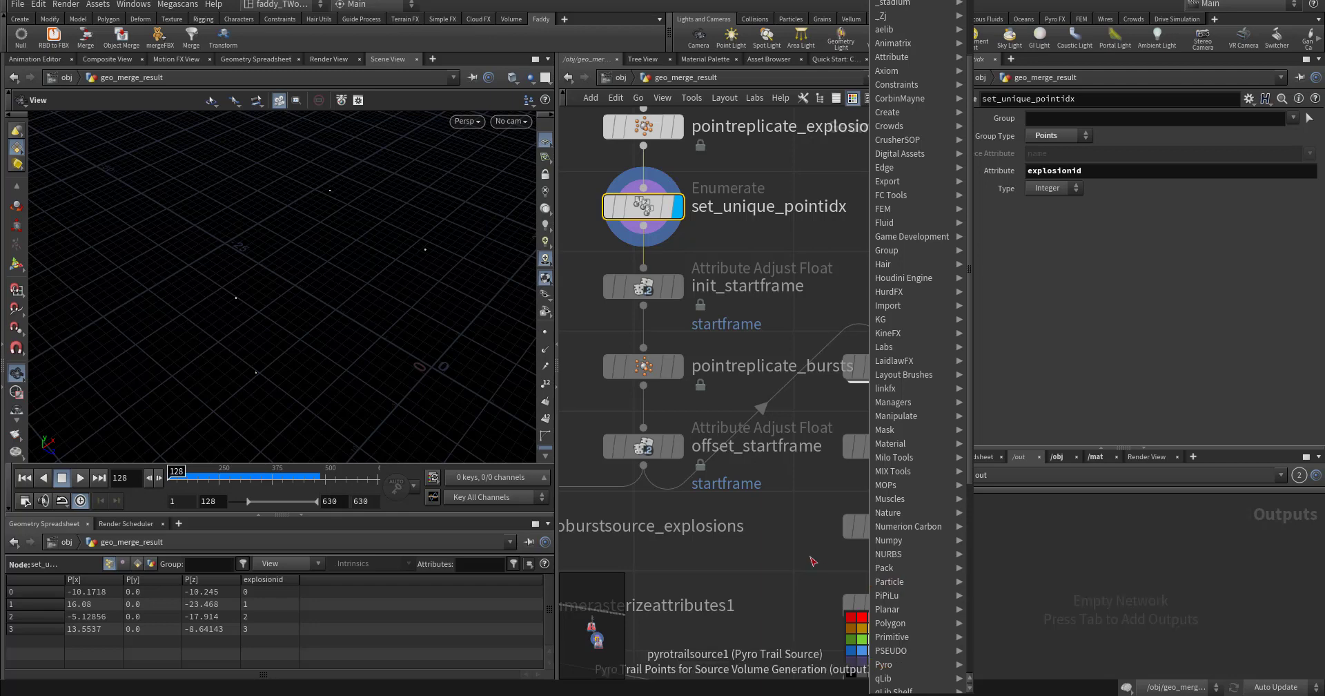
{"action": "middle_click_drag", "start_coordinate": [796, 553], "coordinate": [804, 641]}
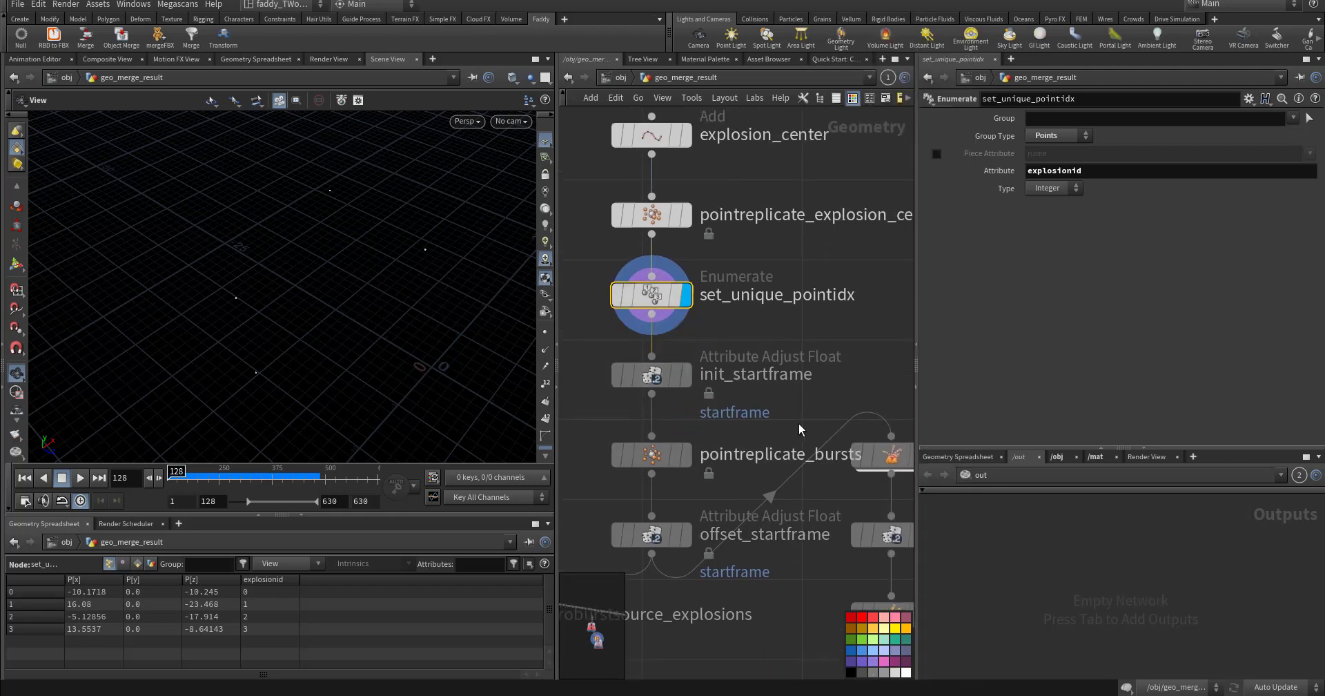
Step: Display pointreplicate_bursts, and display and select pyroburstsource_explosions to review its Burst Animation and Burst Shape settings
{"action": "middle_click_drag", "start_coordinate": [792, 447], "coordinate": [801, 323]}
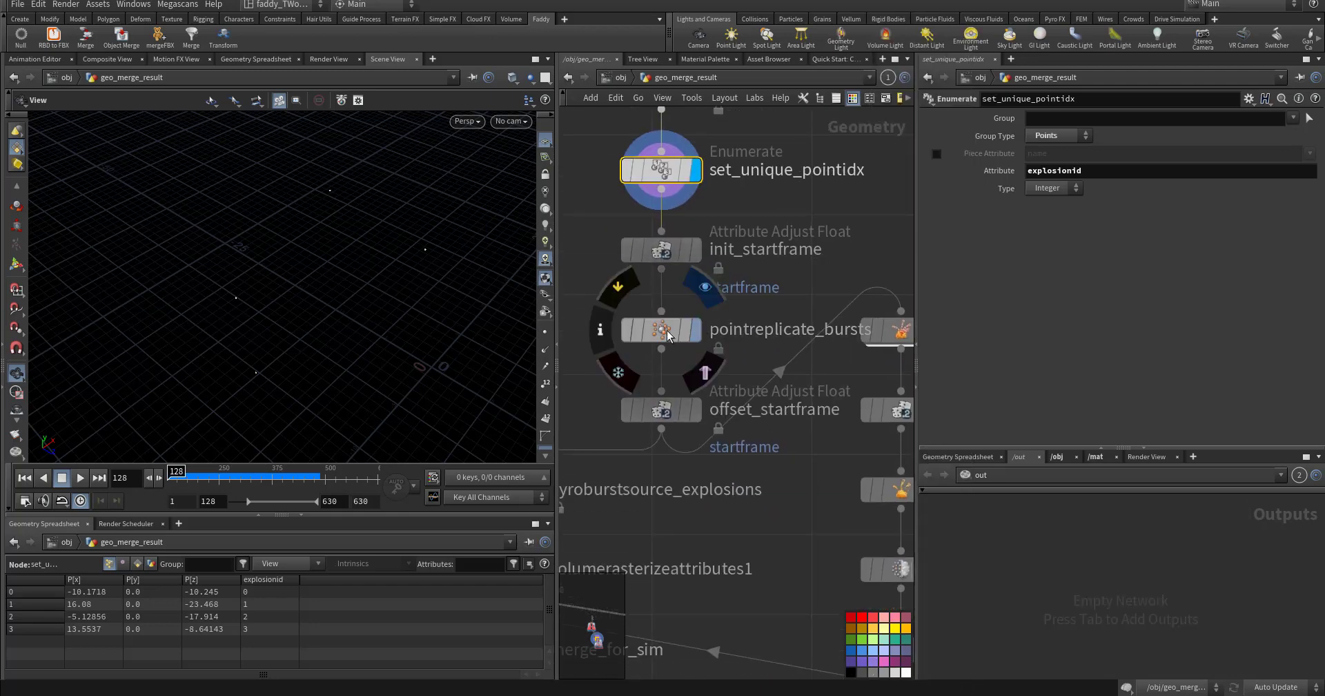
{"action": "left_click", "coordinate": [696, 331]}
{"action": "scroll", "coordinate": [793, 536], "scroll_direction": "down", "scroll_amount": 2}
{"action": "middle_click_drag", "start_coordinate": [780, 552], "coordinate": [837, 386]}
{"action": "left_click", "coordinate": [683, 320]}
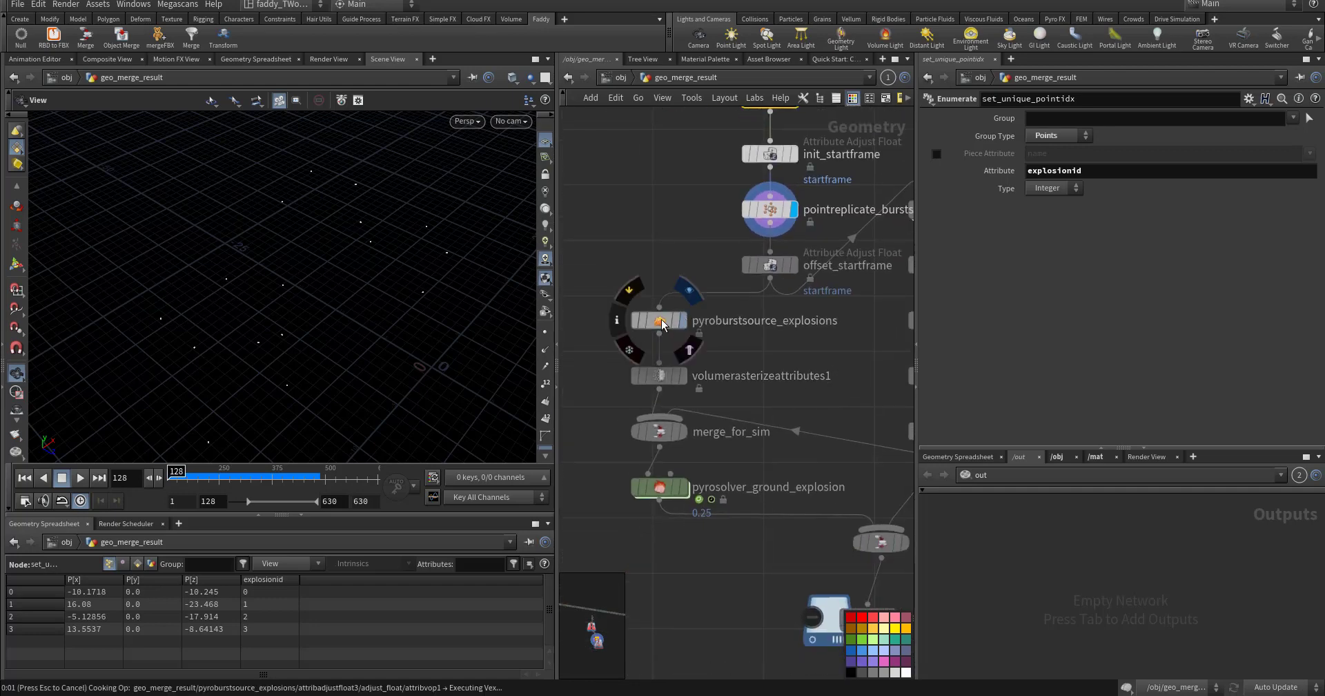
{"action": "left_click", "coordinate": [661, 322]}
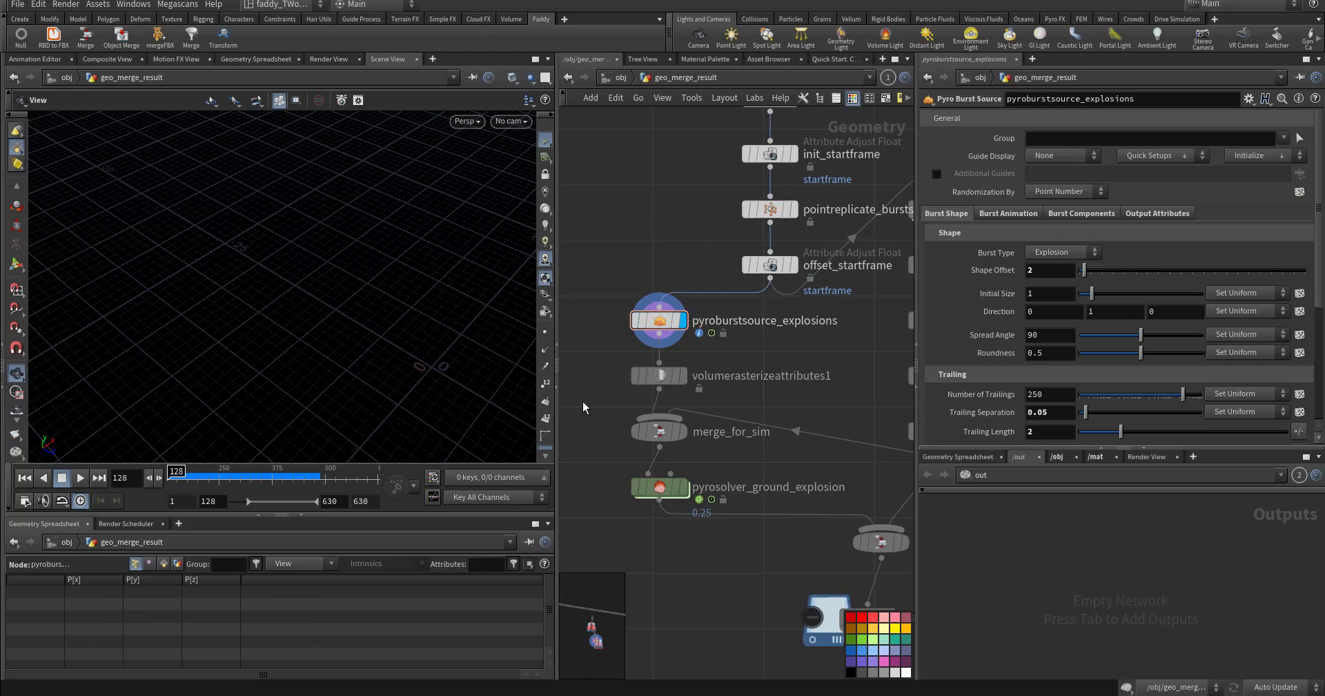
{"action": "left_click", "coordinate": [1024, 215]}
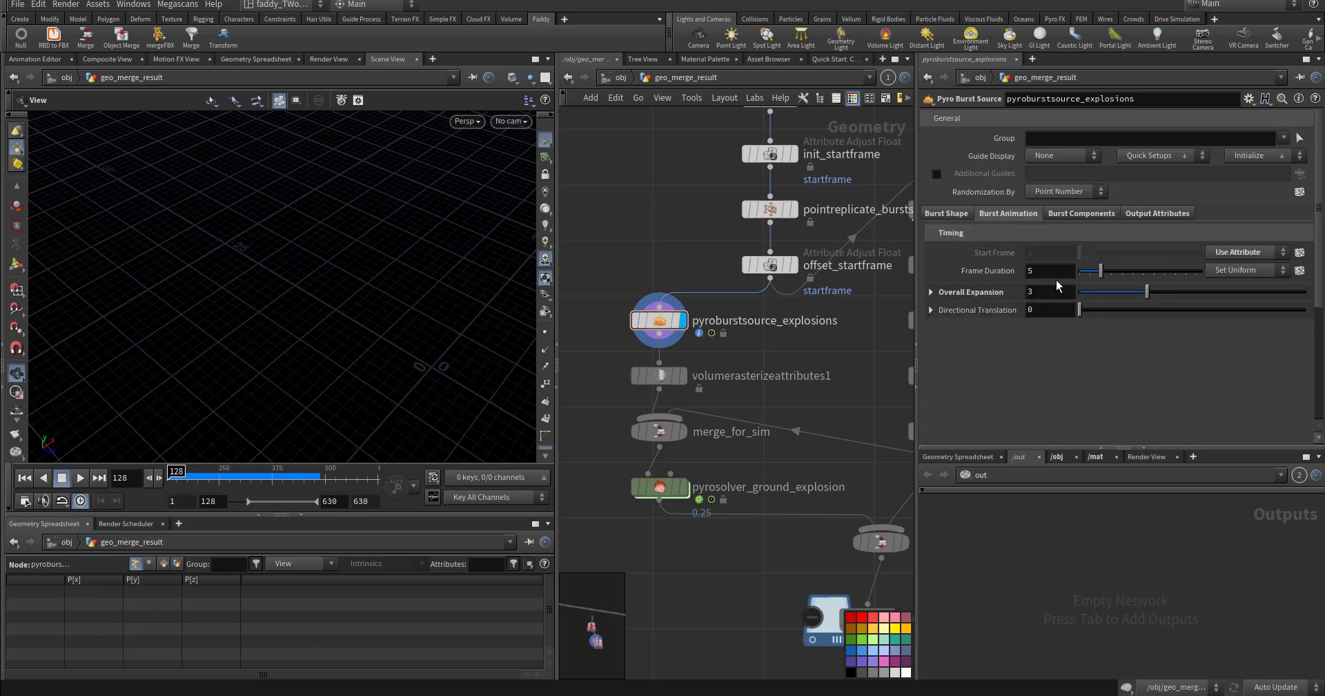
{"action": "left_click", "coordinate": [955, 215]}
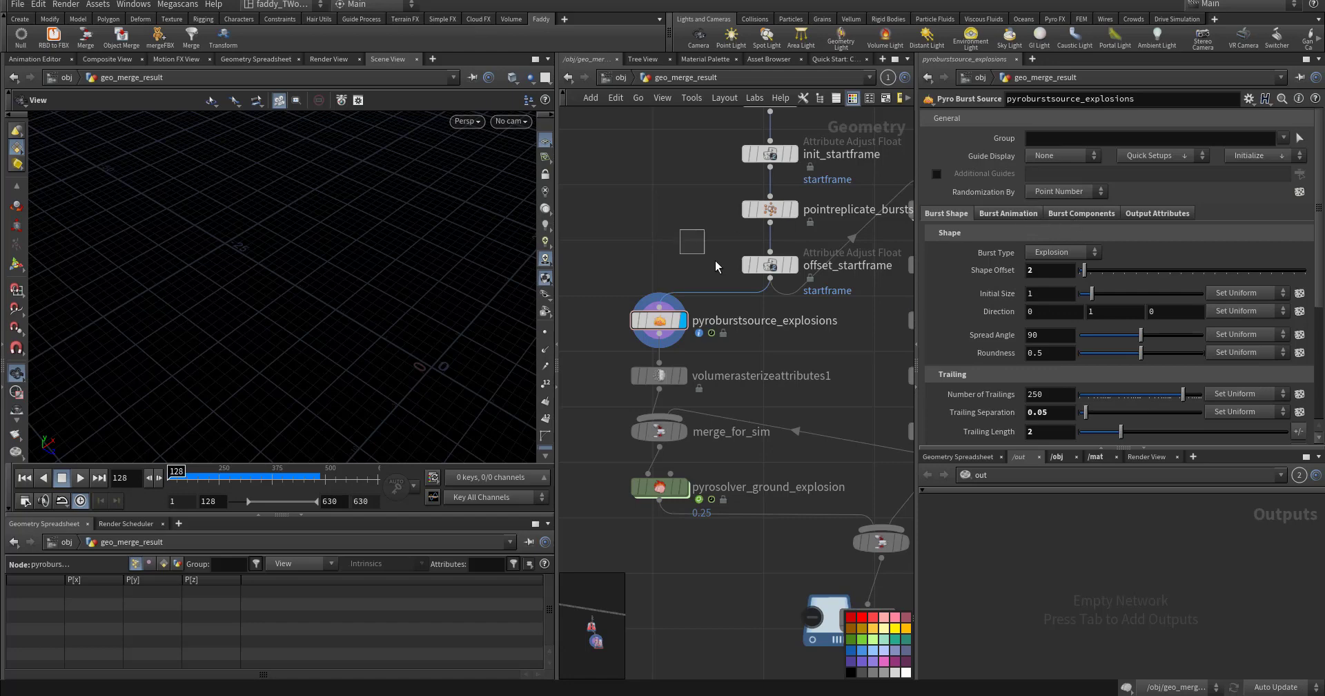
Step: Select offset_startframe, set the playback range's start frame to 138 and play the pyro burst explosions from there
{"action": "left_click_drag", "start_coordinate": [715, 267], "coordinate": [801, 293]}
{"action": "left_click", "coordinate": [675, 243]}
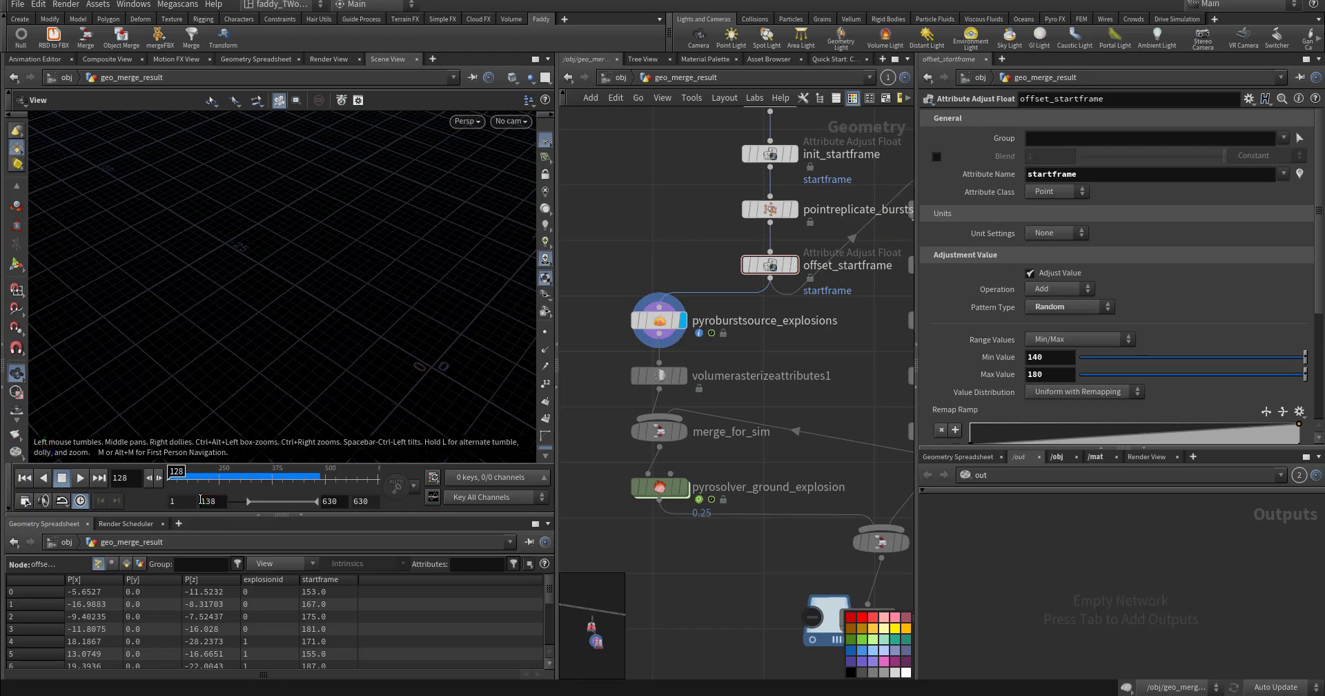
{"action": "left_click", "coordinate": [24, 483]}
{"action": "key", "text": "Up"}
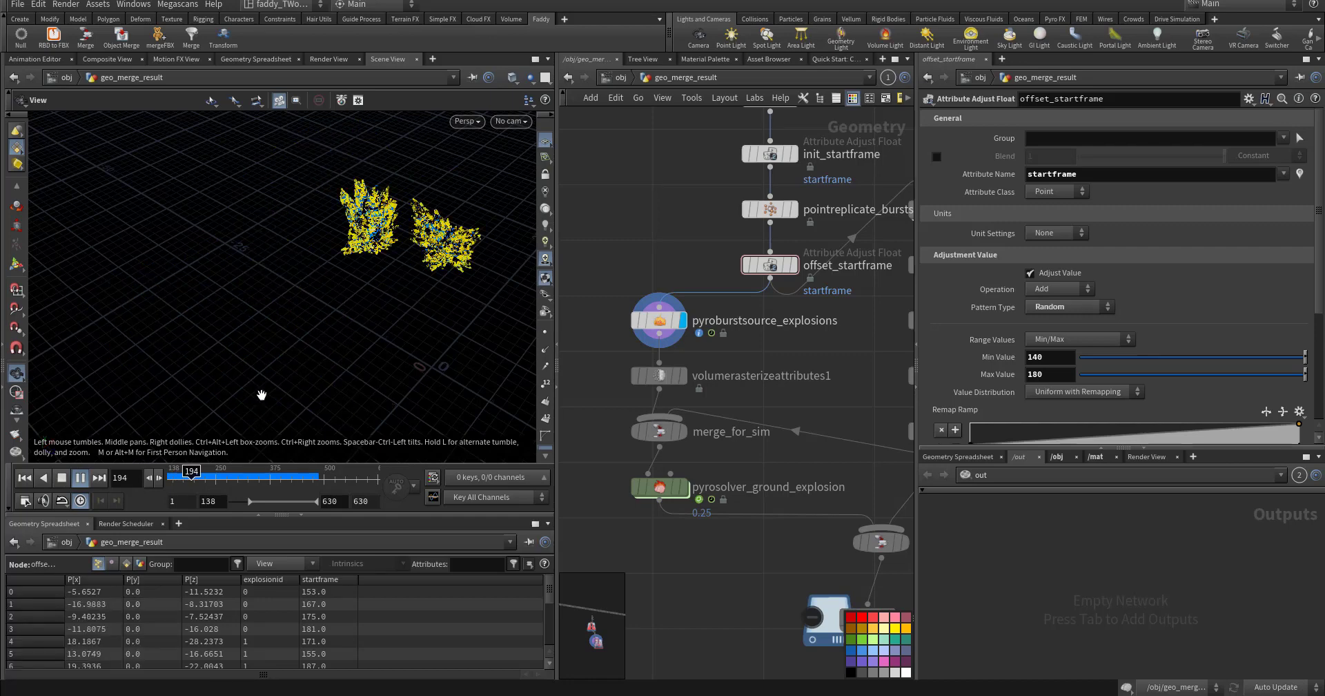
{"action": "key", "text": "ctrl+Up"}
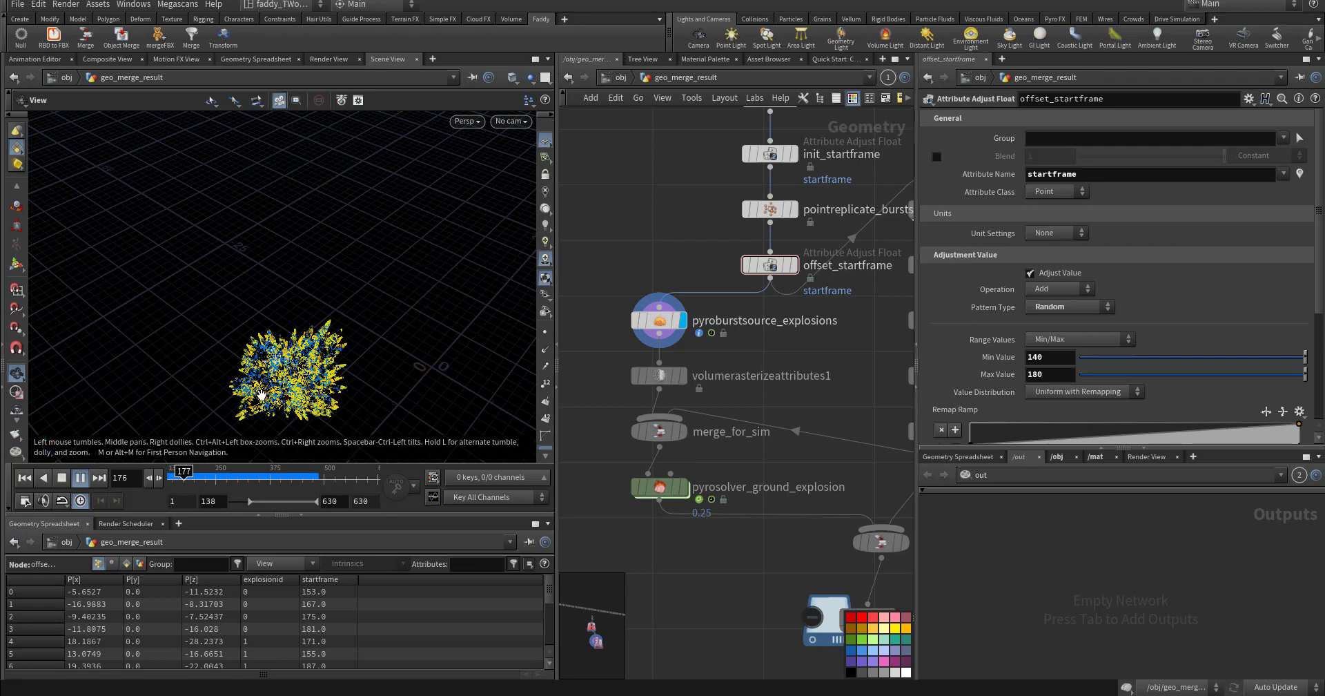
{"action": "key", "text": "ctrl+Up"}
Step: Display the pyrotrailpath_side node to view its trail path guides
{"action": "middle_click_drag", "start_coordinate": [859, 342], "coordinate": [715, 459]}
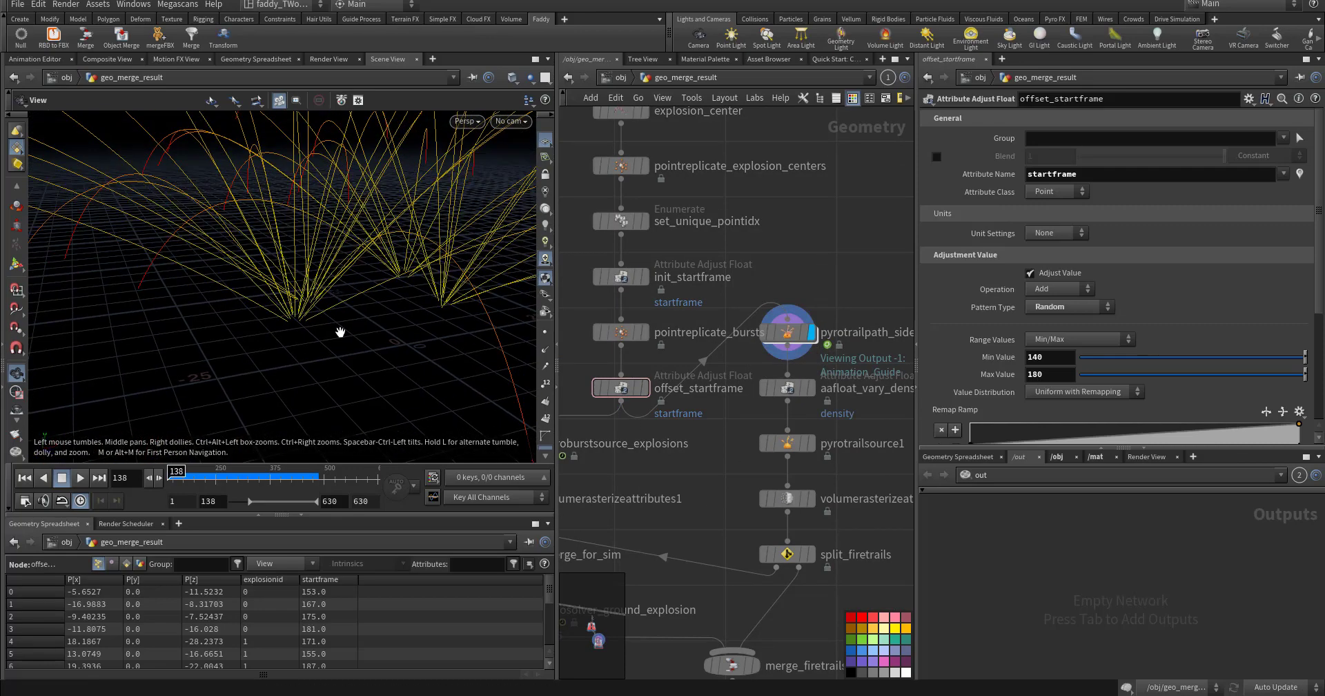
Step: Examine the trail path guides, display and select pyrotrailsource1, play its fire trails and return to start frame 138
{"action": "left_click_drag", "start_coordinate": [340, 332], "coordinate": [248, 301]}
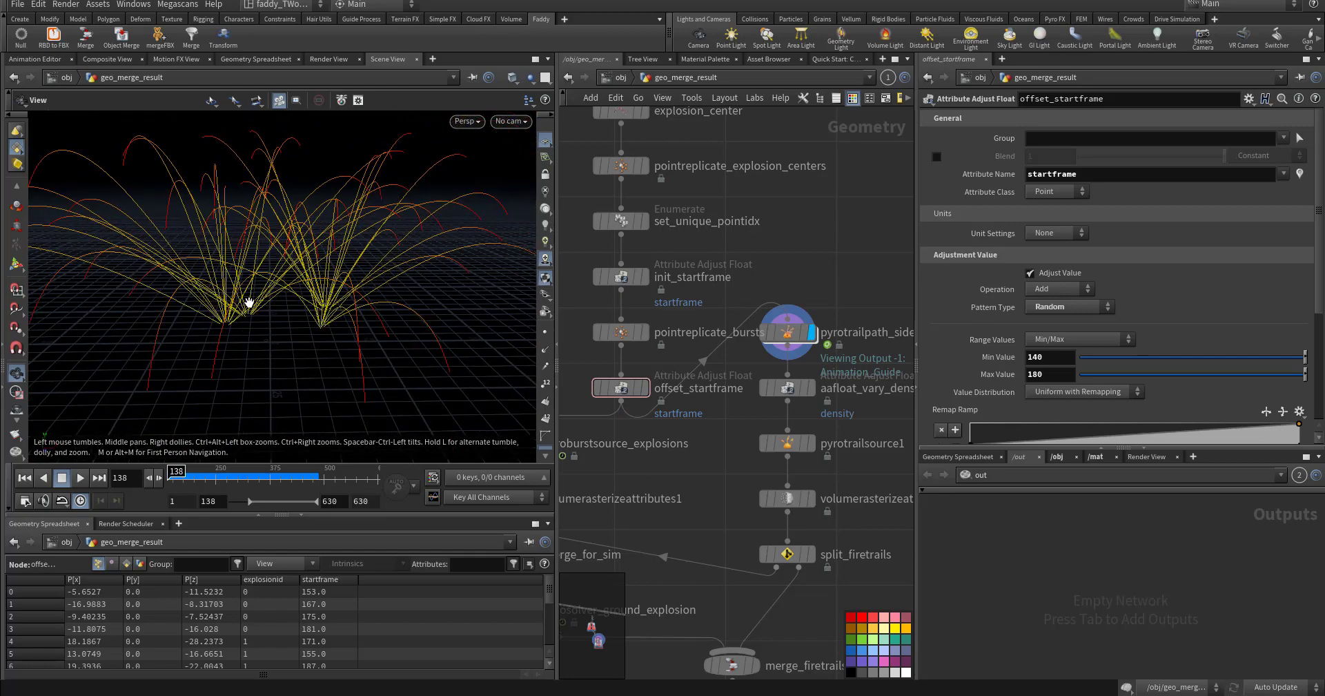
{"action": "key", "text": "ctrl+Up"}
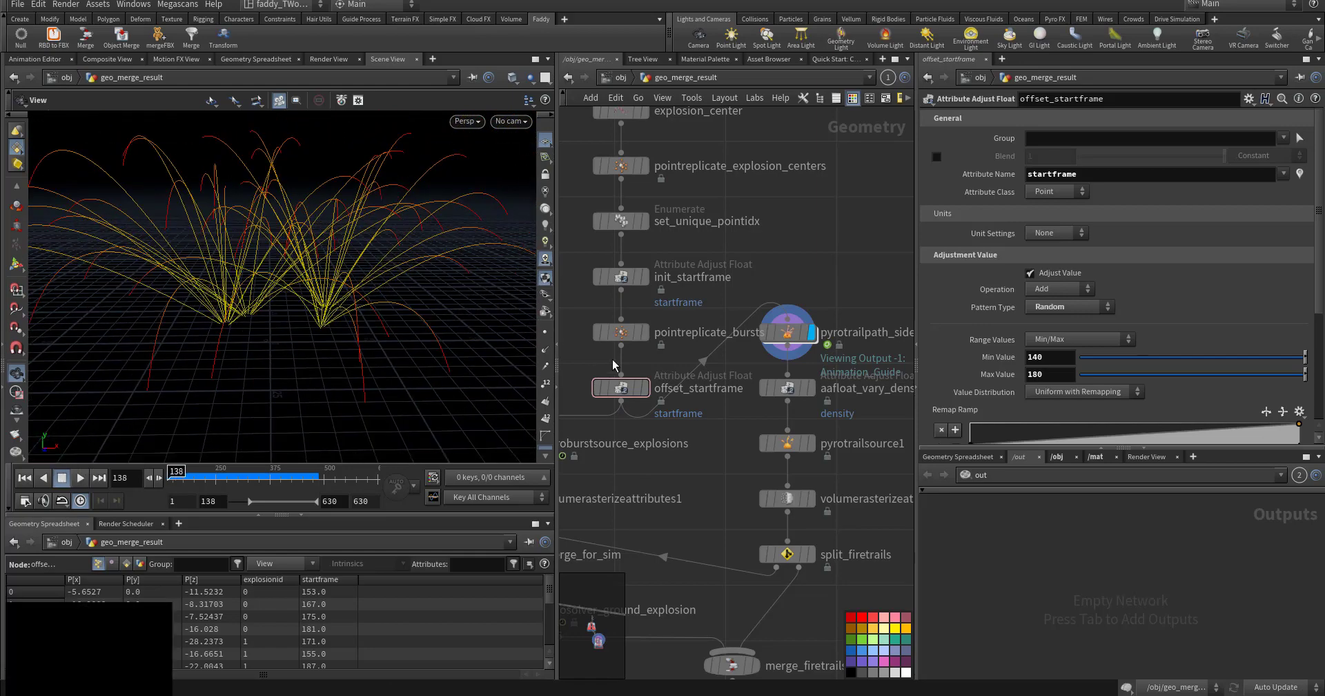
{"action": "left_click", "coordinate": [812, 389]}
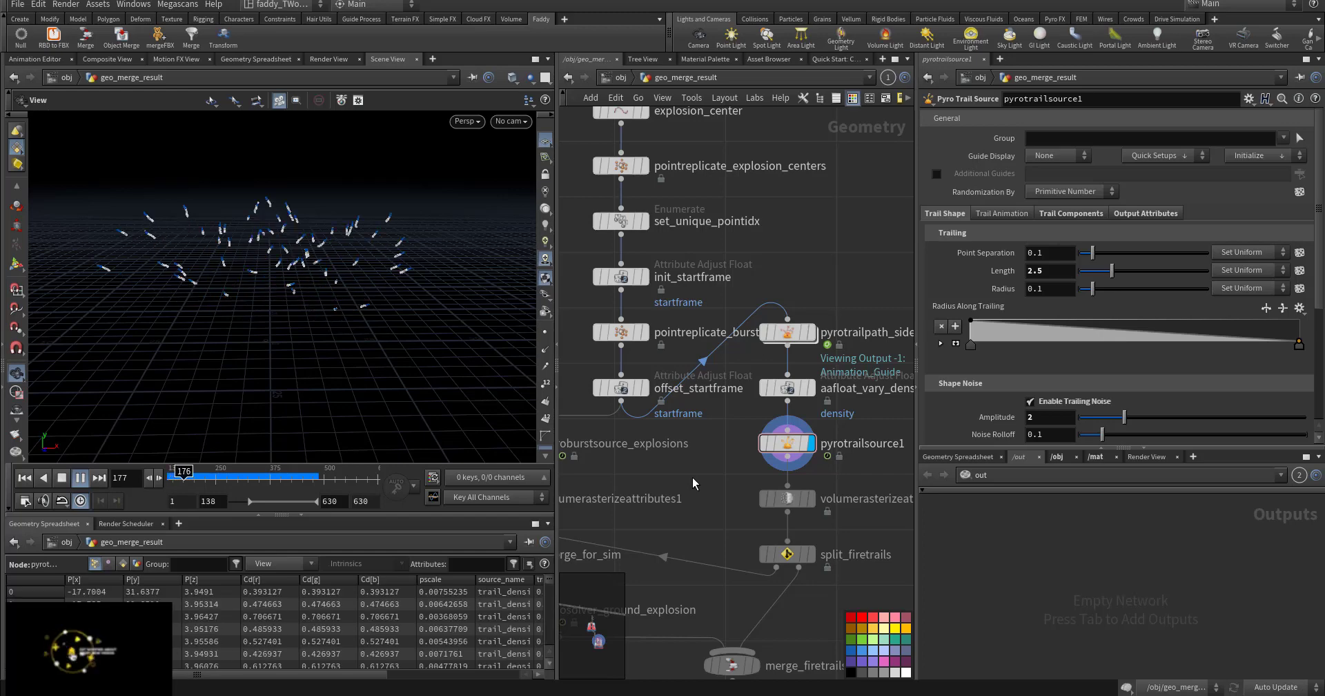
{"action": "key", "text": "ctrl+Up"}
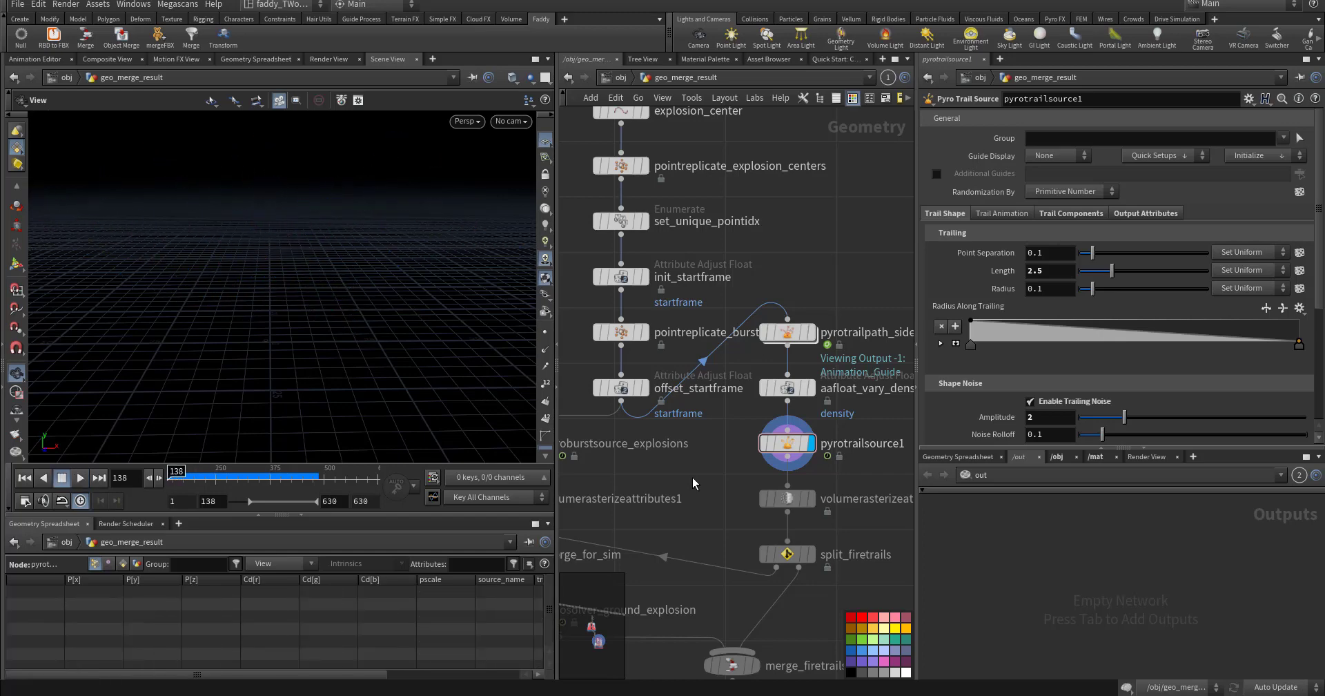
Step: Display the split_firetrails node, then select pyrosolver_ground_explosion and review its Setup settings for voxel size and time scale
{"action": "mouse_move", "coordinate": [749, 536]}
{"action": "middle_mouse_down"}
{"action": "mouse_move", "coordinate": [709, 424]}
{"action": "mouse_move", "coordinate": [743, 366]}
{"action": "middle_mouse_up"}
{"action": "left_click", "coordinate": [771, 442]}
{"action": "middle_click_drag", "start_coordinate": [713, 428], "coordinate": [739, 358]}
{"action": "mouse_move", "coordinate": [627, 453]}
{"action": "middle_mouse_down"}
{"action": "mouse_move", "coordinate": [686, 443]}
{"action": "mouse_move", "coordinate": [627, 397]}
{"action": "mouse_move", "coordinate": [679, 409]}
{"action": "middle_mouse_up"}
{"action": "left_click_drag", "start_coordinate": [648, 388], "coordinate": [579, 314]}
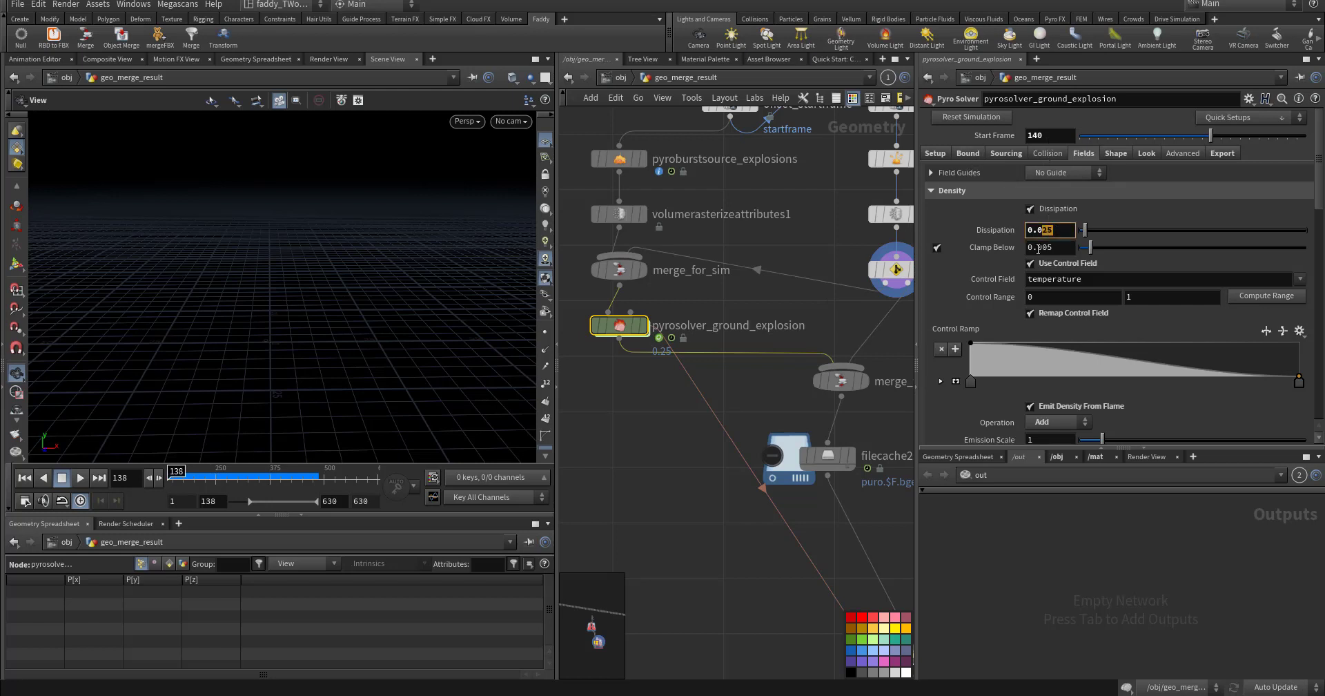
{"action": "left_click", "coordinate": [940, 153]}
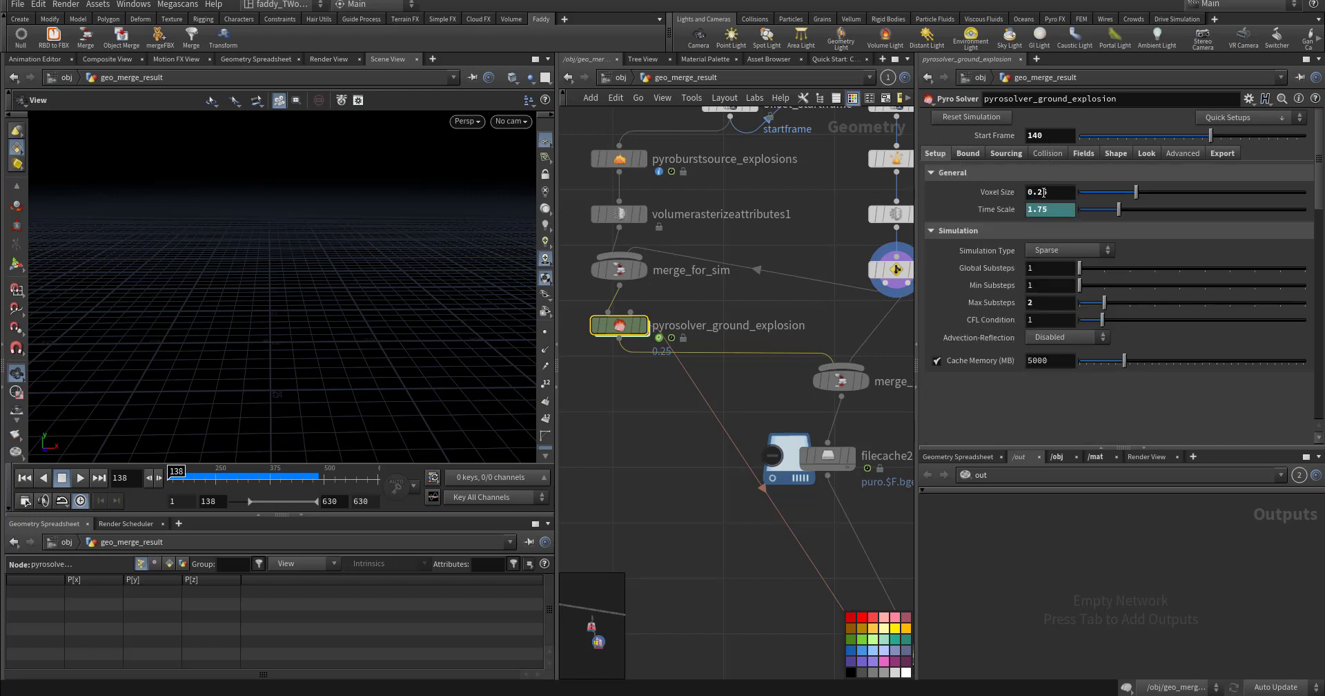
{"action": "left_click", "coordinate": [842, 245]}
Step: Review the Bound, Sourcing, Fields and Shape settings of pyrosolver_ground_explosion, including its source volumes
{"action": "left_click", "coordinate": [972, 155]}
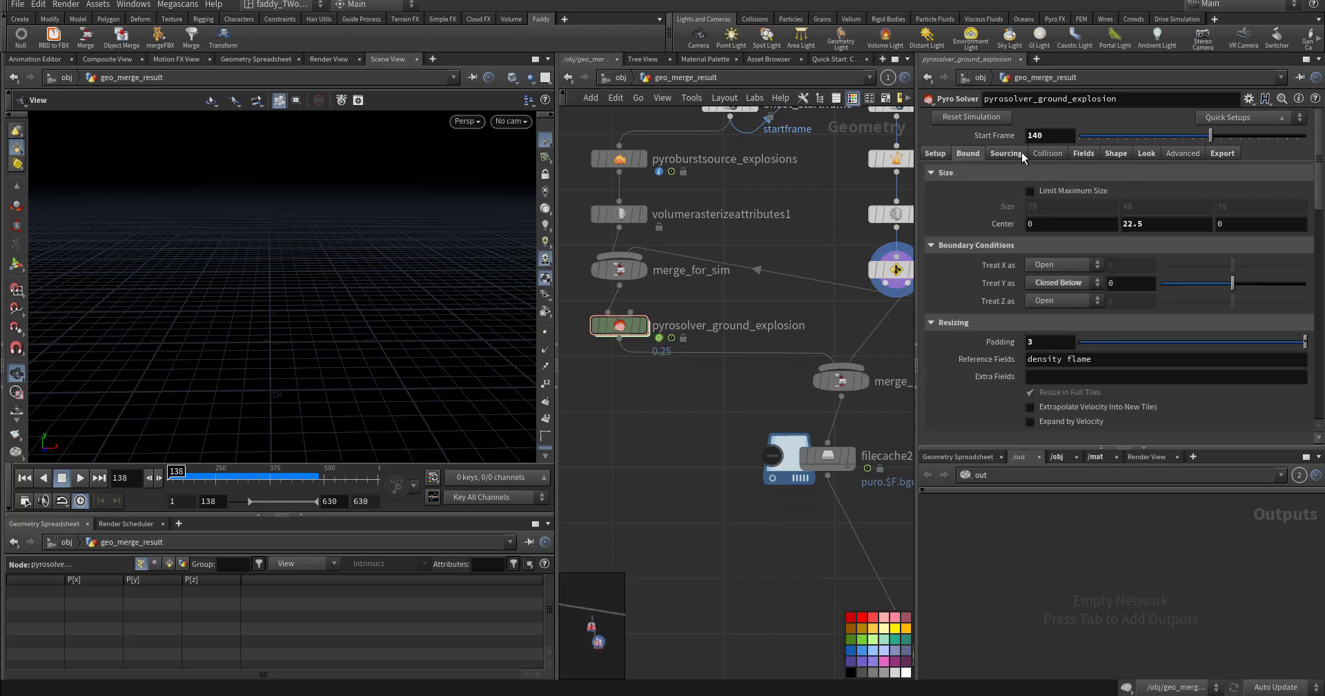
{"action": "left_click", "coordinate": [1006, 153]}
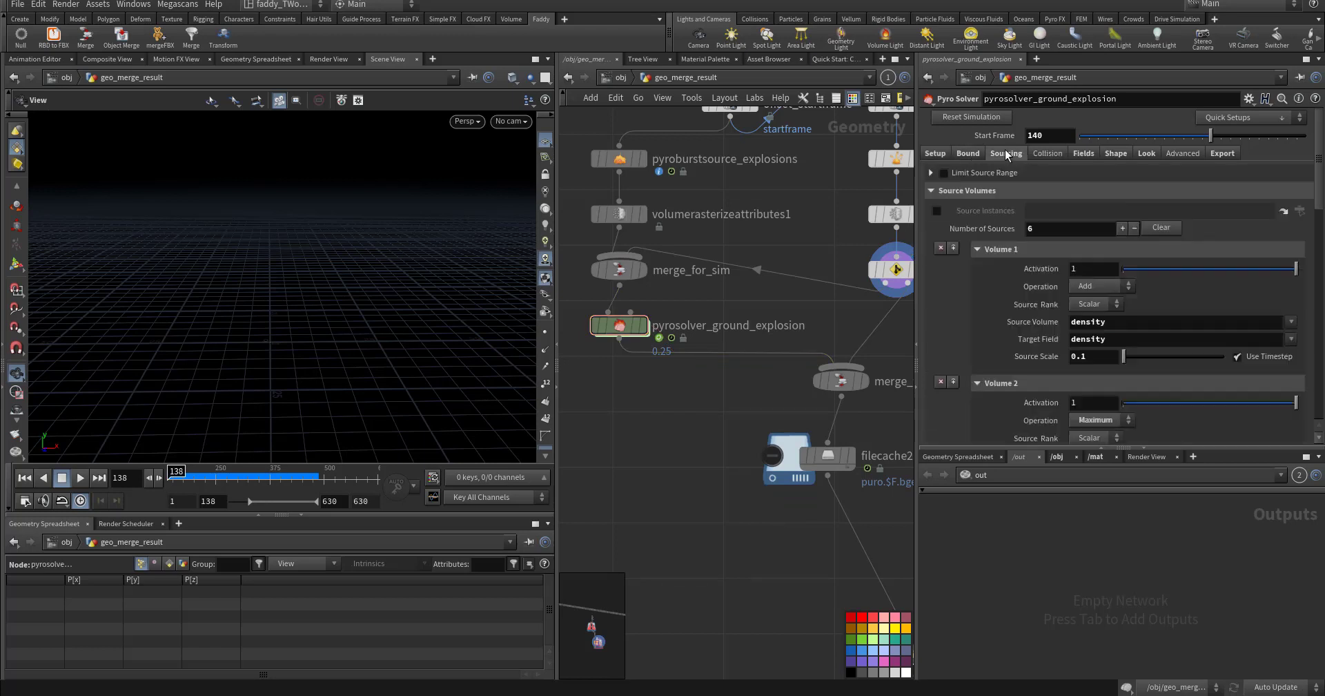
{"action": "left_click", "coordinate": [1053, 153]}
{"action": "left_click", "coordinate": [1001, 151]}
{"action": "scroll", "coordinate": [1016, 356], "scroll_direction": "down", "scroll_amount": 2}
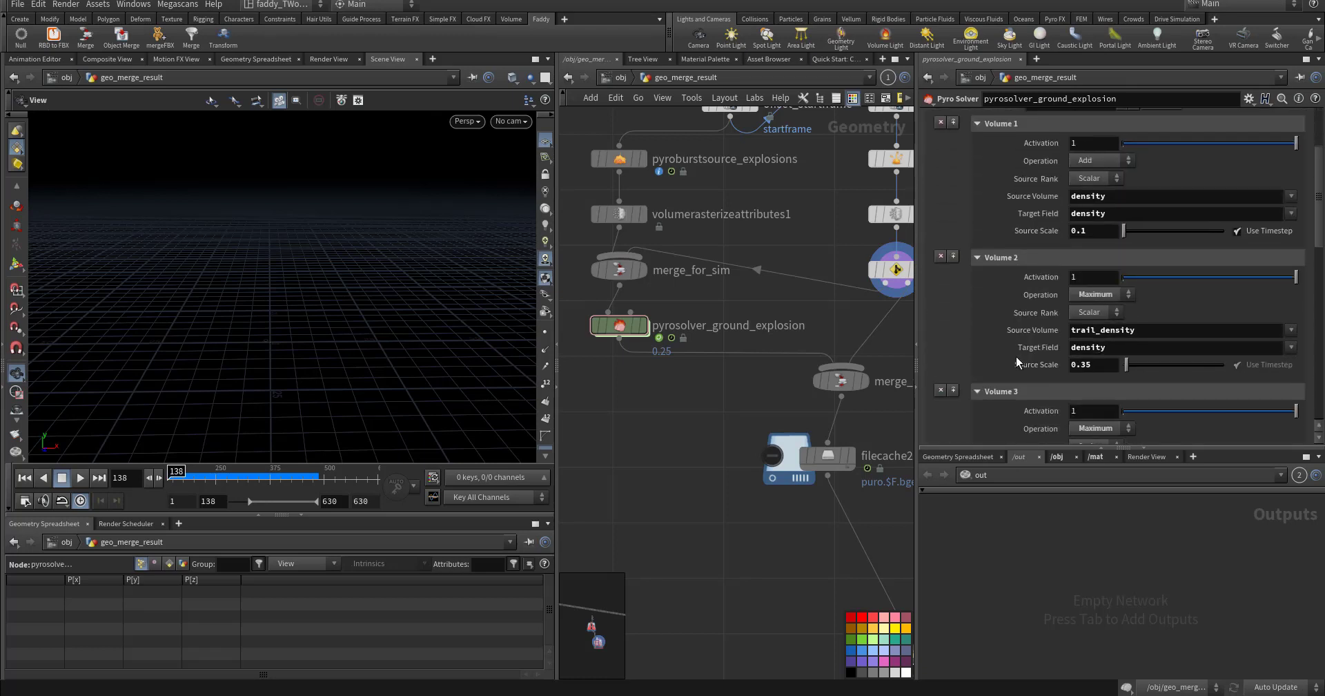
{"action": "scroll", "coordinate": [1016, 356], "scroll_direction": "up", "scroll_amount": 2}
{"action": "left_click", "coordinate": [1081, 152]}
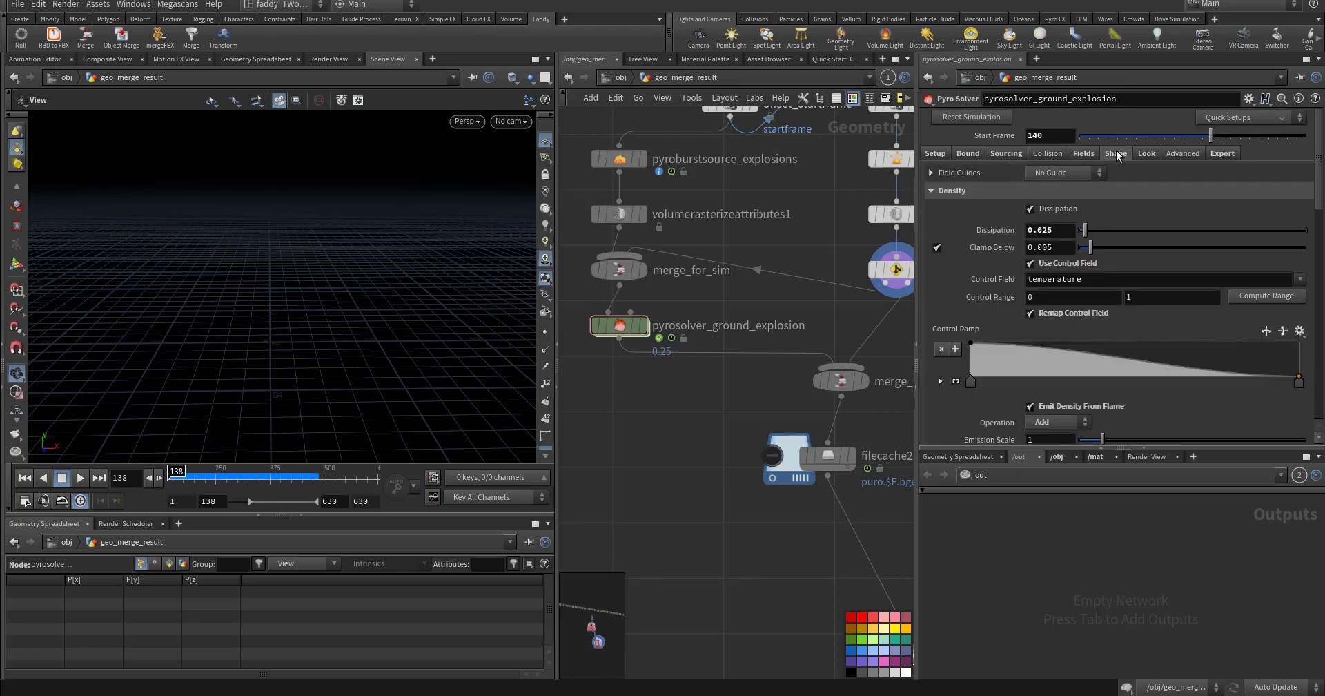
{"action": "left_click", "coordinate": [1116, 153]}
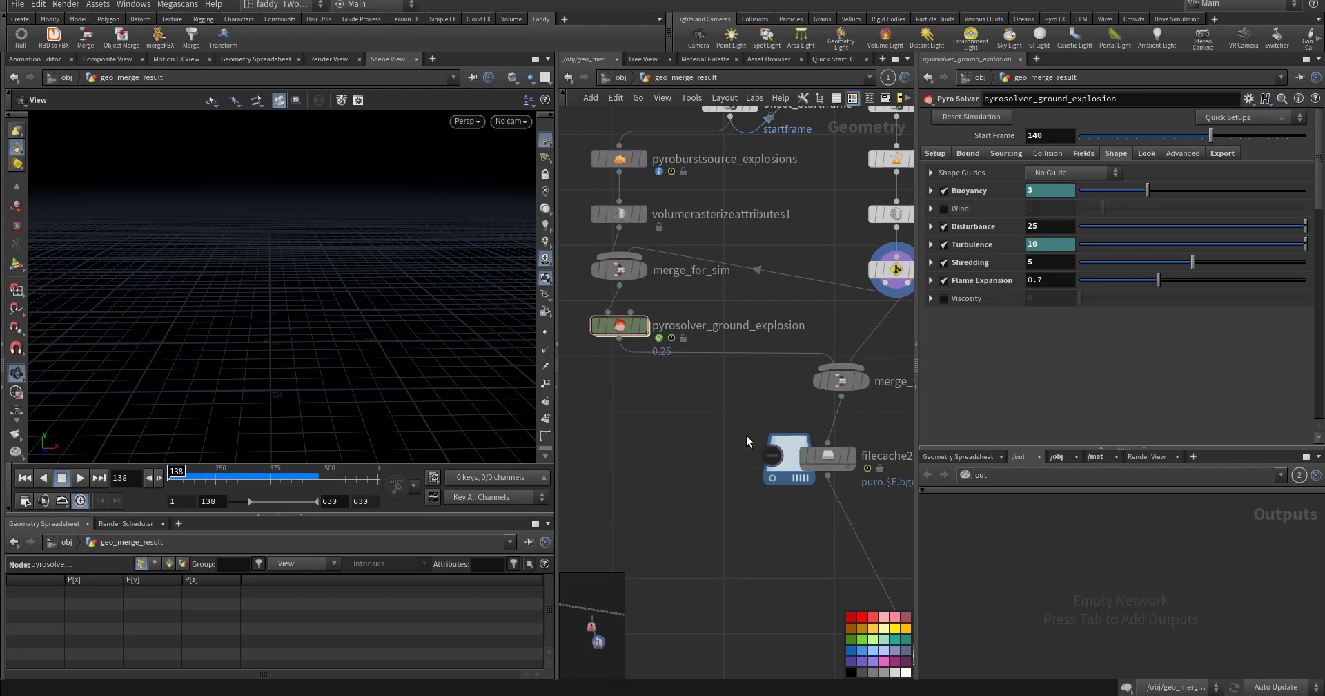
Step: Display and select filecache2 below merge_firetrails and play the cached ground explosion
{"action": "middle_click_drag", "start_coordinate": [747, 434], "coordinate": [690, 379]}
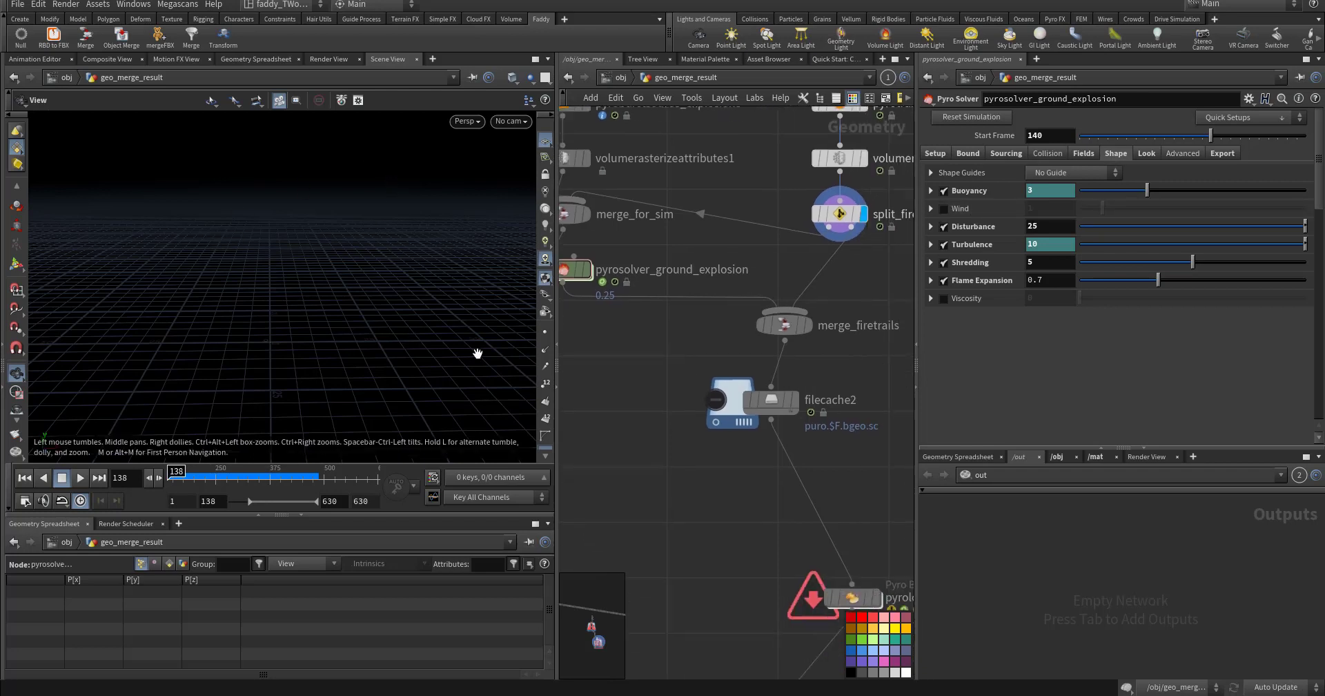
{"action": "middle_click_drag", "start_coordinate": [745, 459], "coordinate": [686, 380]}
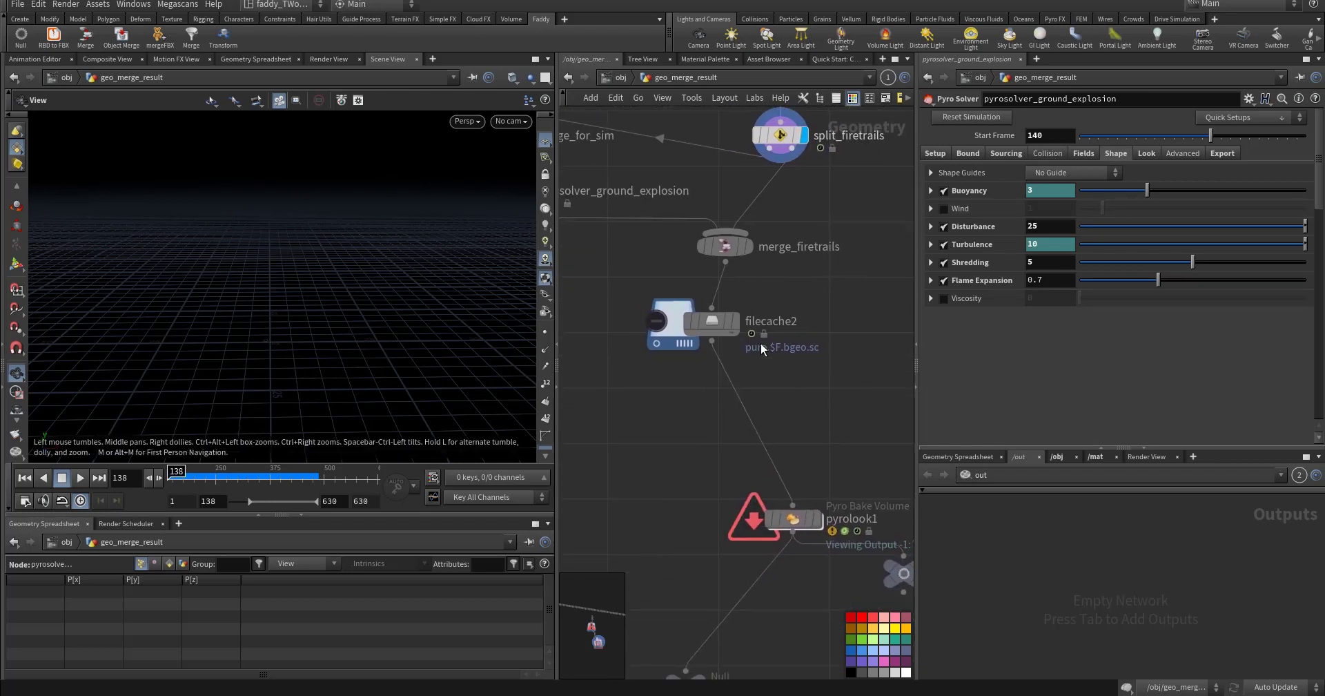
{"action": "left_click", "coordinate": [719, 319]}
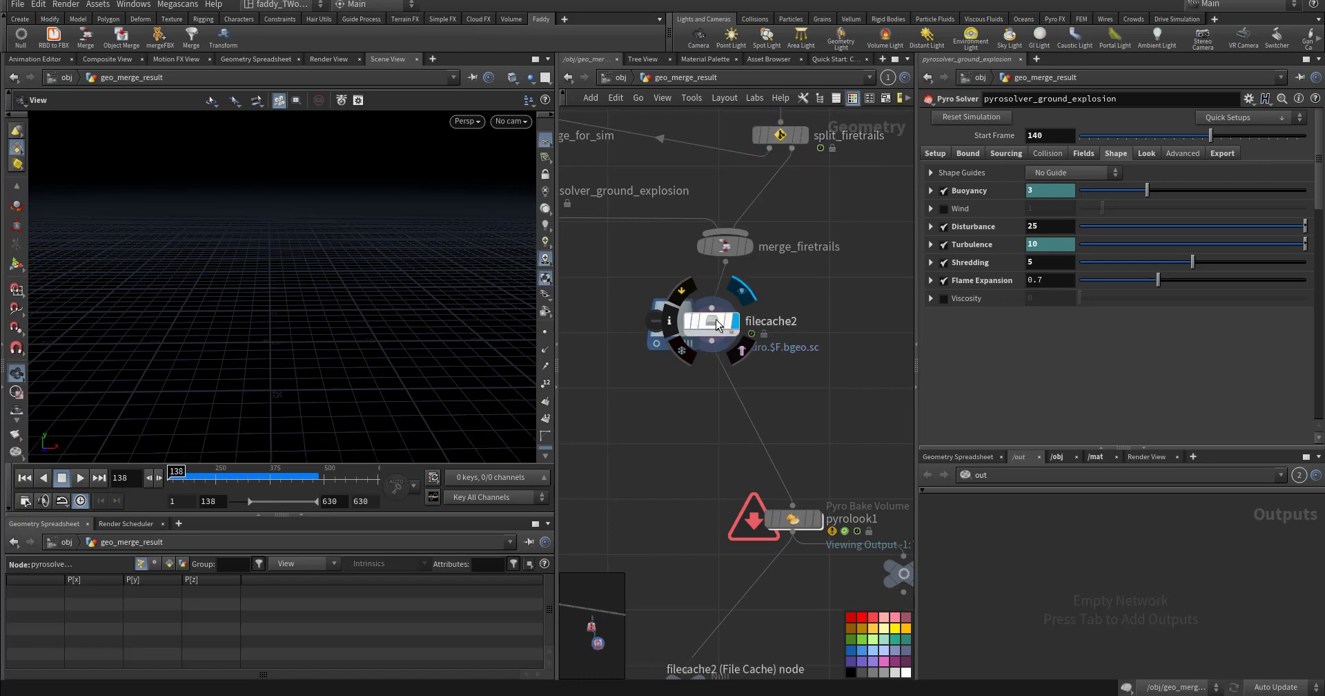
{"action": "key", "text": "Up"}
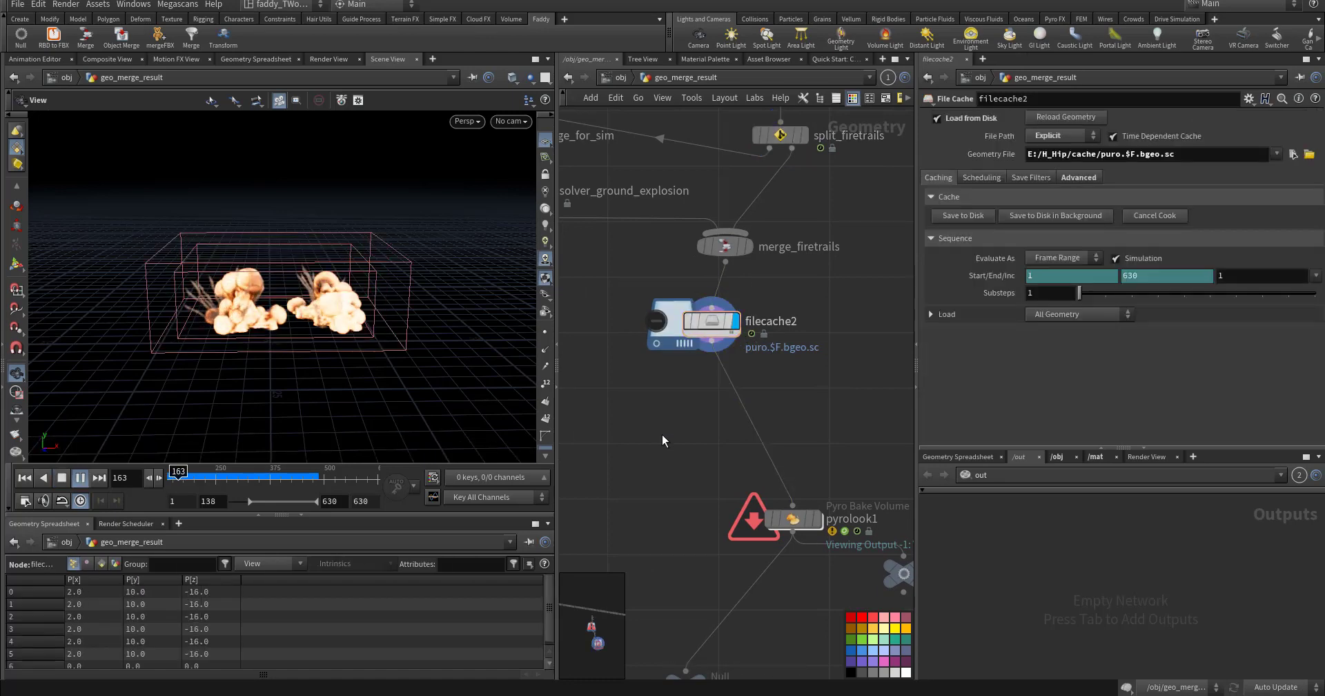
Step: Stop the viewport playback, play the explosion flipbook in MPlay and switch back to Houdini
{"action": "key", "text": "Up"}
{"action": "key", "text": "Right"}
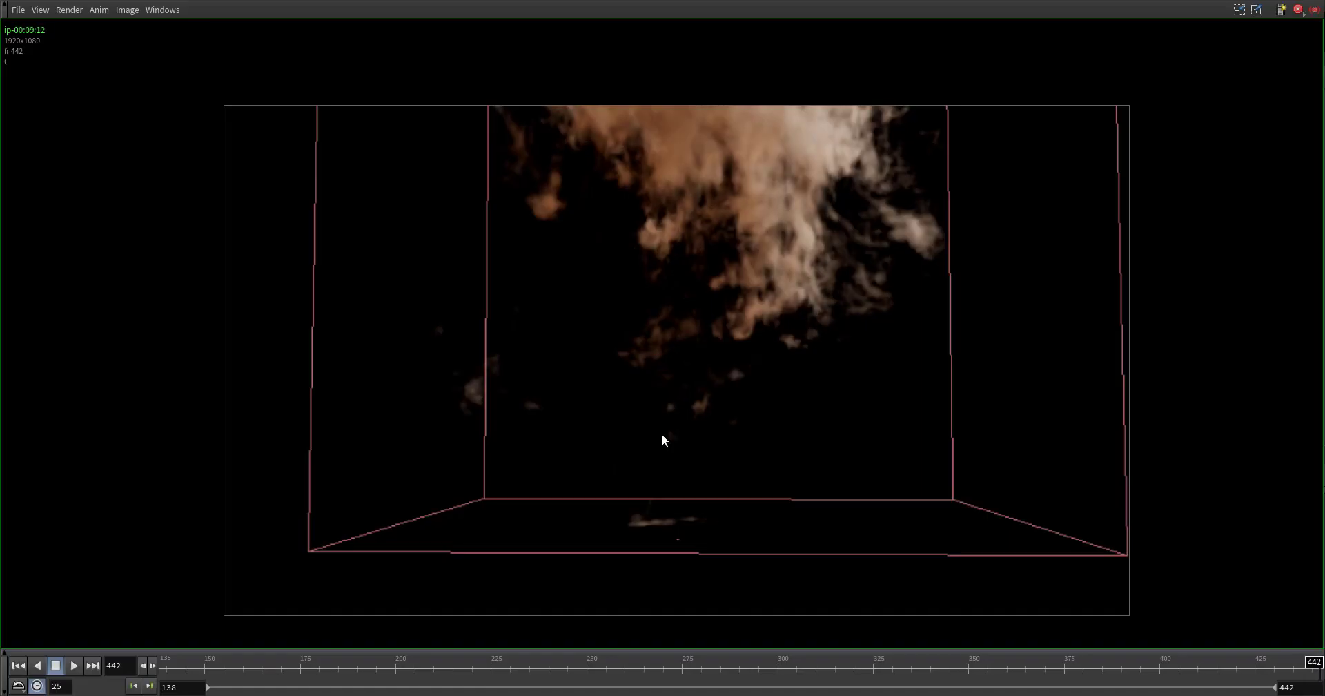
{"action": "key", "text": "Up"}
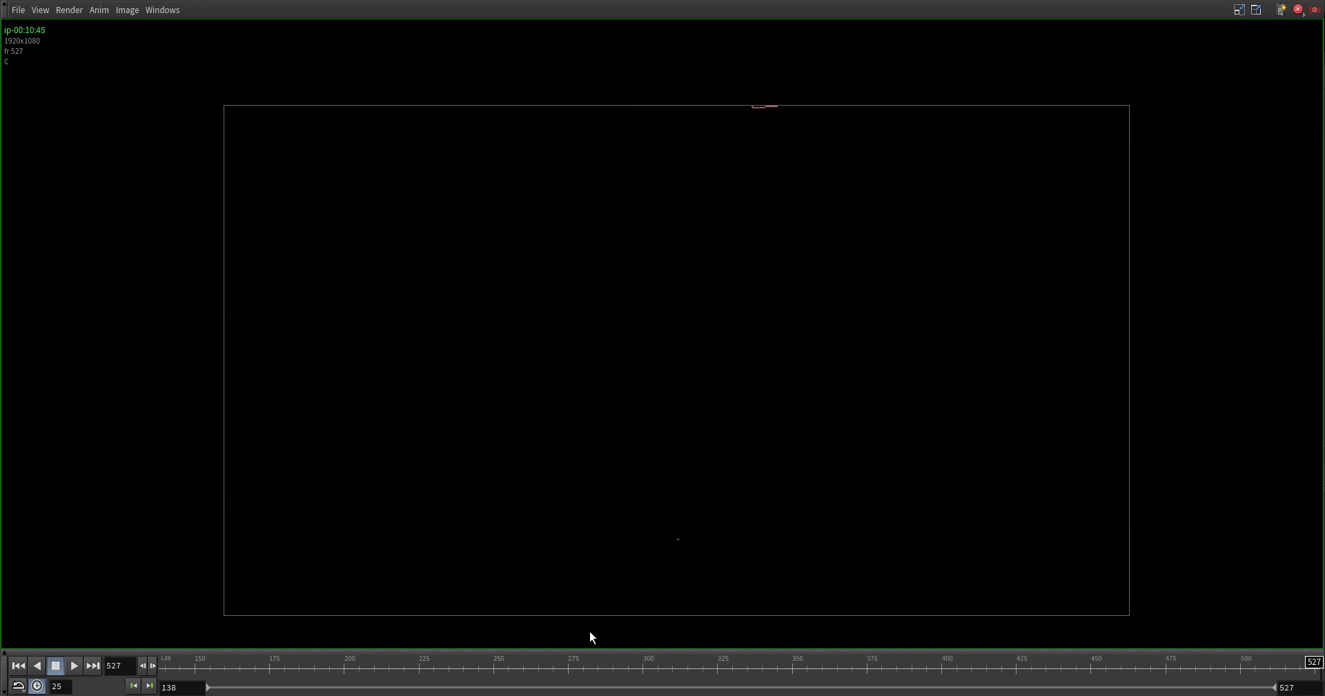
{"action": "key", "text": "alt+Tab"}
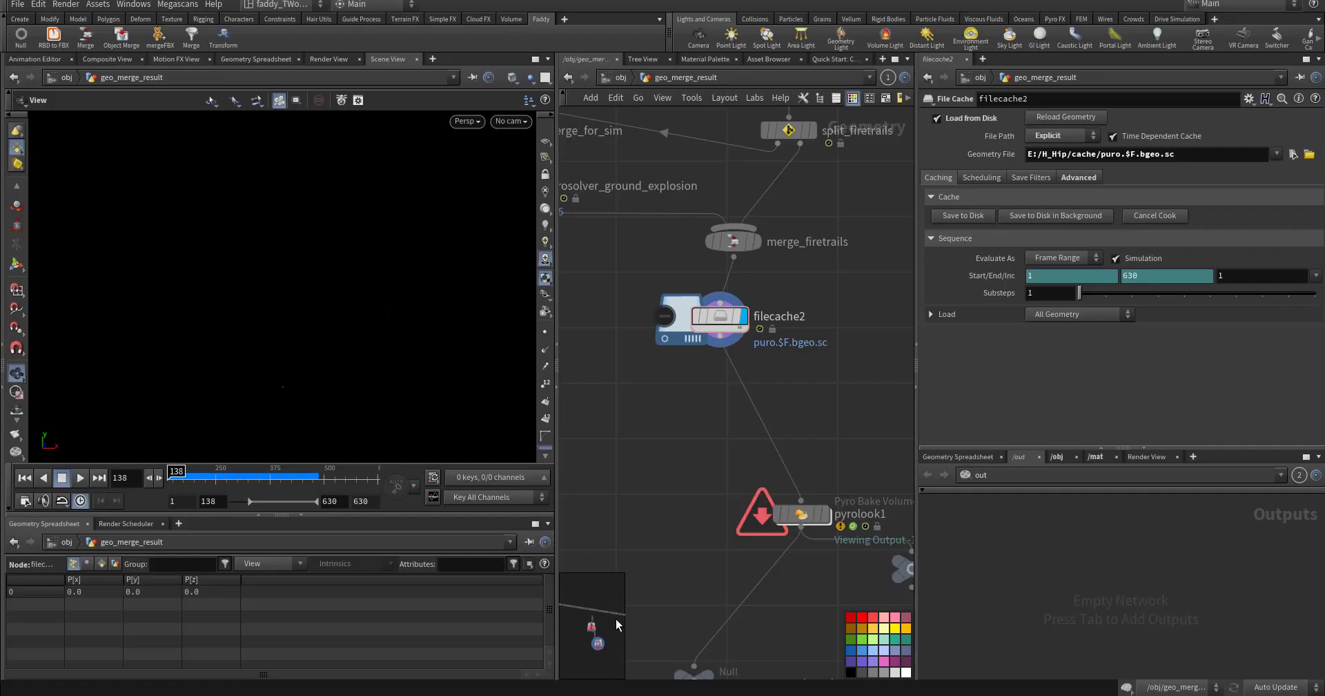
Step: Select pyrolook1 and review its Scatter, Fire and Secondary Fire settings for shading the explosion
{"action": "mouse_move", "coordinate": [810, 522]}
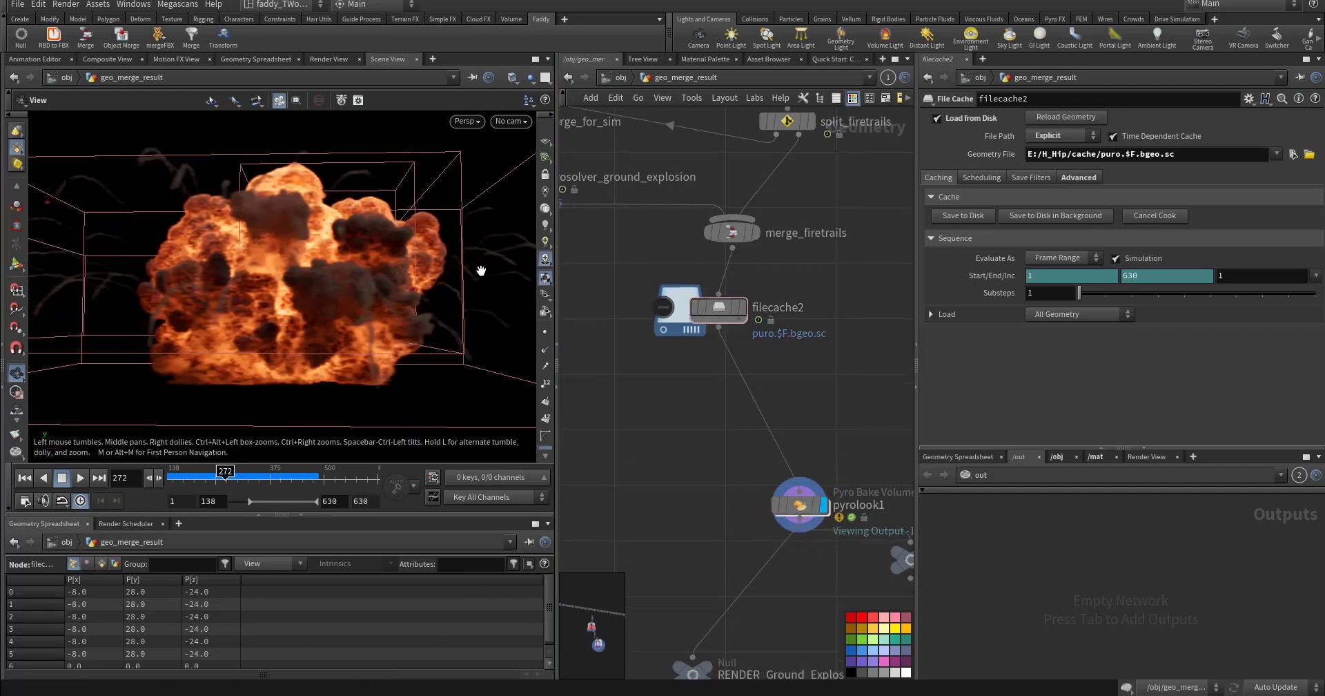
{"action": "left_click", "coordinate": [798, 504]}
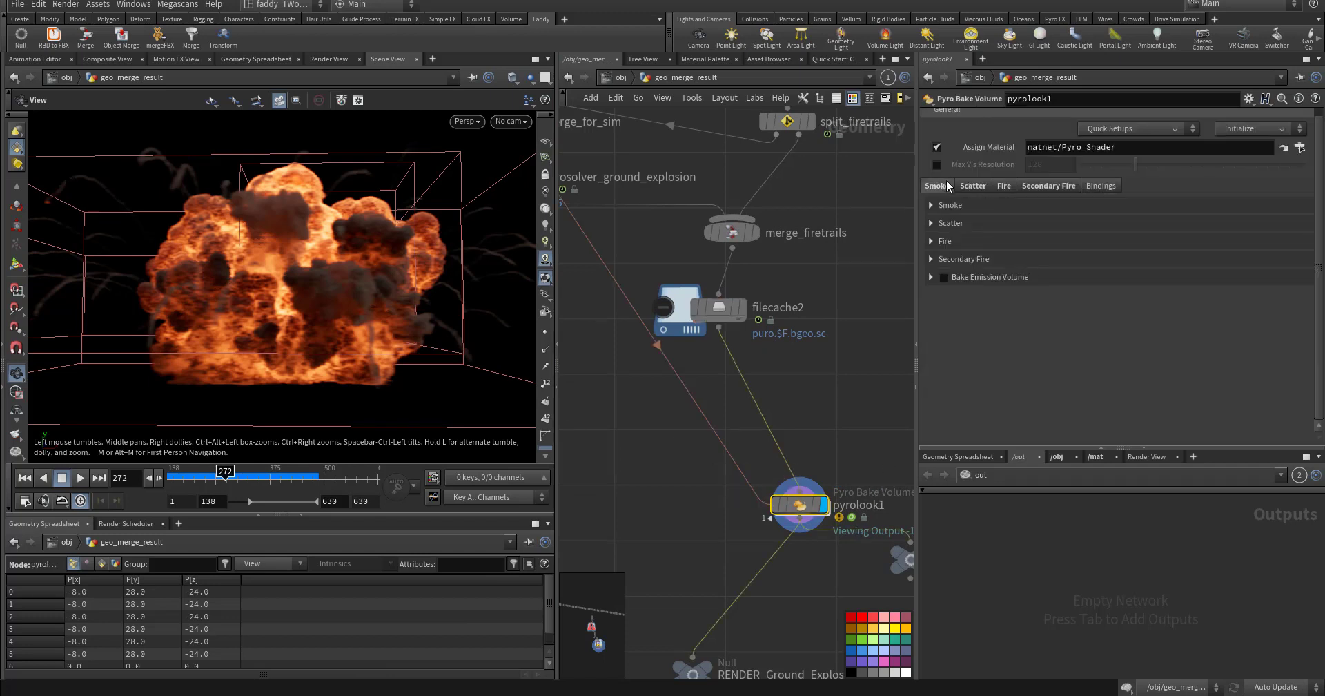
{"action": "left_click", "coordinate": [975, 186]}
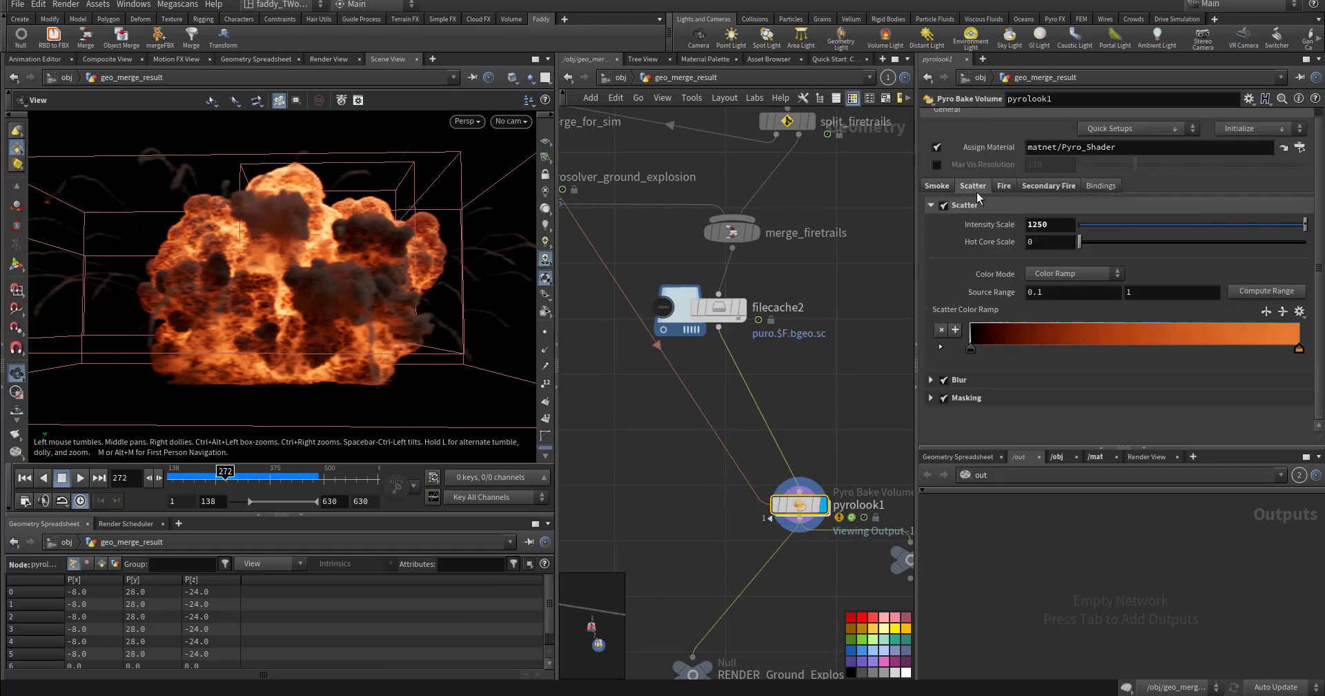
{"action": "left_click", "coordinate": [1005, 186]}
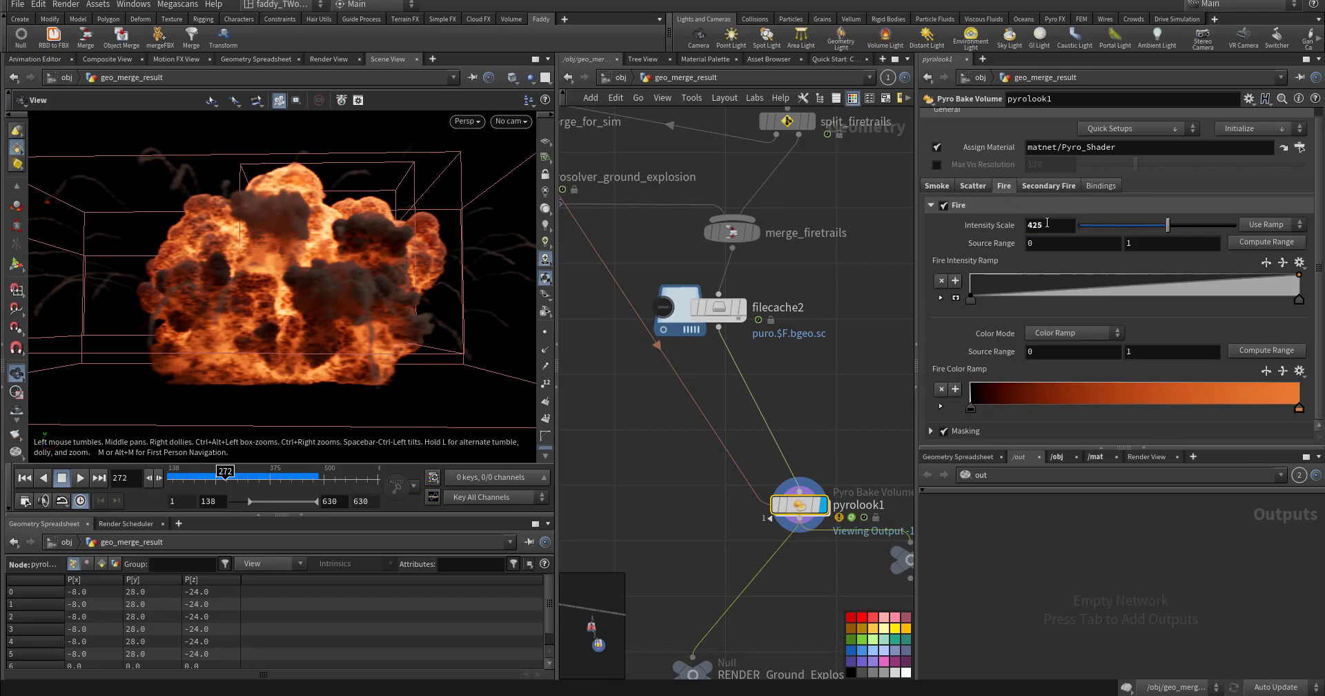
{"action": "left_click", "coordinate": [1036, 187]}
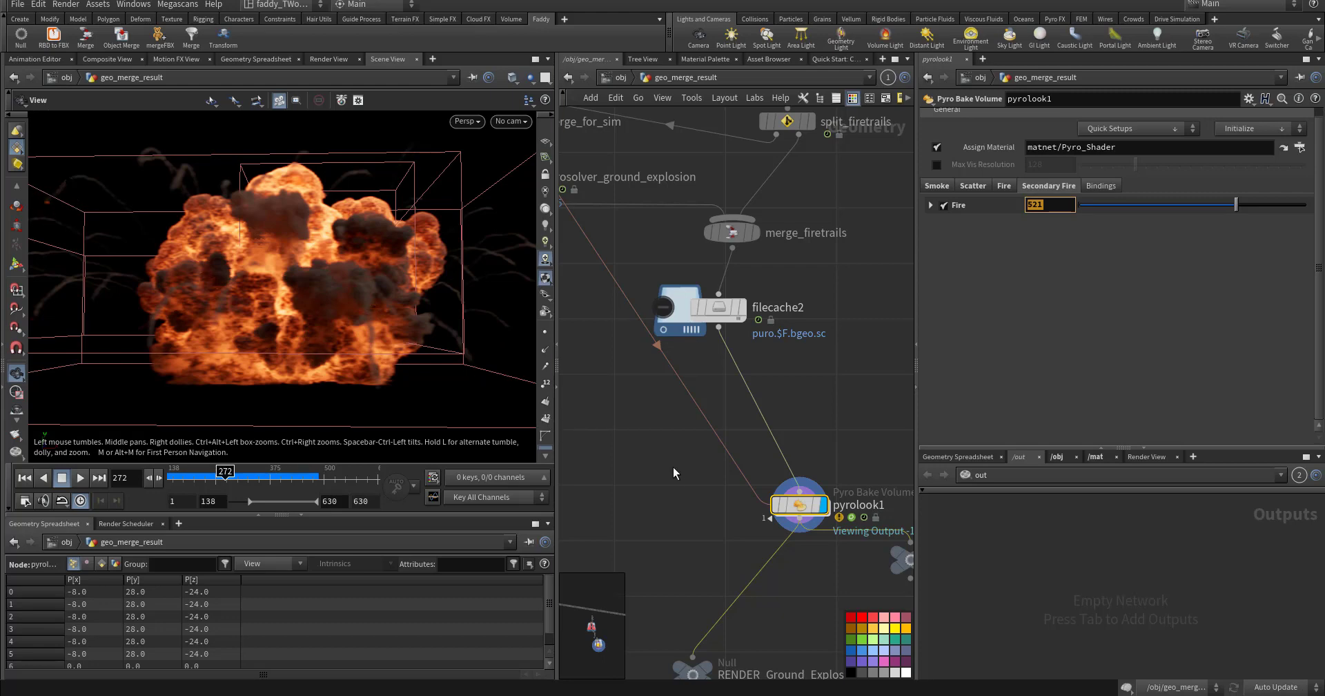
Step: Select the RENDER_Ground_Explosion null, return to the object level and go back to start frame 138
{"action": "middle_click_drag", "start_coordinate": [675, 516], "coordinate": [644, 350]}
{"action": "left_click_drag", "start_coordinate": [619, 458], "coordinate": [719, 549]}
{"action": "scroll", "coordinate": [775, 537], "scroll_direction": "down", "scroll_amount": 8}
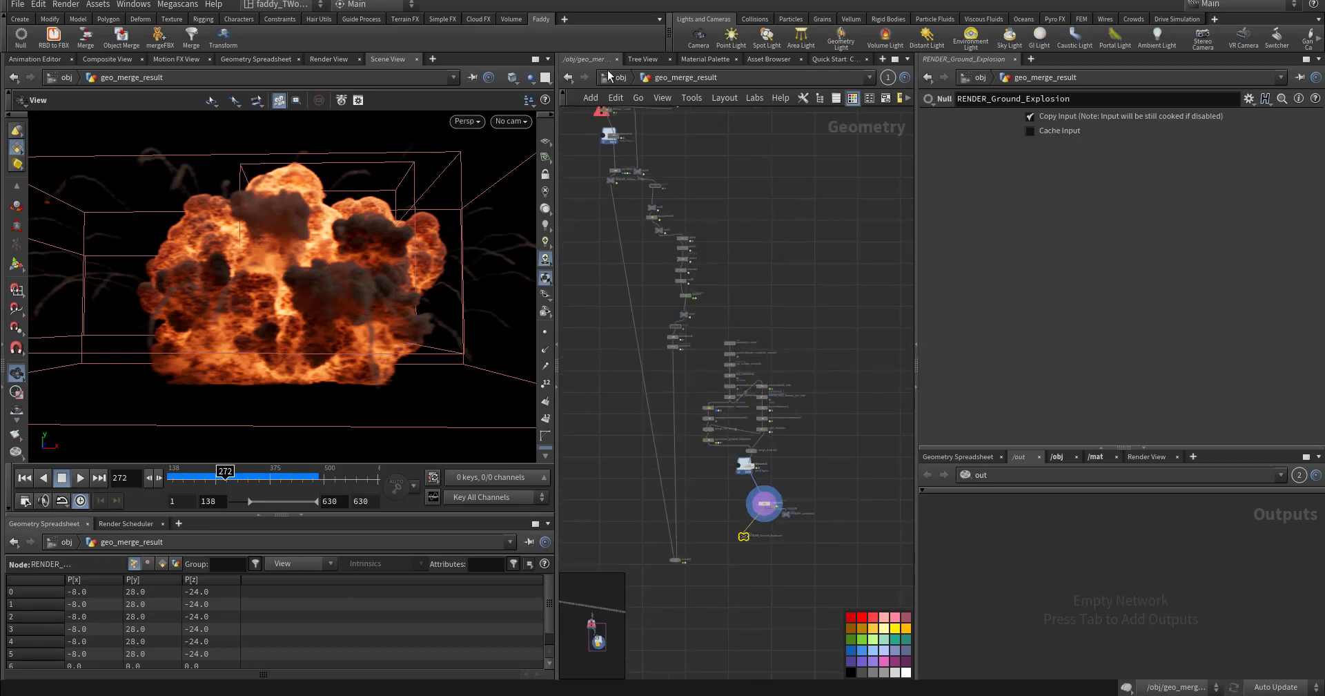
{"action": "key", "text": "u"}
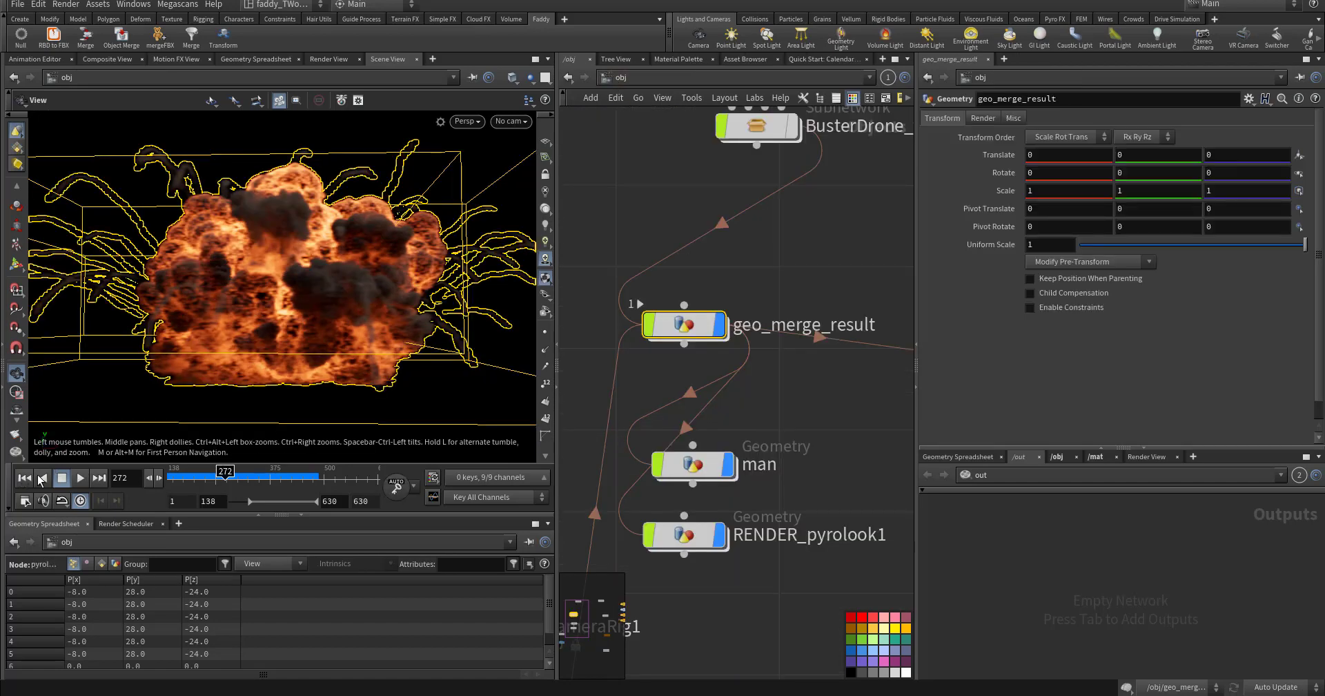
{"action": "key", "text": "ctrl+Up"}
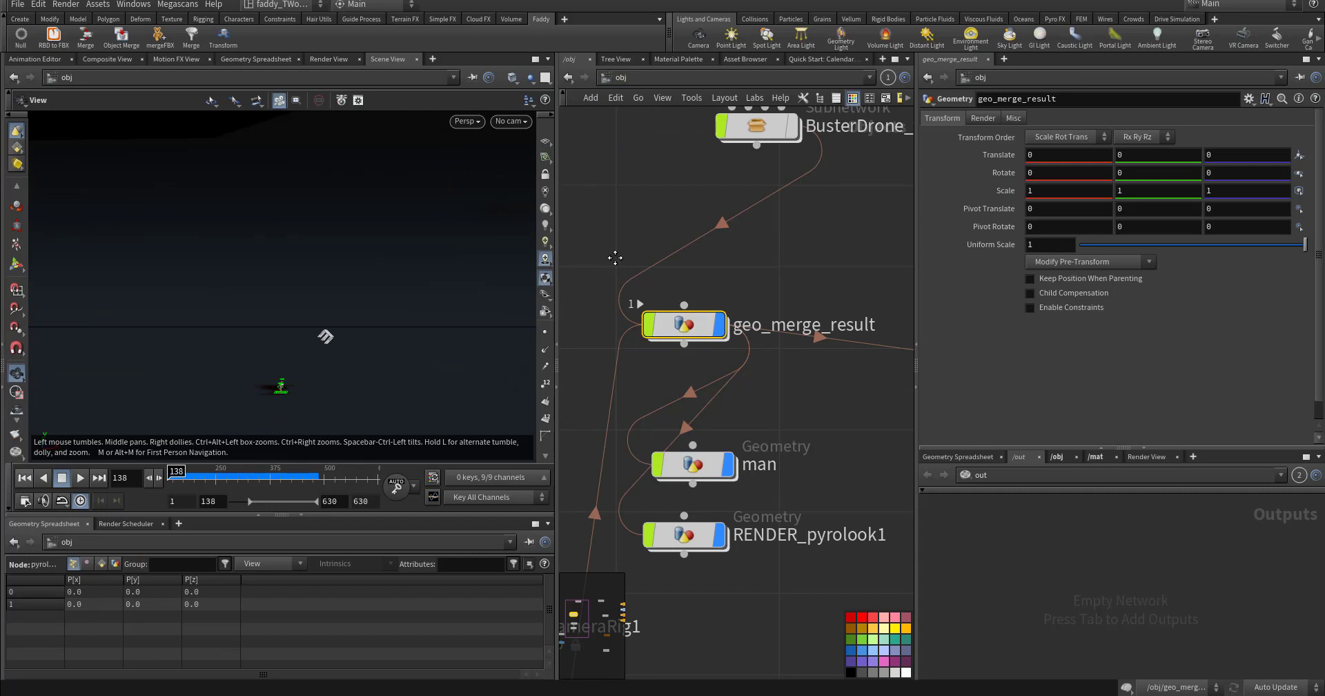
Step: Select the cameraRig1 object and review its Master, Base and Crane settings
{"action": "middle_click_drag", "start_coordinate": [615, 257], "coordinate": [658, 277]}
{"action": "scroll", "coordinate": [687, 356], "scroll_direction": "down", "scroll_amount": 3}
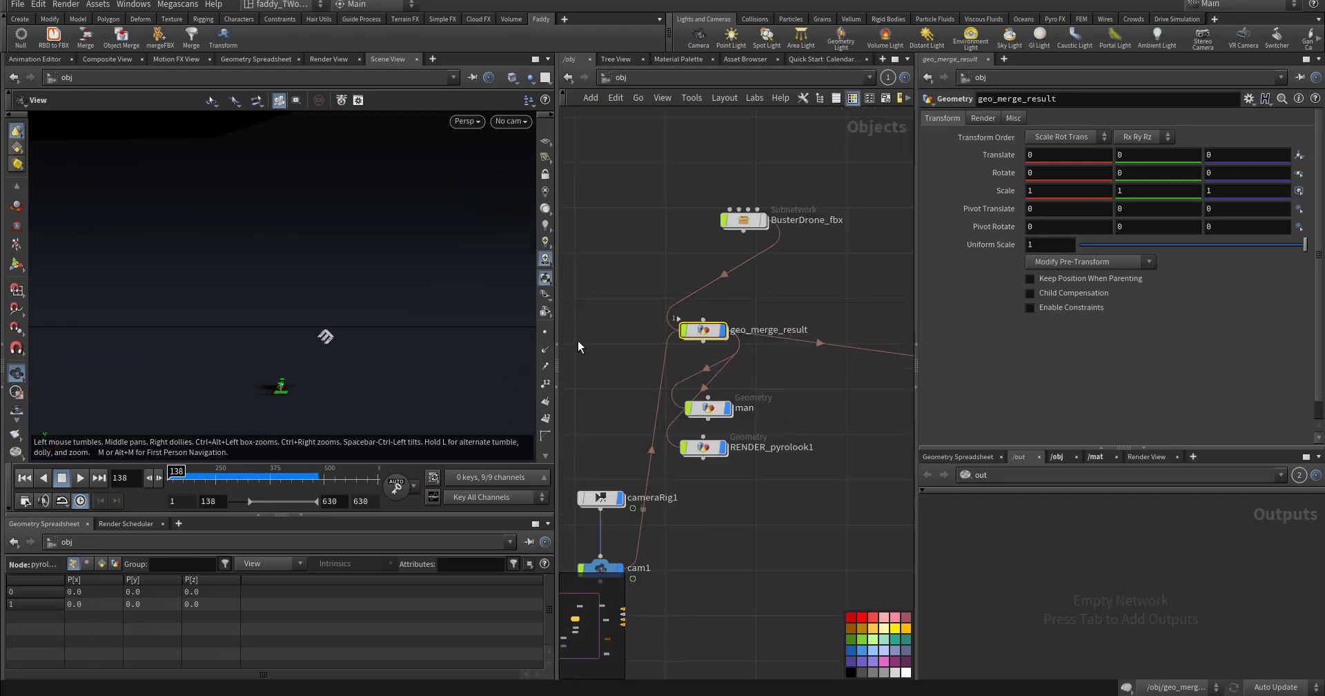
{"action": "middle_click_drag", "start_coordinate": [578, 341], "coordinate": [707, 369]}
{"action": "left_click_drag", "start_coordinate": [856, 386], "coordinate": [857, 384]}
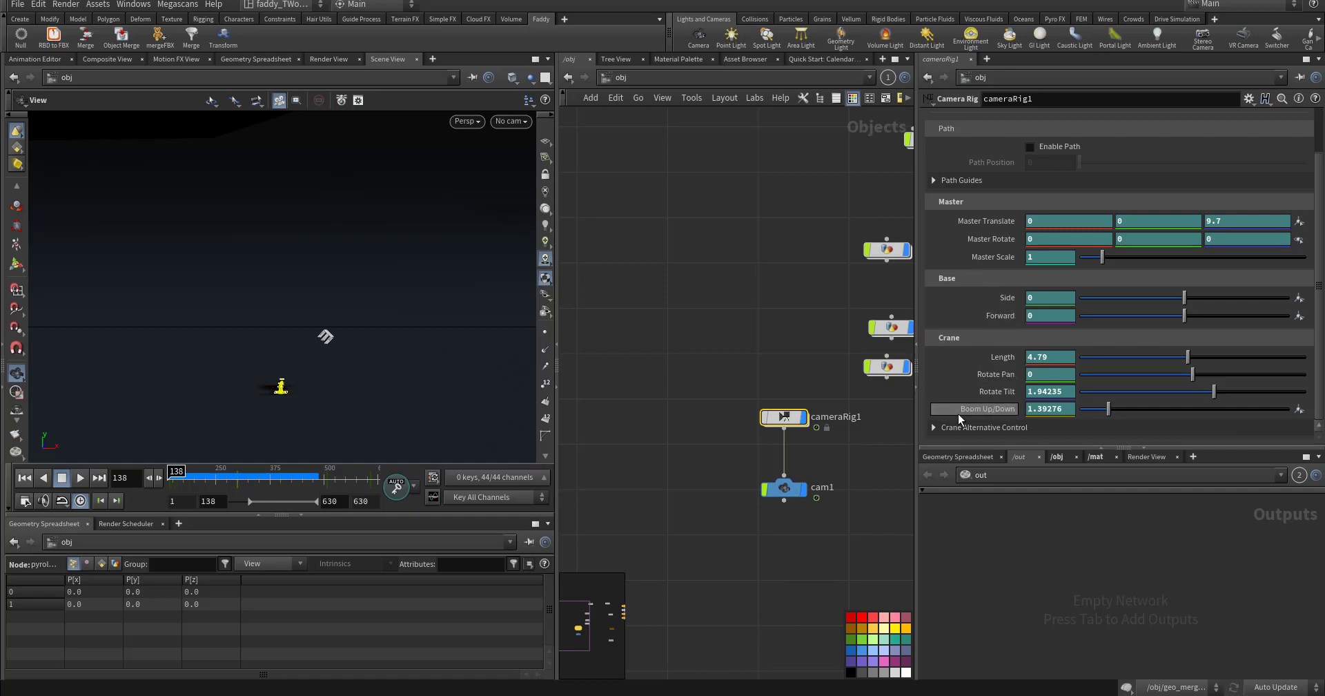
{"action": "mouse_move", "coordinate": [959, 413]}
{"action": "middle_click_drag", "start_coordinate": [759, 360], "coordinate": [718, 317]}
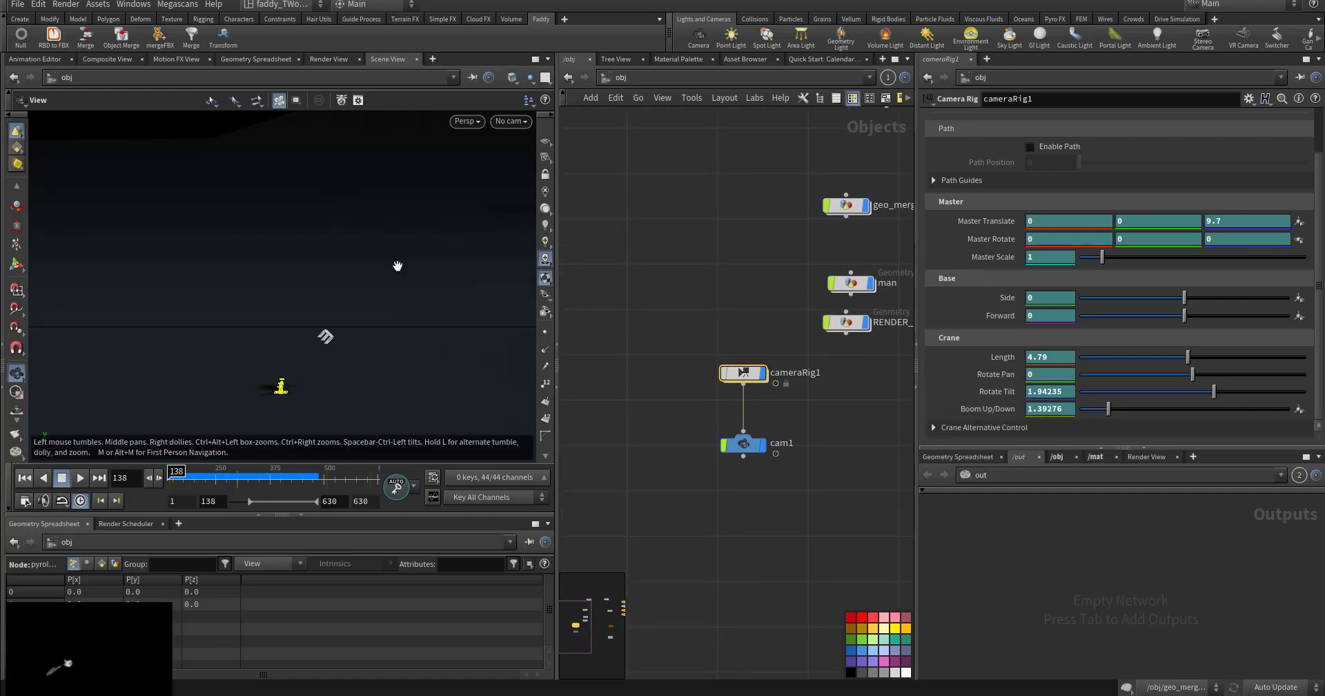
{"action": "middle_click_drag", "start_coordinate": [732, 366], "coordinate": [691, 316]}
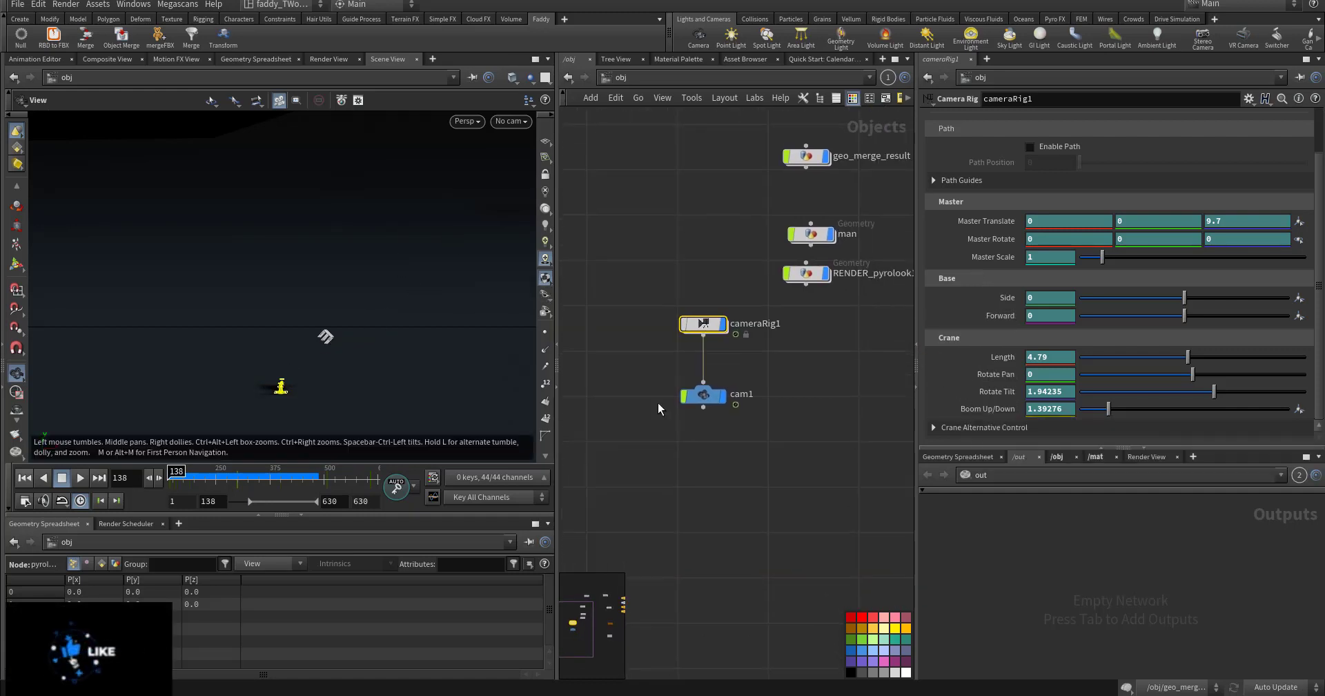
{"action": "middle_click_drag", "start_coordinate": [780, 476], "coordinate": [754, 421]}
{"action": "middle_click_drag", "start_coordinate": [734, 507], "coordinate": [779, 534]}
{"action": "middle_click_drag", "start_coordinate": [752, 486], "coordinate": [748, 497]}
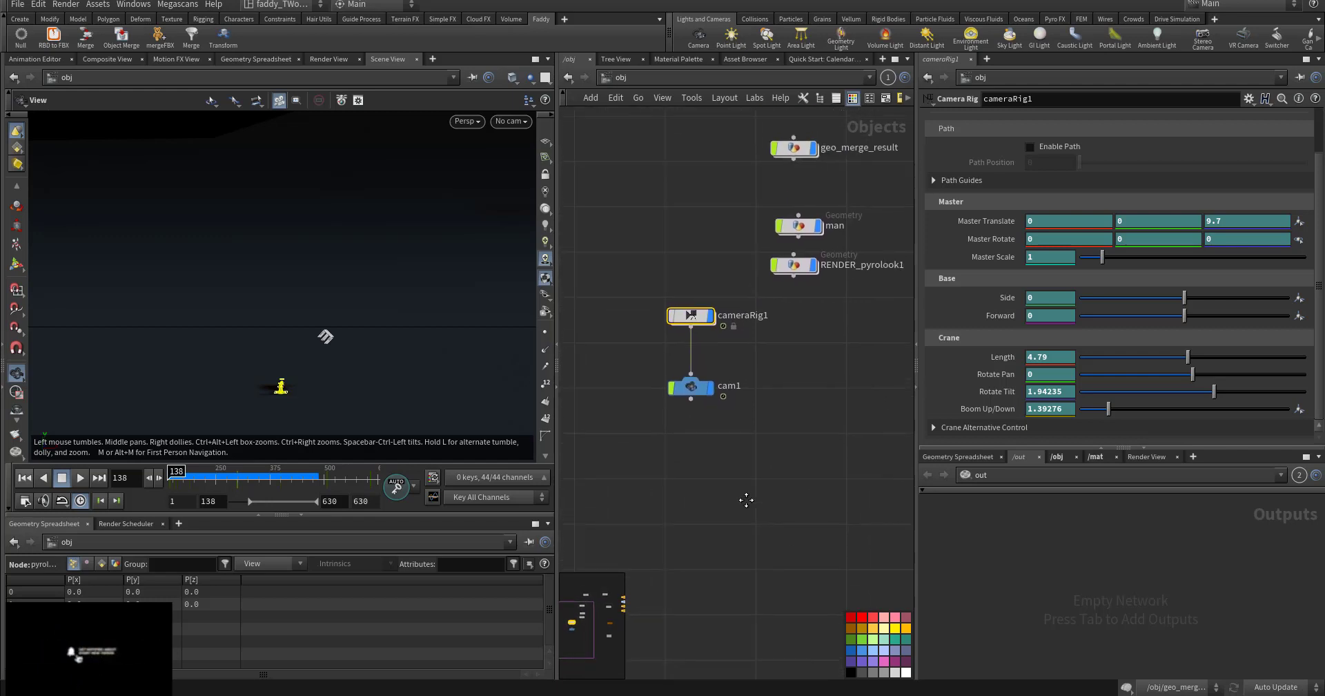